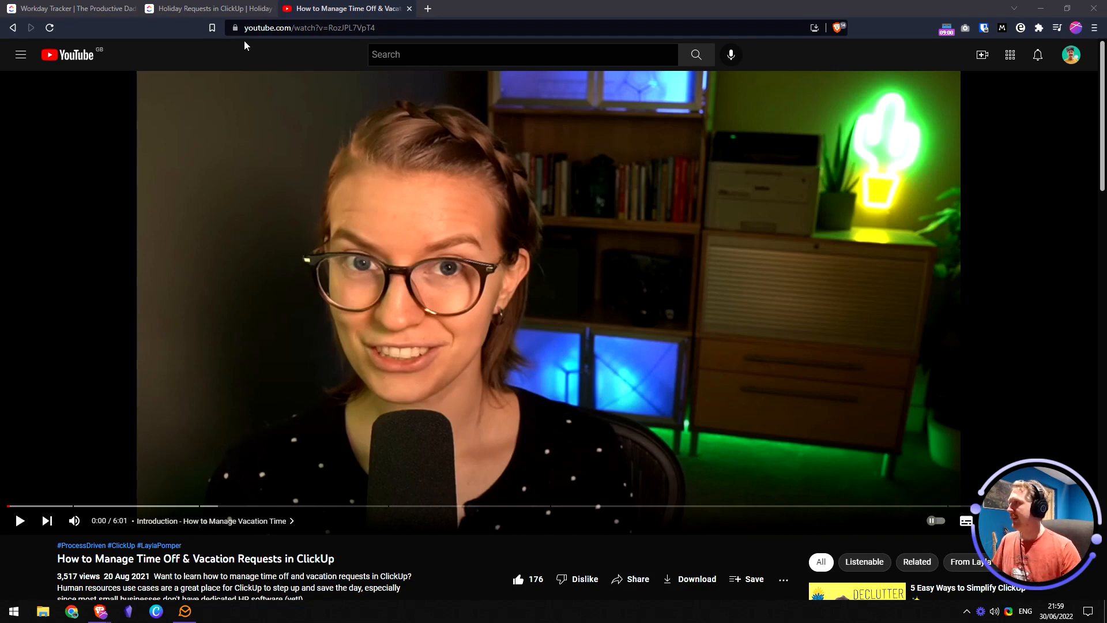
- Look through the Holiday Requests plan doc, then return to the Workday Tracker list
click(193, 9)
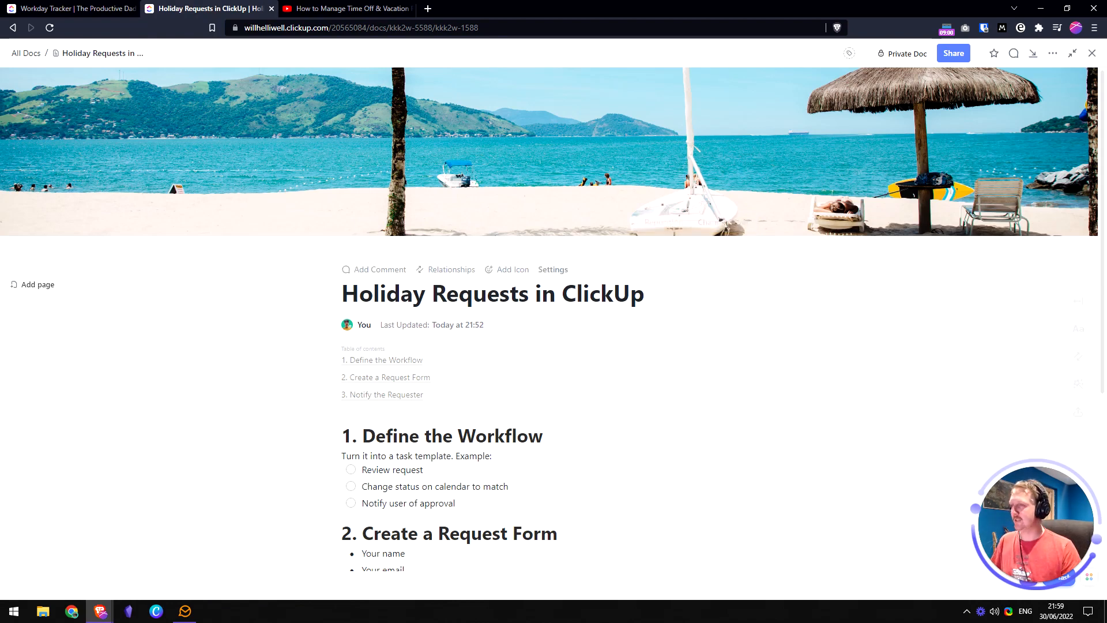
scroll(672, 277, down, 4)
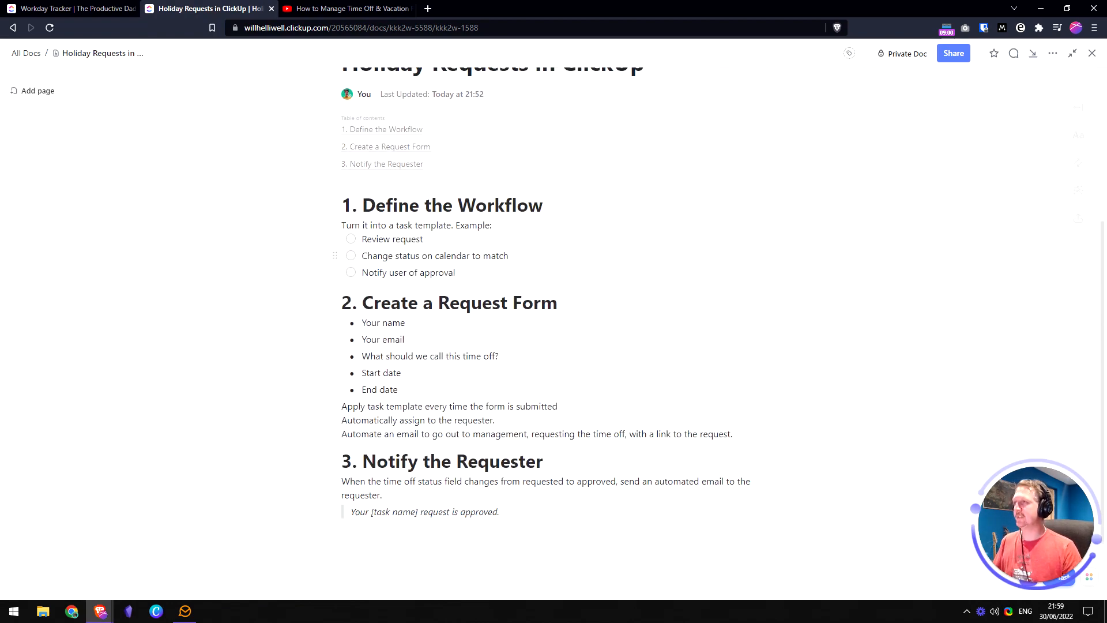
scroll(553, 259, up, 1)
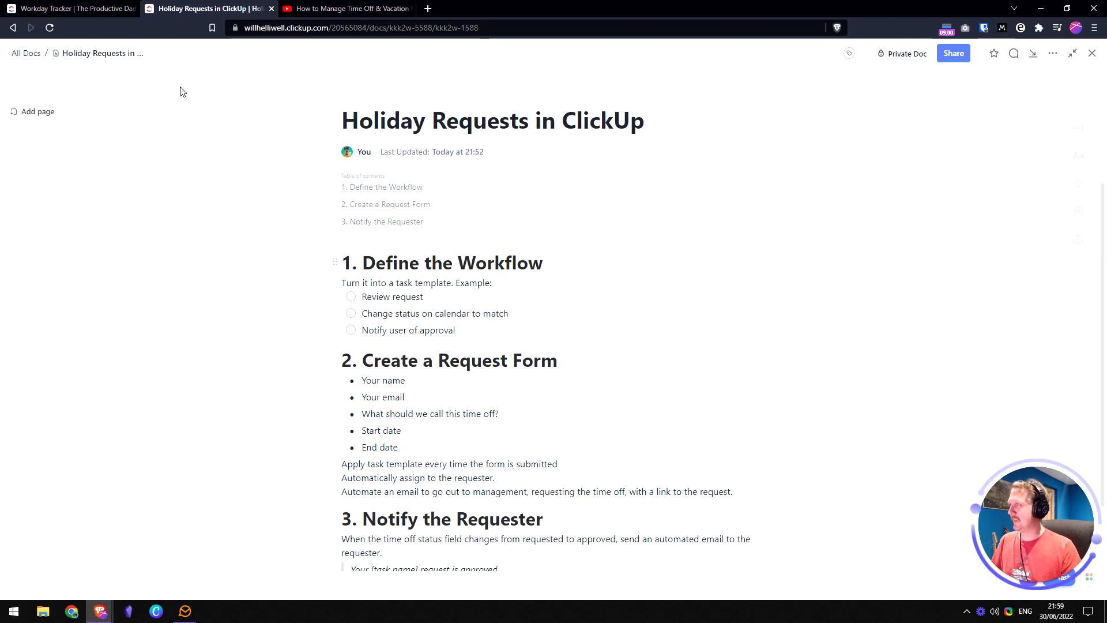
click(76, 10)
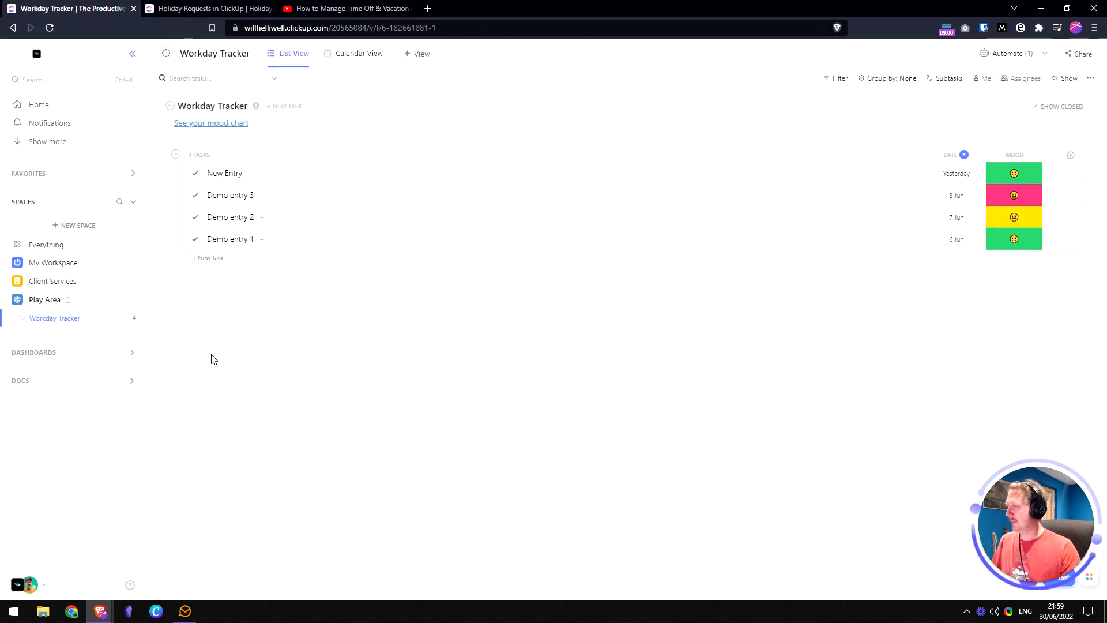
- Create a new list named Holiday Request Tracker in the Play Area space
click(133, 301)
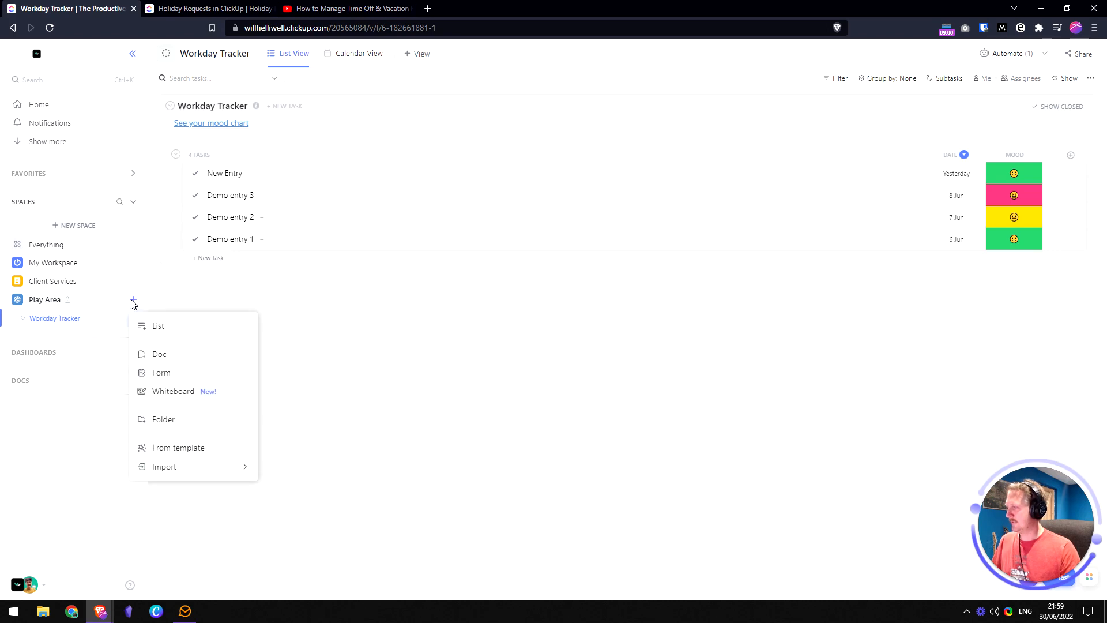
click(164, 327)
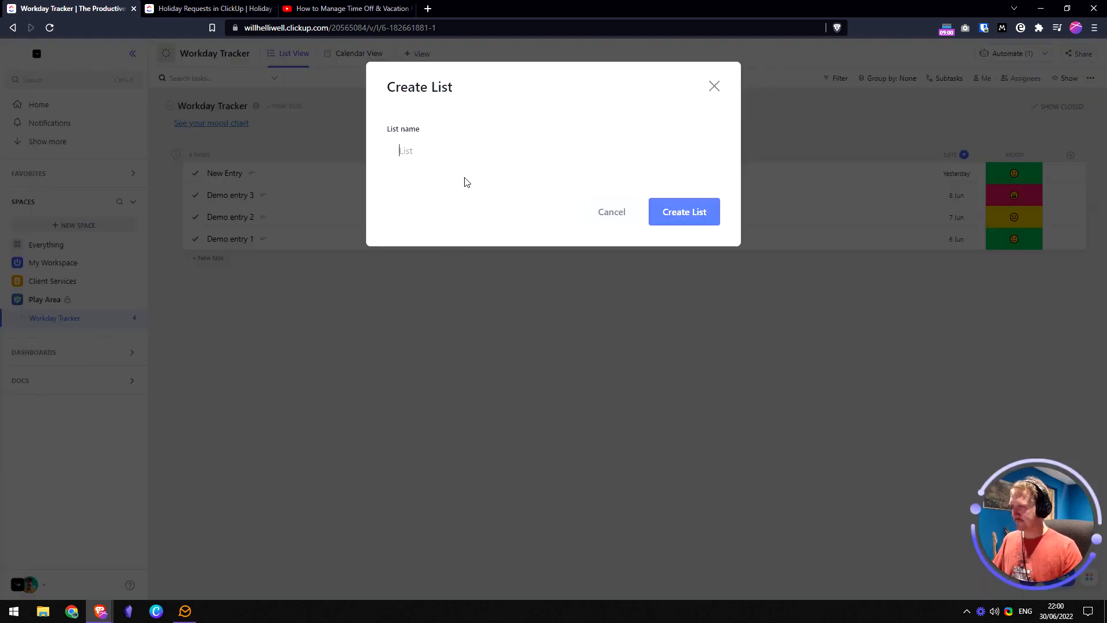
text(Holi)
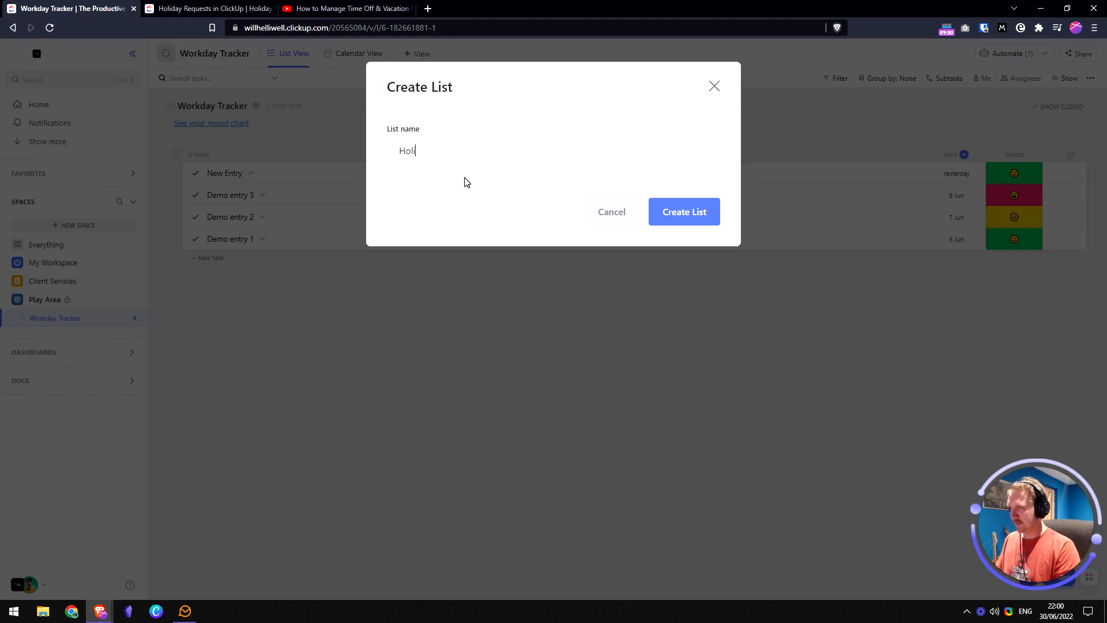
text(day Request Tracker)
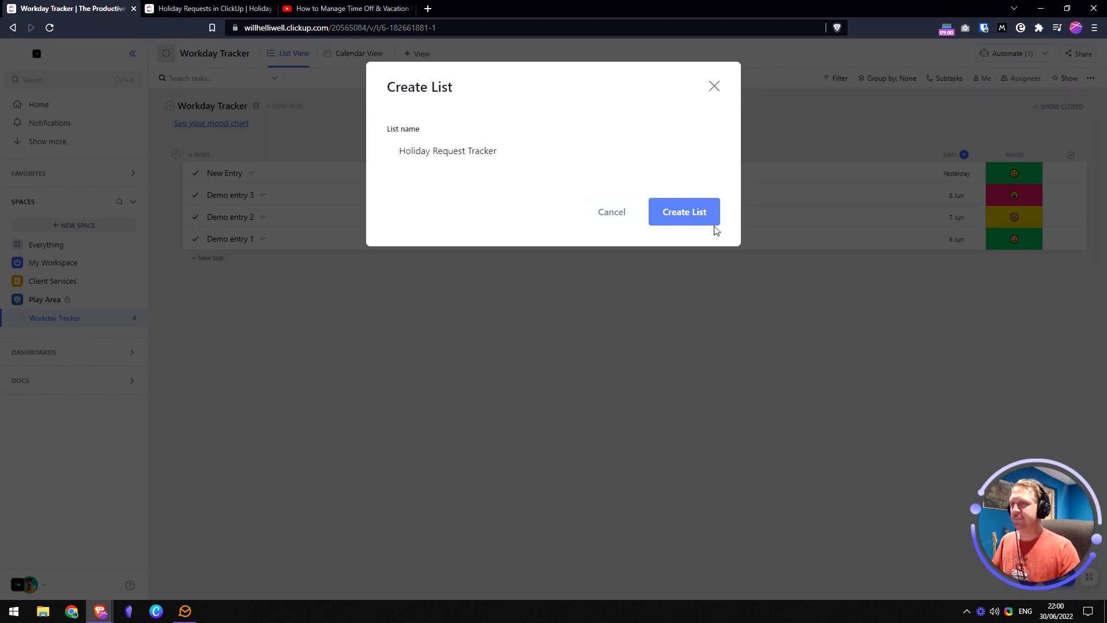
click(696, 213)
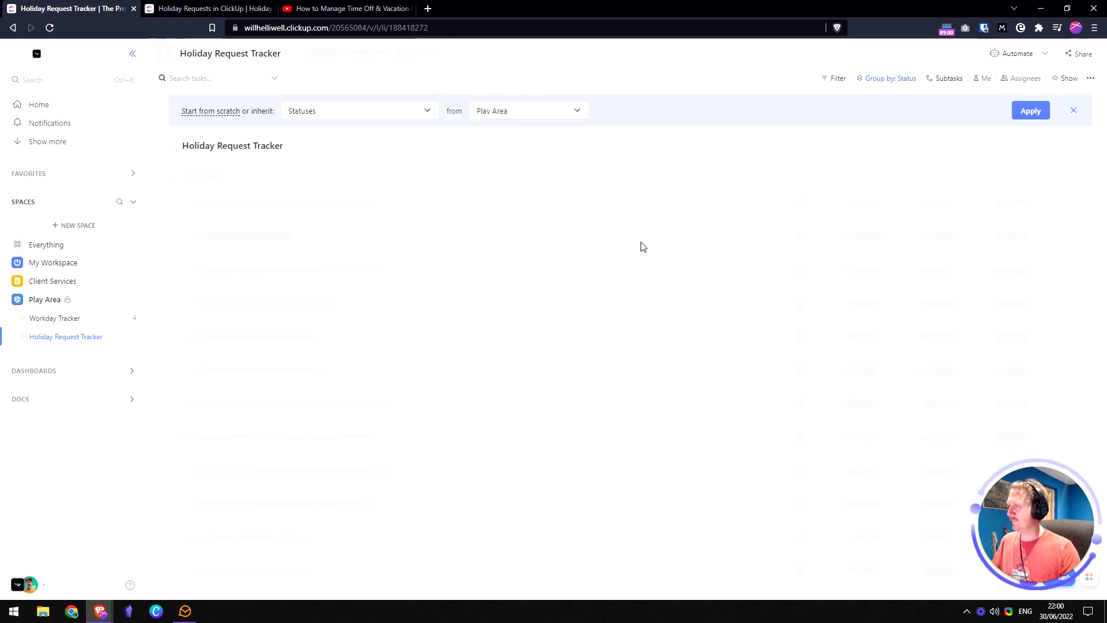
- Open the Holiday Request Tracker status settings and switch to custom statuses
click(216, 112)
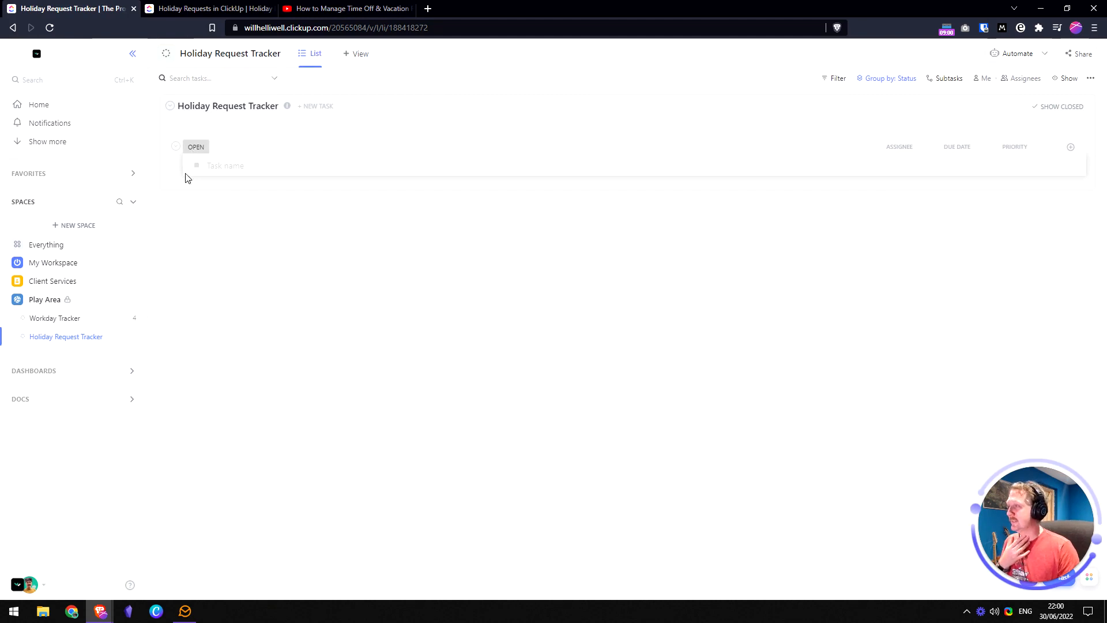
click(134, 337)
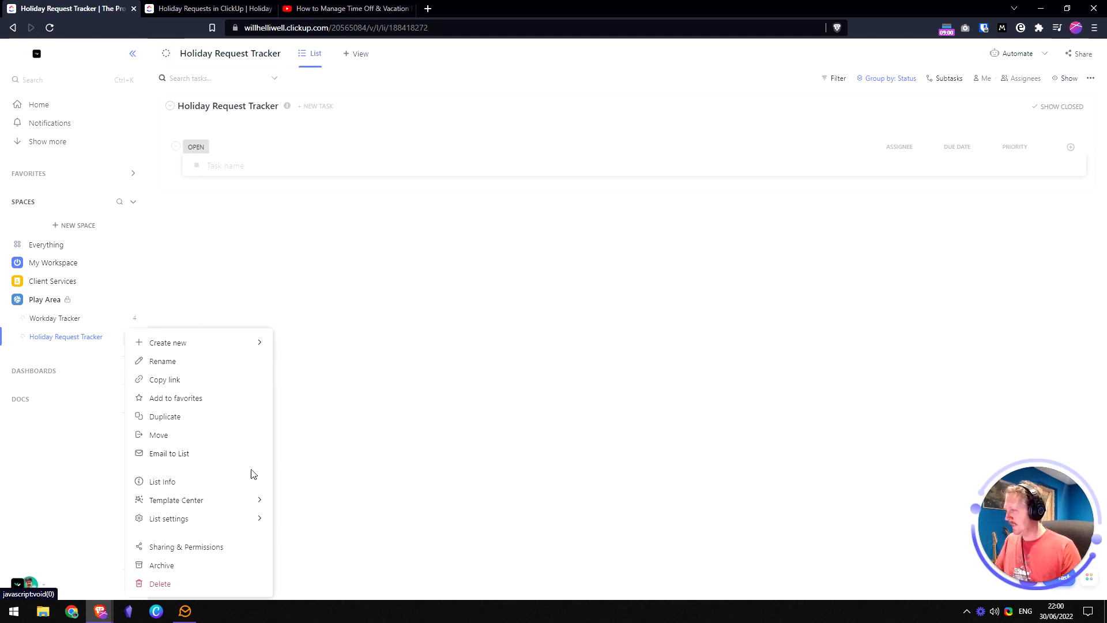
mouse_move(232, 521)
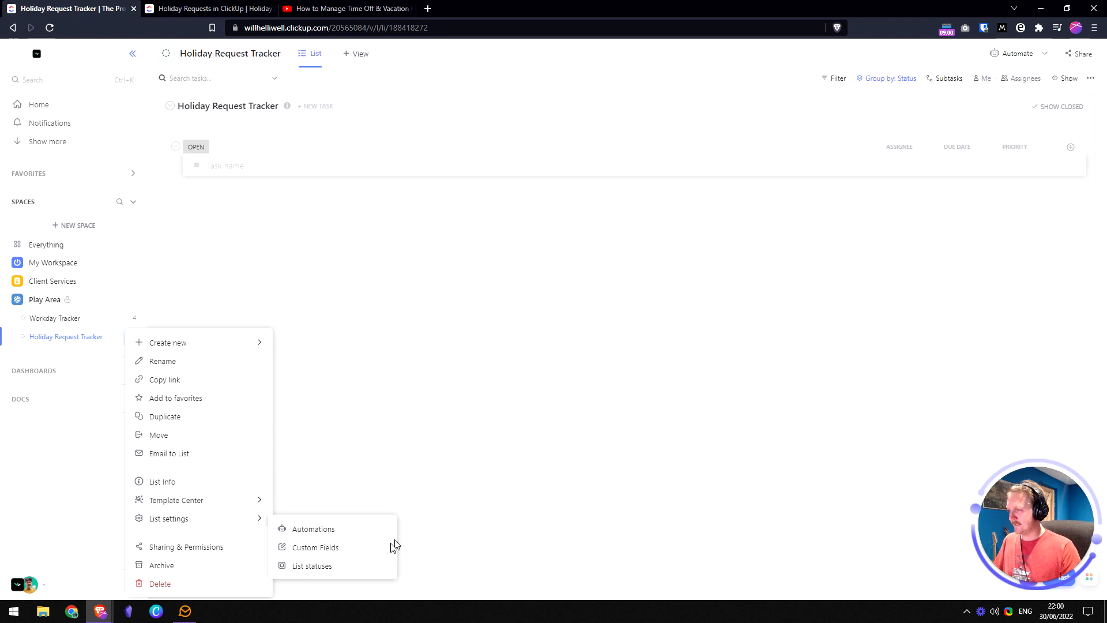
click(327, 566)
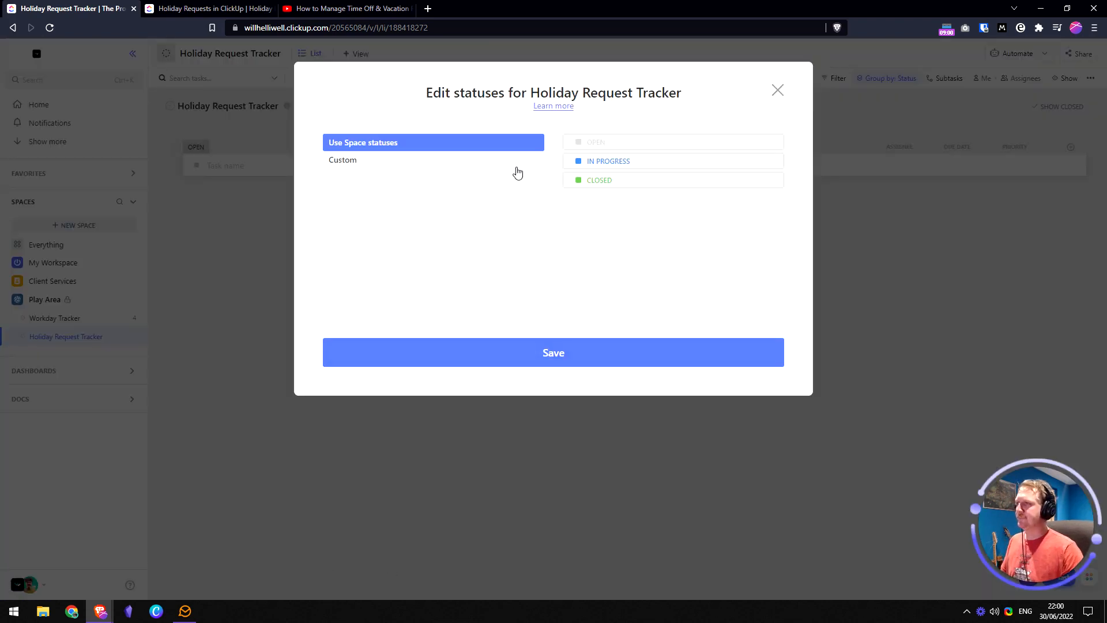
click(361, 161)
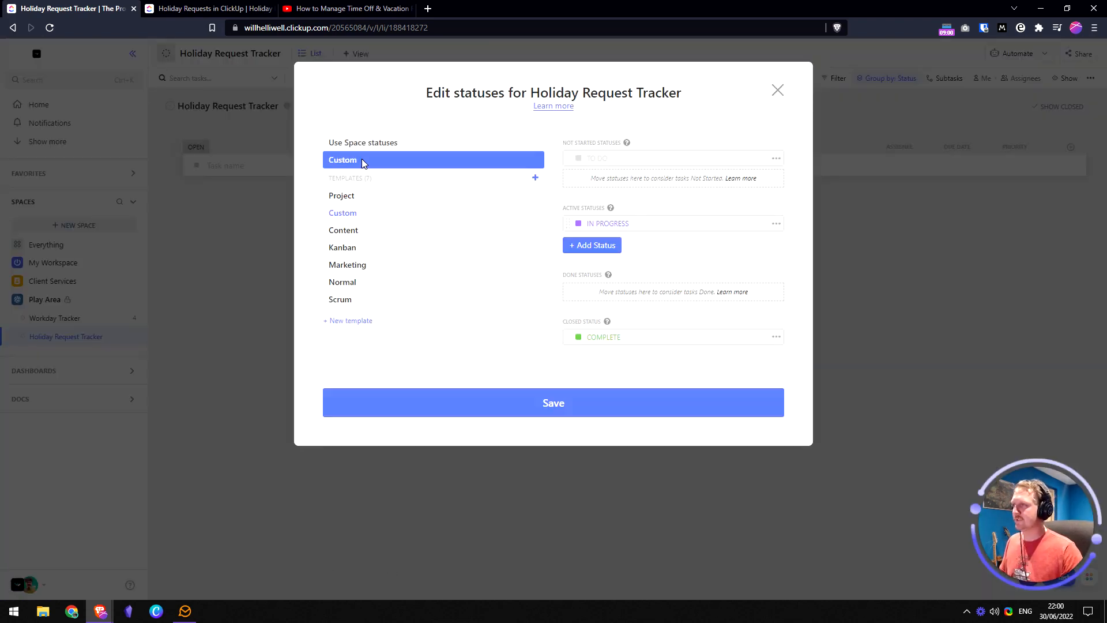
- Rename TO DO to REQUESTED, delete IN PROGRESS, and rename COMPLETE to ARCHIVED
click(644, 165)
text(REQUESTED)
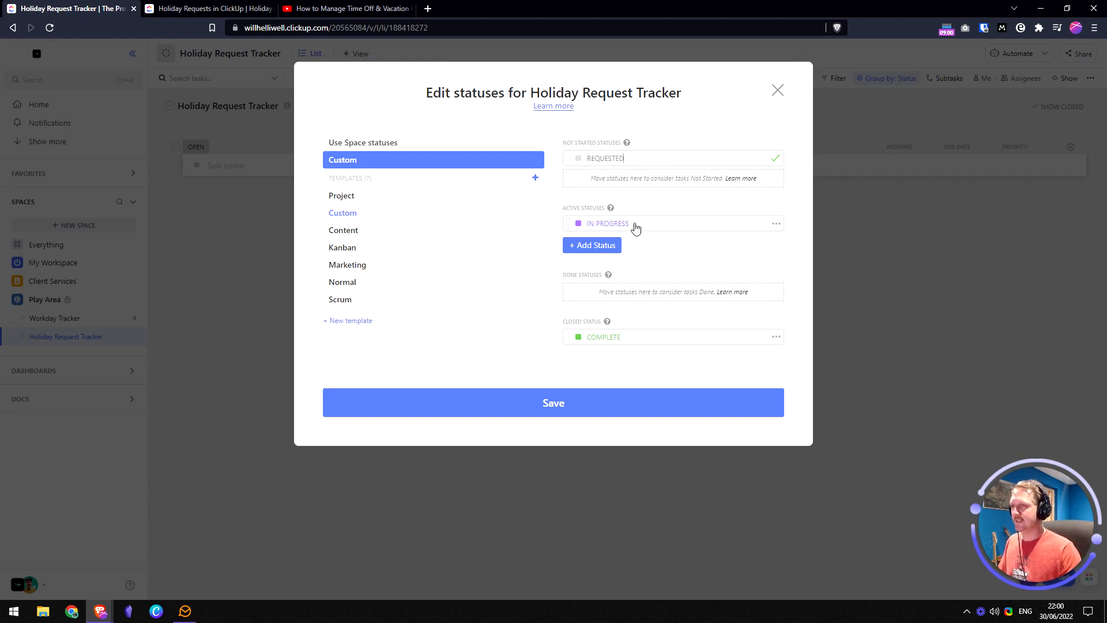
click(776, 223)
click(776, 224)
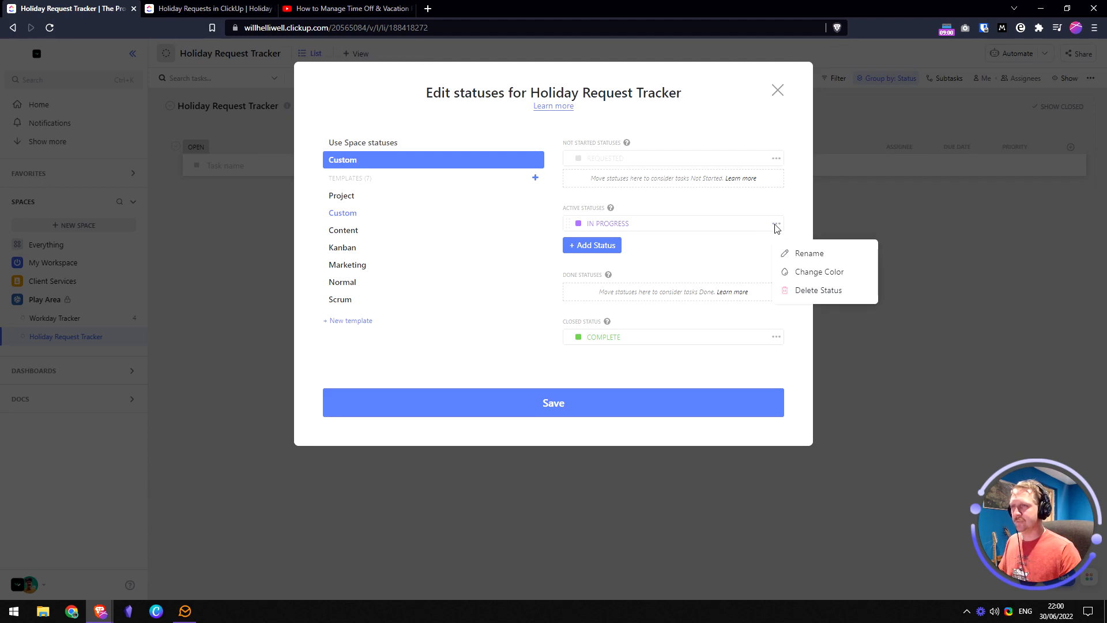
click(808, 291)
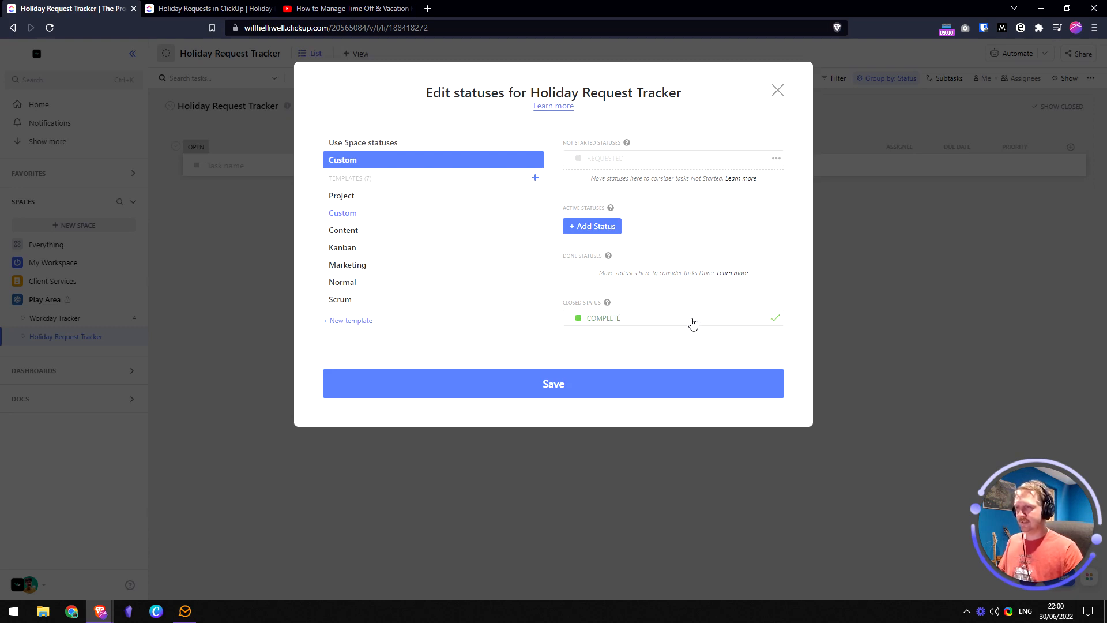
key(ctrl+a)
text(A)
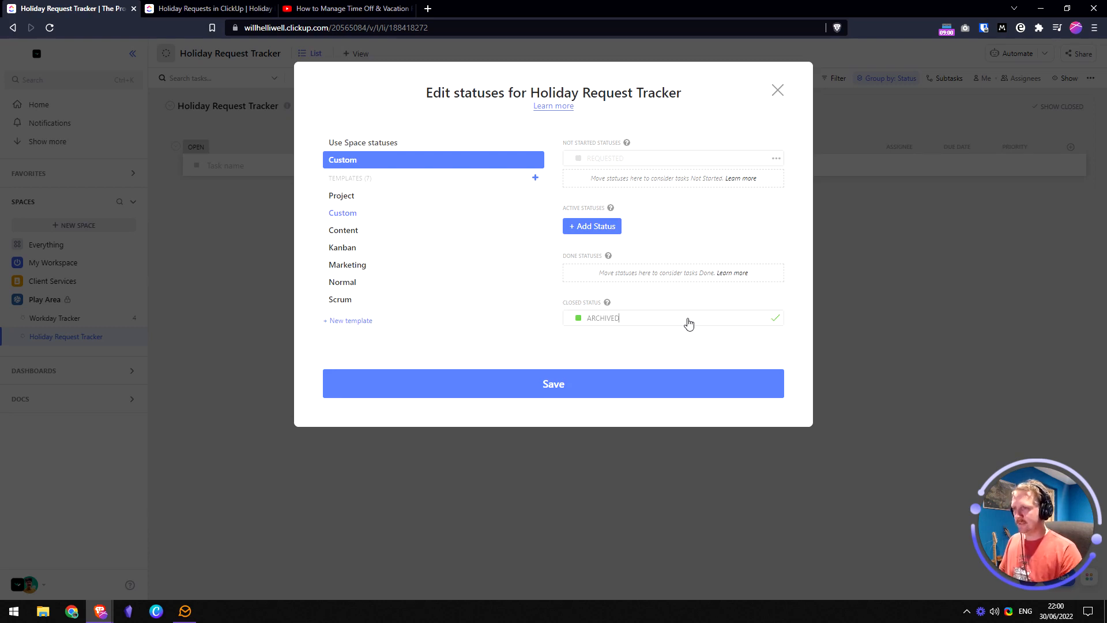
click(775, 318)
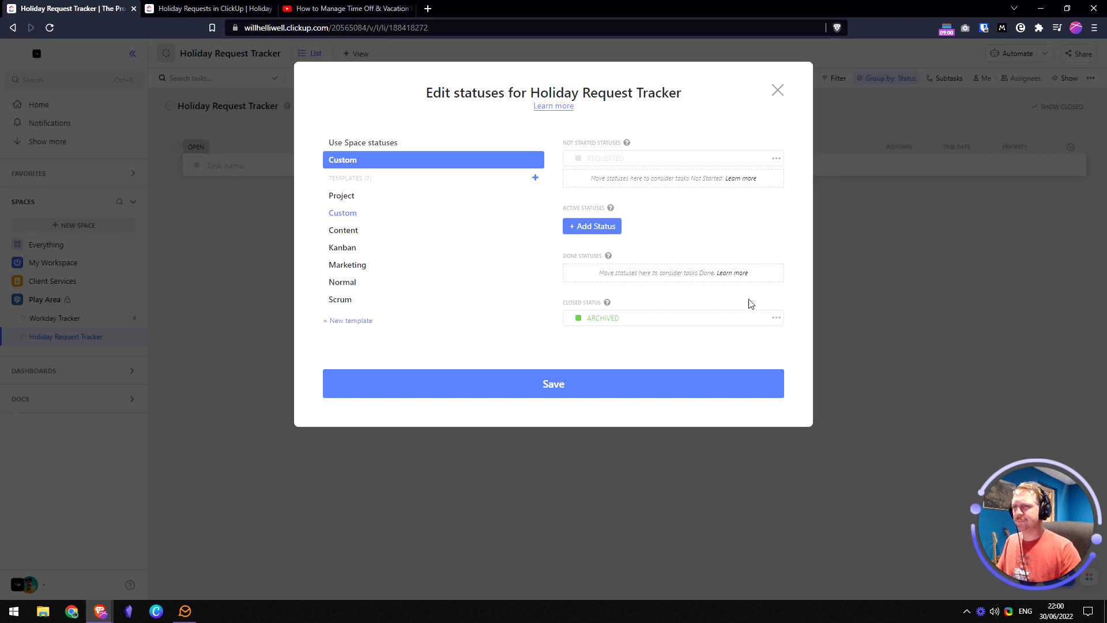
- Rename the ARCHIVED status to APPROVED and save the custom statuses
click(776, 320)
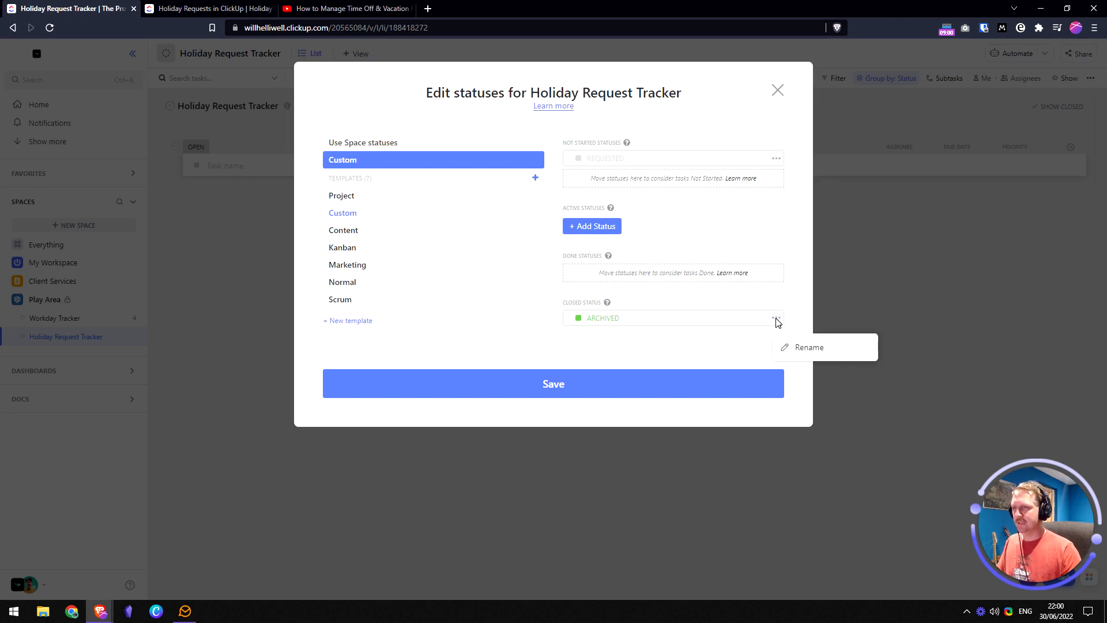
click(793, 348)
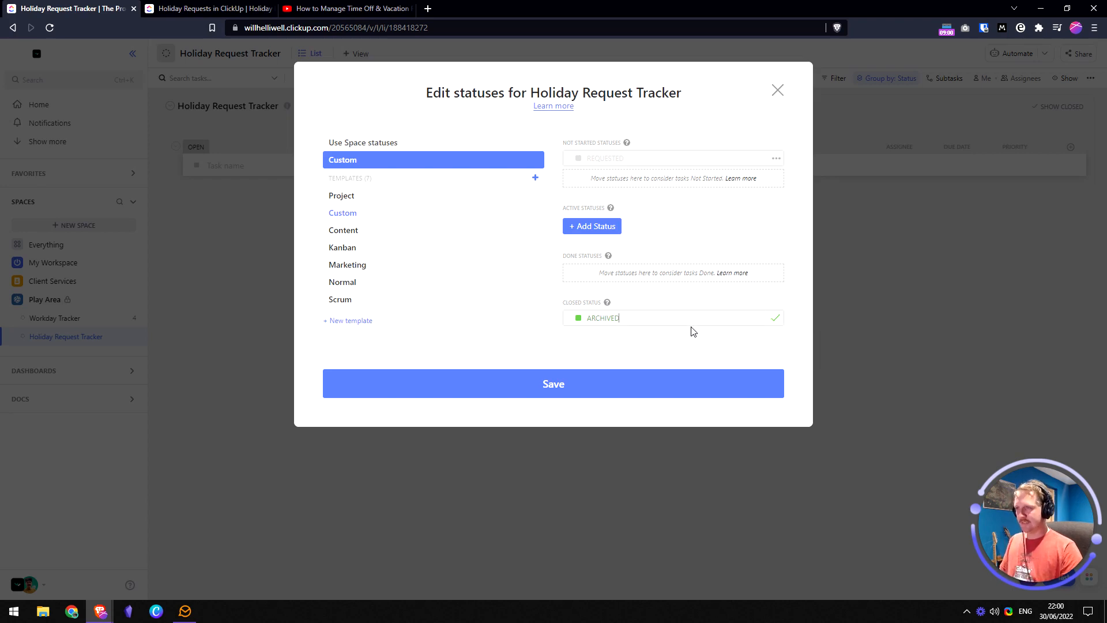
key(ctrl+a)
text(APP)
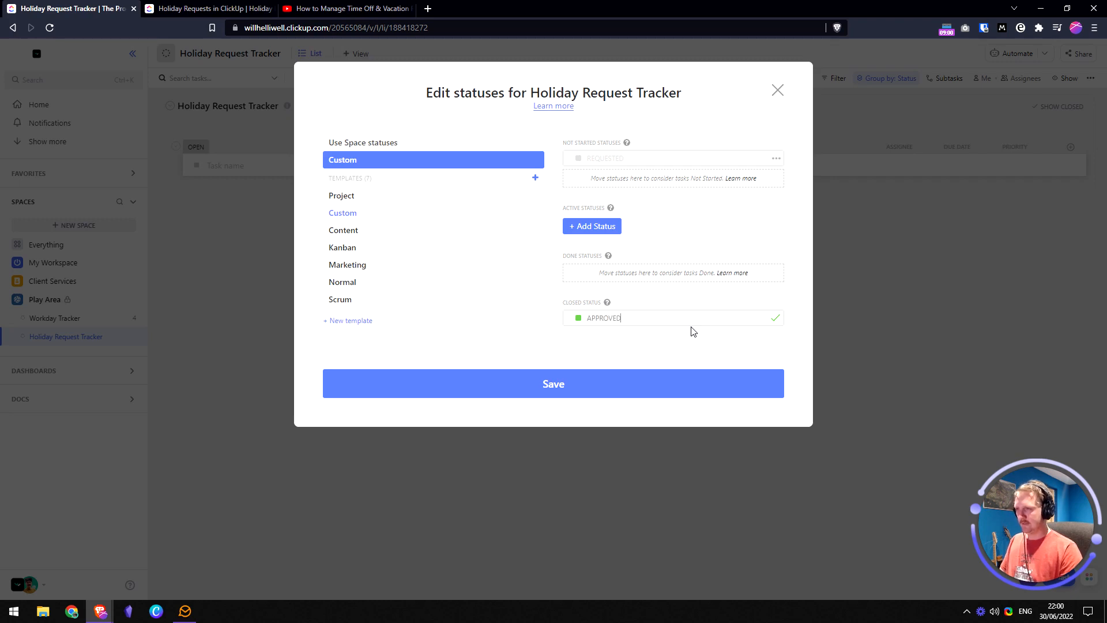
click(776, 319)
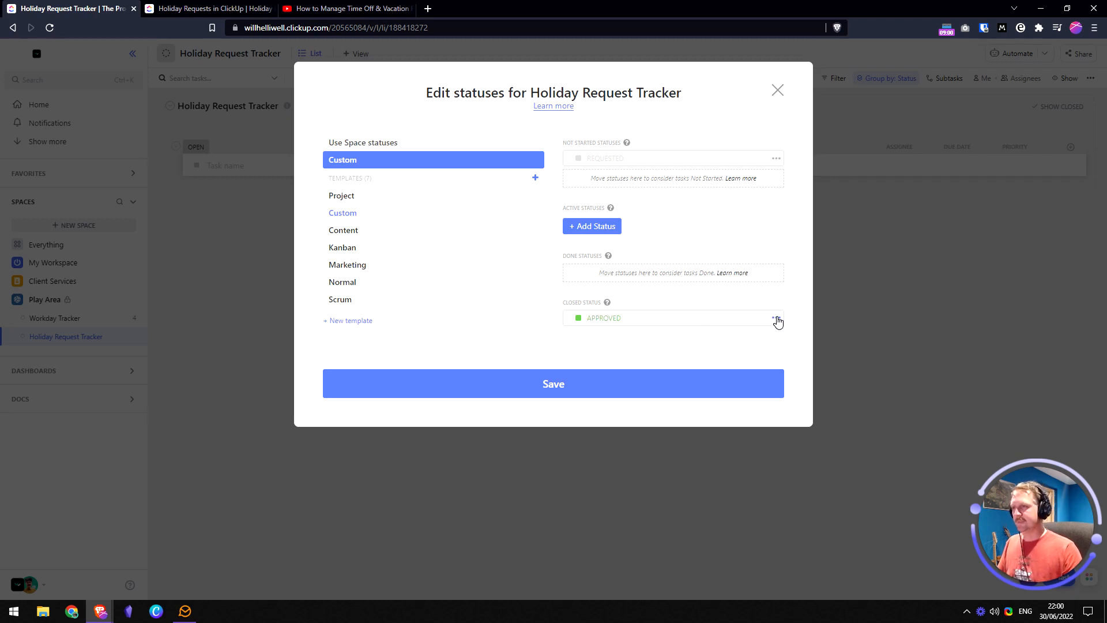
click(557, 383)
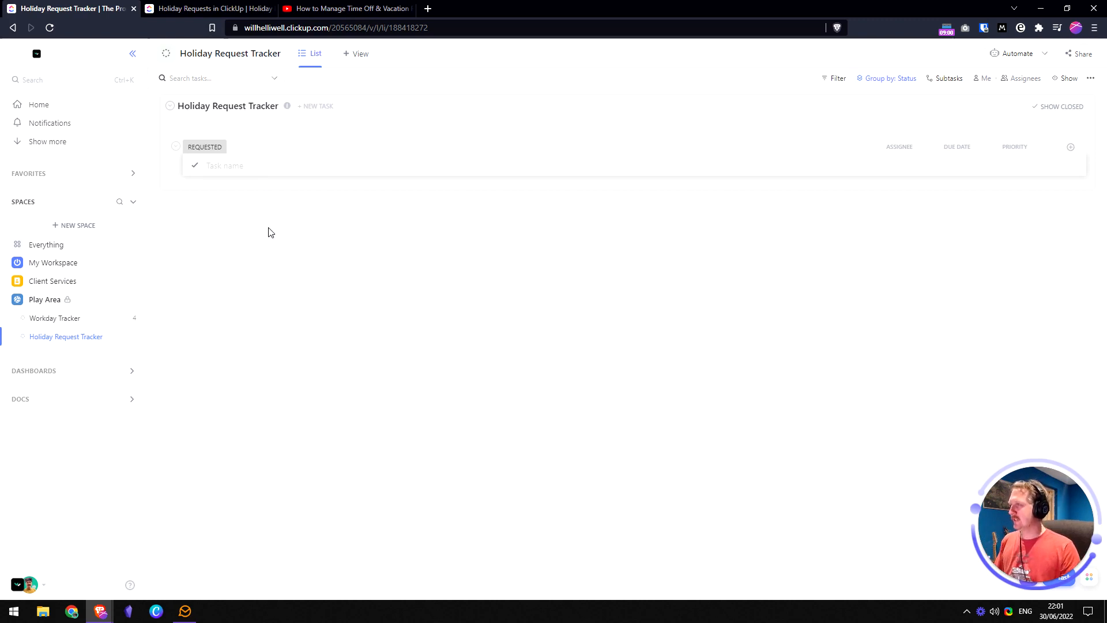
- Add a Calendar view to Holiday Request Tracker, then go back to the List view
click(358, 56)
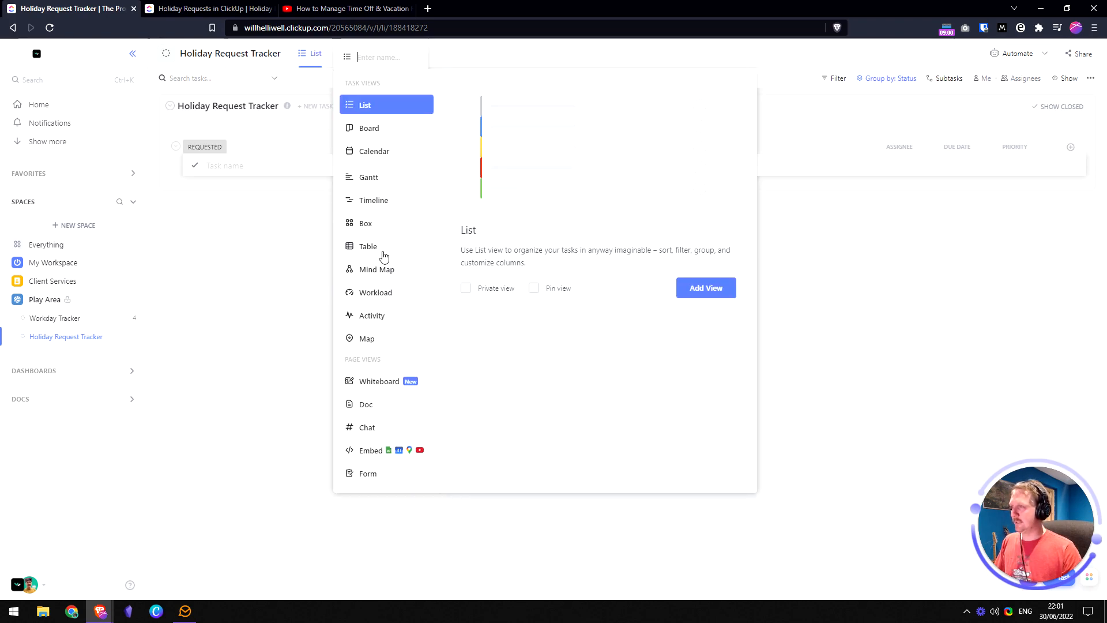
click(389, 153)
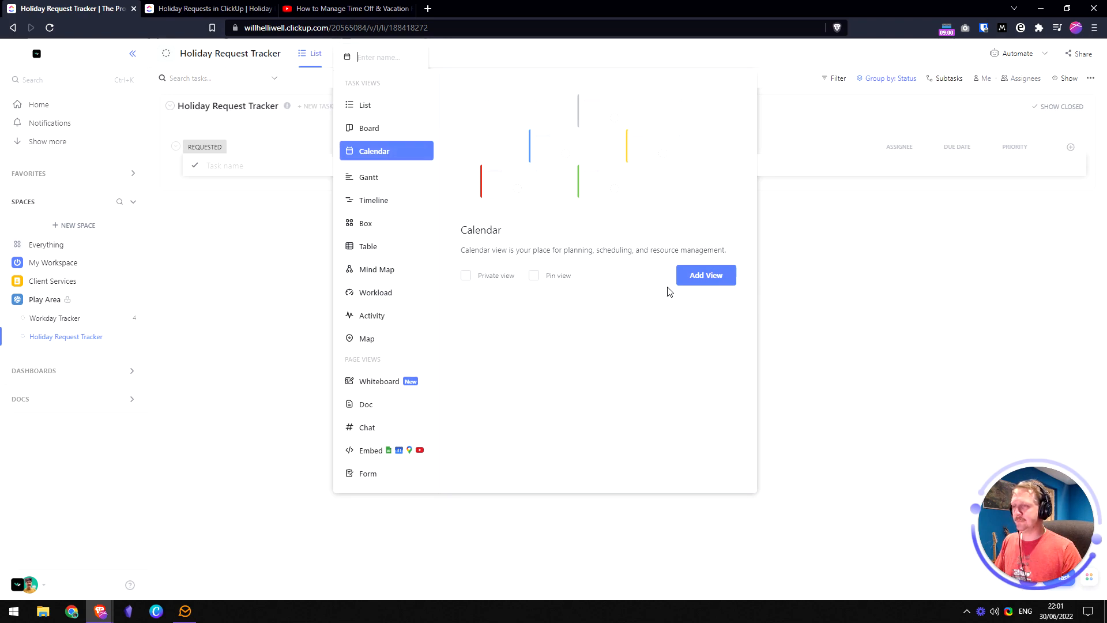
click(702, 276)
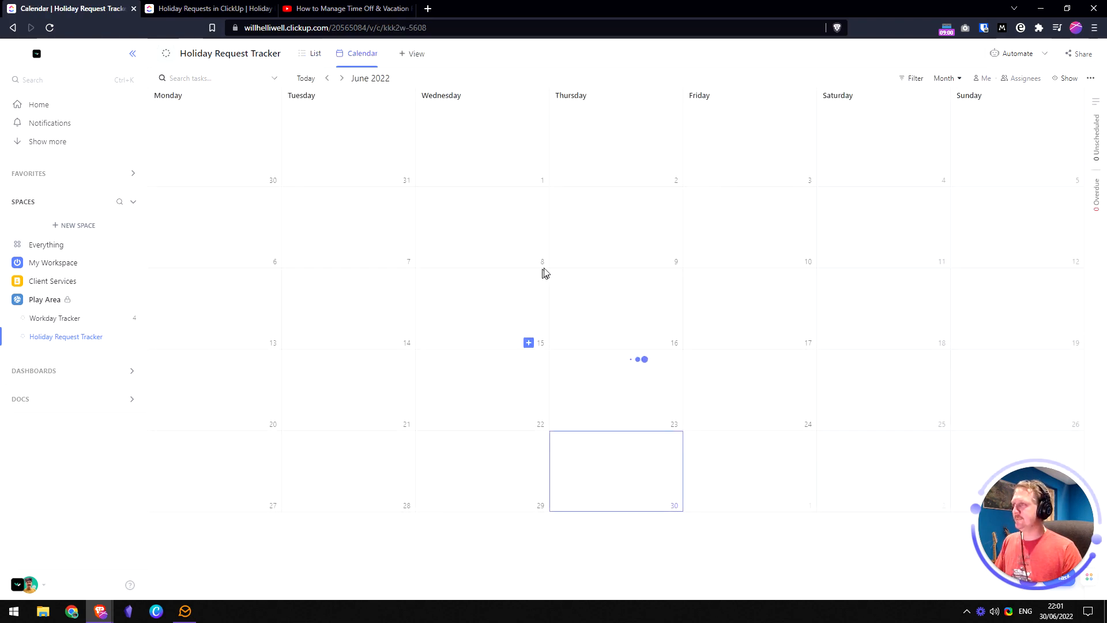
click(312, 56)
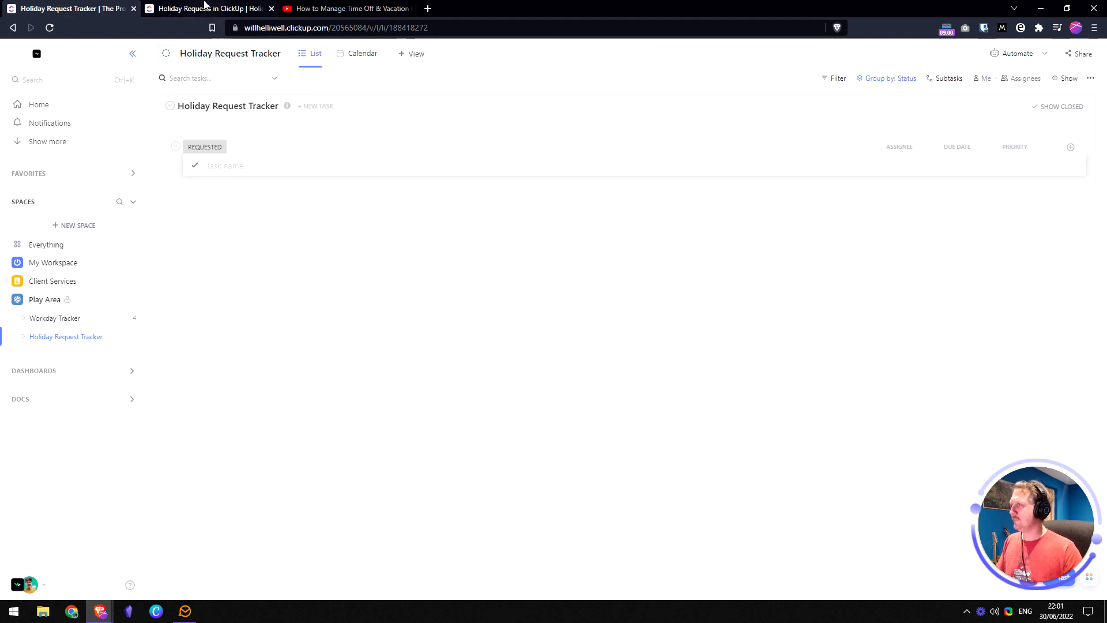
- Add a task named 'Holiday request 1' under Requested and open its details
click(203, 8)
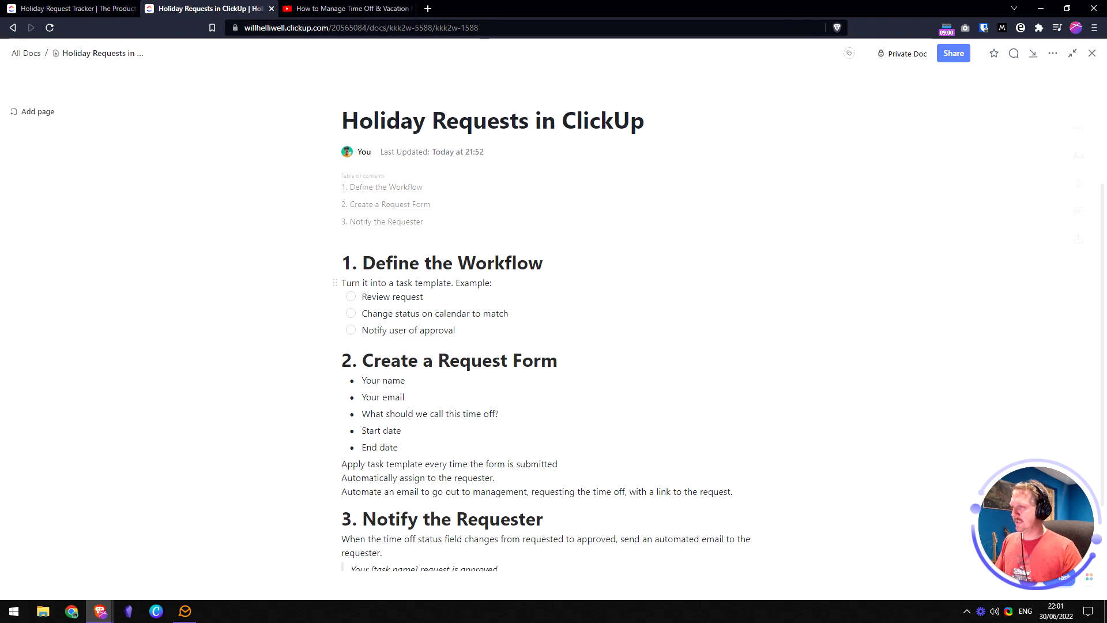
click(493, 282)
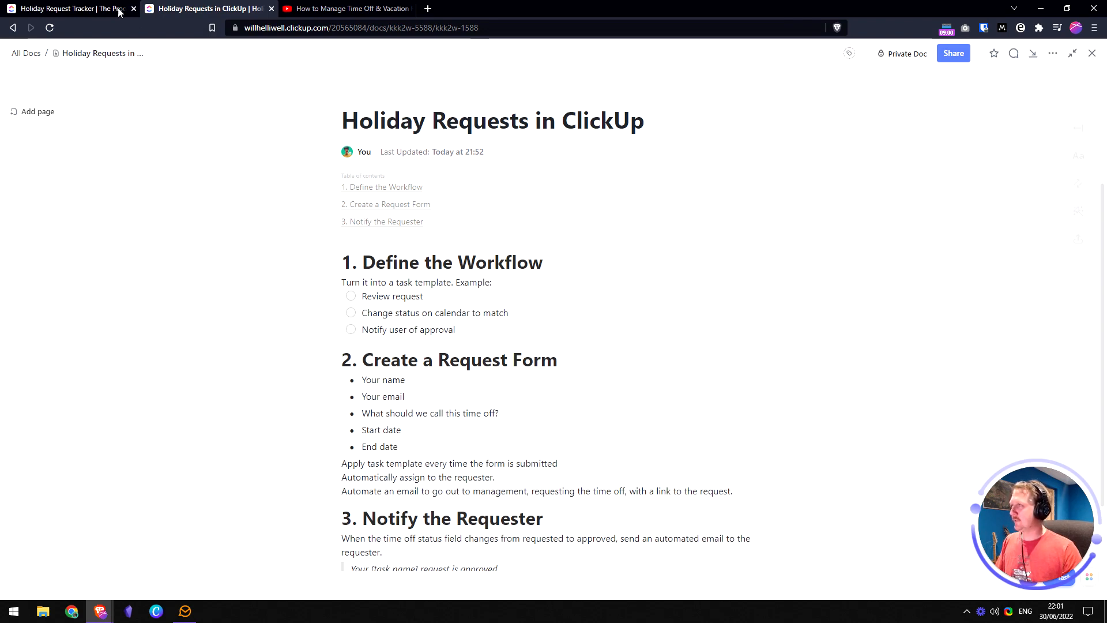
click(72, 8)
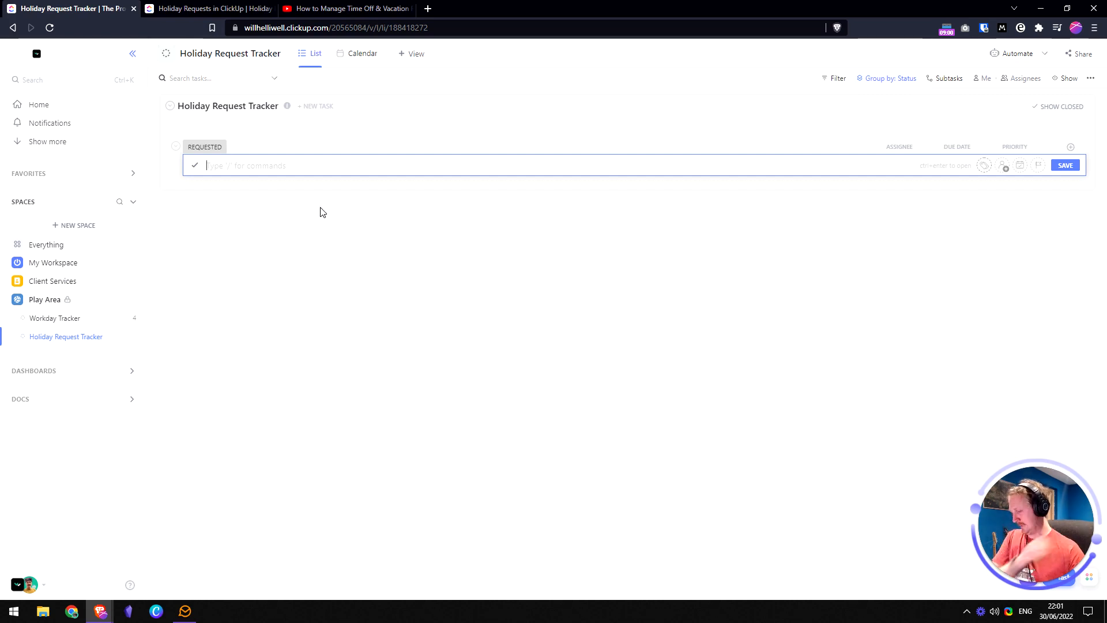
text(Holiday)
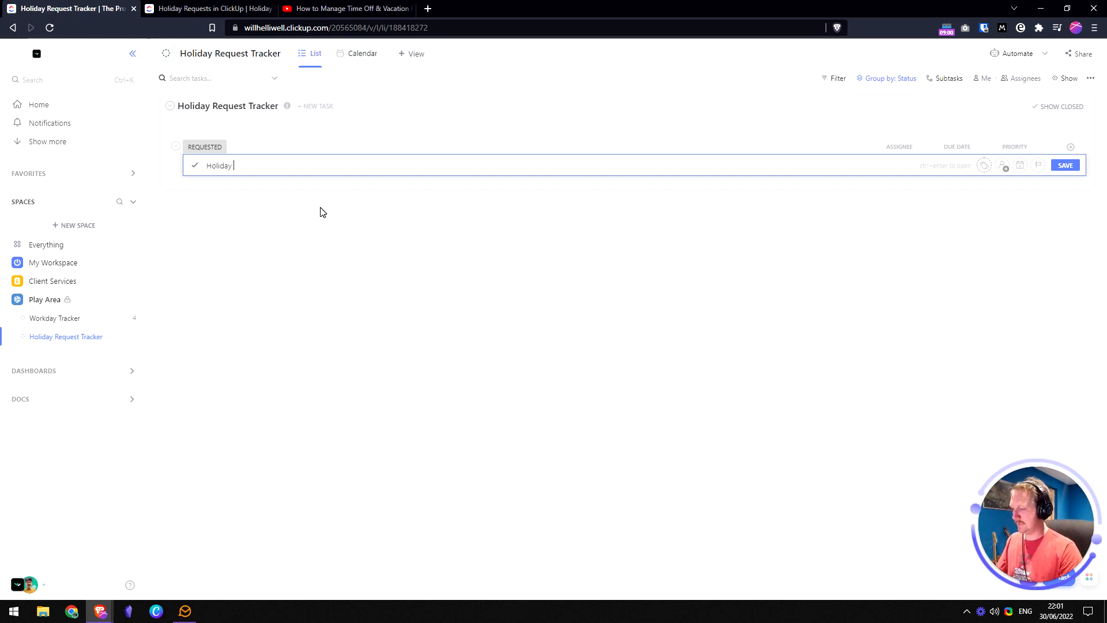
text( request 1)
key(Return)
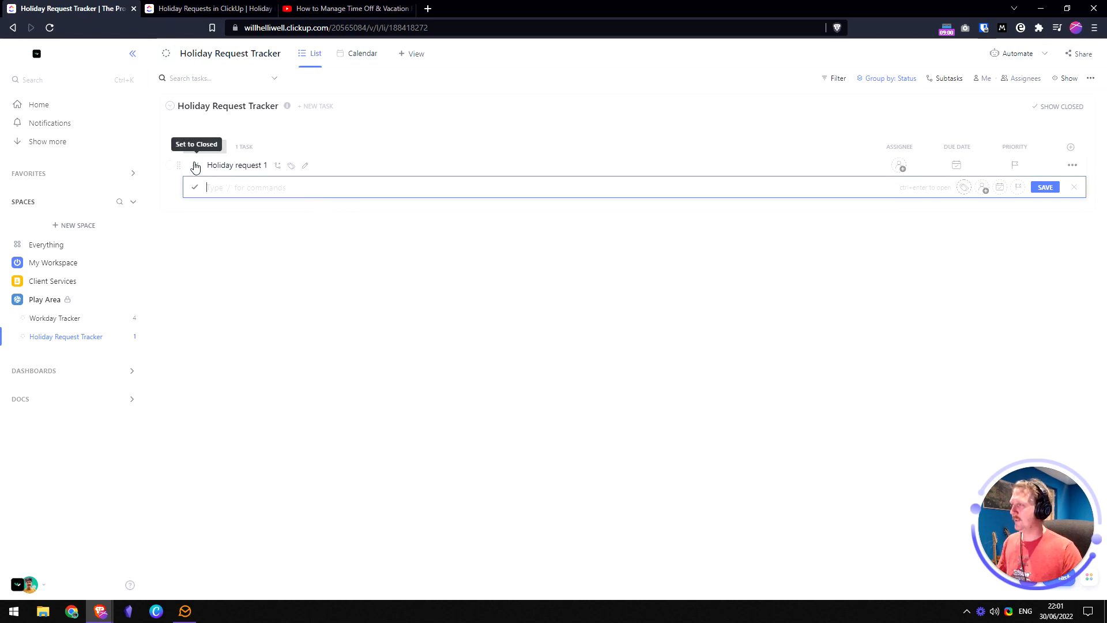
click(247, 233)
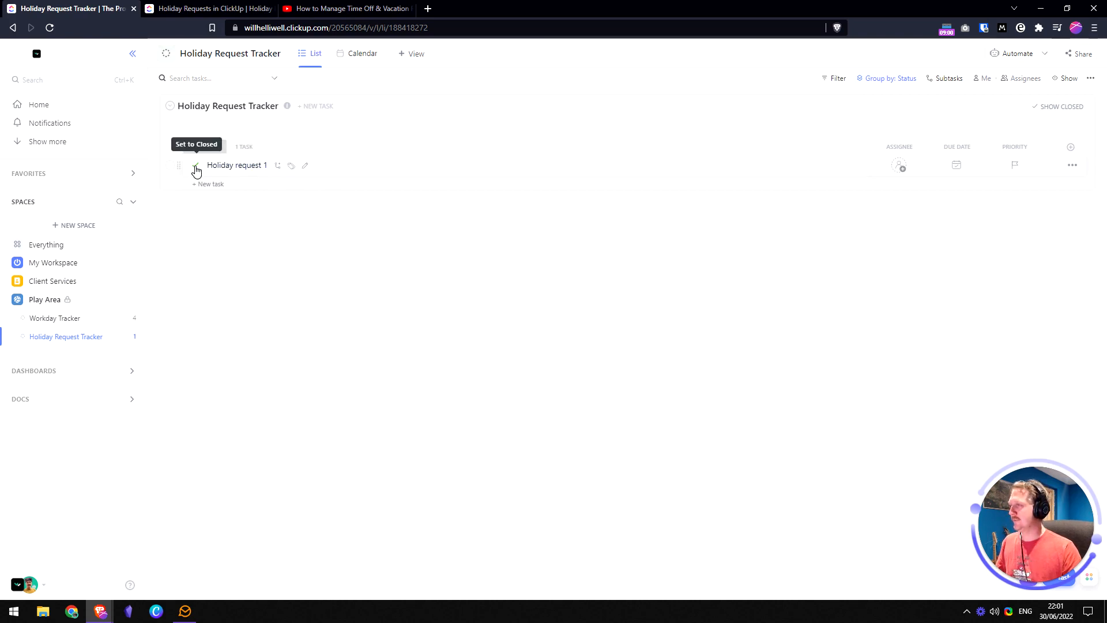
click(243, 167)
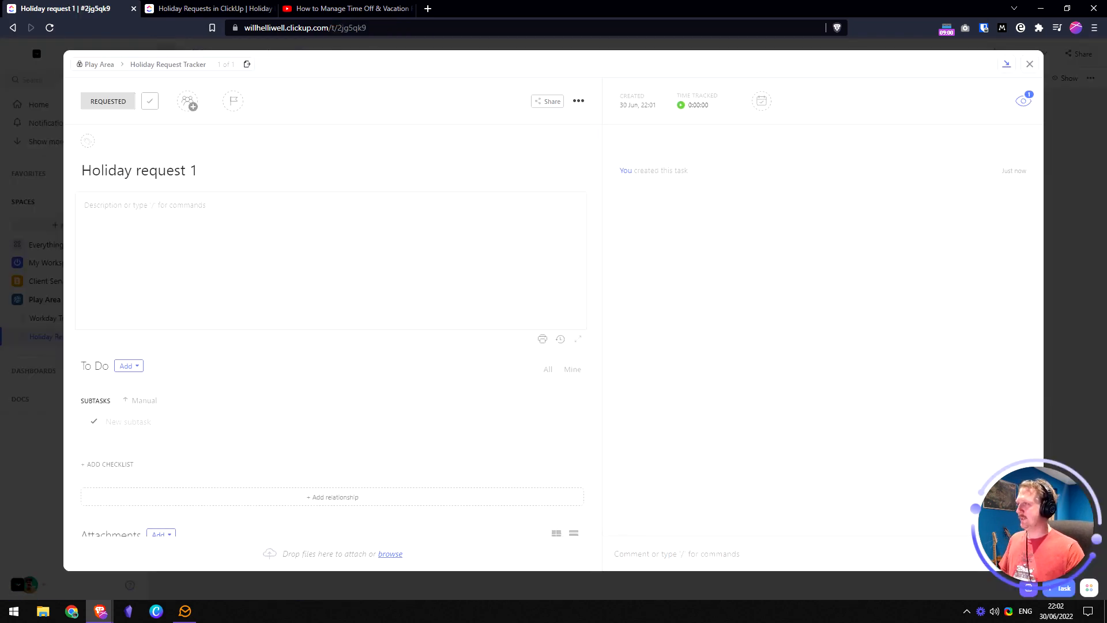
- Review the workflow checklist lines in the plan doc, then close the Holiday request 1 details
key(alt+Tab)
key(alt+Tab)
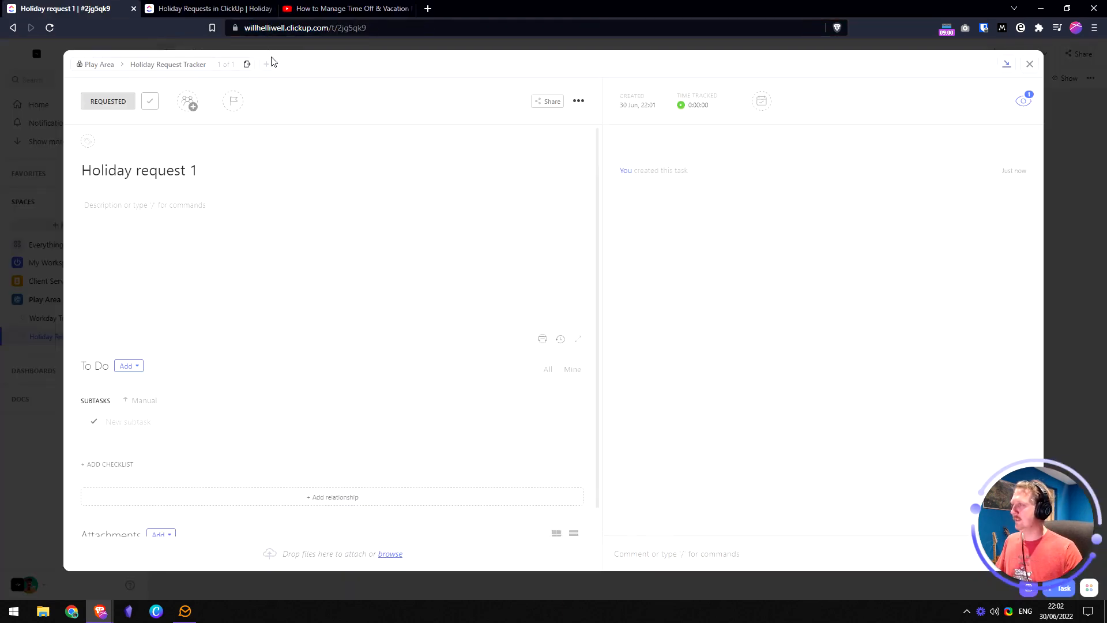
click(206, 8)
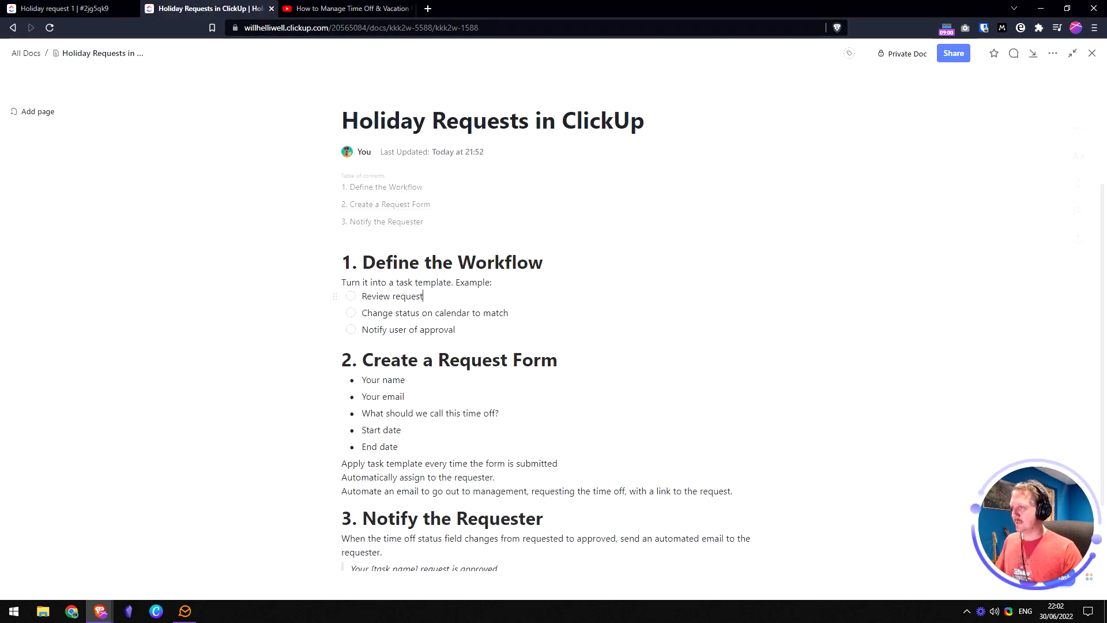
scroll(439, 317, down, 1)
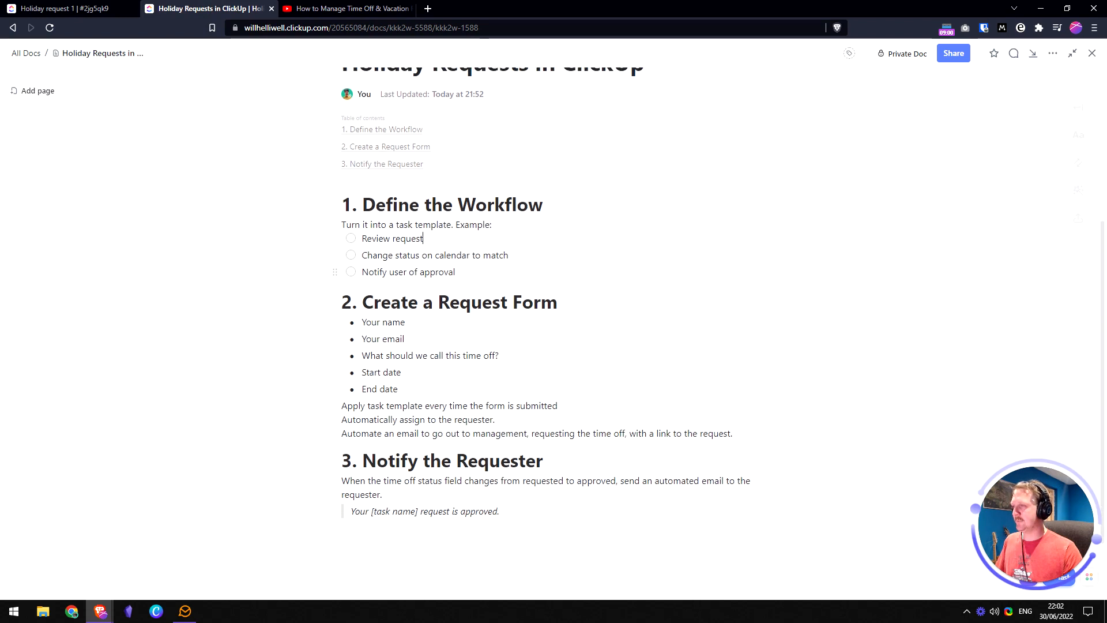
drag(455, 272, 361, 238)
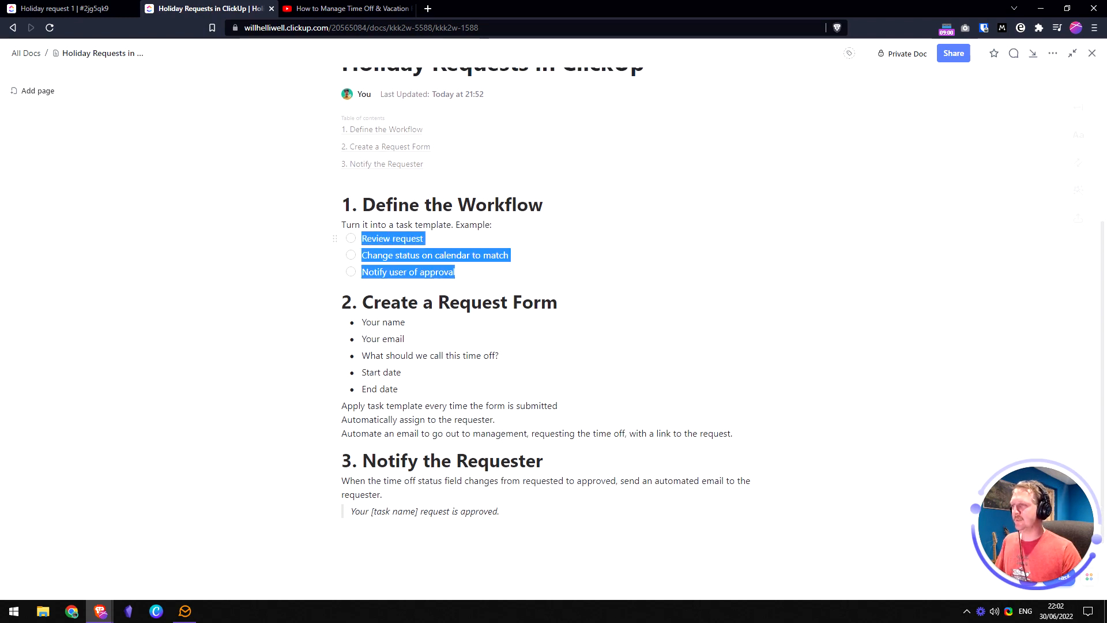
click(425, 238)
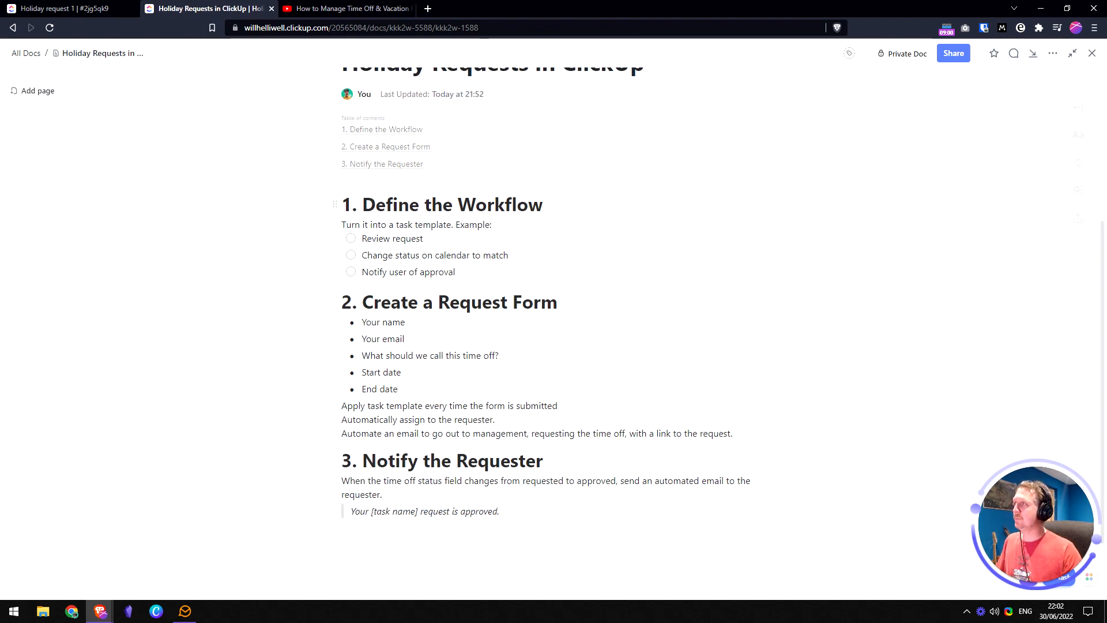
click(63, 8)
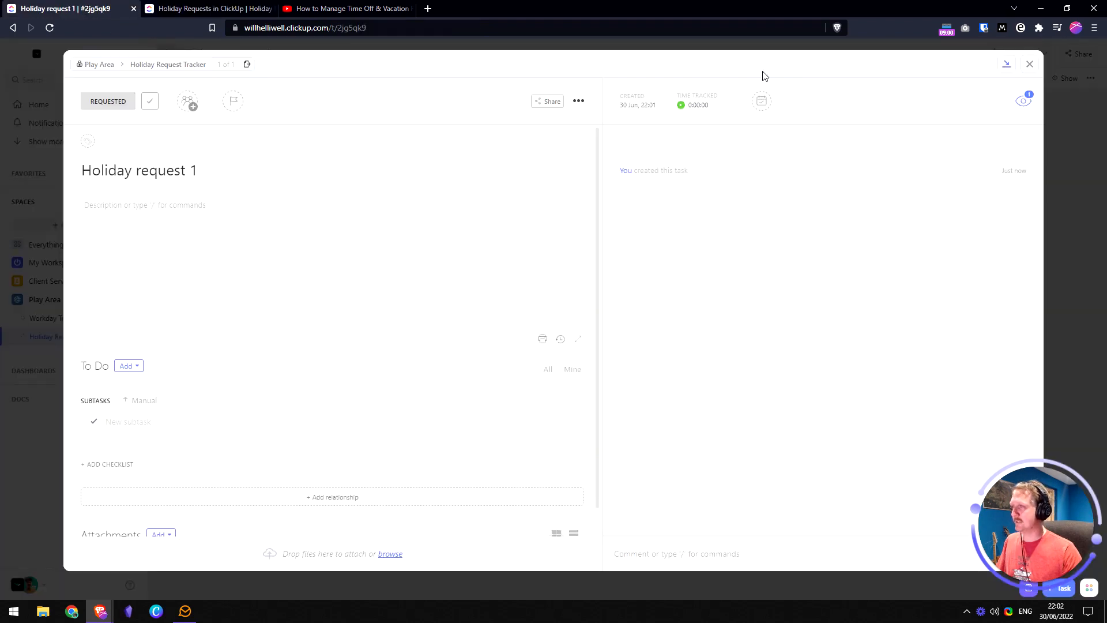
click(1028, 66)
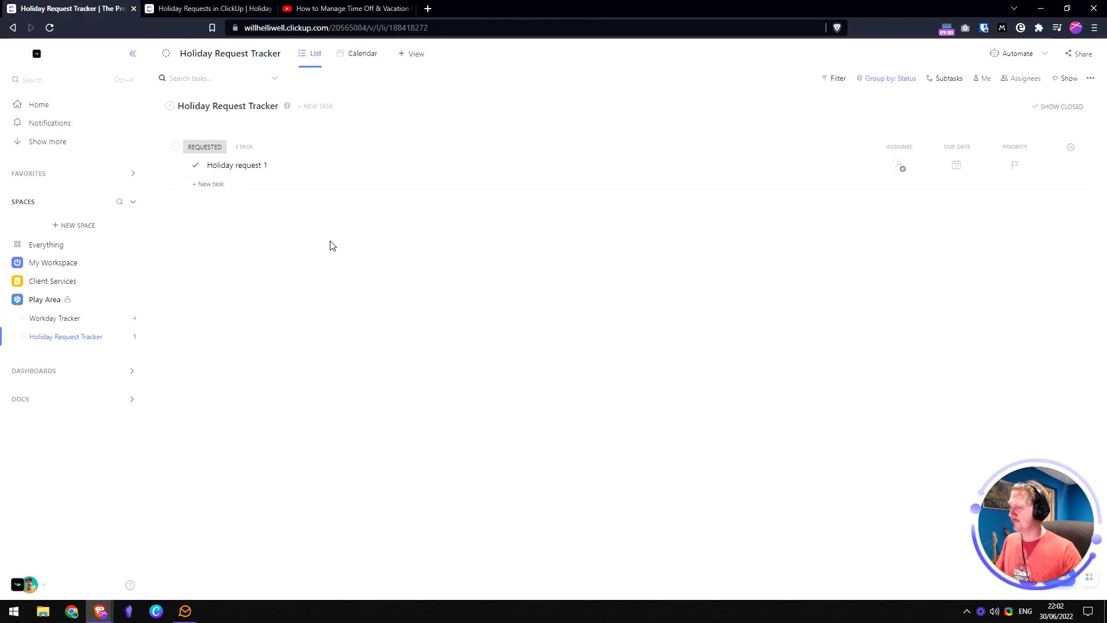
- Add a new DENIED status in the Holiday Request Tracker status settings
click(133, 337)
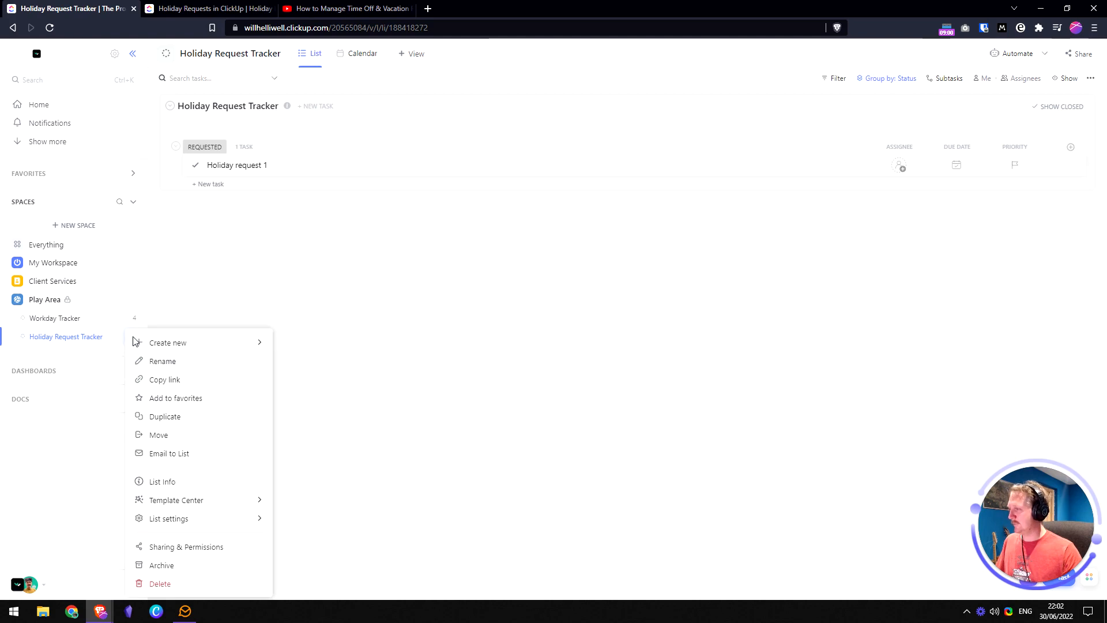
mouse_move(239, 518)
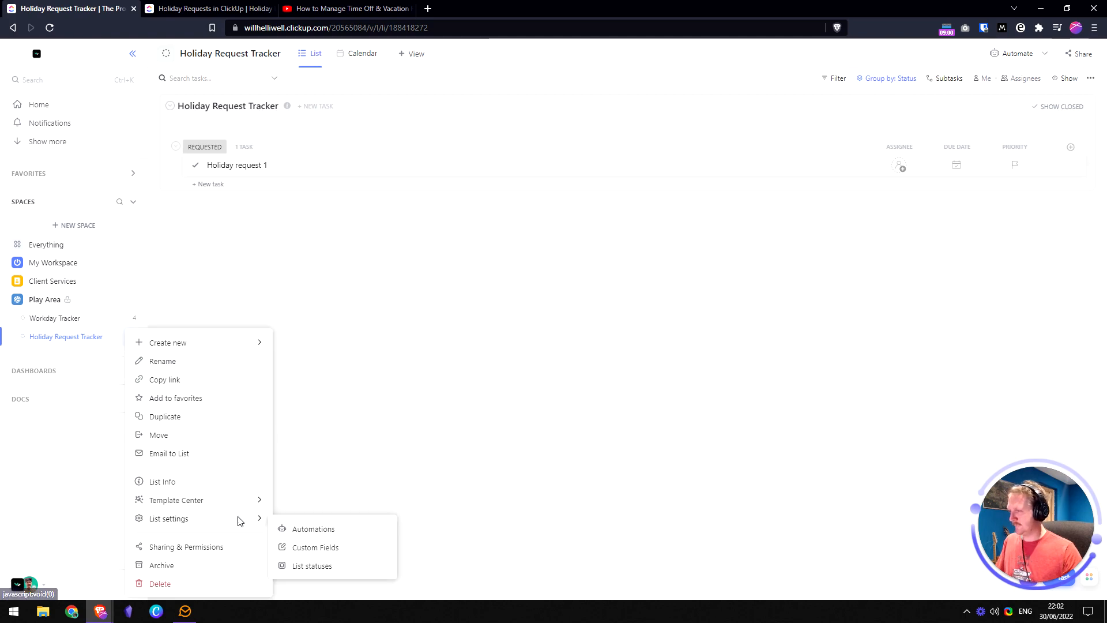
click(320, 566)
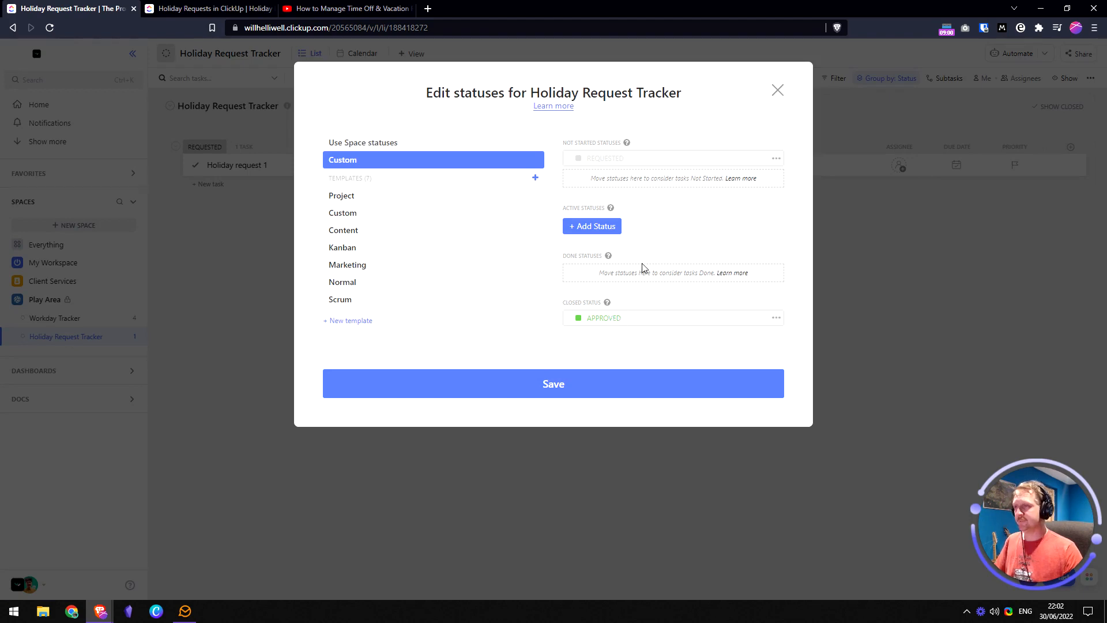
click(603, 231)
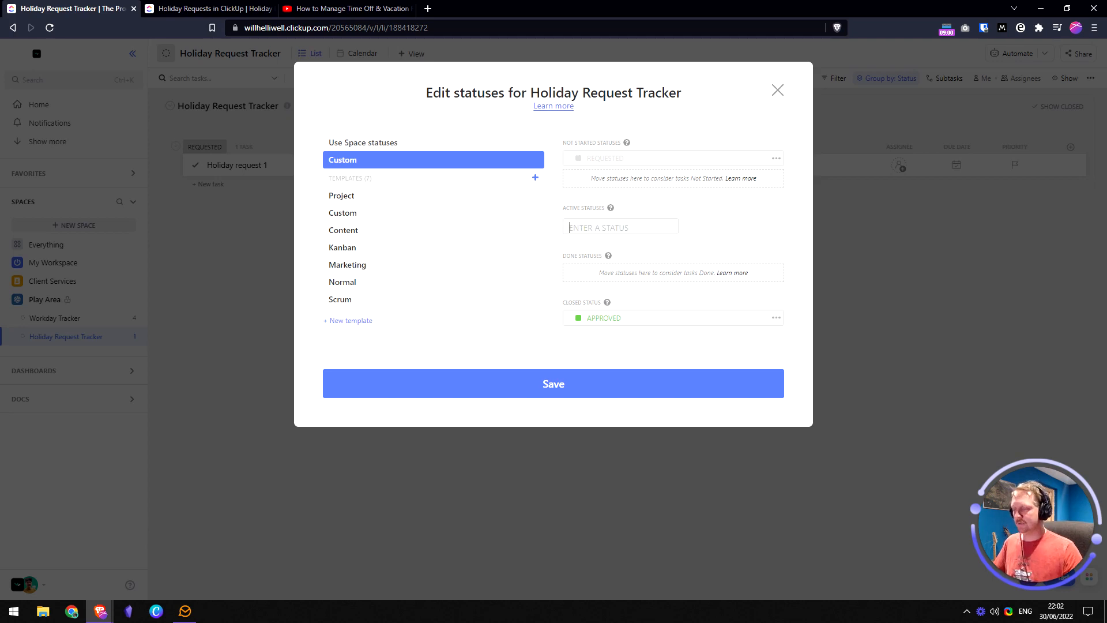
text(DENIED)
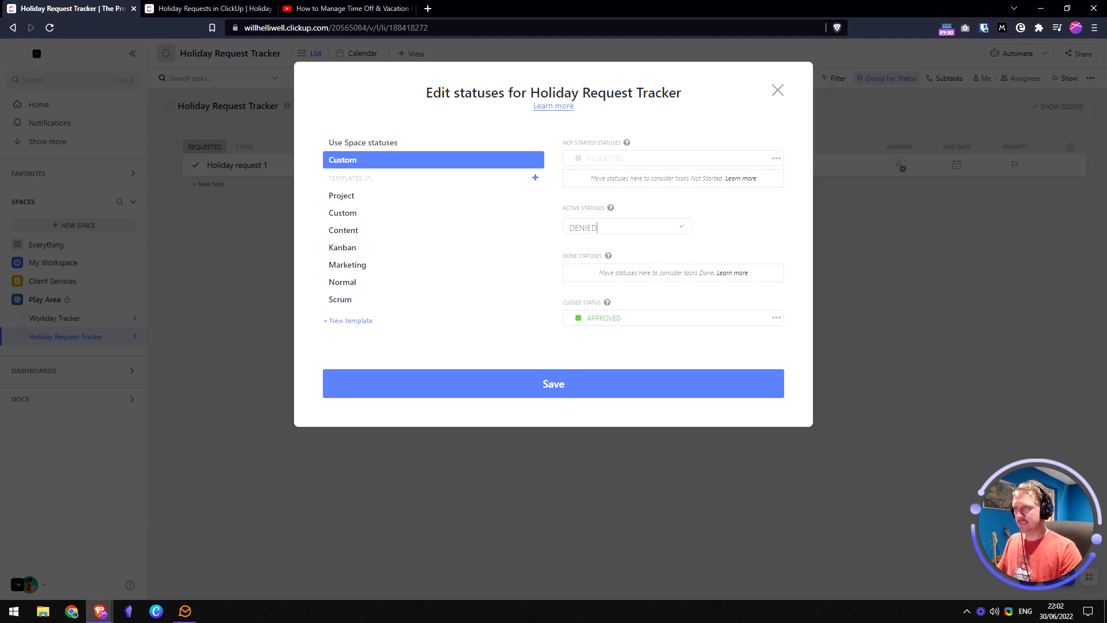
key(Return)
click(714, 251)
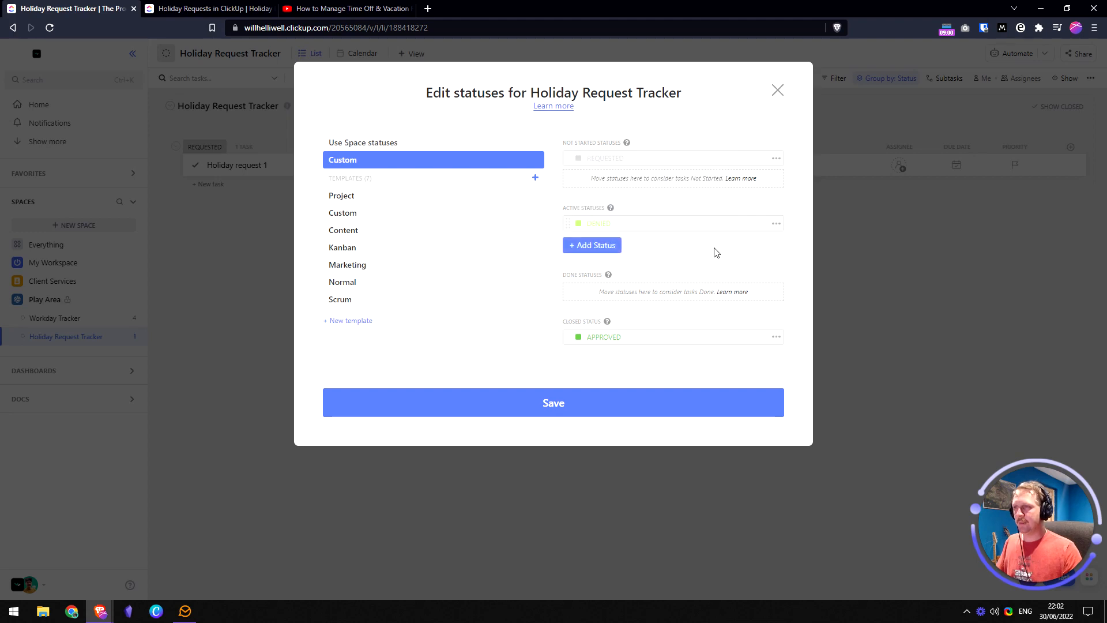
- Keep DENIED among the active statuses, colour it red, and save
drag(565, 223, 576, 279)
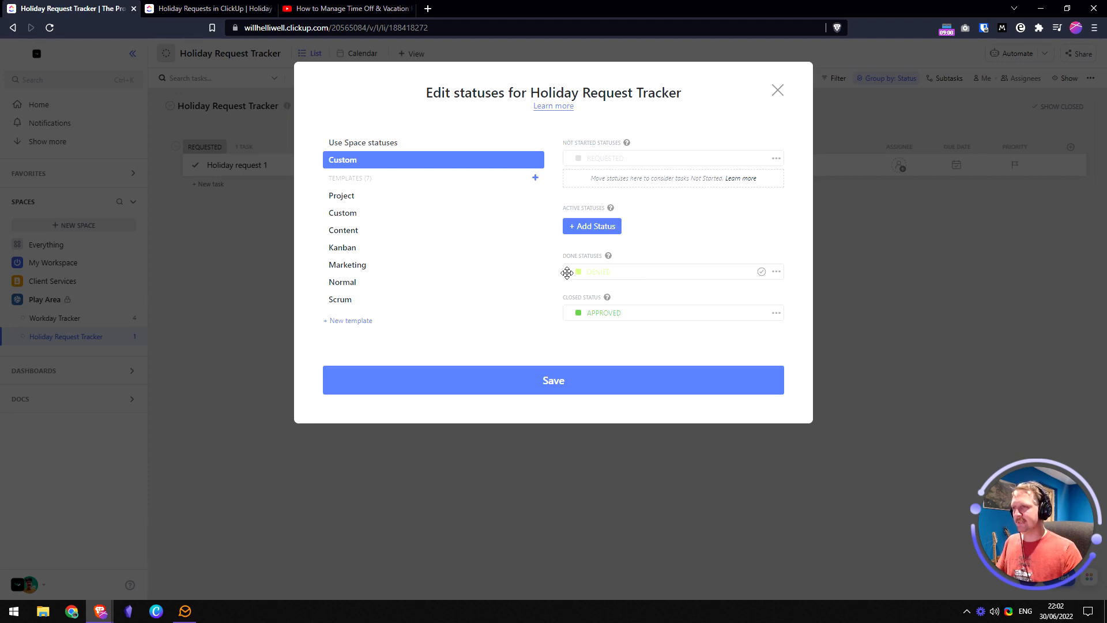
drag(568, 272, 568, 276)
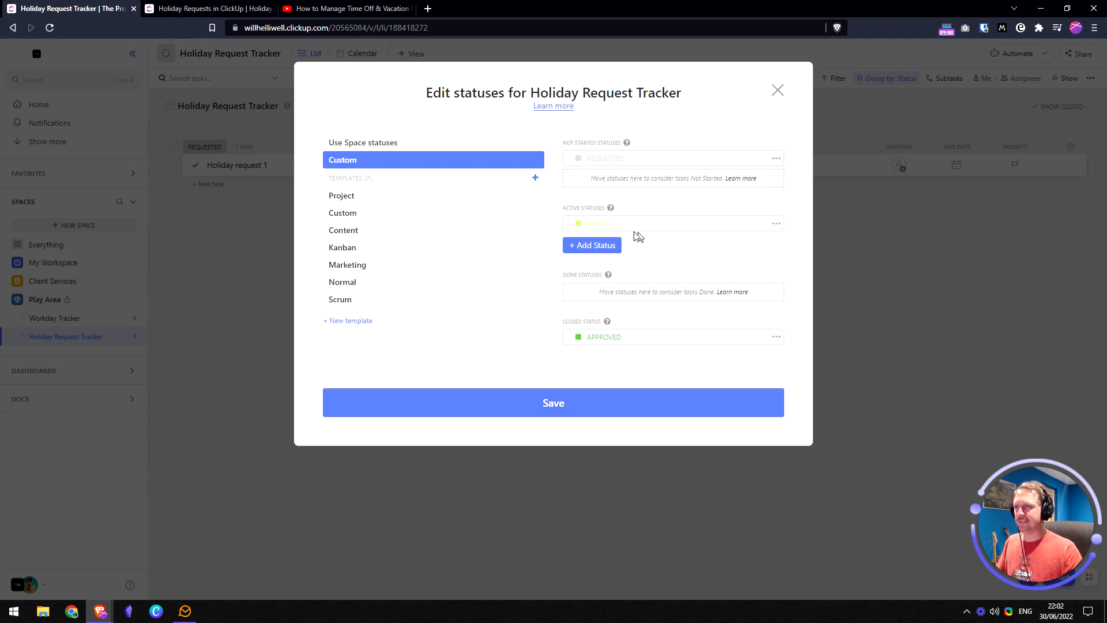
click(626, 227)
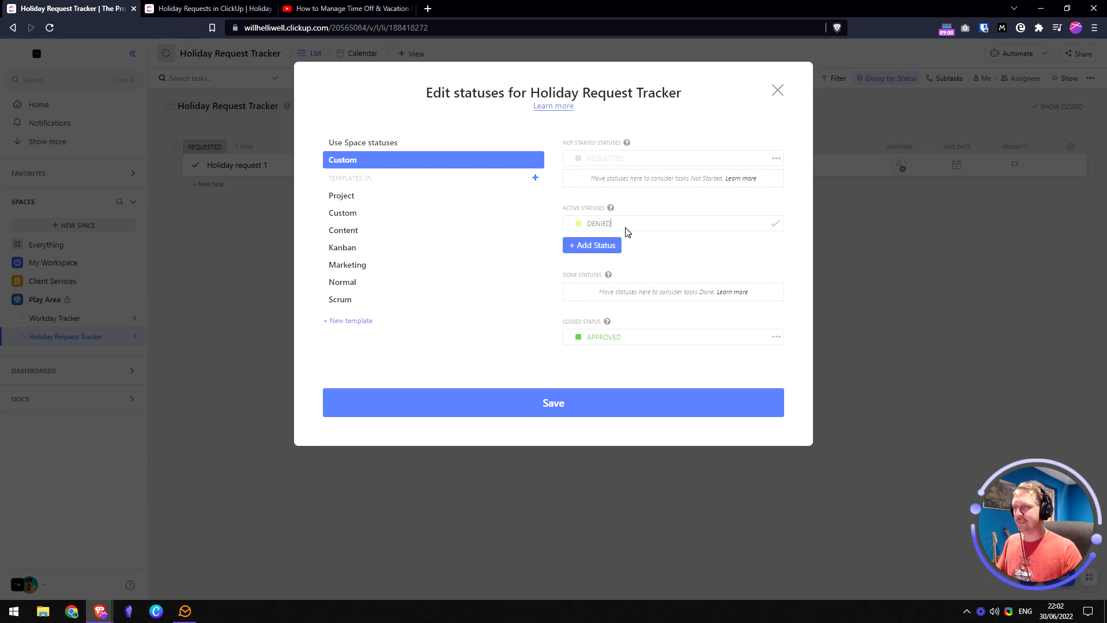
click(579, 225)
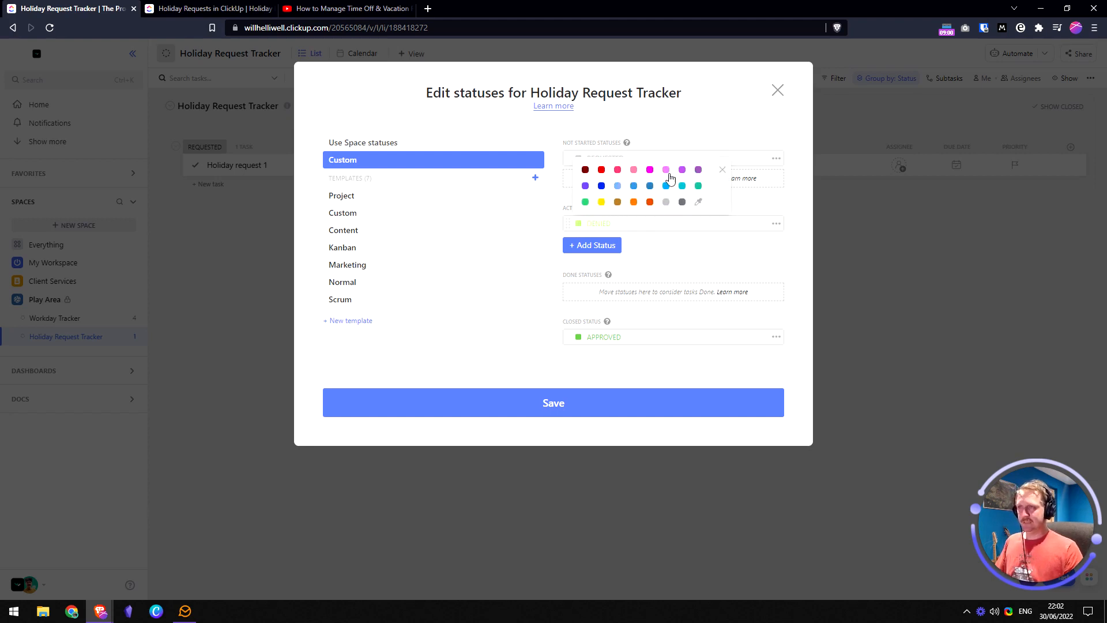
click(601, 170)
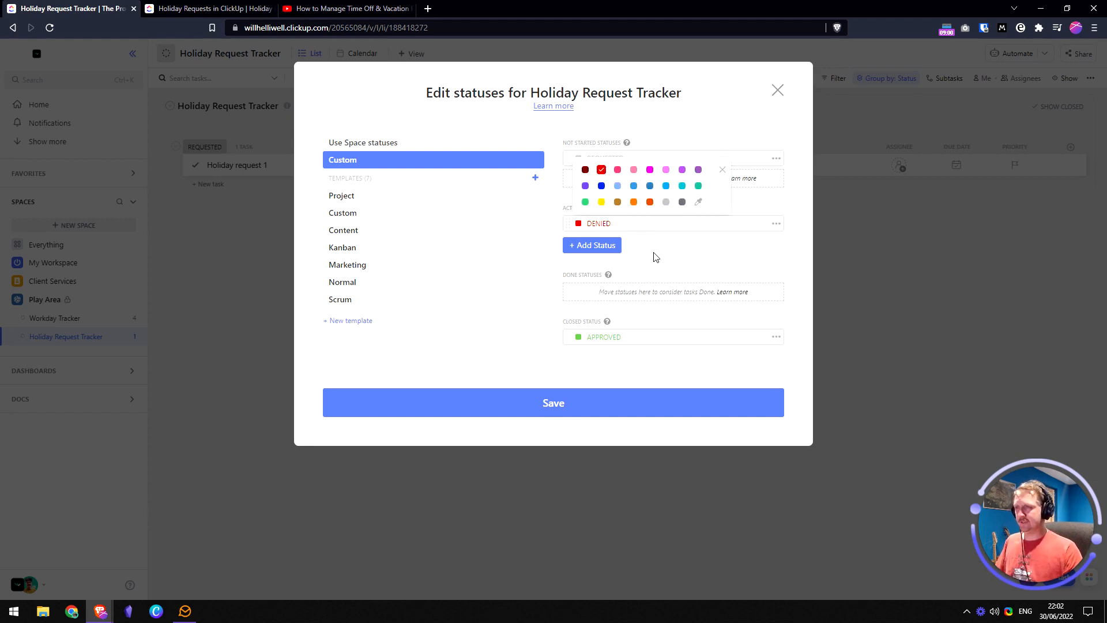
click(549, 401)
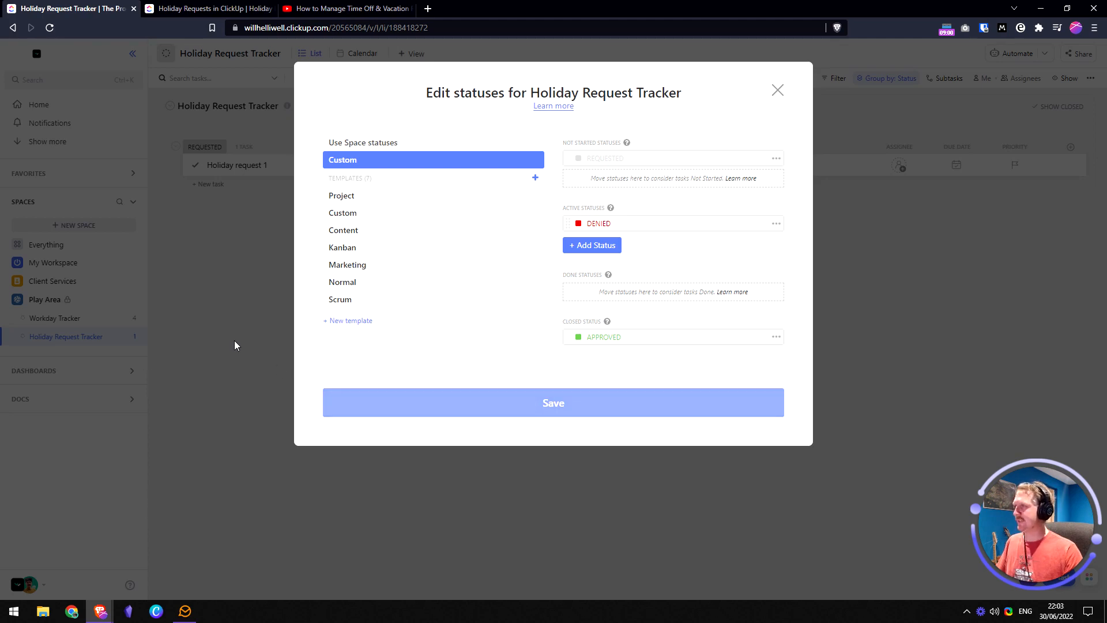
- Add a checklist to Holiday request 1 with the item 'Review the request'
click(185, 11)
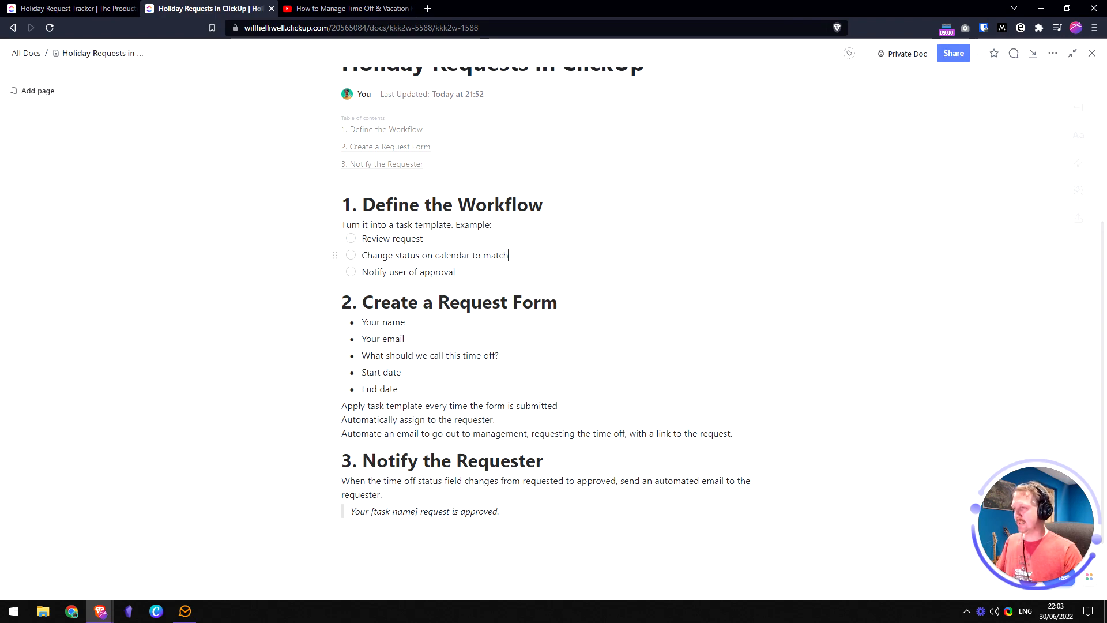
click(56, 12)
click(234, 173)
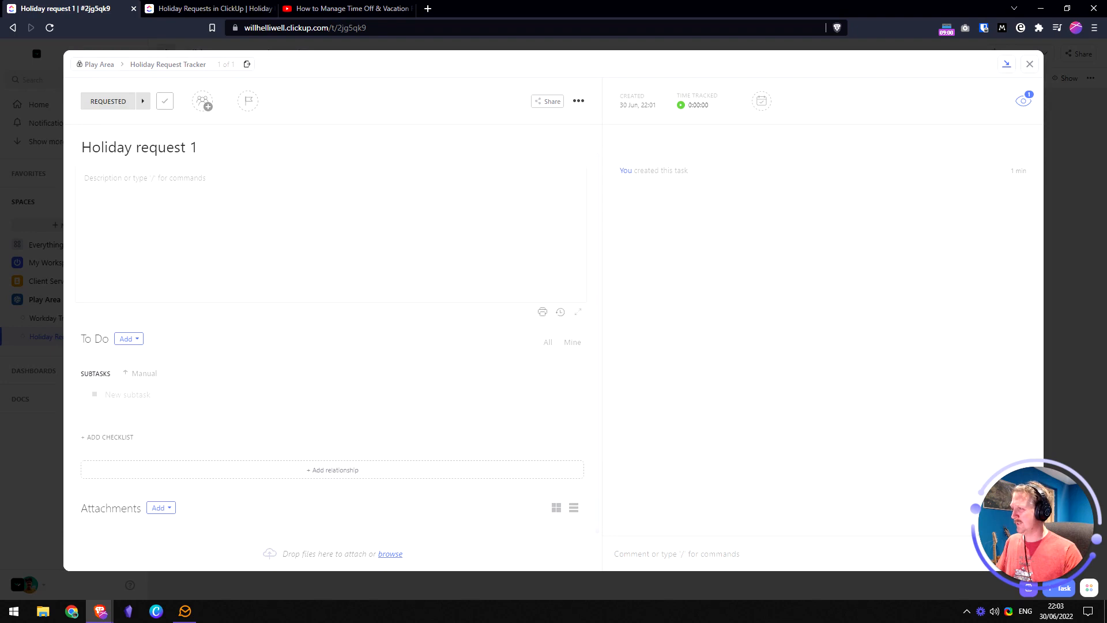
click(116, 437)
text(R)
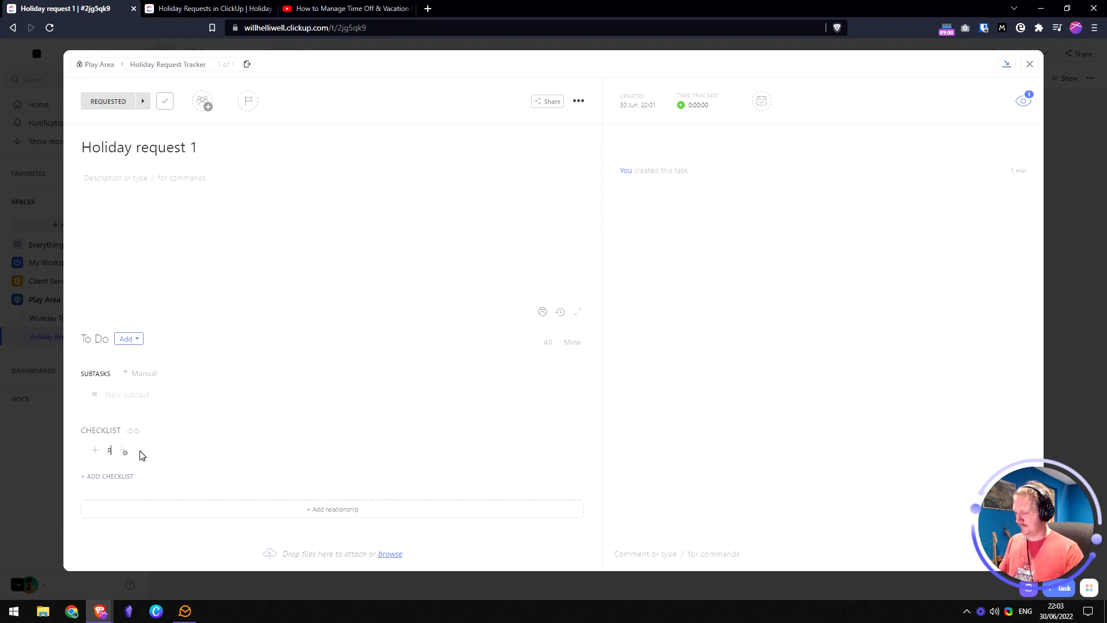
text(eview the request)
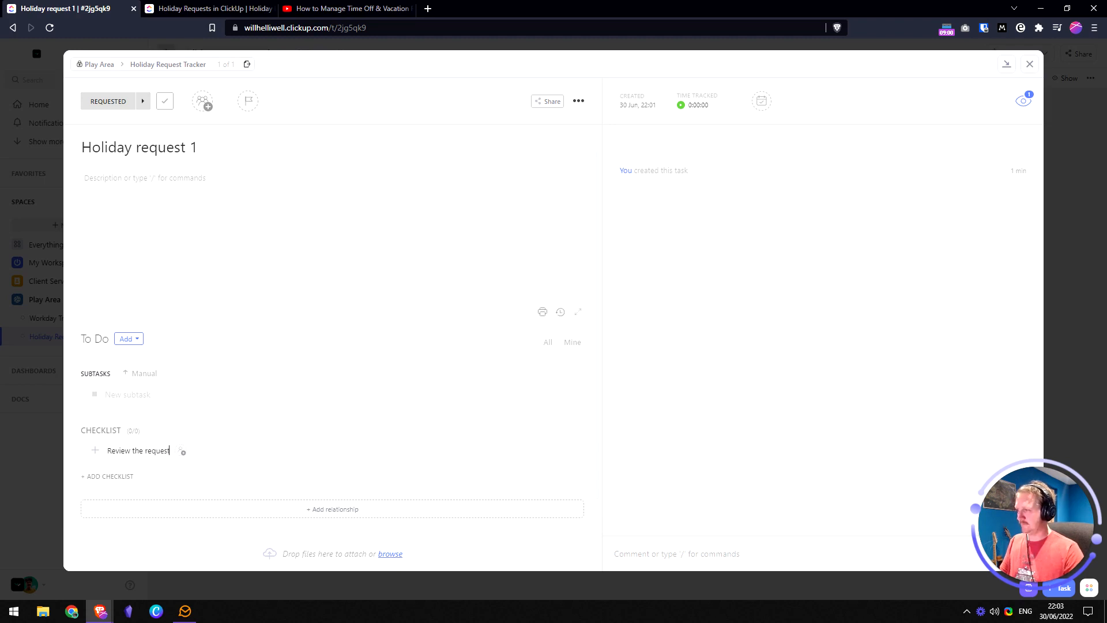
key(Return)
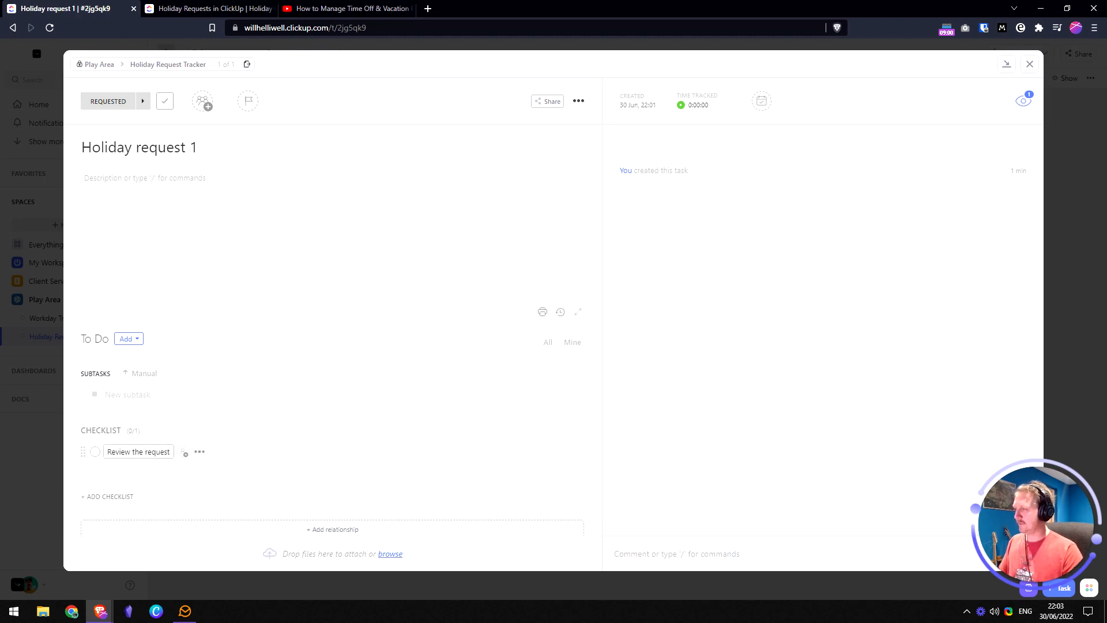
- Copy the status line from the doc and add it as checklist item 'Change status of request'
click(205, 7)
click(457, 271)
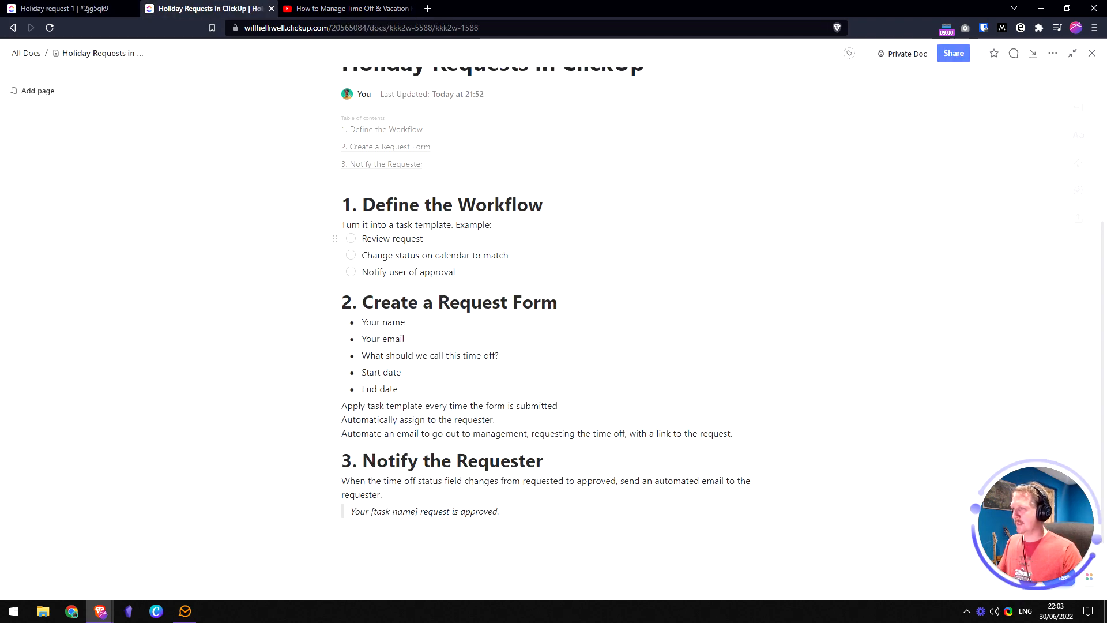
click(393, 254)
key(Home)
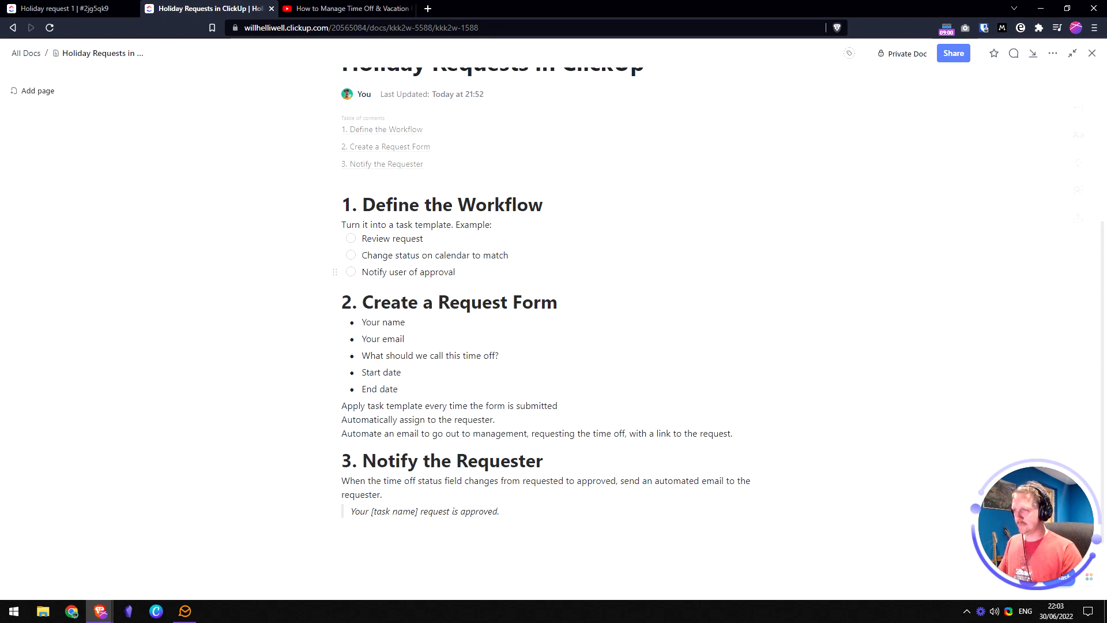
key(shift+End)
key(ctrl+c)
click(64, 8)
key(ctrl+v)
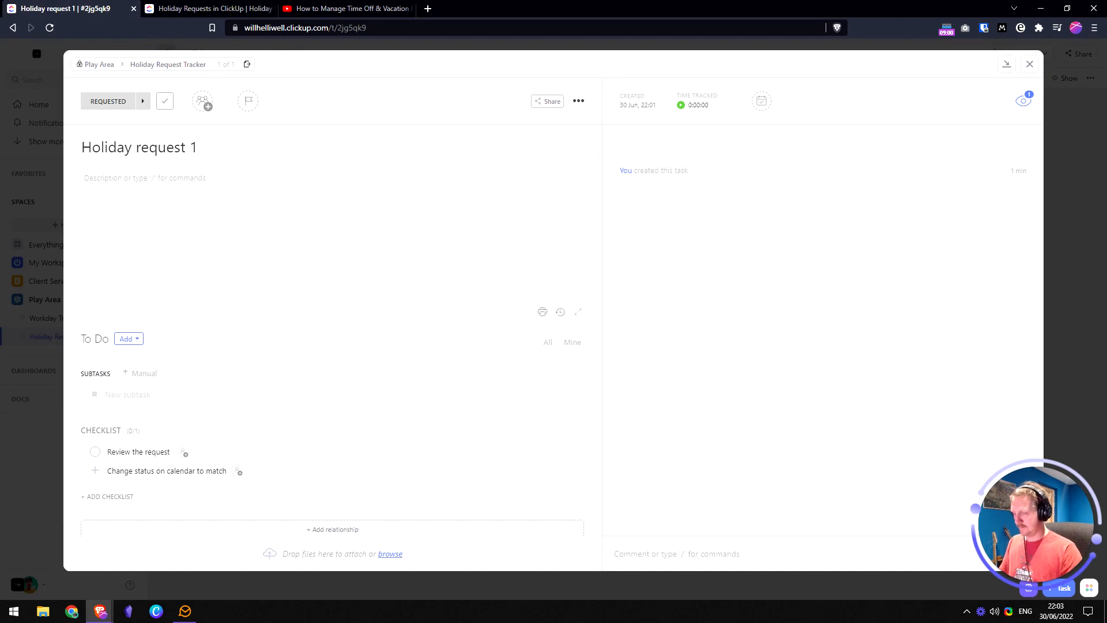
key(ctrl+shift+Left)
key(ctrl+shift+Left)
key(ctrl+shift+Left)
key(ctrl+shift+Left)
text(of request)
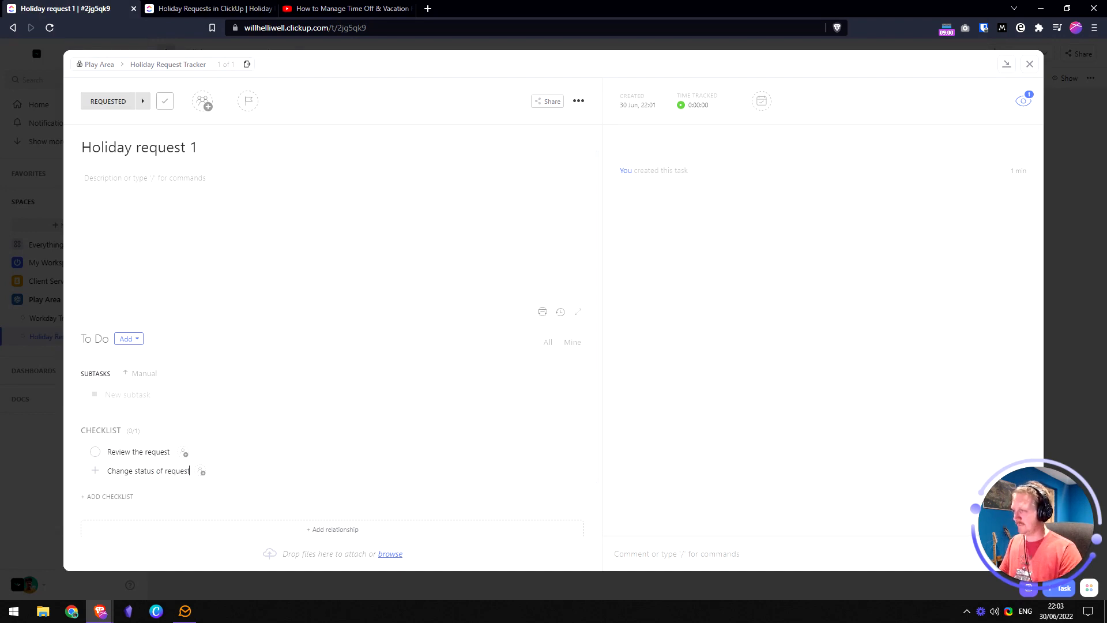
key(Return)
- Copy 'Notify user of approval' from the doc into the checklist as its third item
click(189, 9)
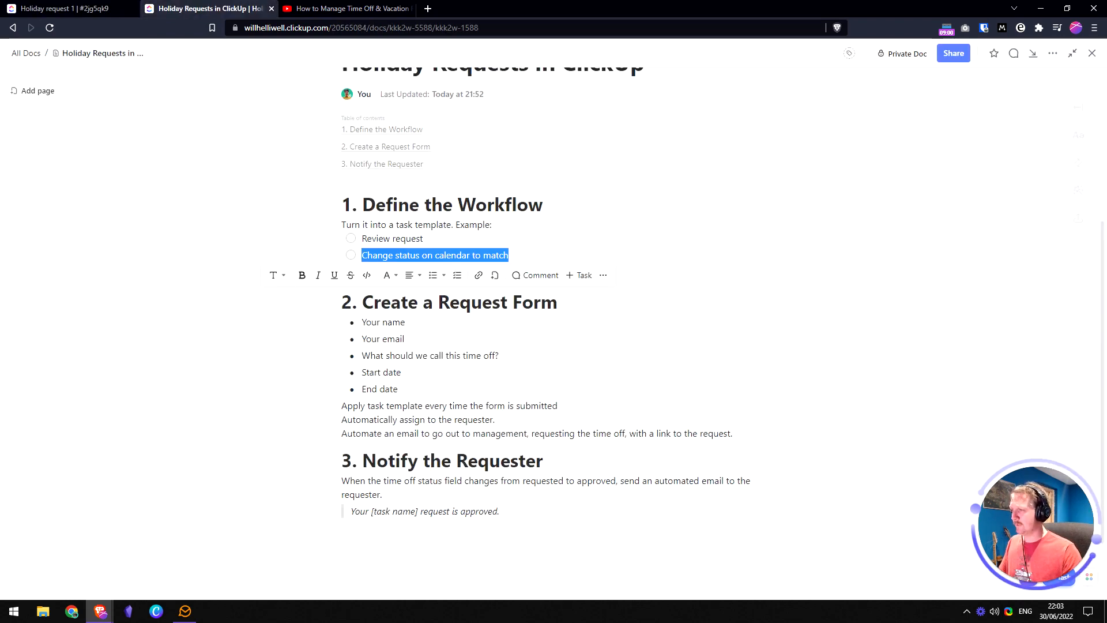
click(420, 256)
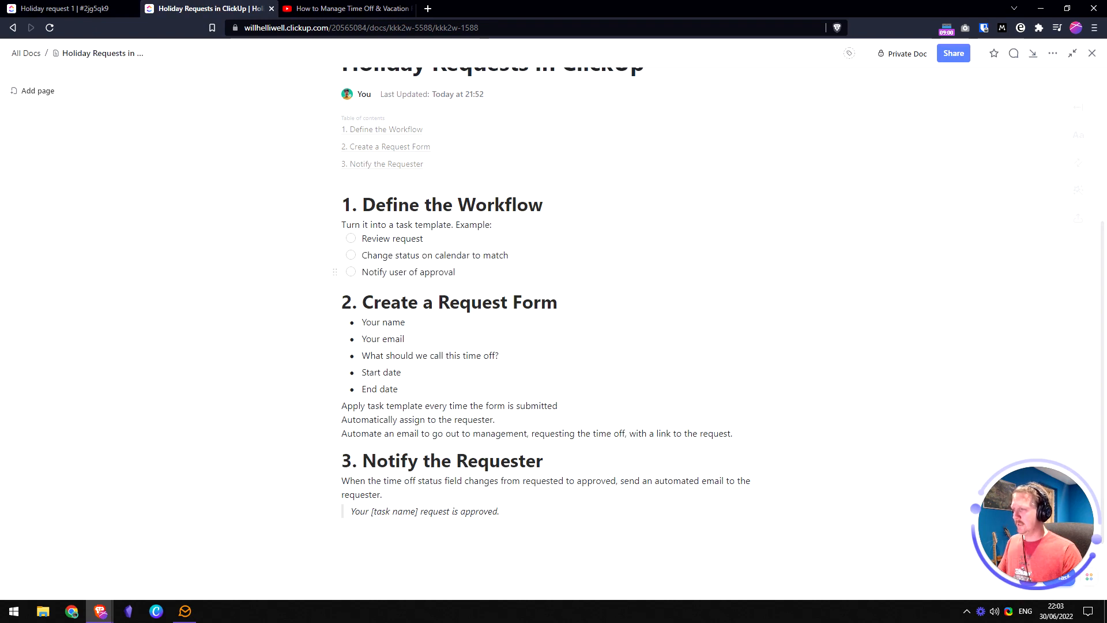
triple_click(408, 271)
key(ctrl+c)
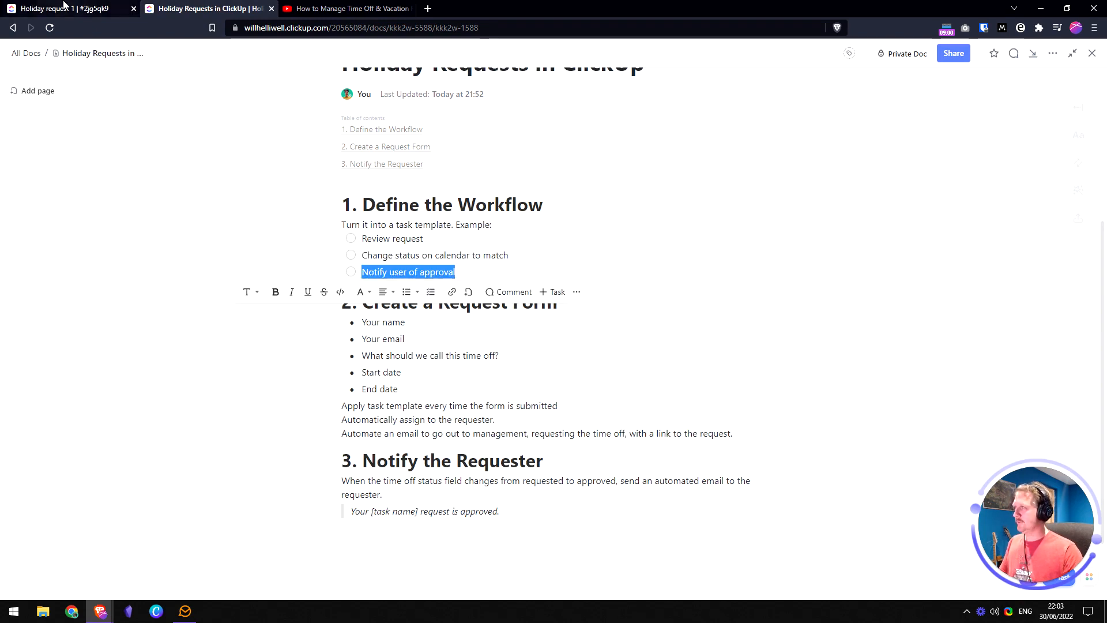
click(65, 8)
key(ctrl+v)
key(Return)
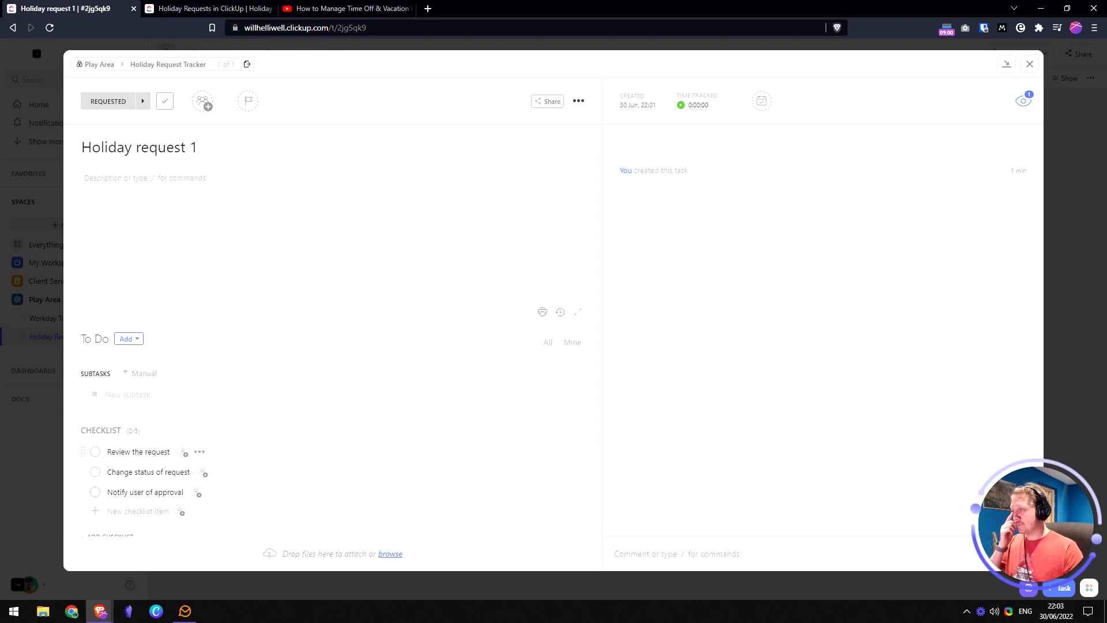
- Check the rest of the plan doc, then close Holiday request 1 back to the list
click(218, 7)
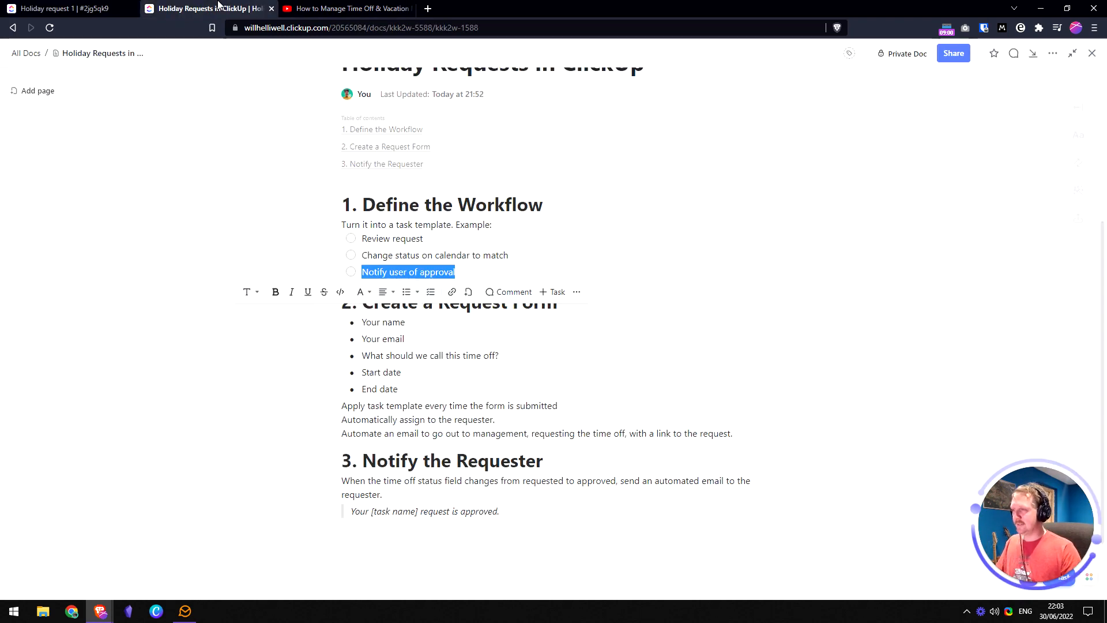
click(405, 323)
scroll(438, 288, down, 1)
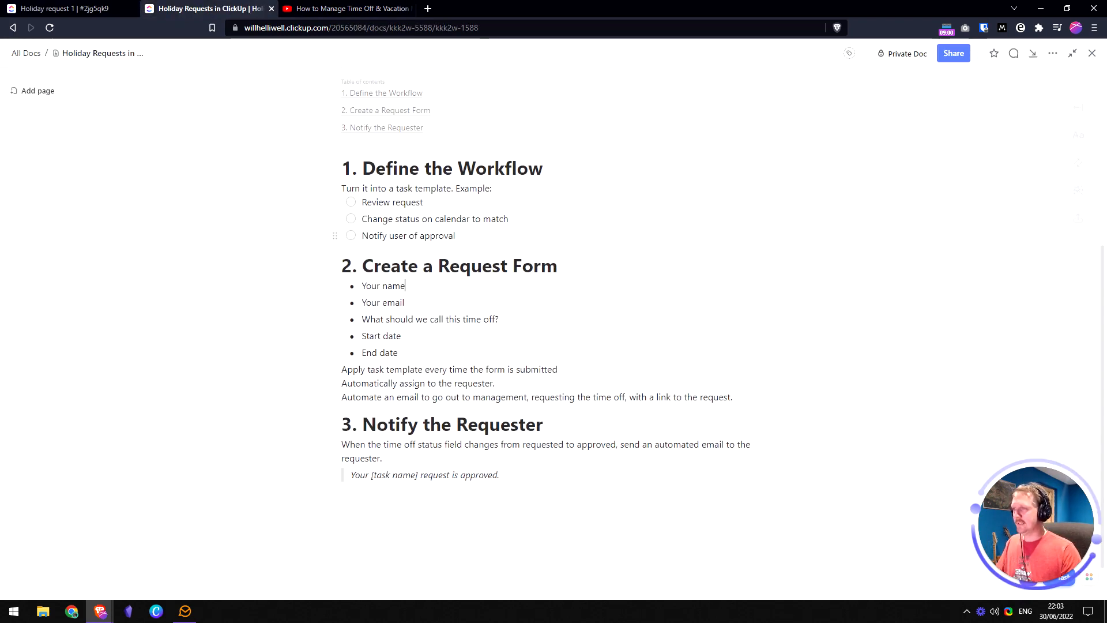
click(61, 8)
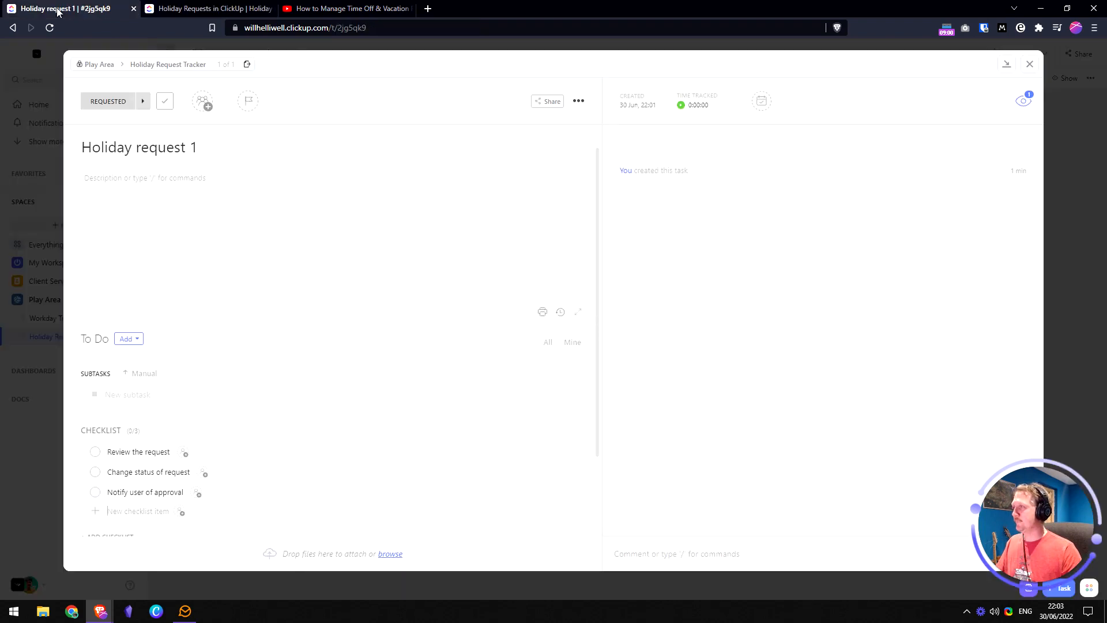
click(1029, 64)
click(412, 54)
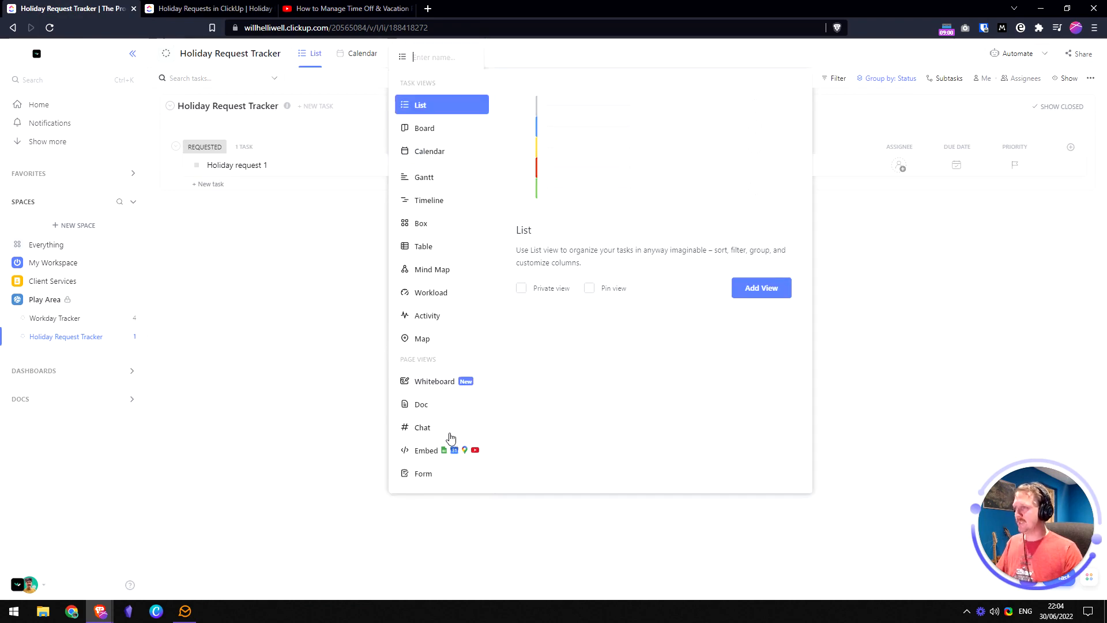
- Add a Form view to the tracker and title it 'Holiday Request Form'
click(434, 480)
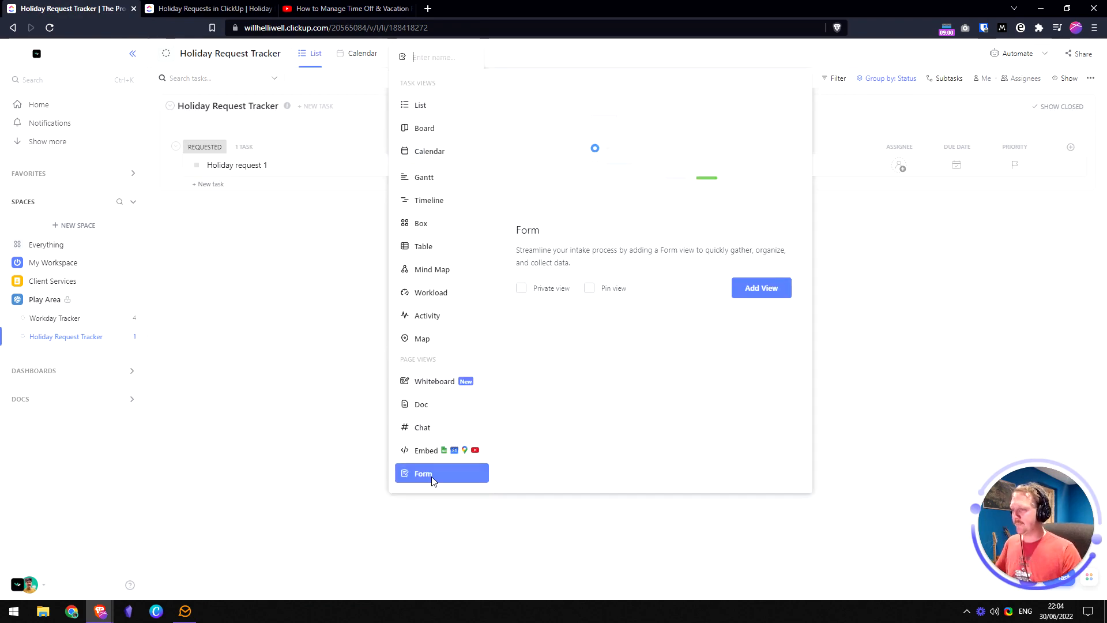
click(757, 294)
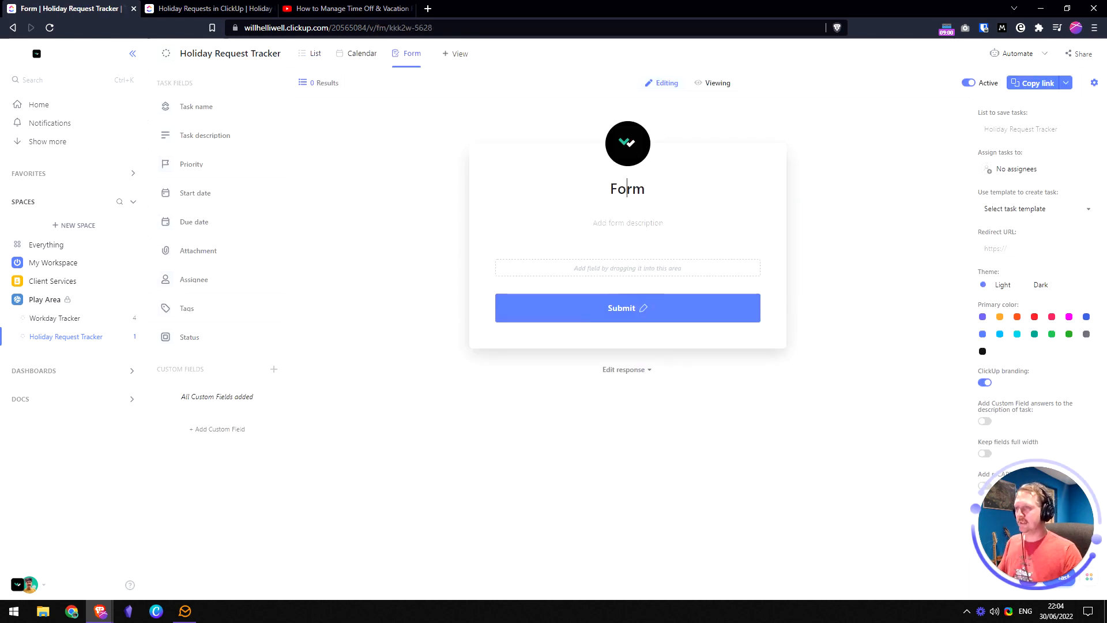
double_click(645, 189)
text(Holiday R)
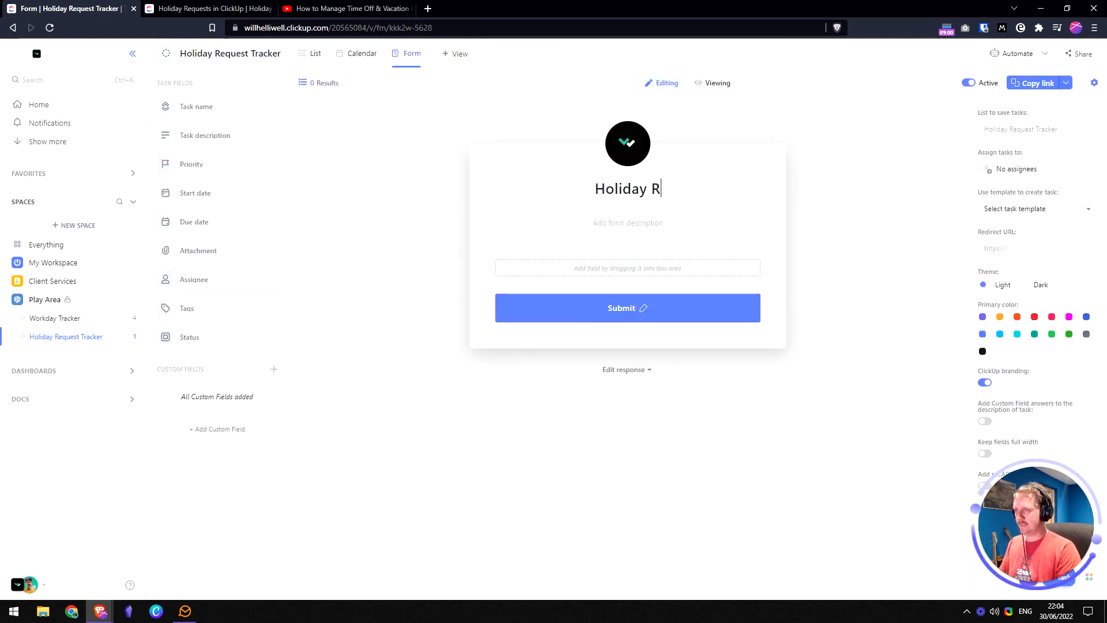
text(equest Form)
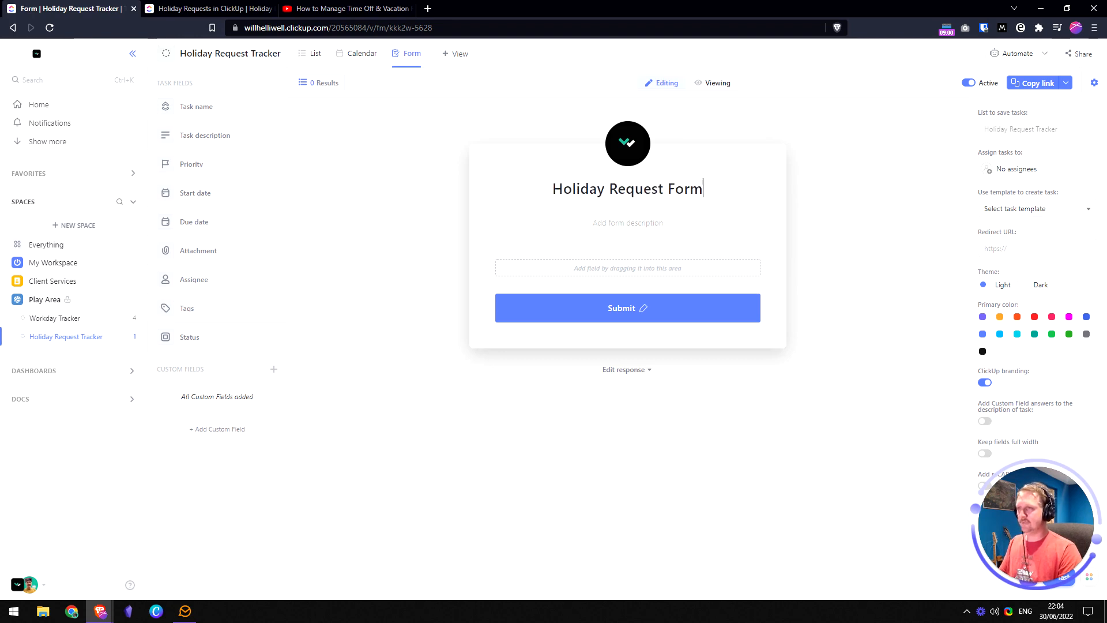
key(Return)
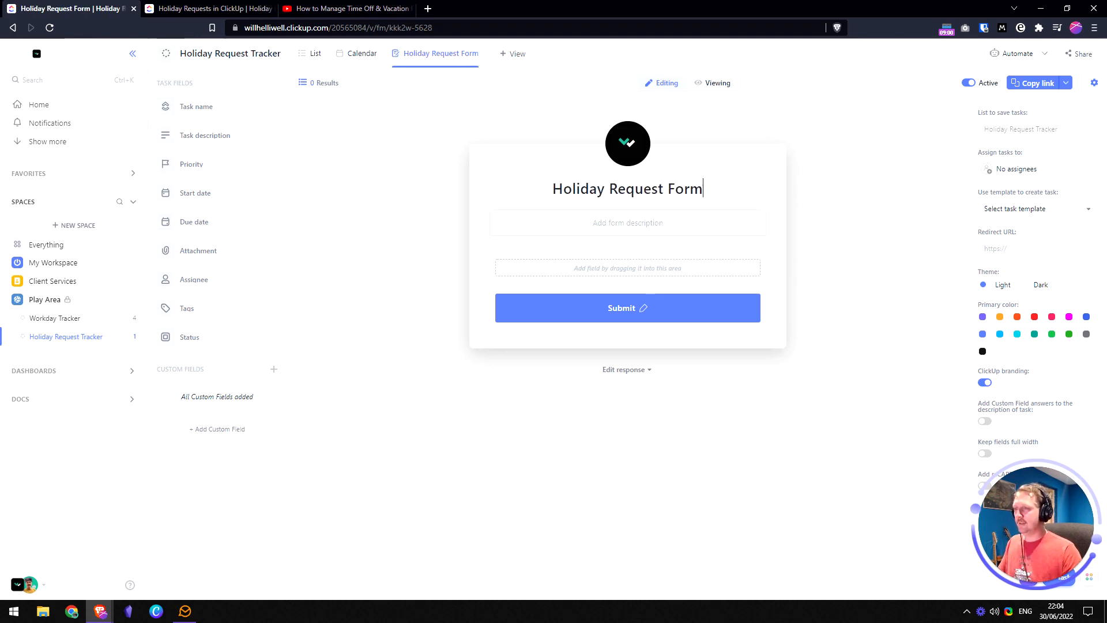
- Give the form the description 'Use this form to request time off.' and review the planned fields
click(634, 223)
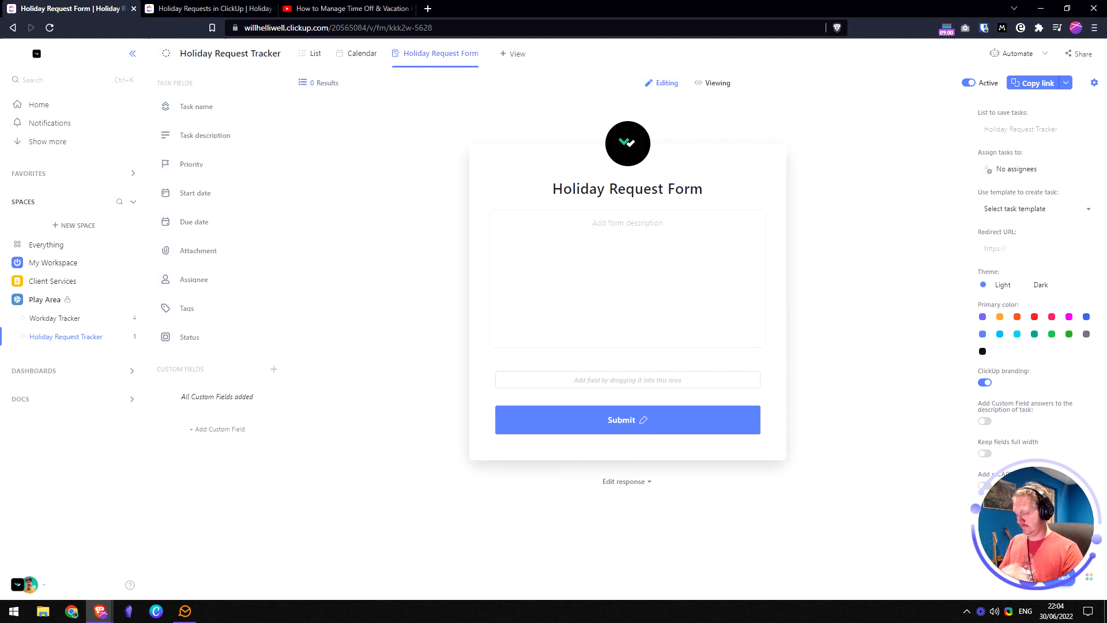
text(Use this form to )
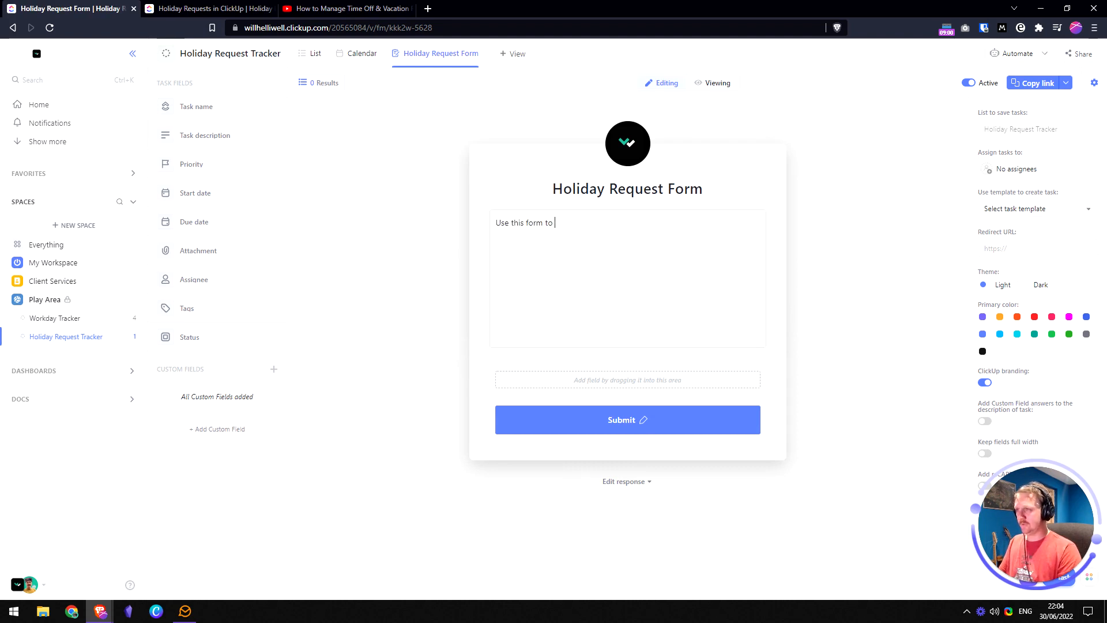
text(request holiday from your boss)
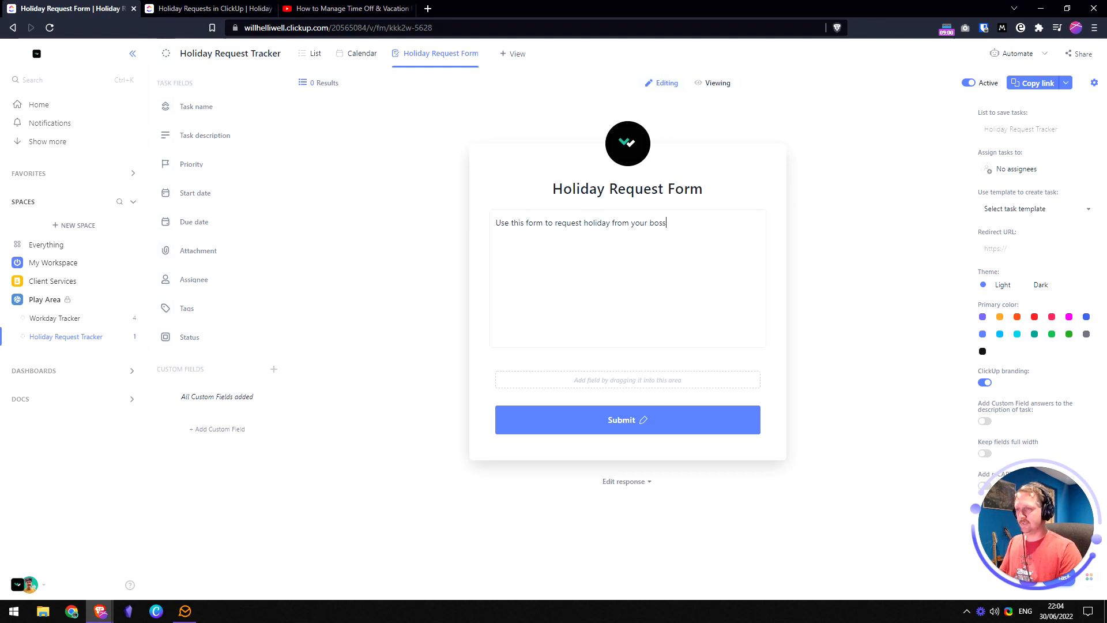
key(ctrl+shift+Left)
key(ctrl+shift+Left)
key(ctrl+shift+Left)
key(ctrl+shift+Left)
key(ctrl+shift+Left)
key(ctrl+shift+Right)
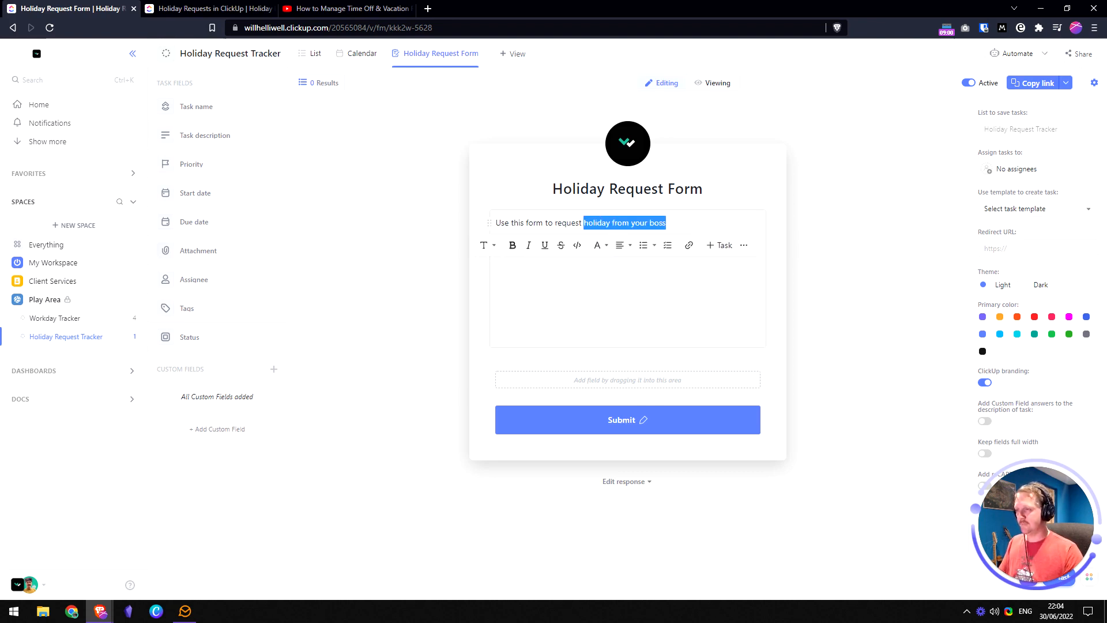
text(time off.)
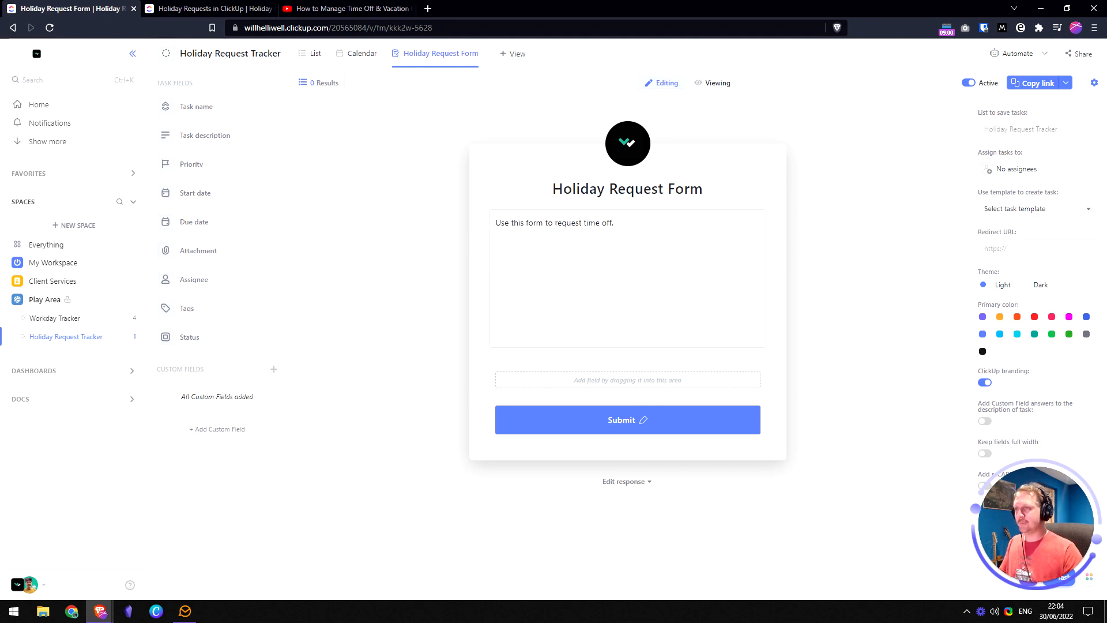
click(837, 246)
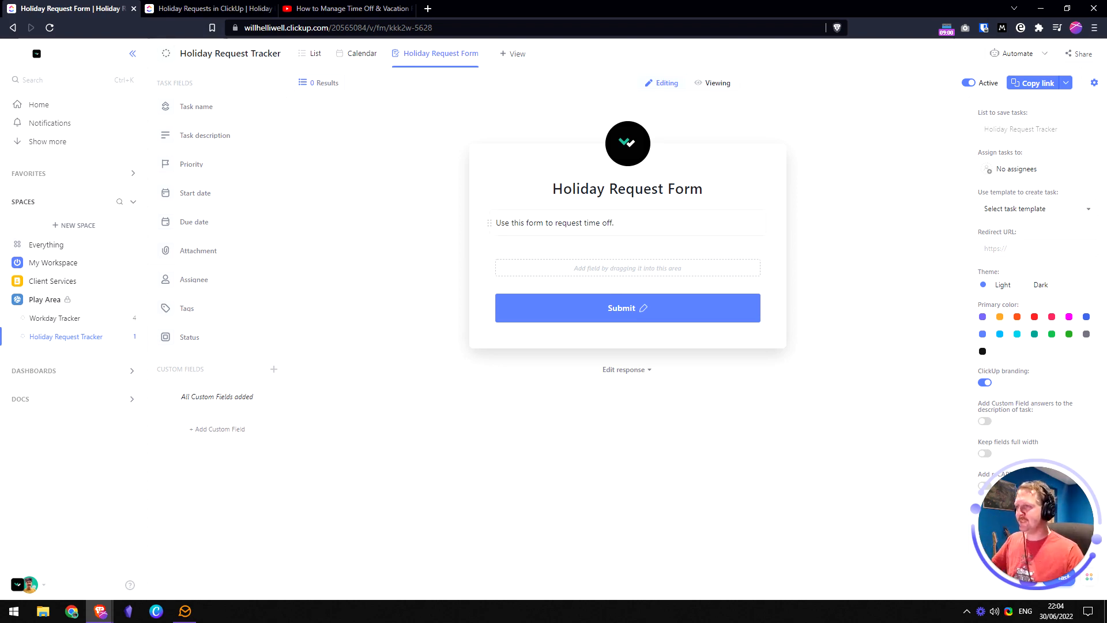
click(214, 10)
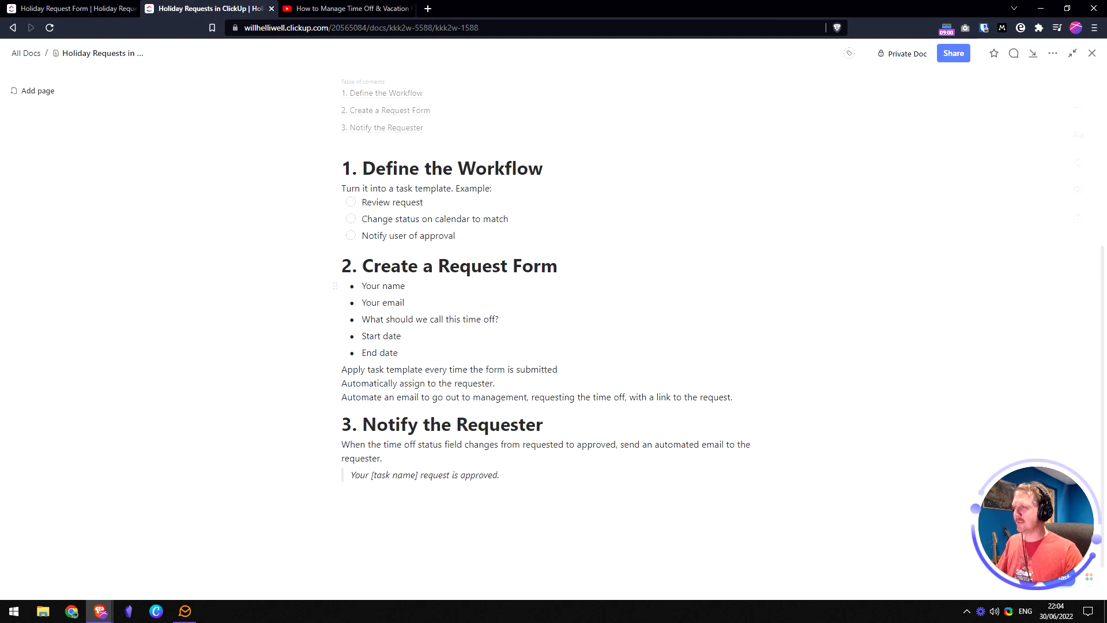
drag(362, 285, 397, 352)
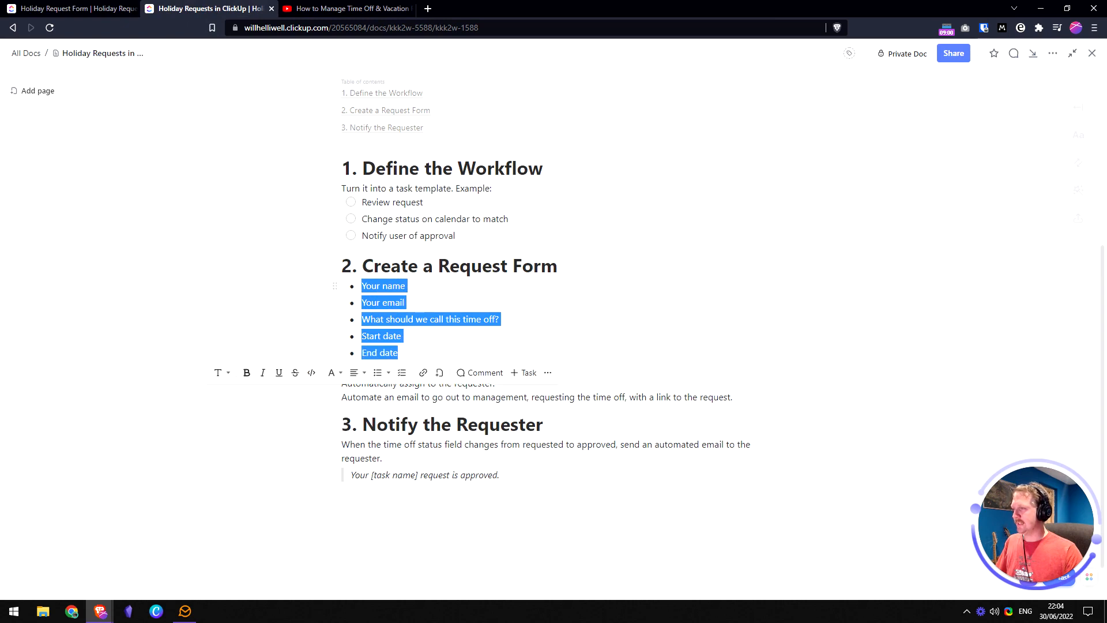
- Add the Start date and Due date fields to the Holiday Request Form
click(399, 352)
click(86, 8)
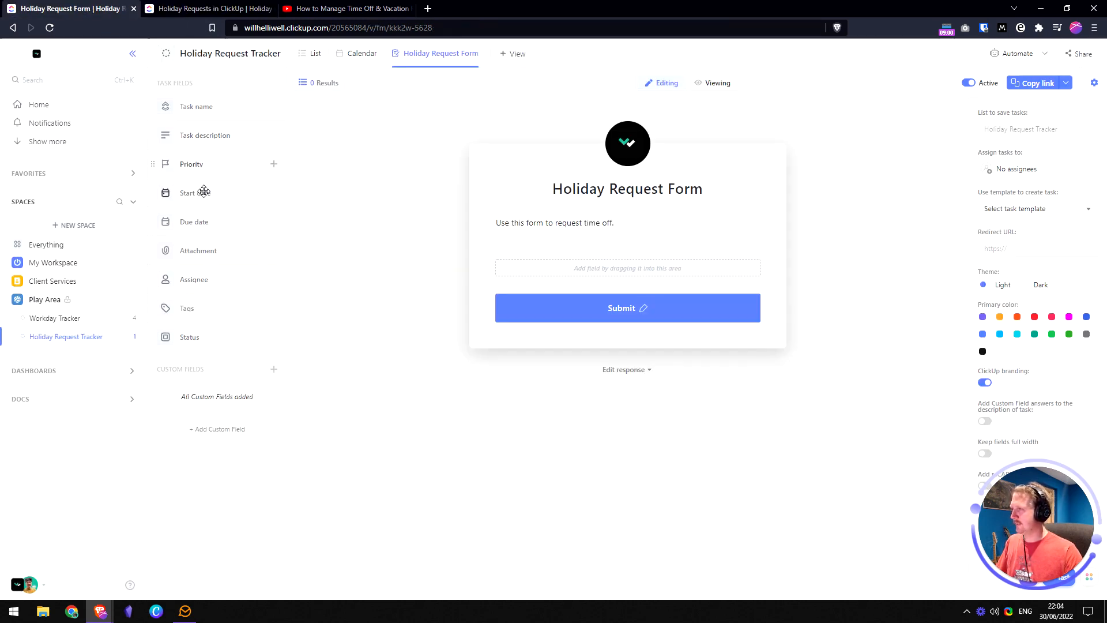
drag(202, 191, 586, 276)
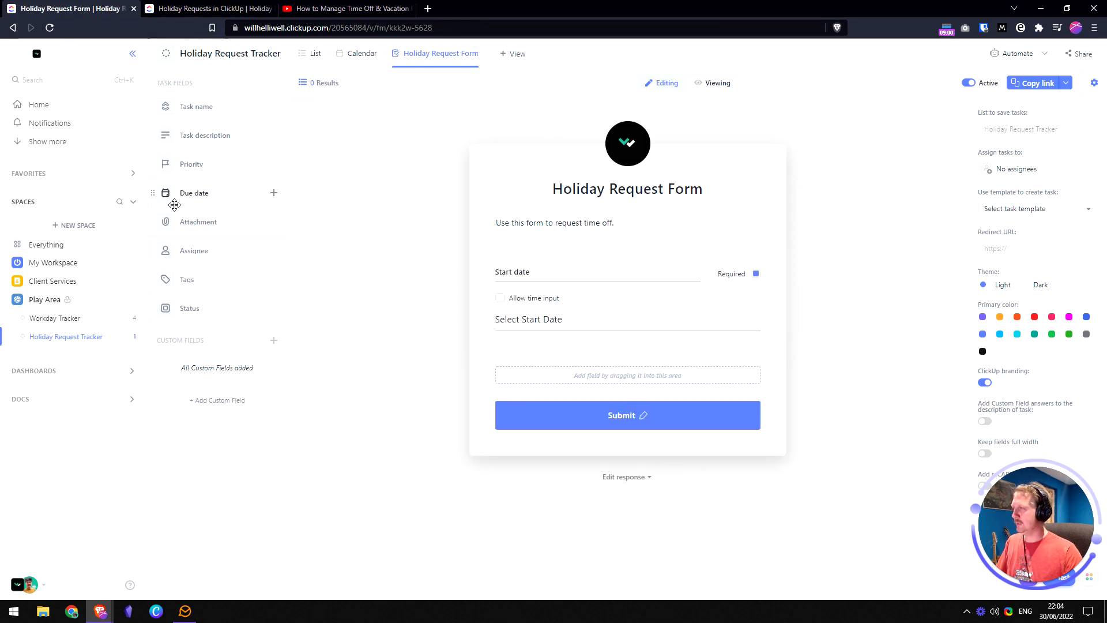
drag(193, 193, 511, 378)
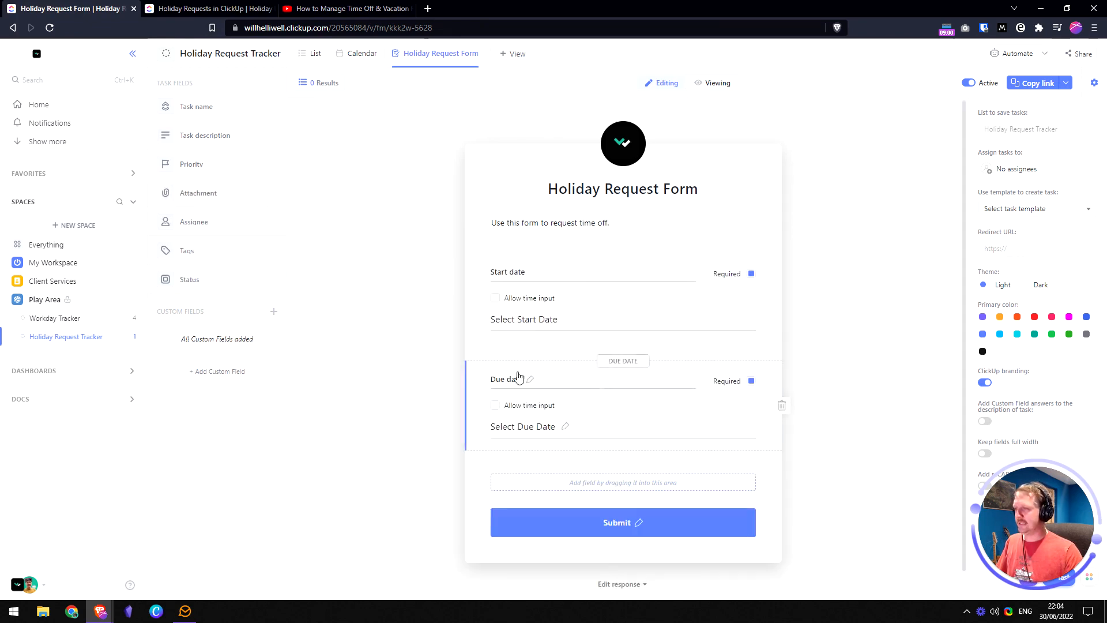
- Relabel Due date as End date and allow time input on the date fields
click(527, 379)
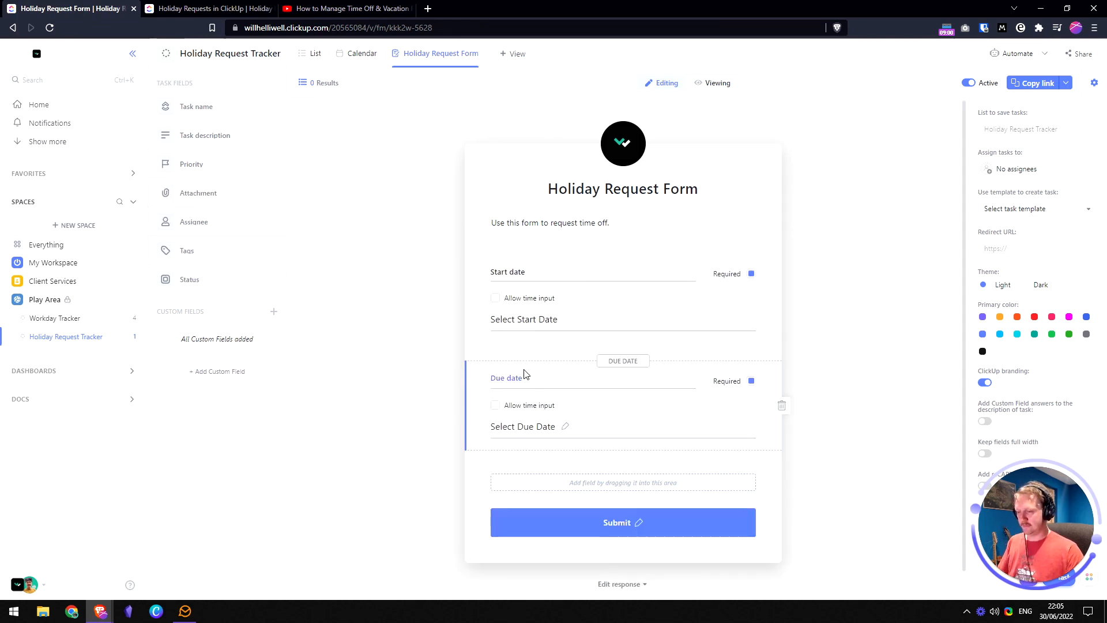
key(Home)
key(ctrl+shift+Right)
text(End)
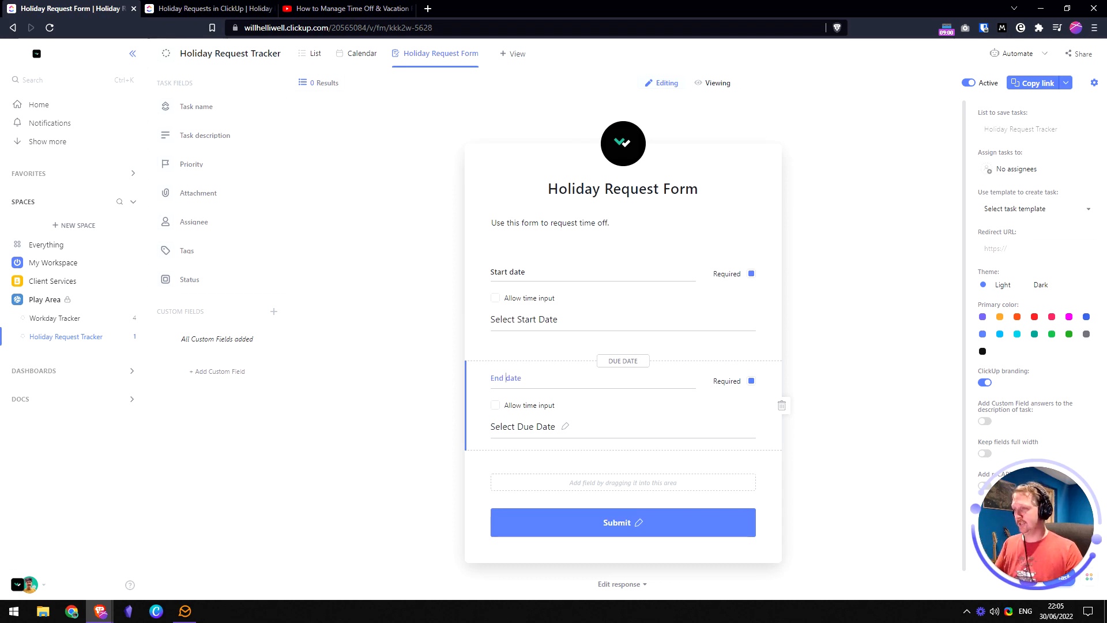
click(422, 389)
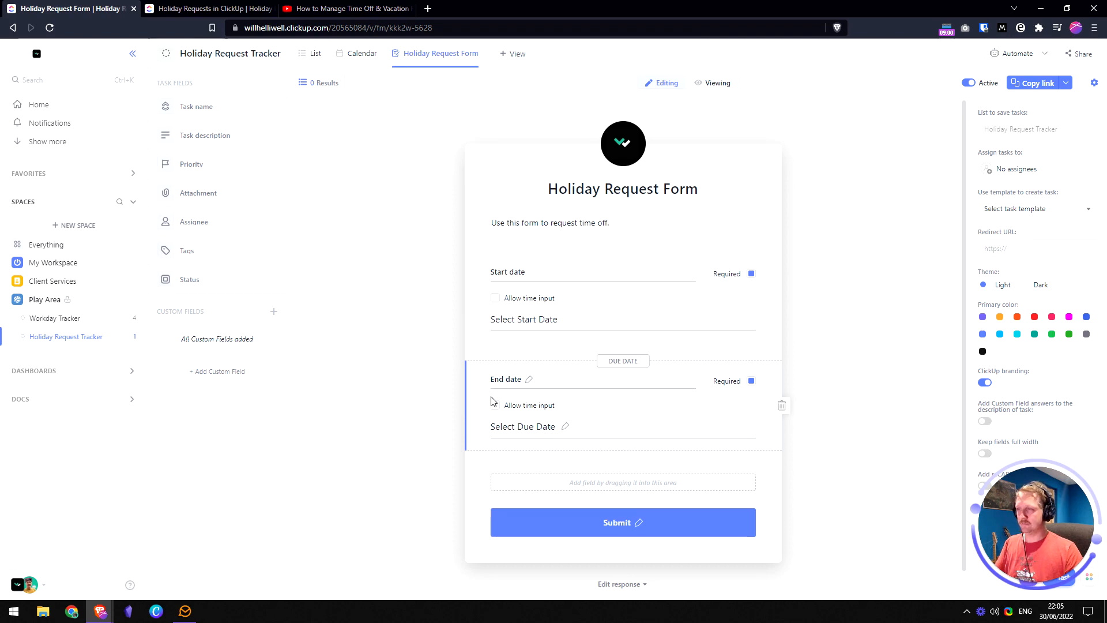
click(496, 299)
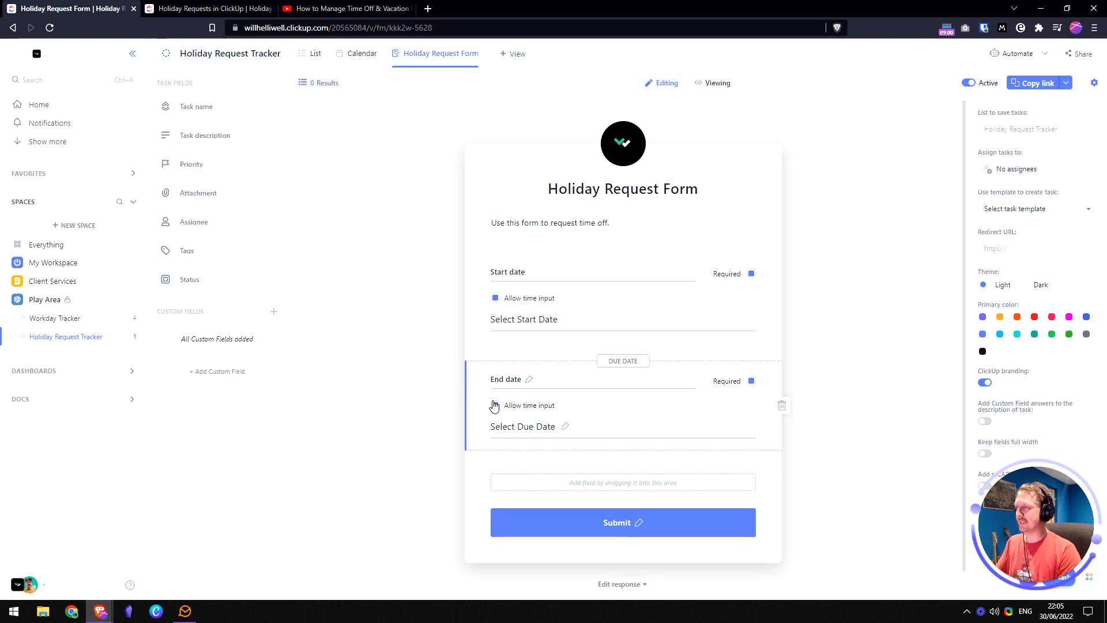
click(274, 314)
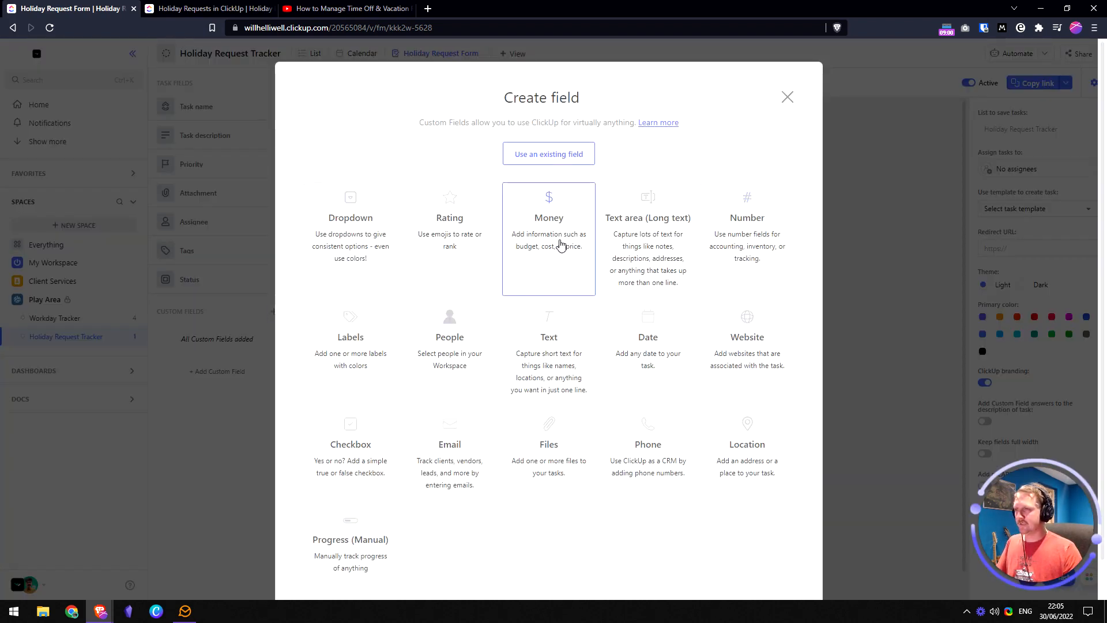
- Create an Email custom field and add it to the Holiday Request Form
click(456, 437)
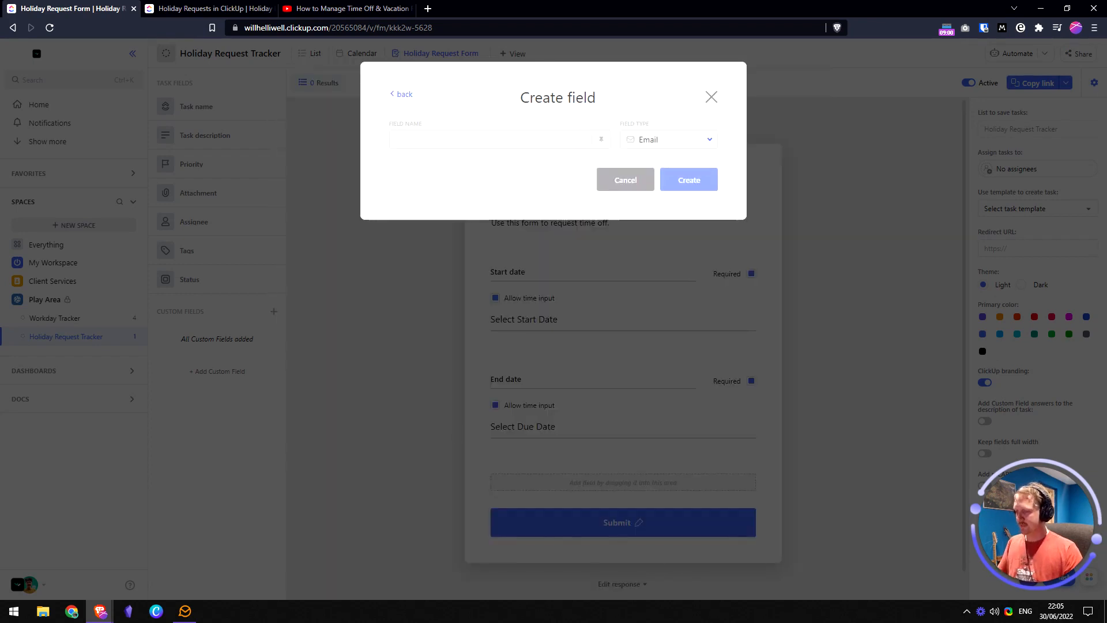
text(Email)
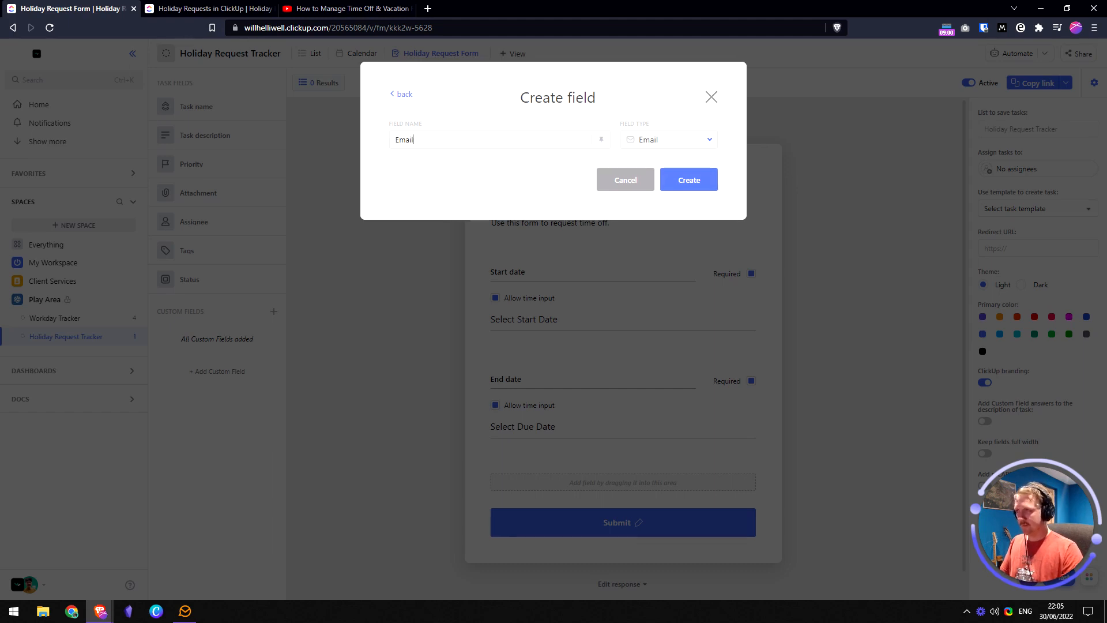
click(694, 181)
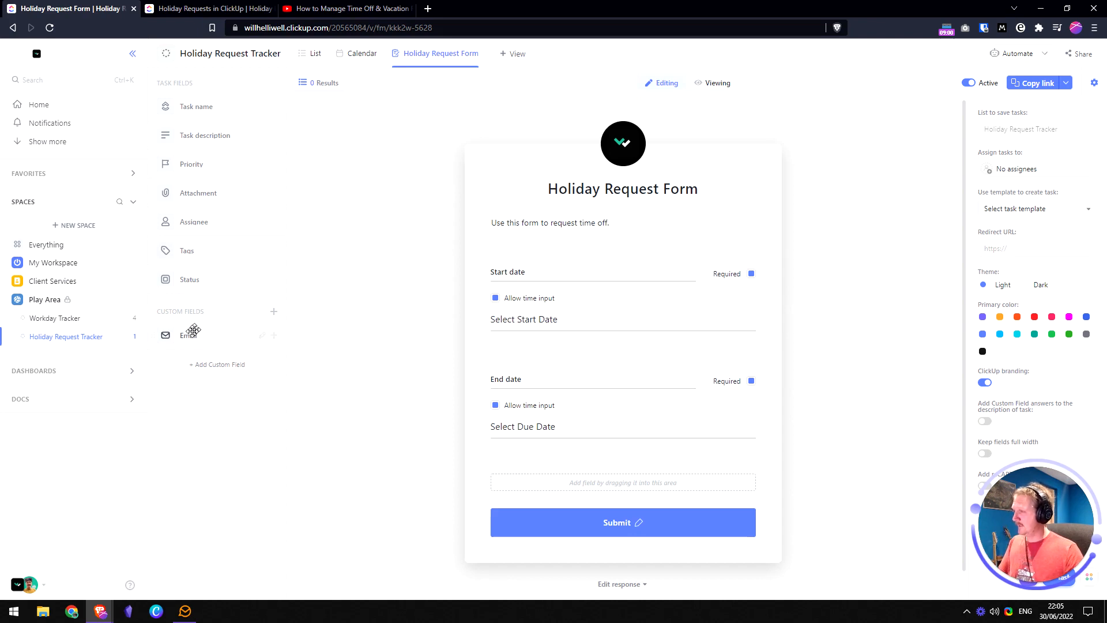
drag(192, 334, 550, 294)
- Relabel the email question 'Your email', then glance at the planning doc and come back
click(527, 281)
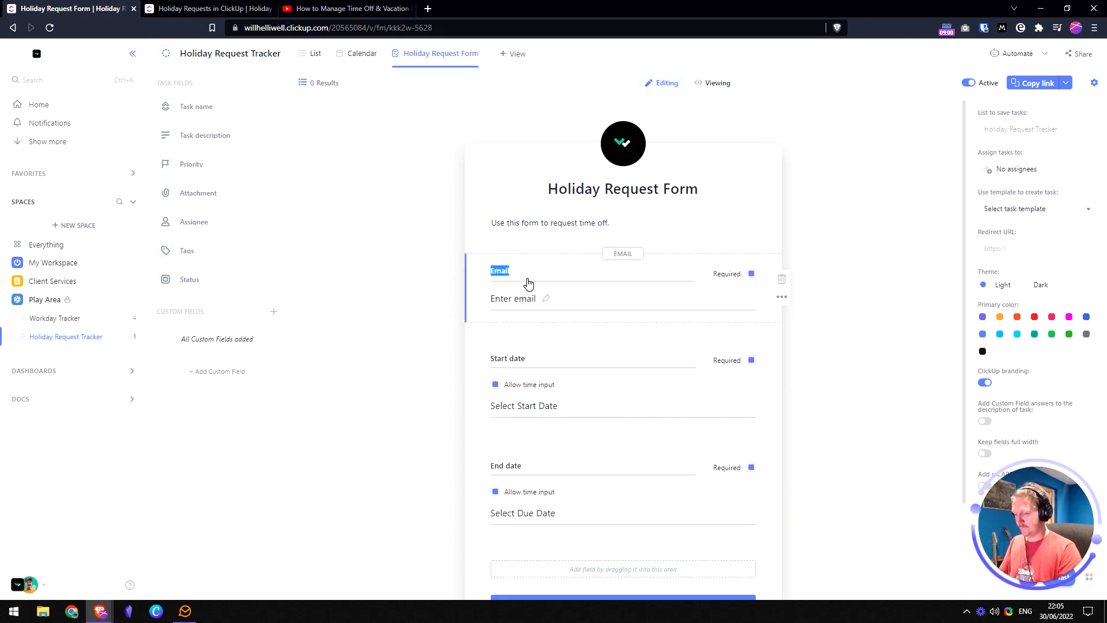
text(Your e)
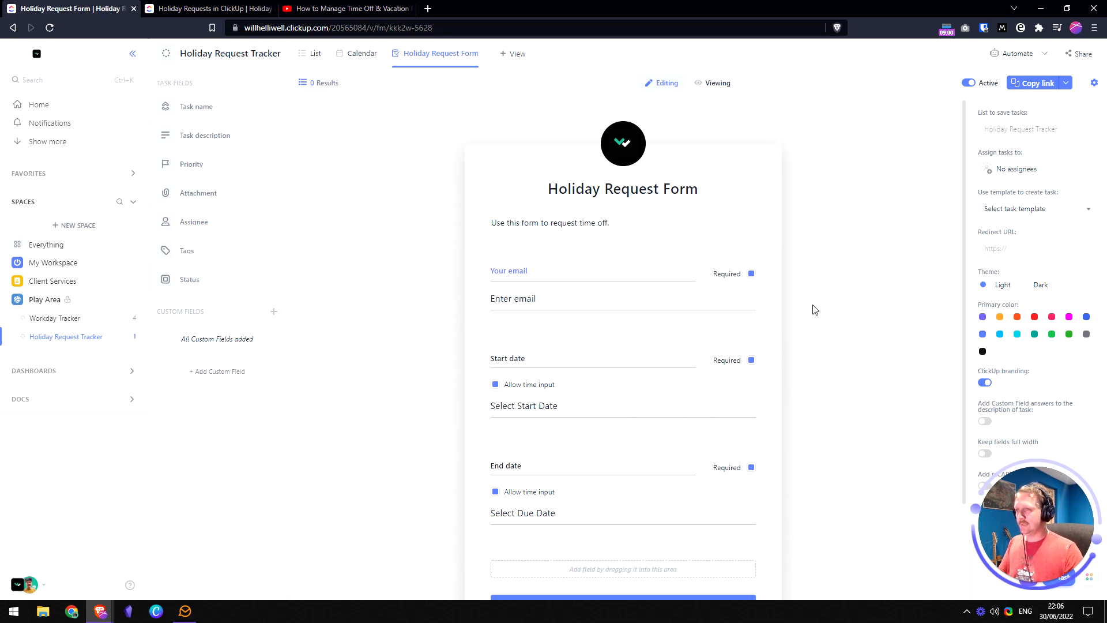
click(828, 304)
click(186, 6)
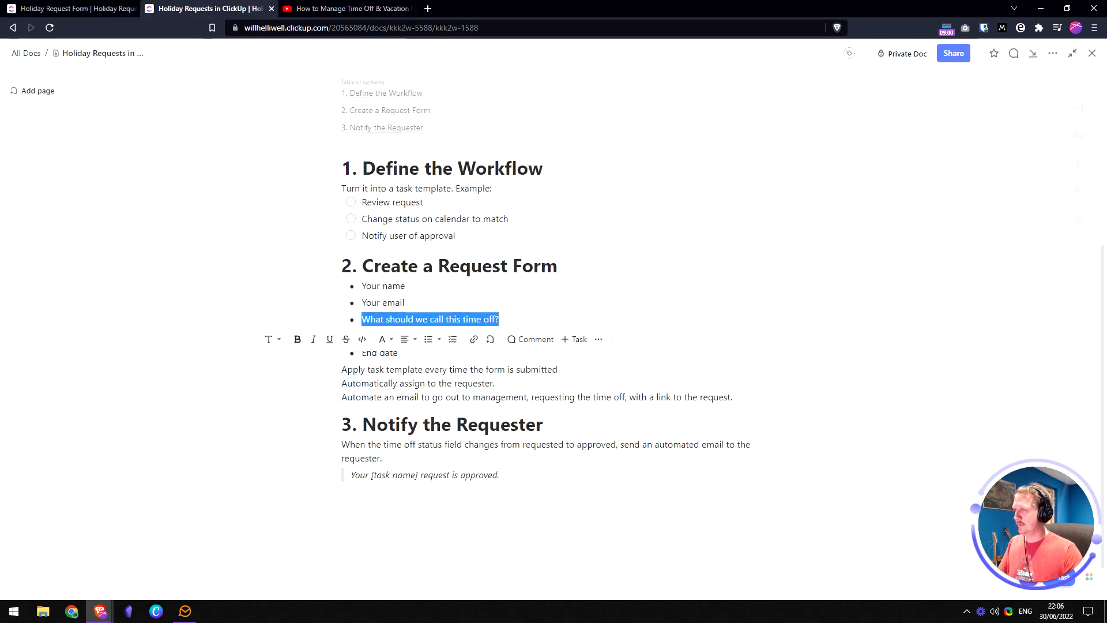
click(405, 302)
click(123, 7)
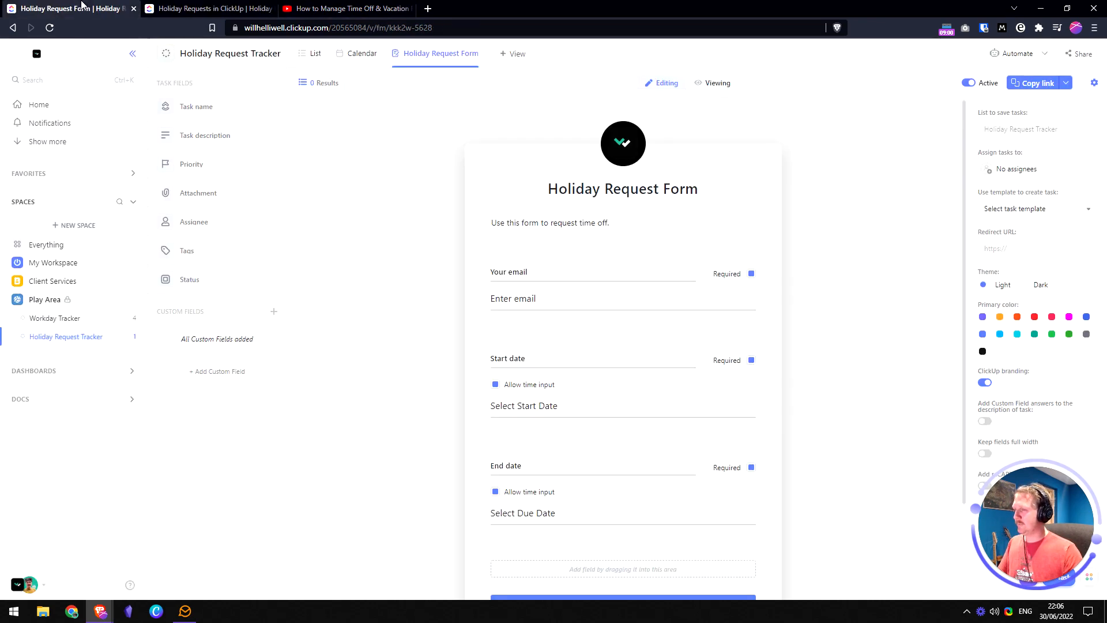
- Create a 'Name' text field, place it above Your email and label it 'Your name'
click(274, 313)
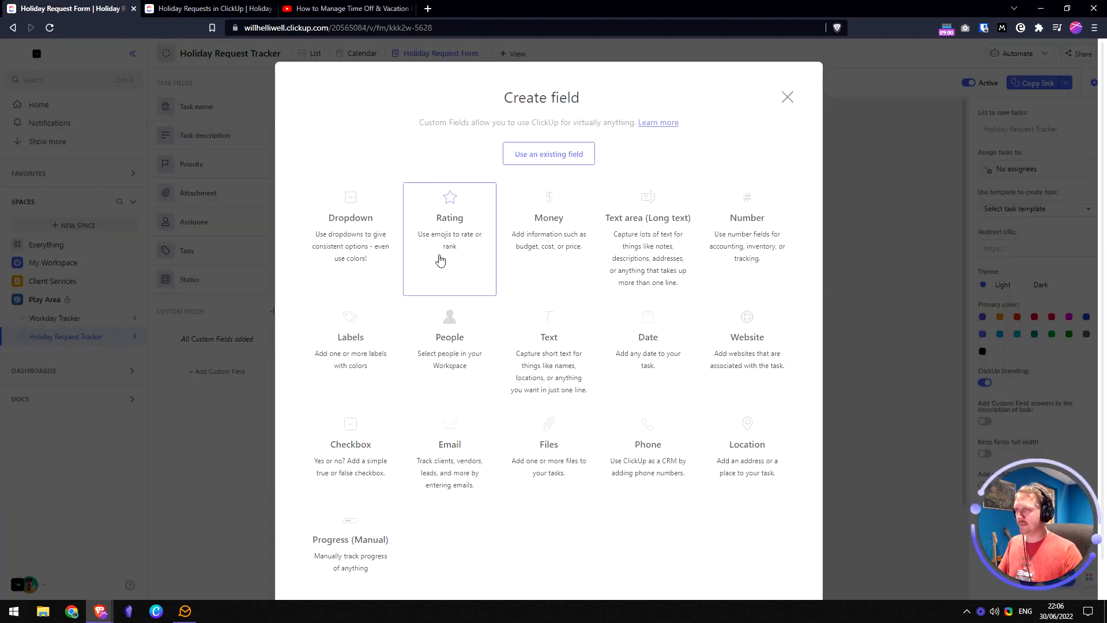
click(540, 326)
text(Name)
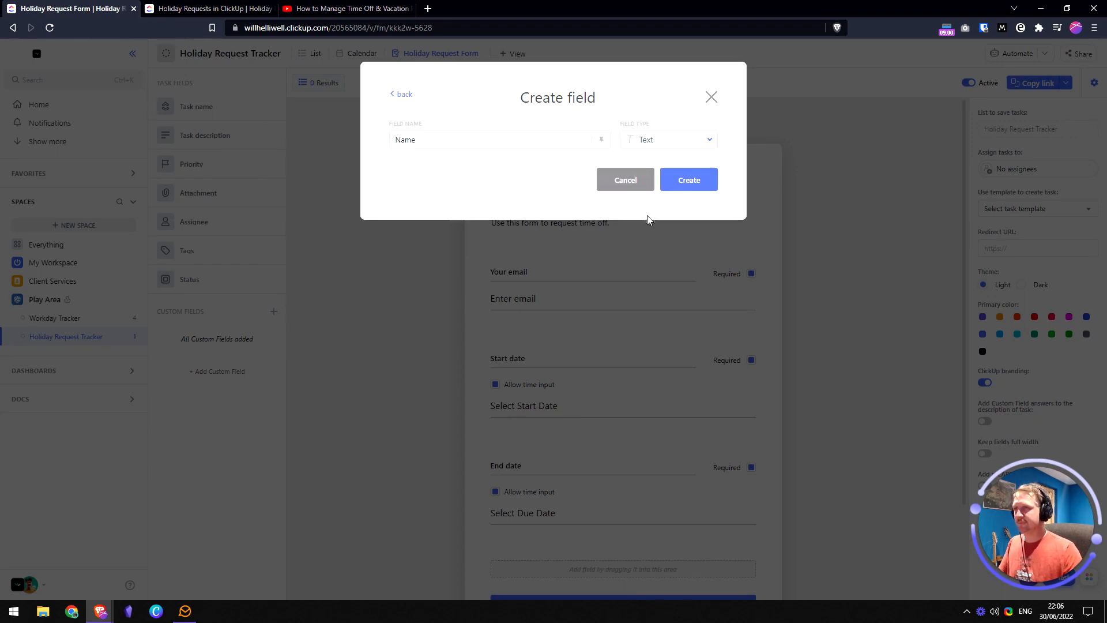
click(691, 181)
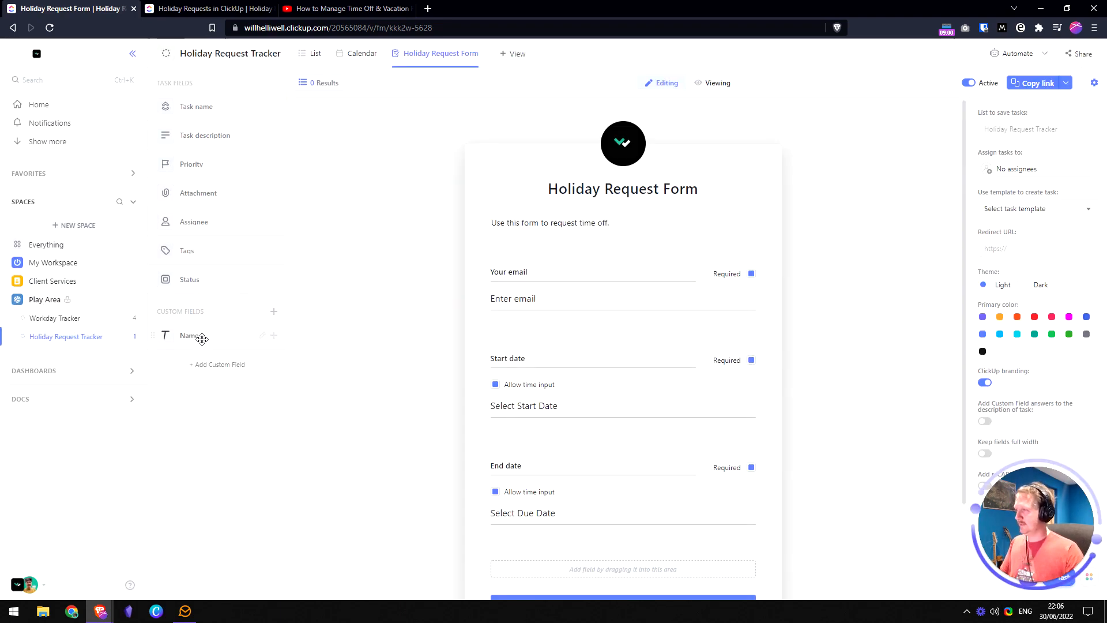
drag(192, 336, 562, 270)
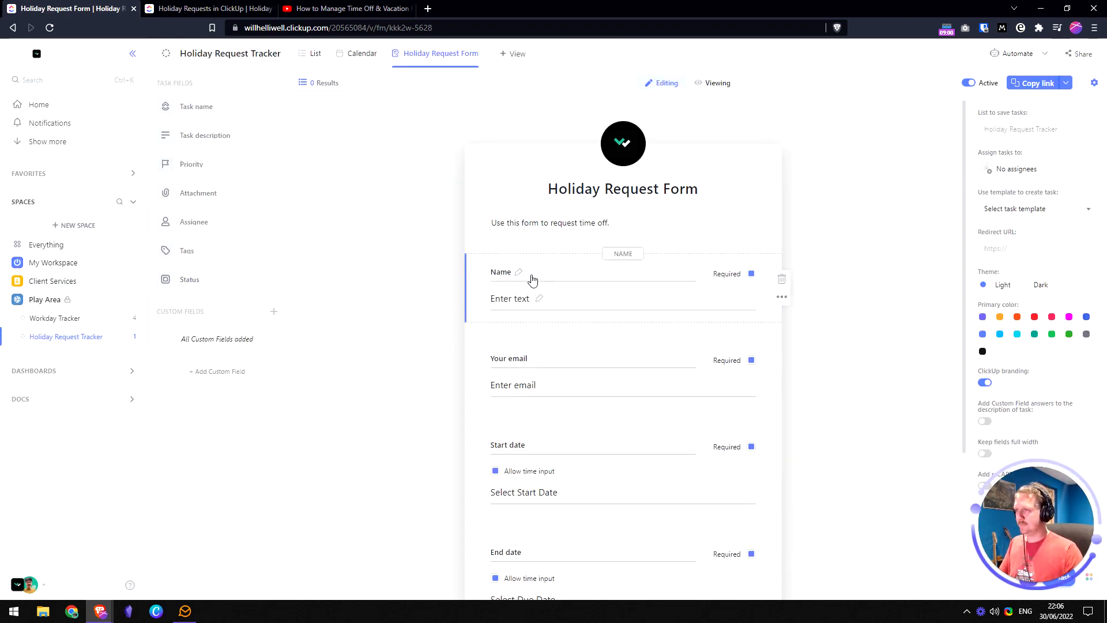
click(526, 284)
text(Your)
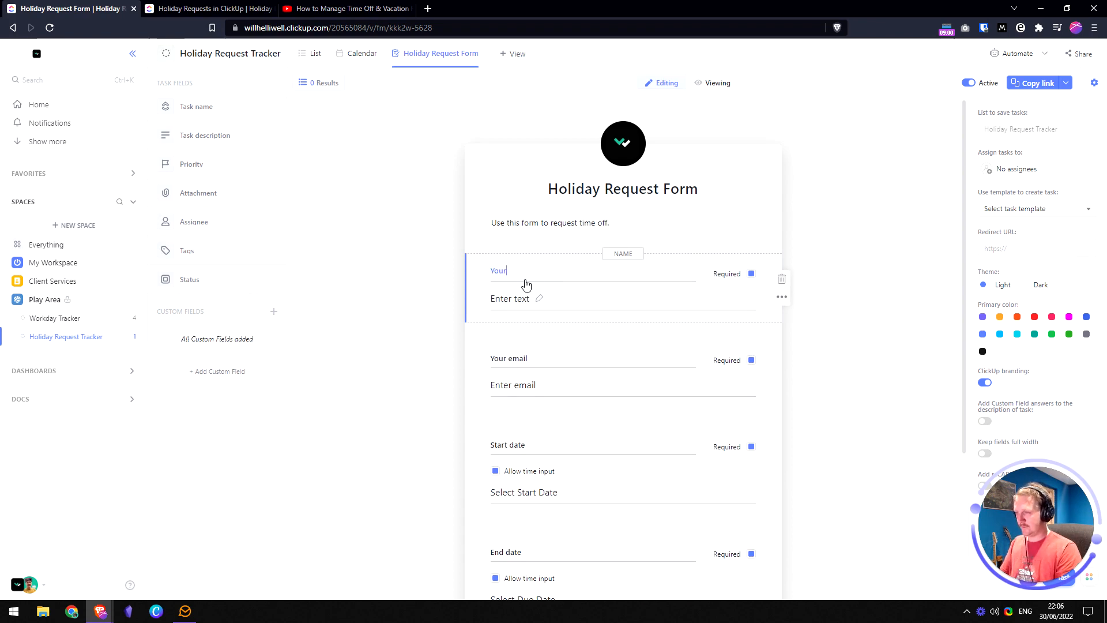
text( name)
click(832, 274)
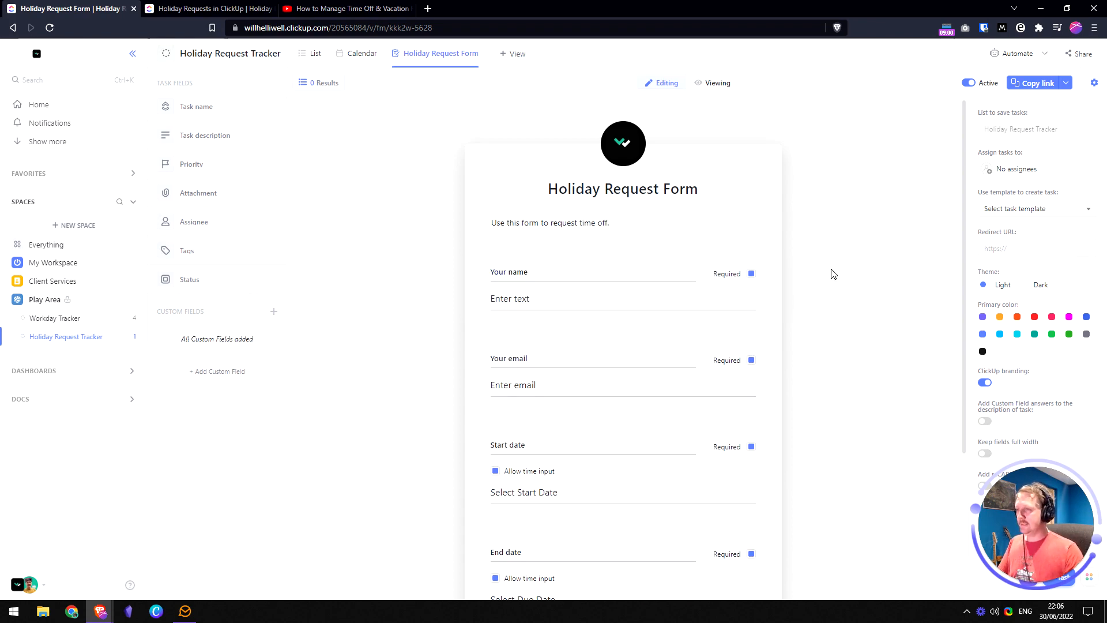
- Check the time off question wording in the planning doc, then return to the form editor
click(193, 8)
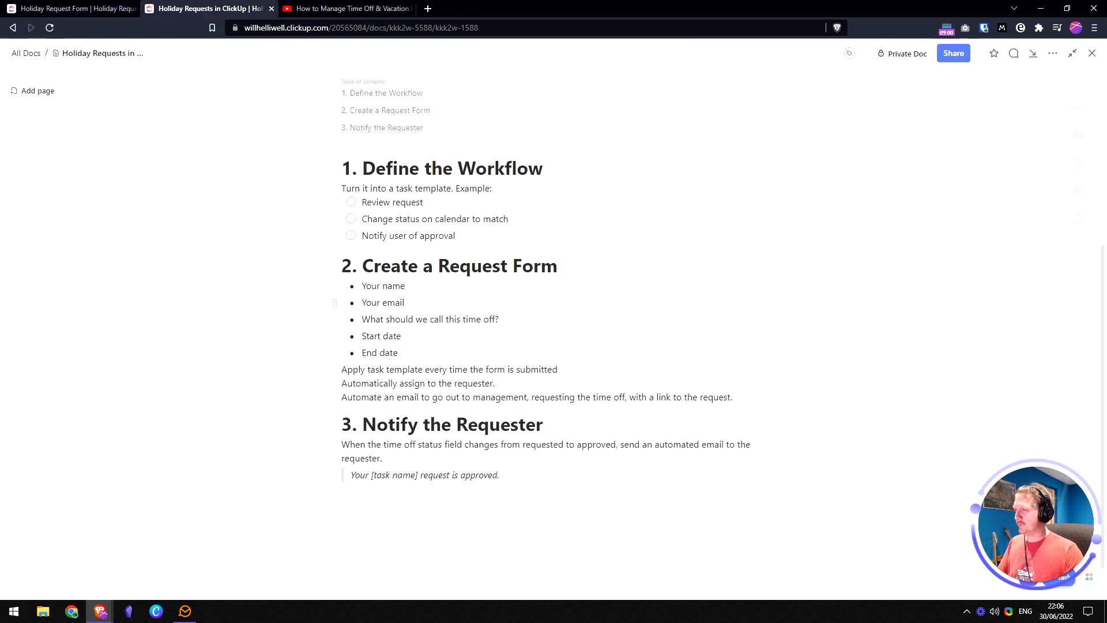
key(shift+Home)
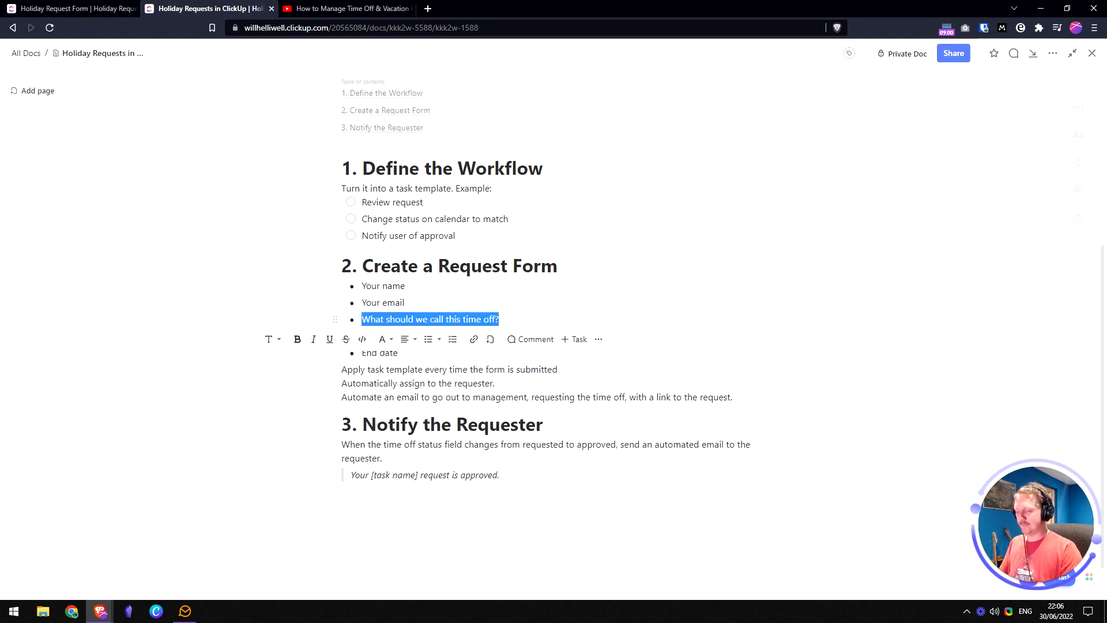
click(501, 320)
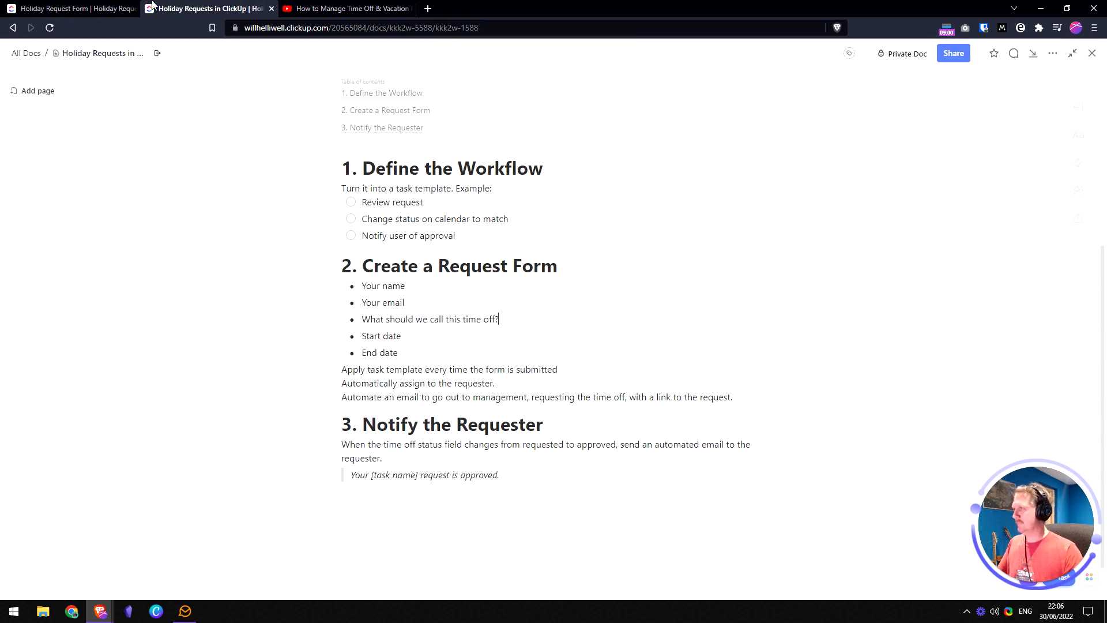
click(74, 8)
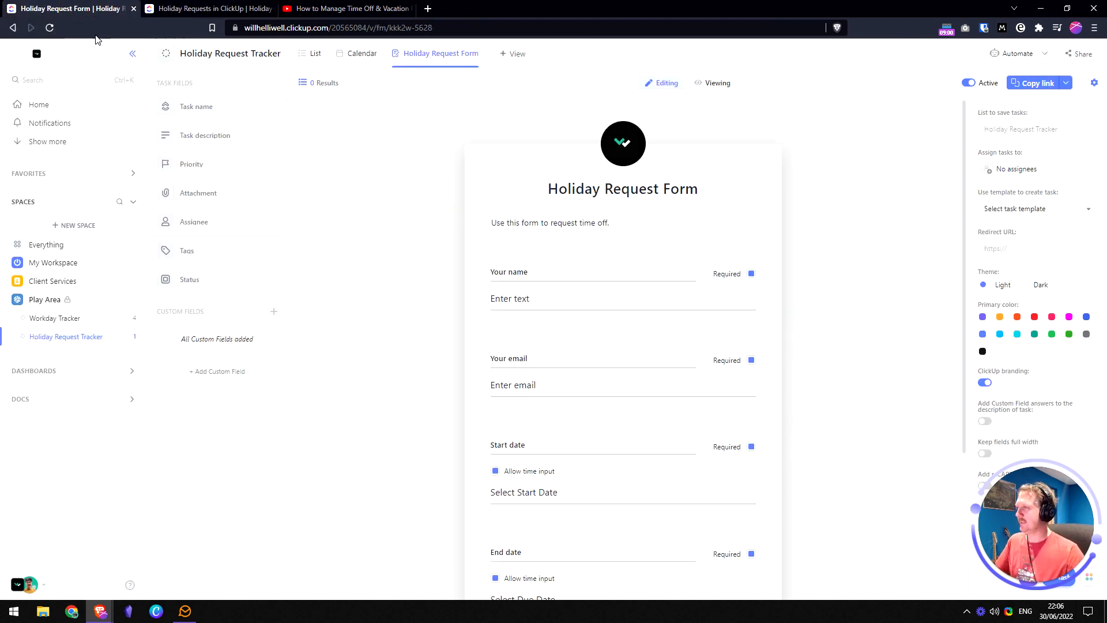
- Create a 'Time Off Name' text field and add it below Your email
click(274, 315)
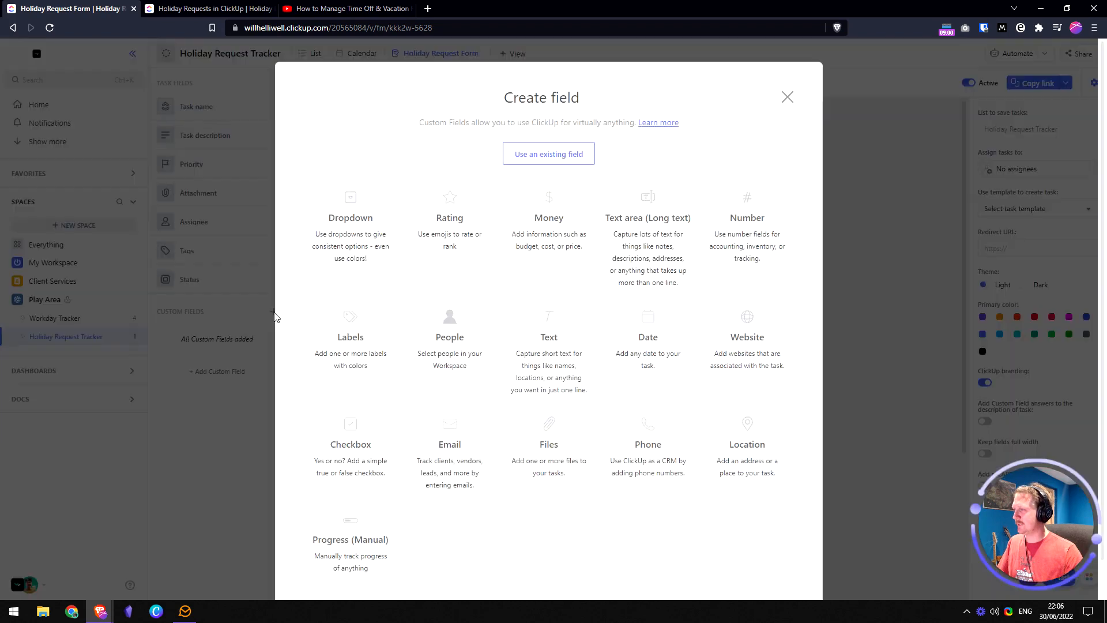
click(546, 325)
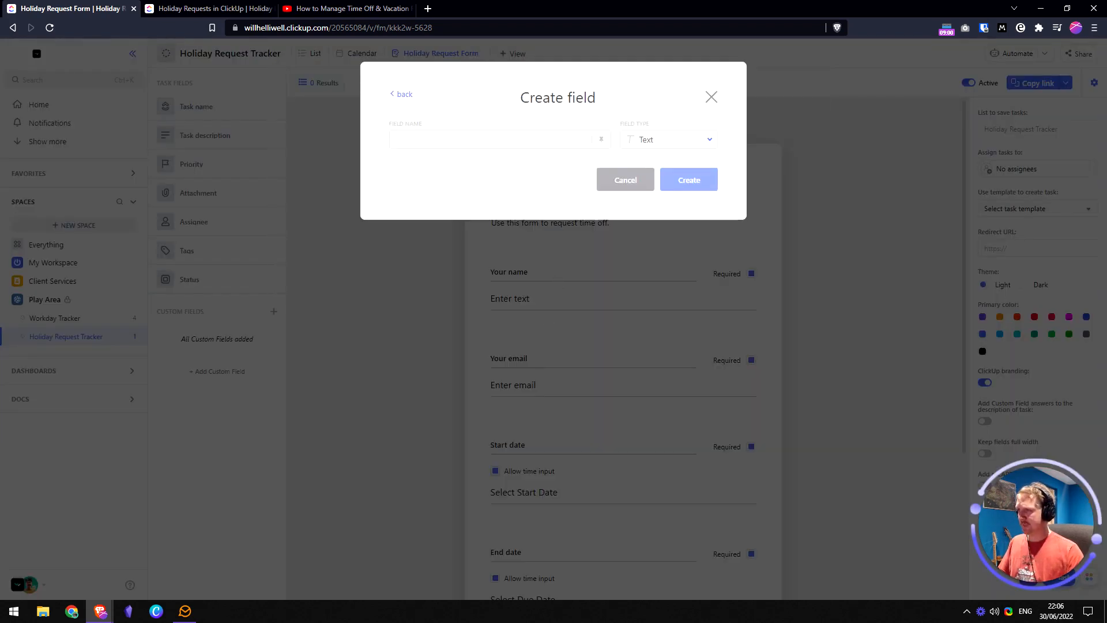
text(Time Off)
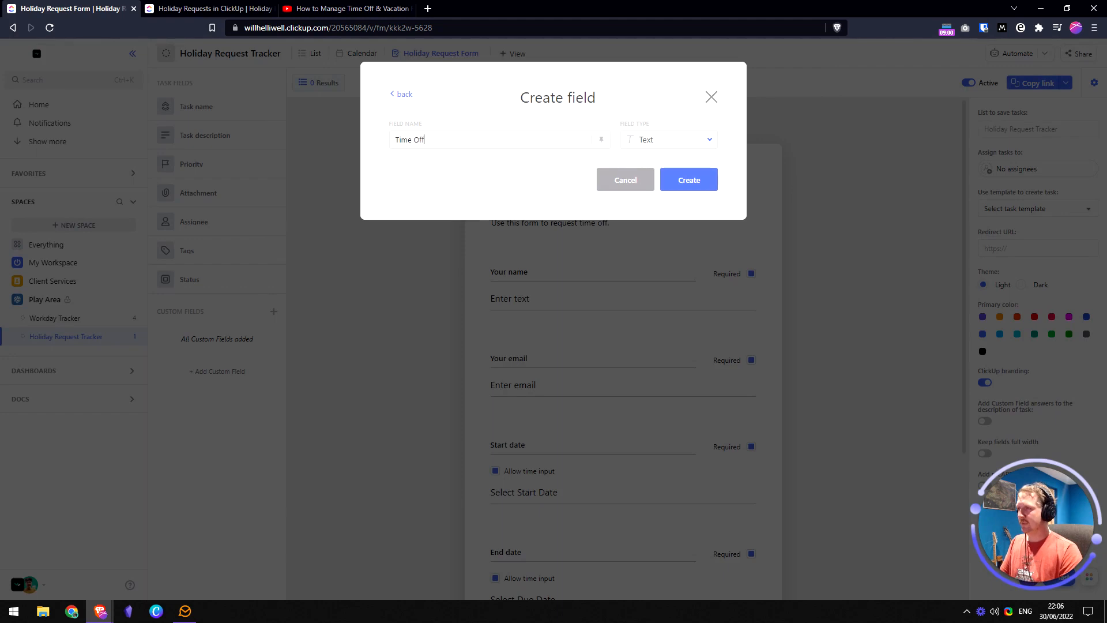
text( Name)
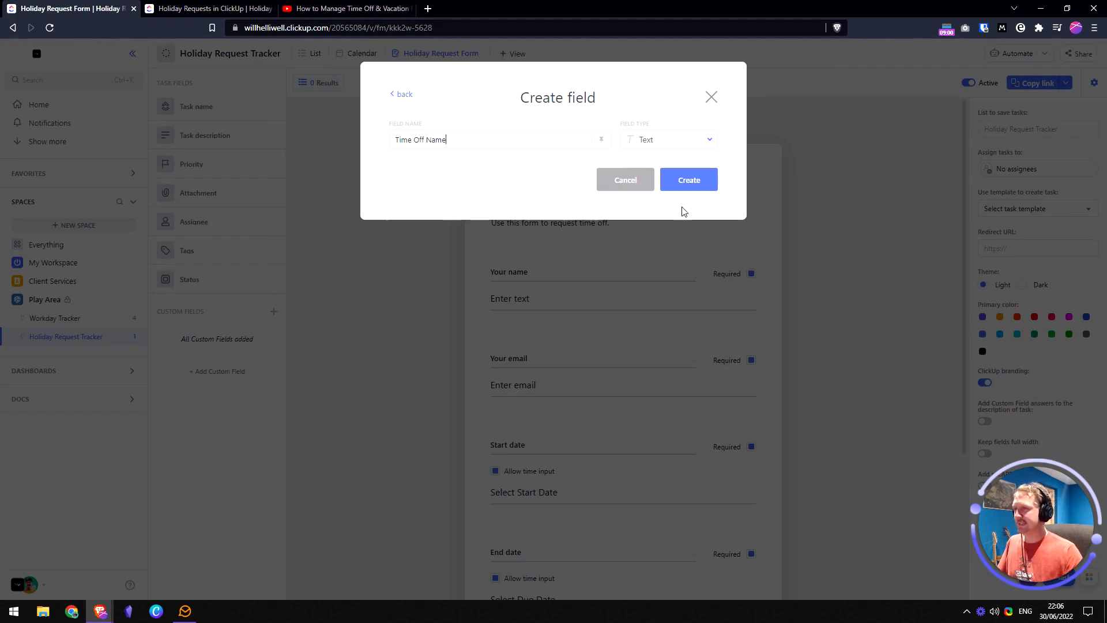
click(686, 190)
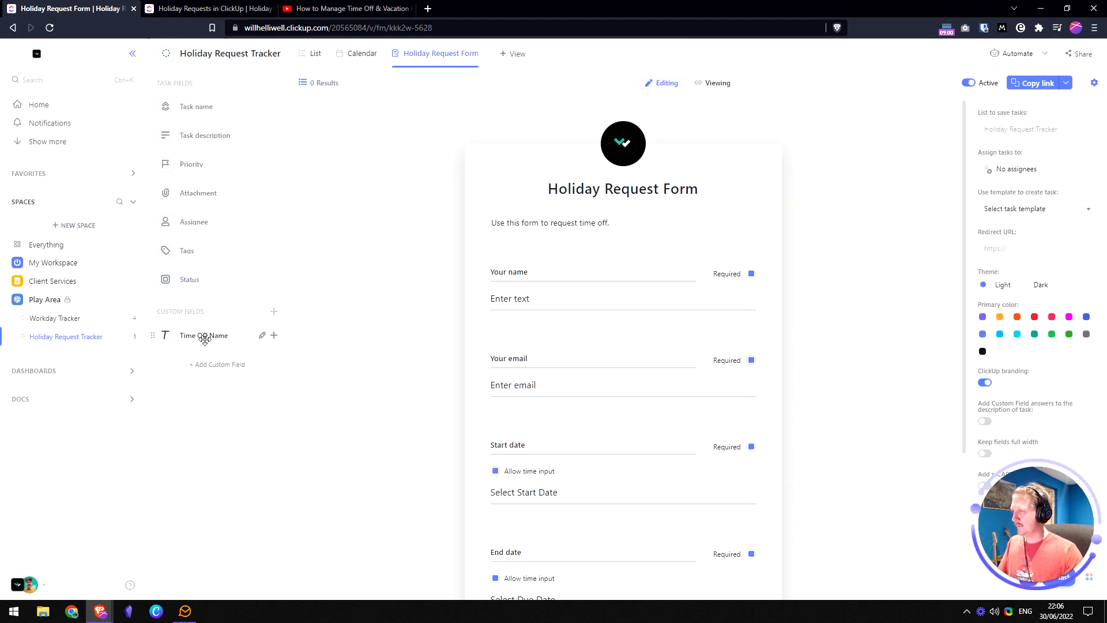
drag(189, 335, 571, 432)
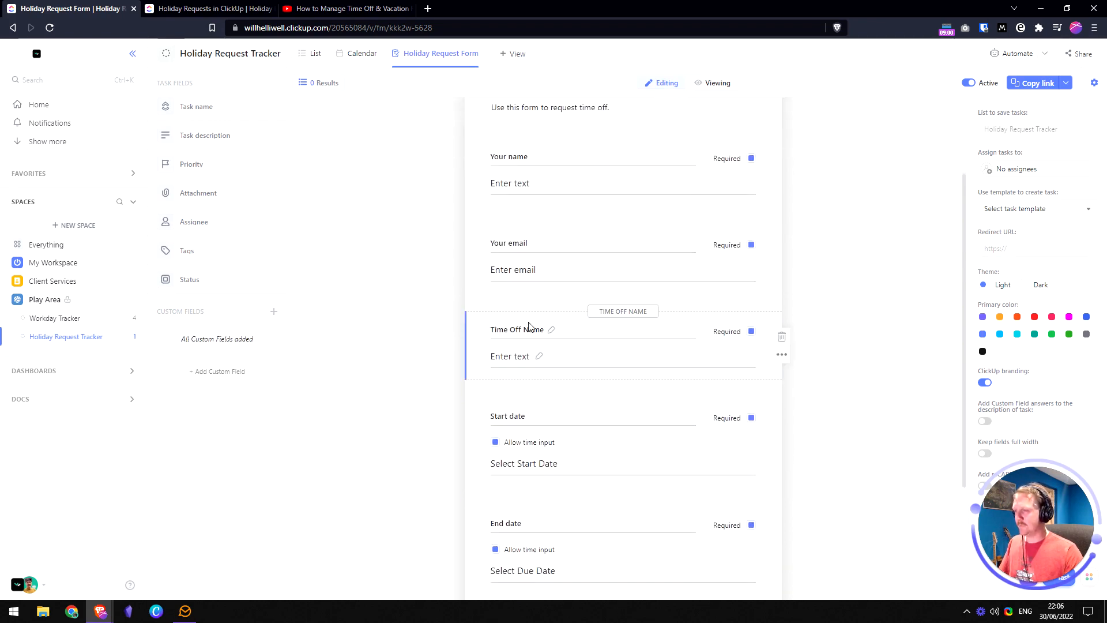
- Paste the doc's 'What should we call this time off?' question as its label and make it optional
click(176, 6)
click(500, 320)
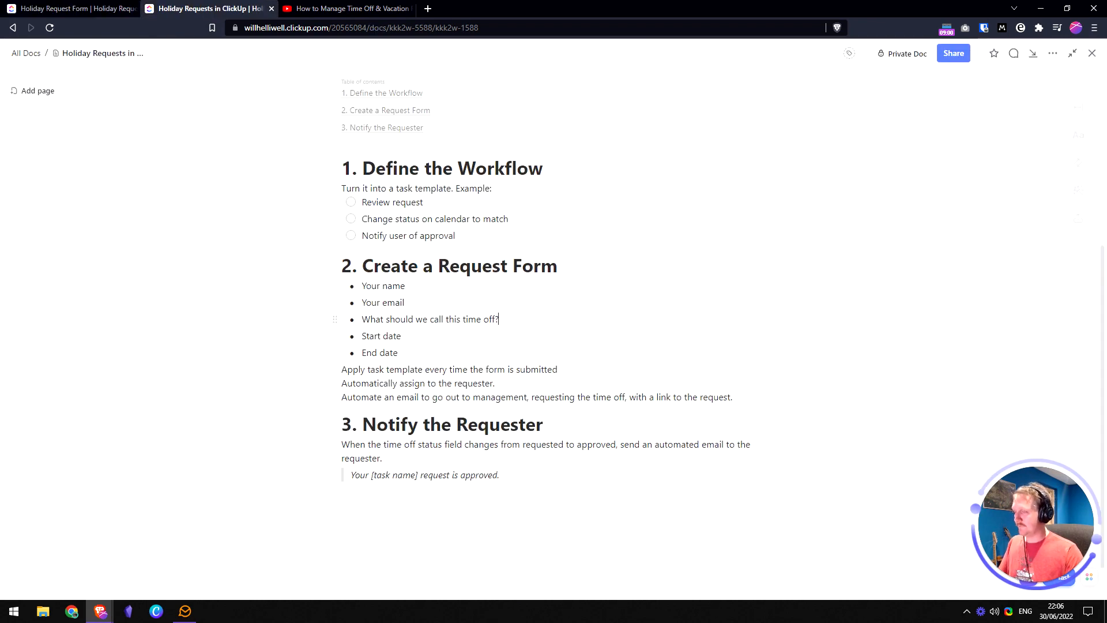
key(shift+Home)
key(ctrl+c)
click(74, 8)
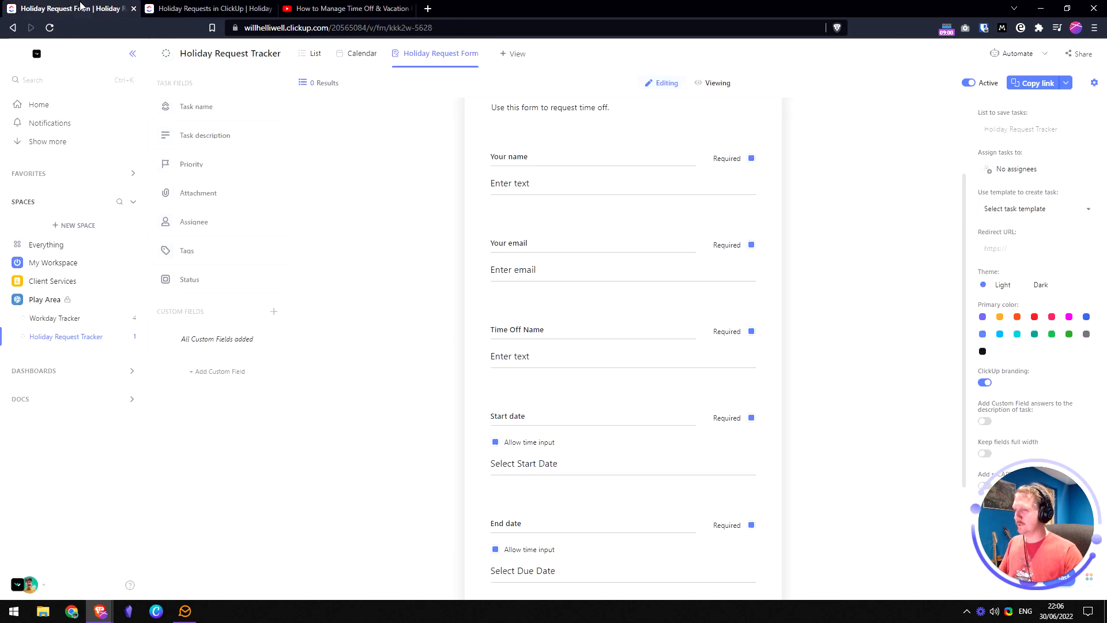
click(551, 329)
key(ctrl+a)
key(ctrl+v)
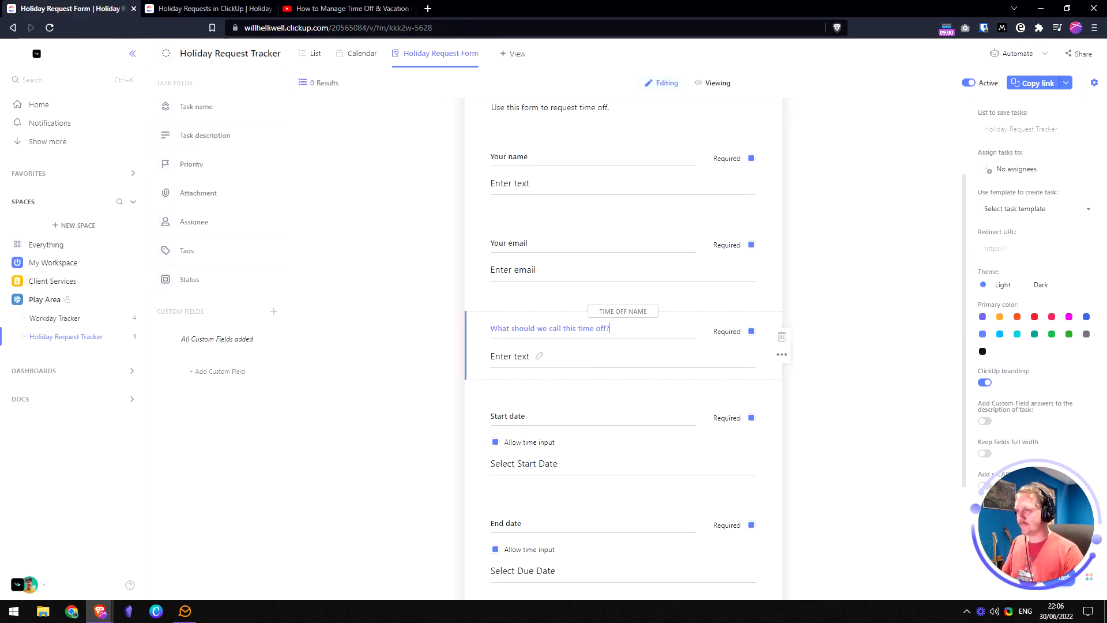
click(840, 289)
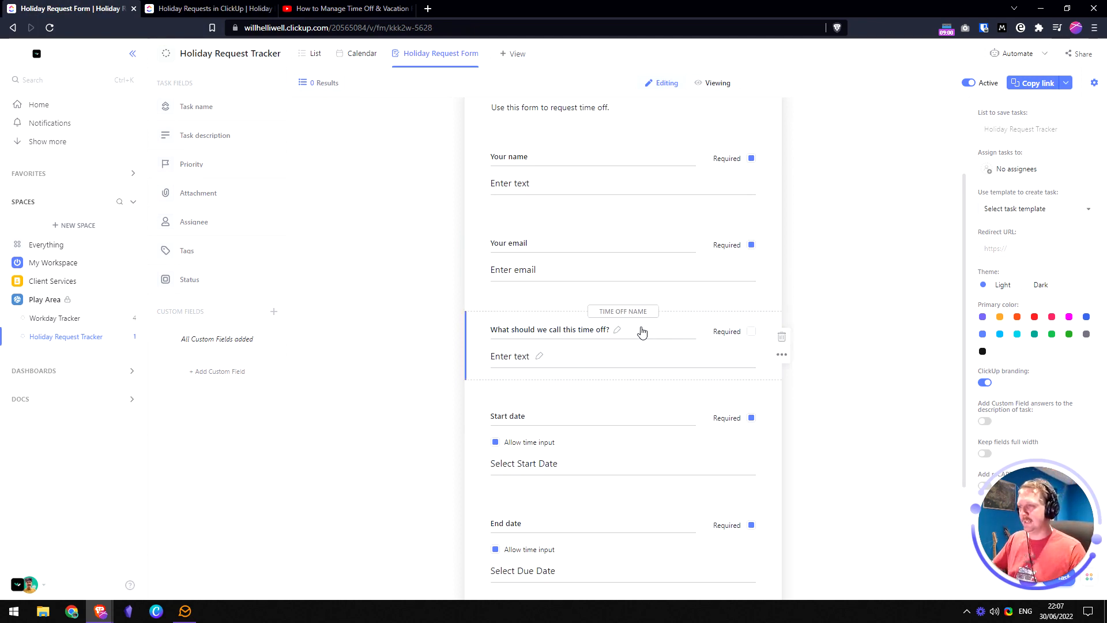
scroll(631, 289, up, 1)
scroll(536, 231, down, 1)
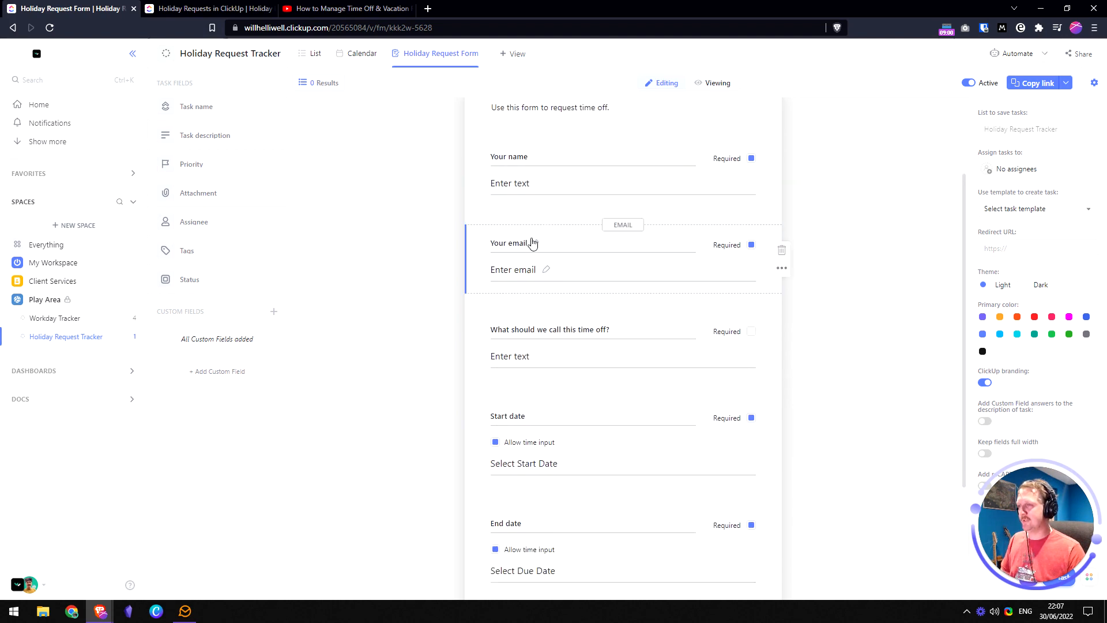
scroll(526, 242, up, 2)
- Preview the five-question form as a respondent, then return to editing
click(713, 82)
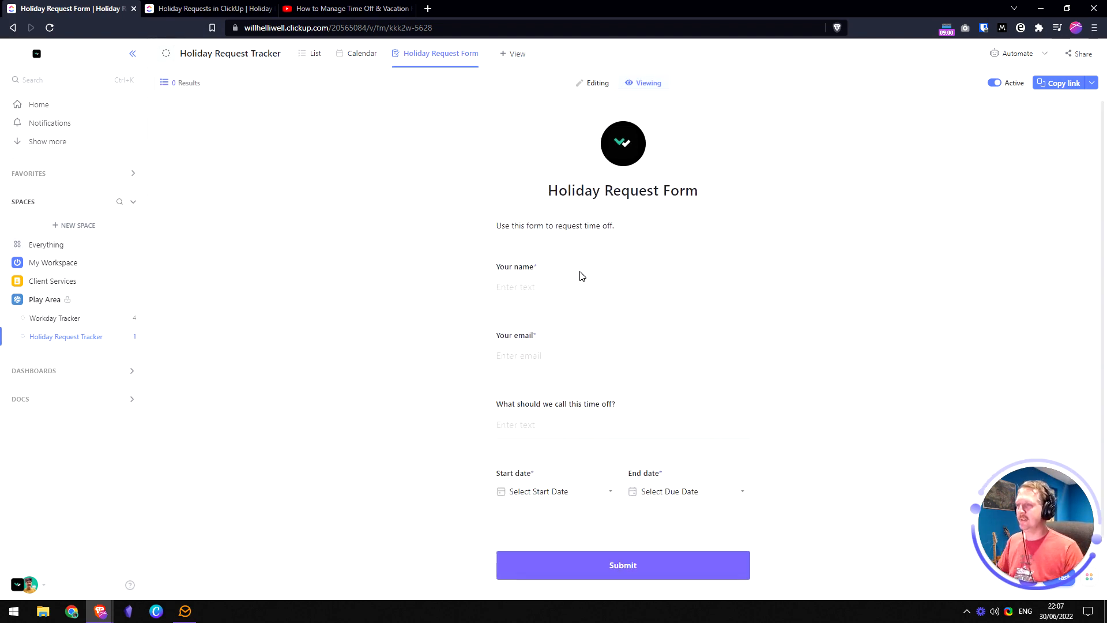
scroll(580, 274, down, 1)
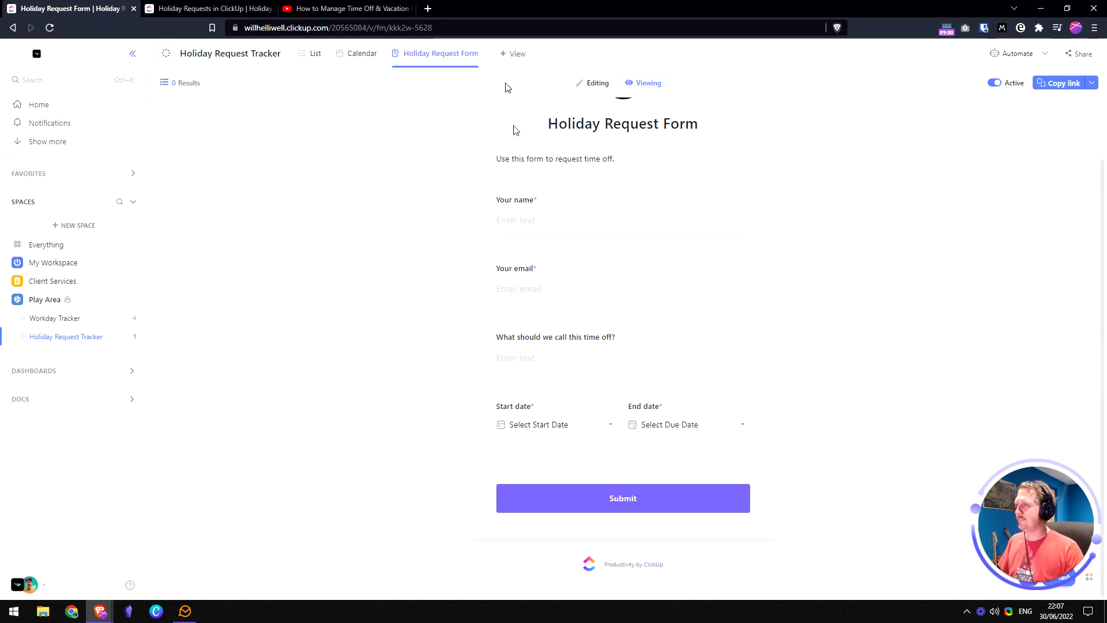
click(594, 84)
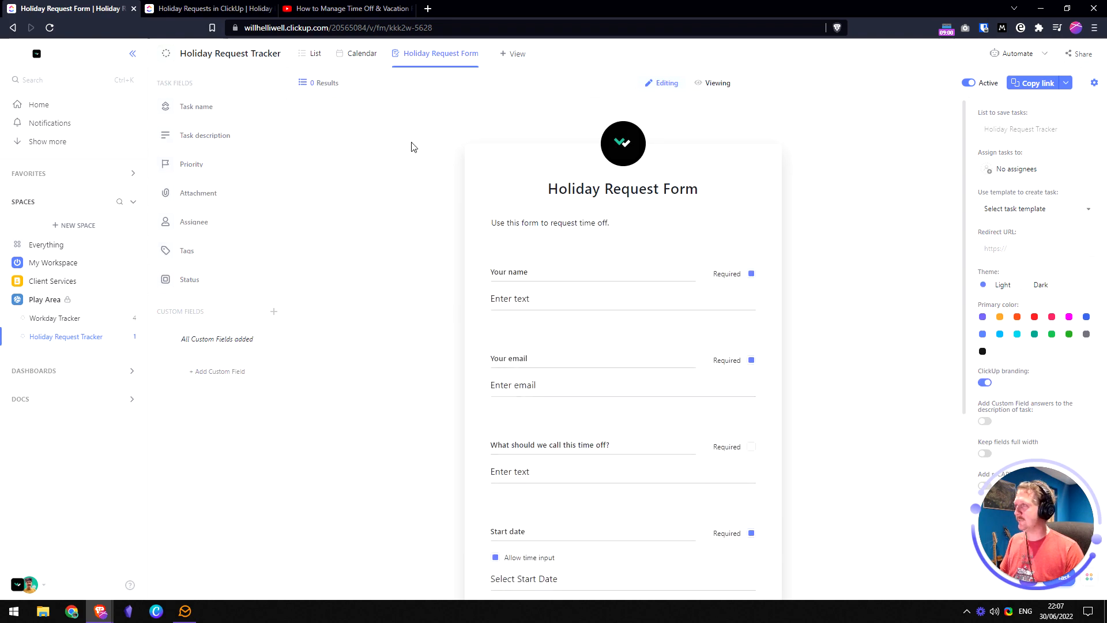
- Review the task-template line in the planning doc, then show the tracker's List view
click(210, 6)
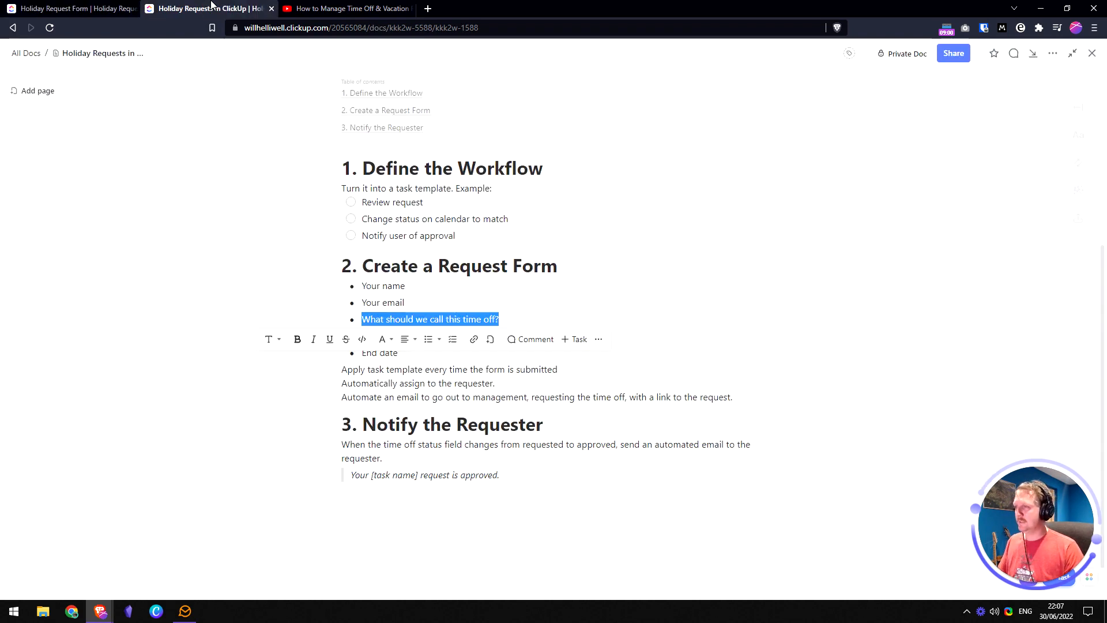
click(406, 303)
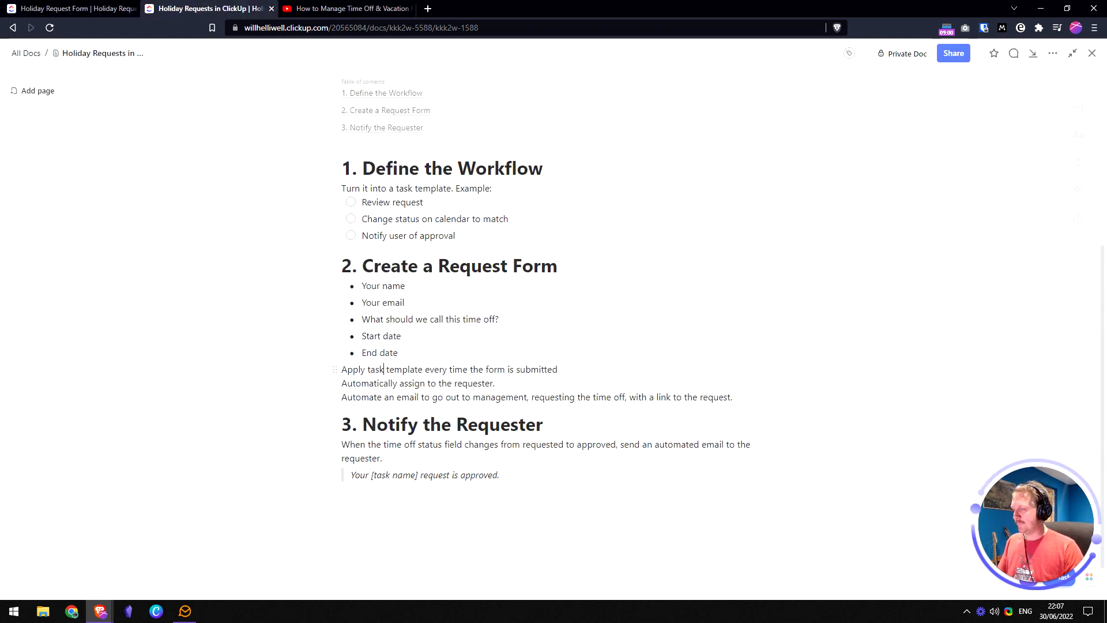
key(shift+End)
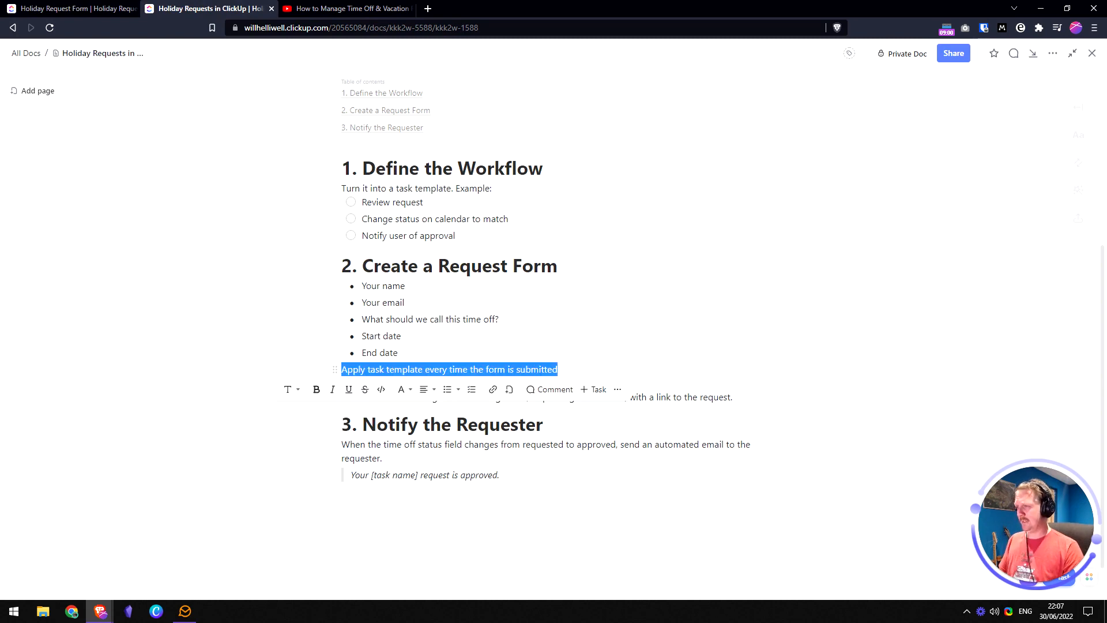
click(39, 8)
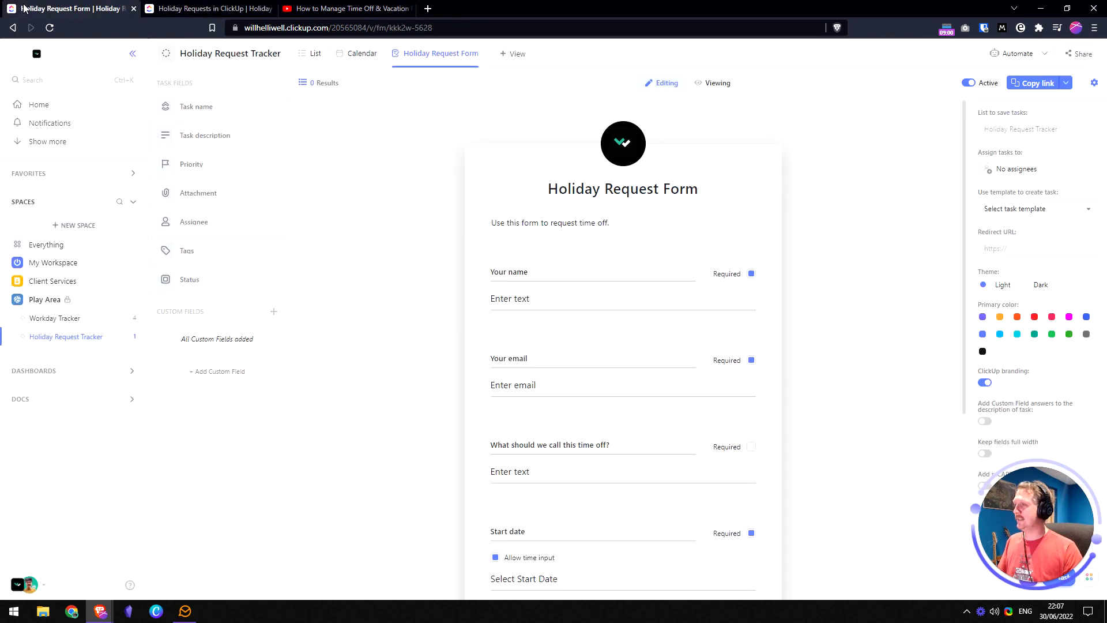
click(315, 55)
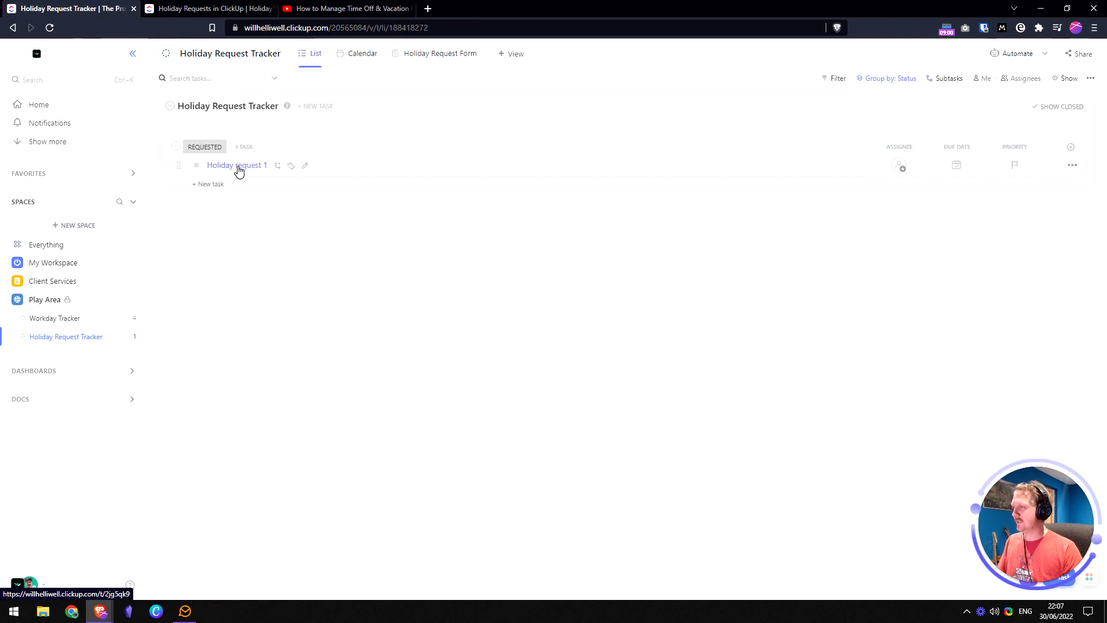
- Open the Holiday request 1 task and retitle it 'Holiday Request' with a capital R
click(237, 168)
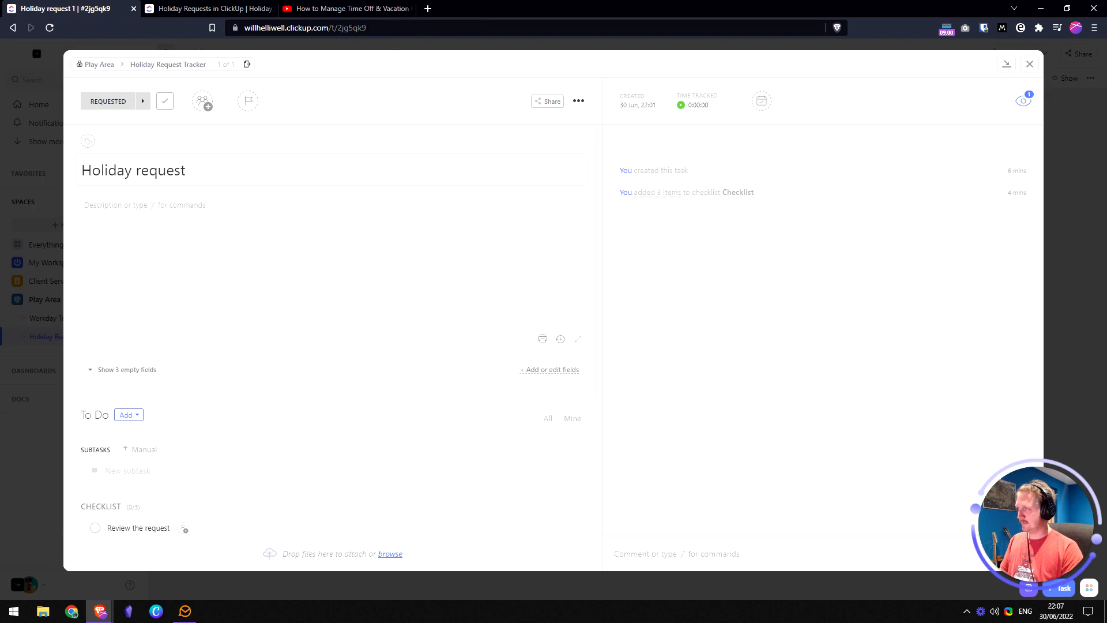
key(Delete)
text(R)
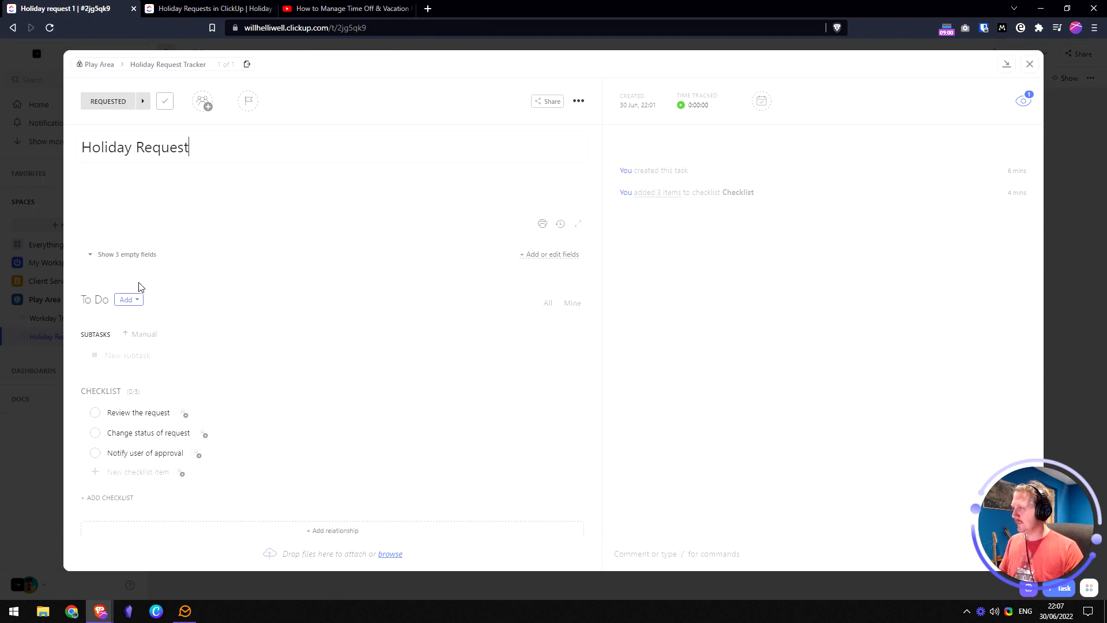
click(128, 257)
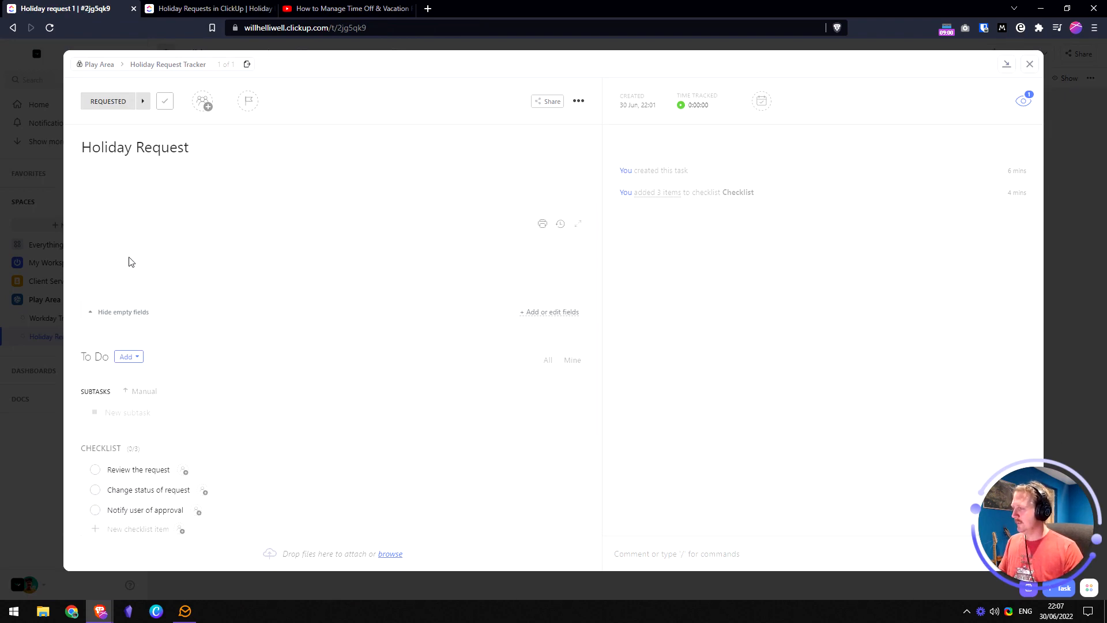
click(124, 313)
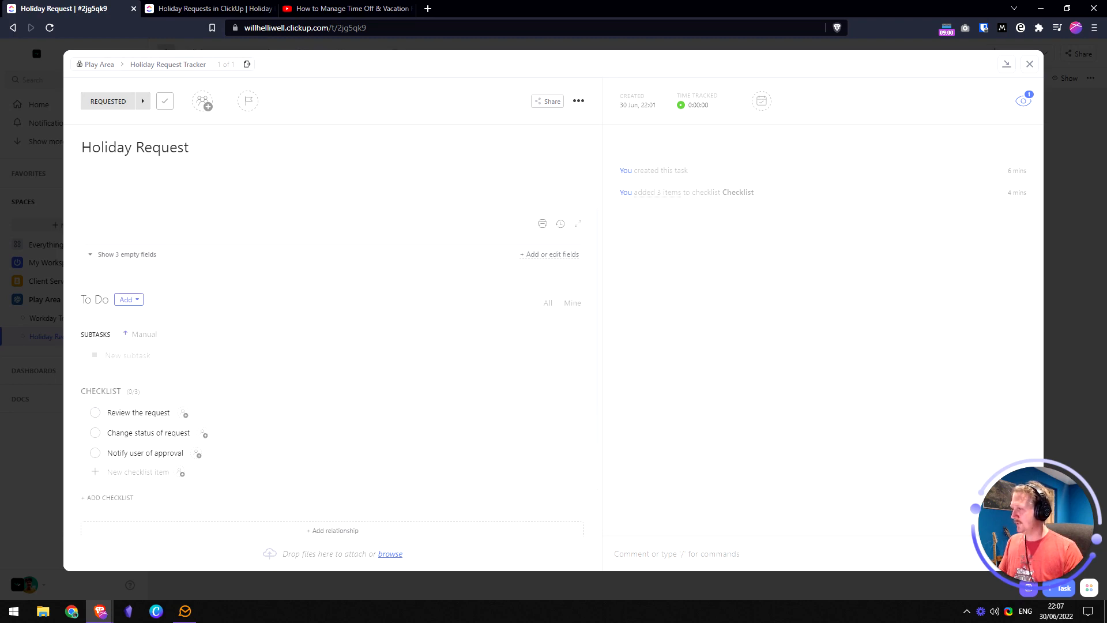
- Save the task as a template named 'Holiday Request Checklist' and close the task
click(578, 101)
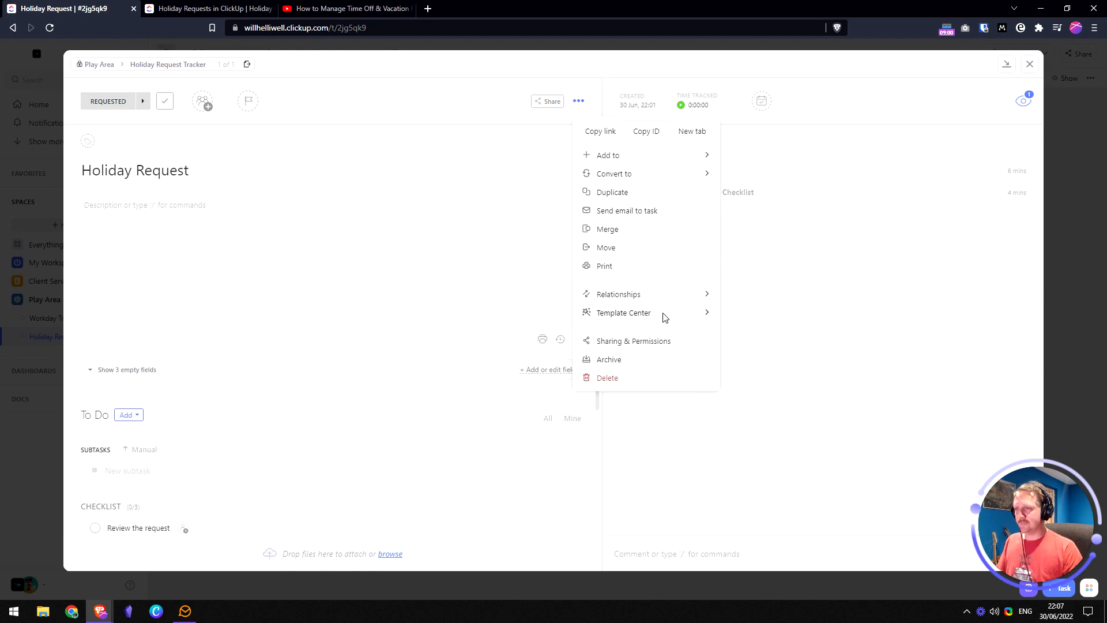
mouse_move(664, 314)
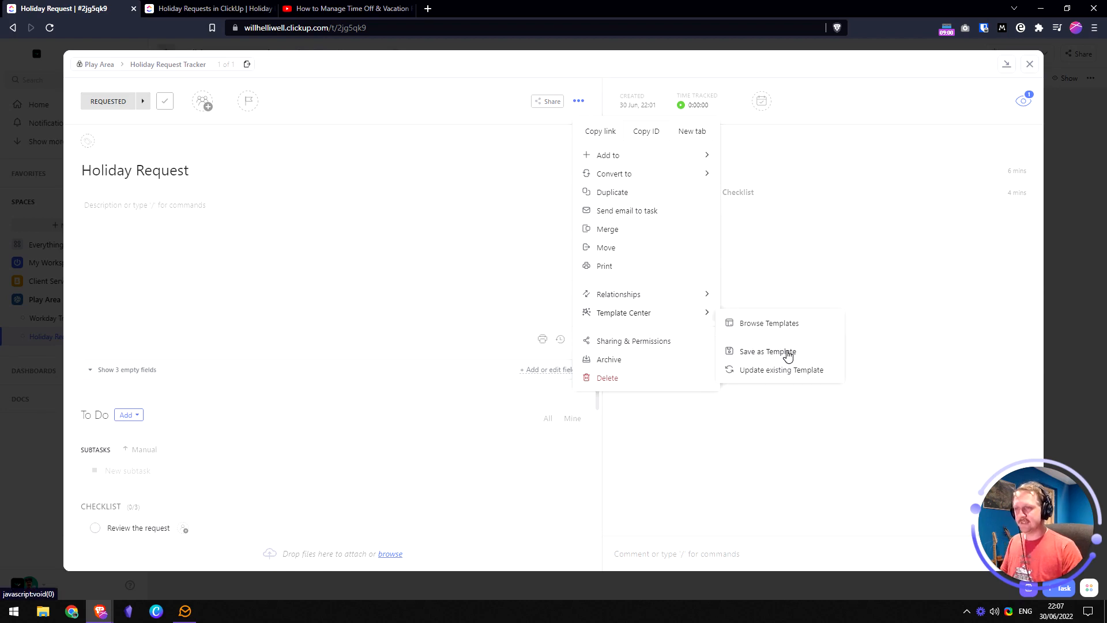
click(788, 354)
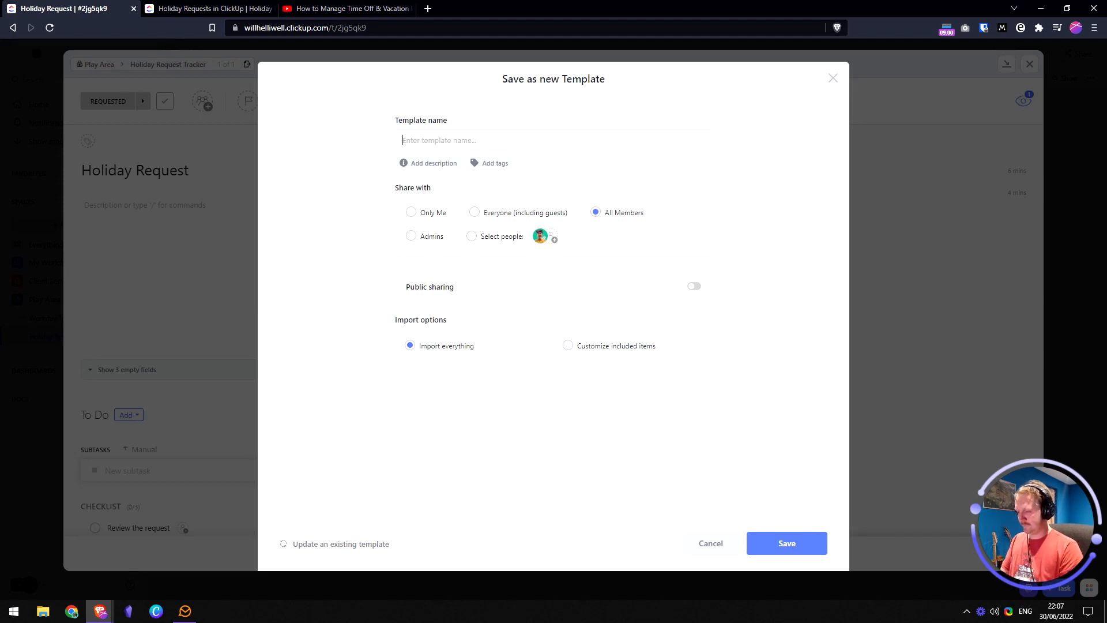
text(Holiday Request Checklist)
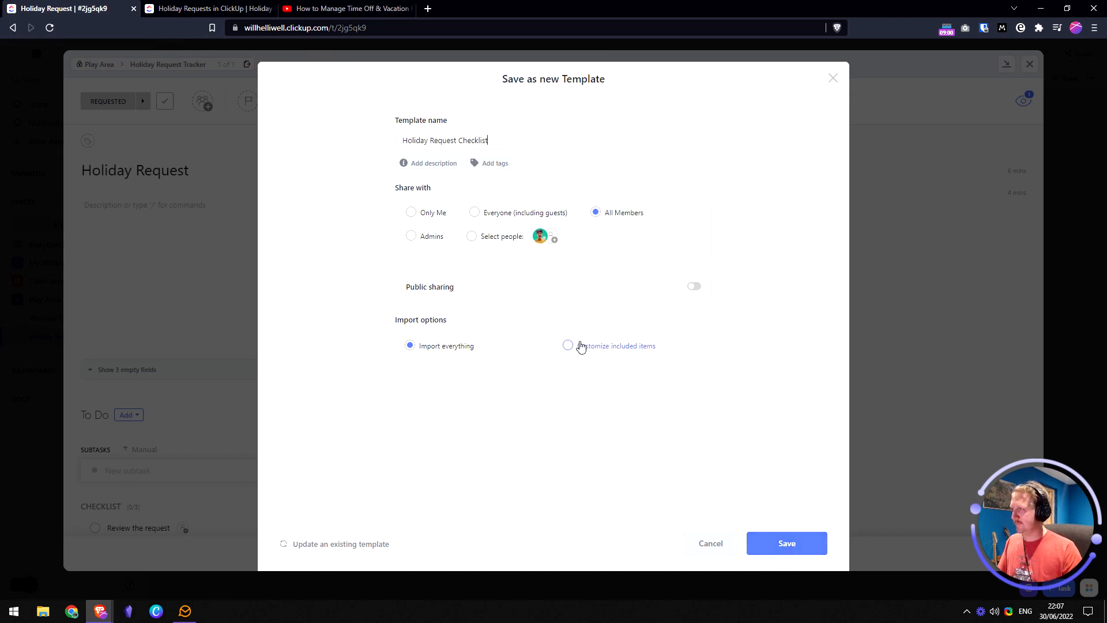
click(778, 544)
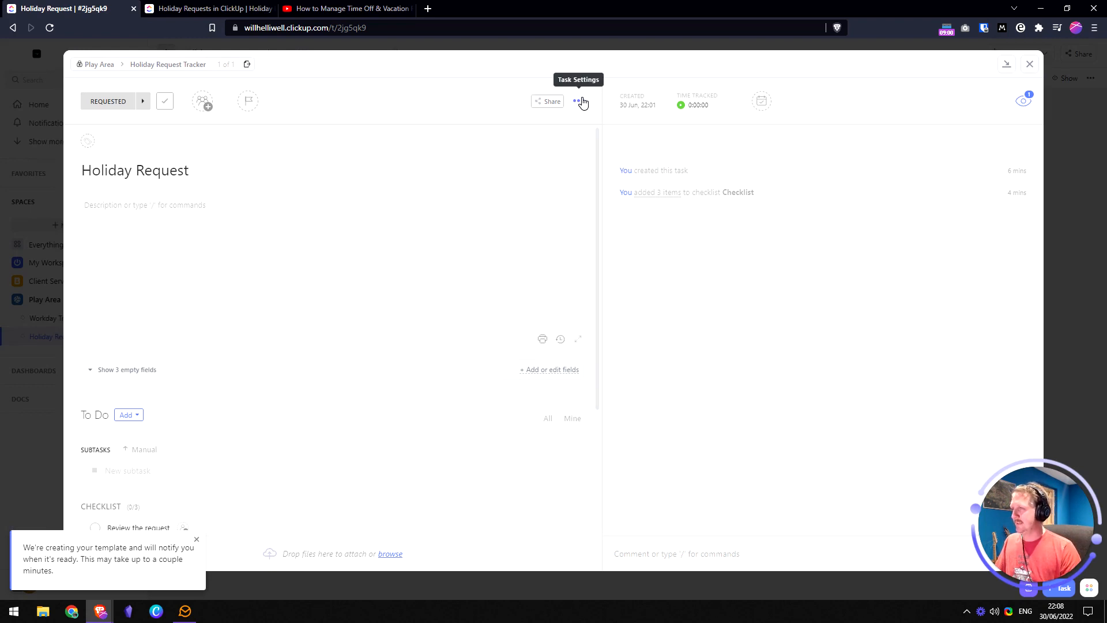
click(1029, 64)
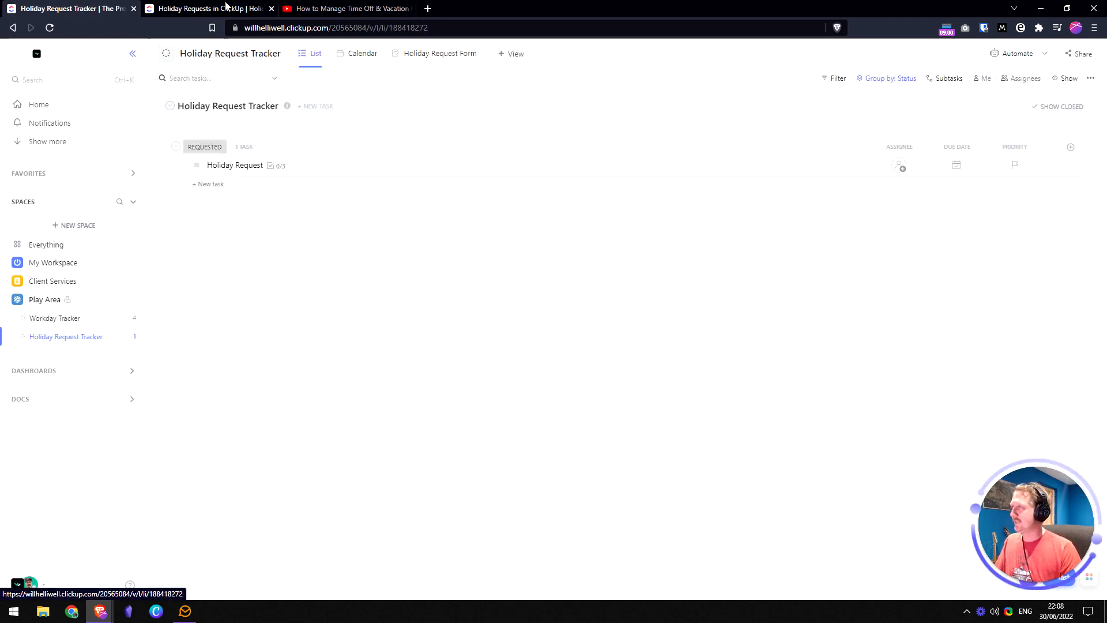
- Review the apply-task-template line in the planning doc, then open the Holiday Request Form view
click(190, 9)
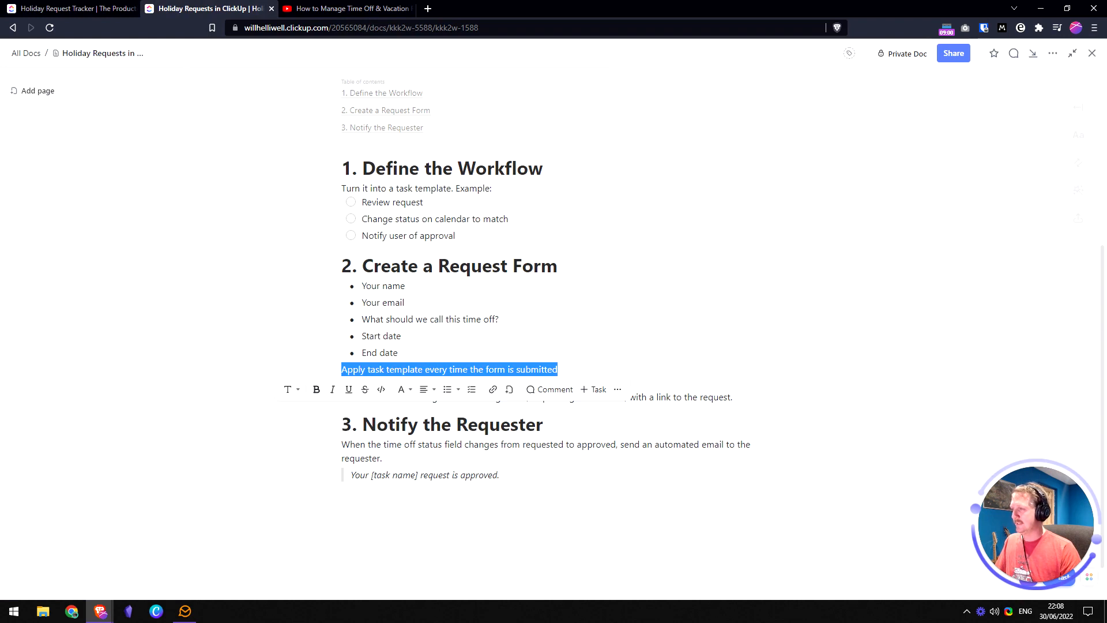
click(454, 319)
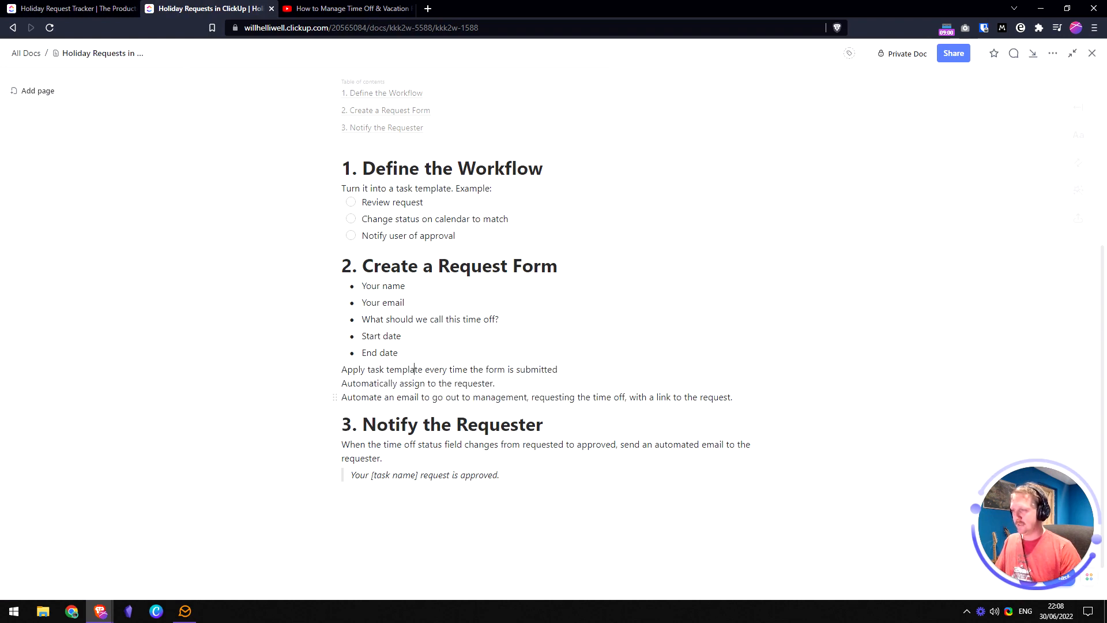
key(shift+Home)
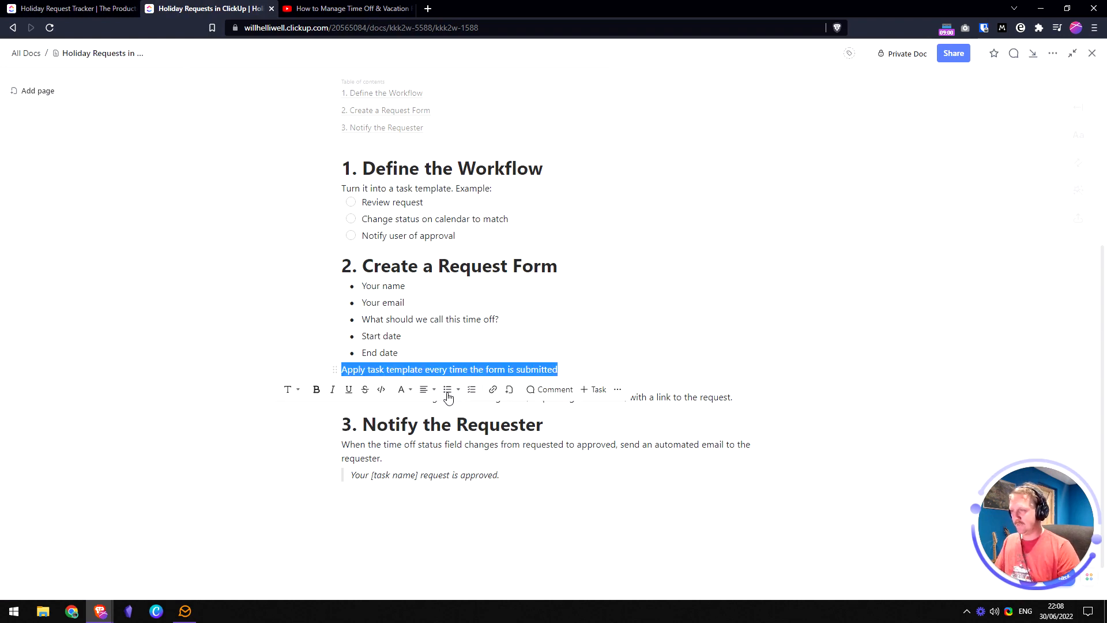
click(86, 8)
click(424, 54)
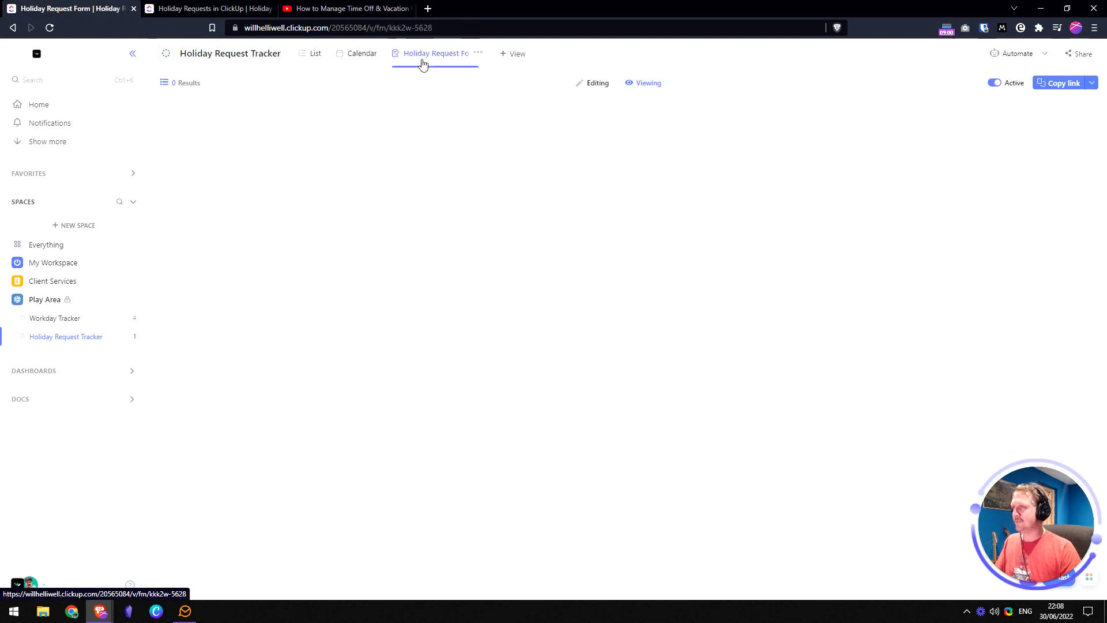
- Apply the Holiday Request Checklist template to form-created tasks and turn off ClickUp branding
click(594, 83)
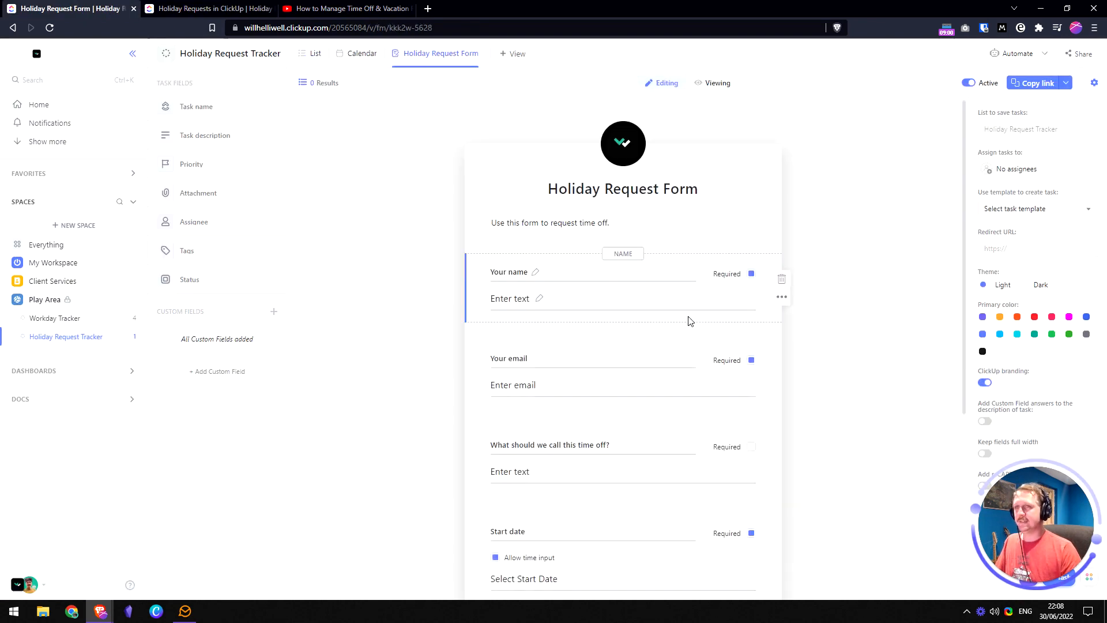
click(1057, 214)
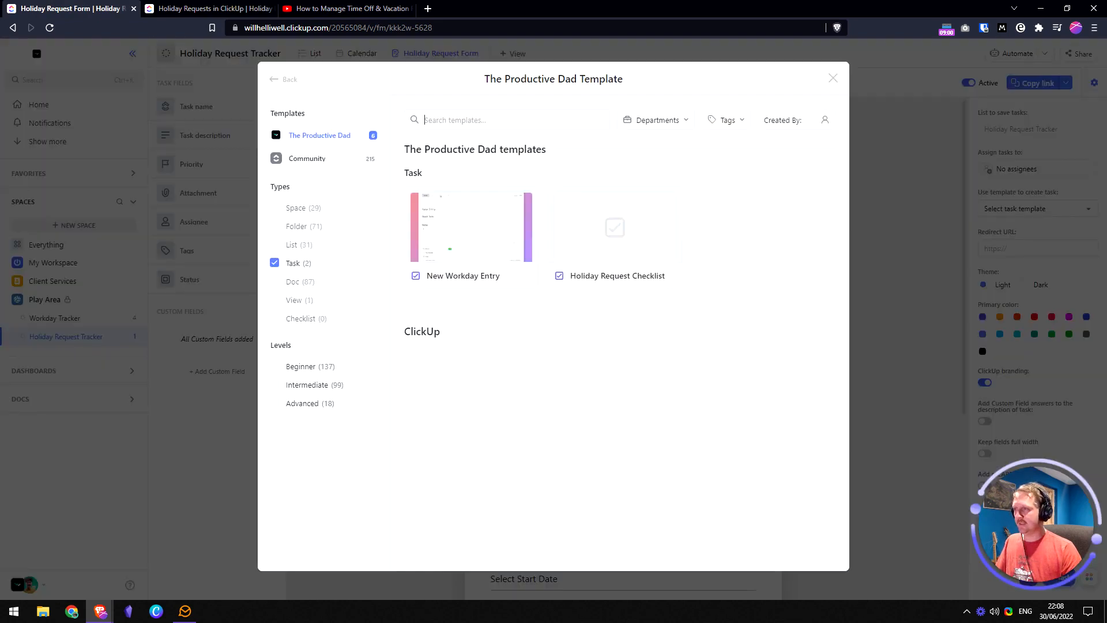
mouse_move(613, 239)
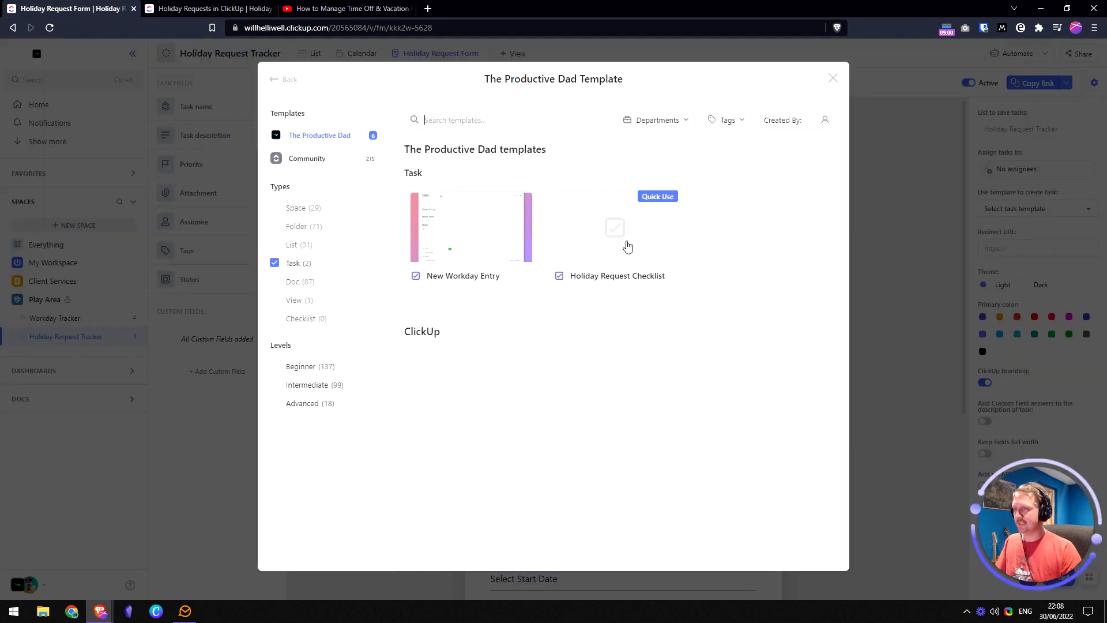
click(627, 247)
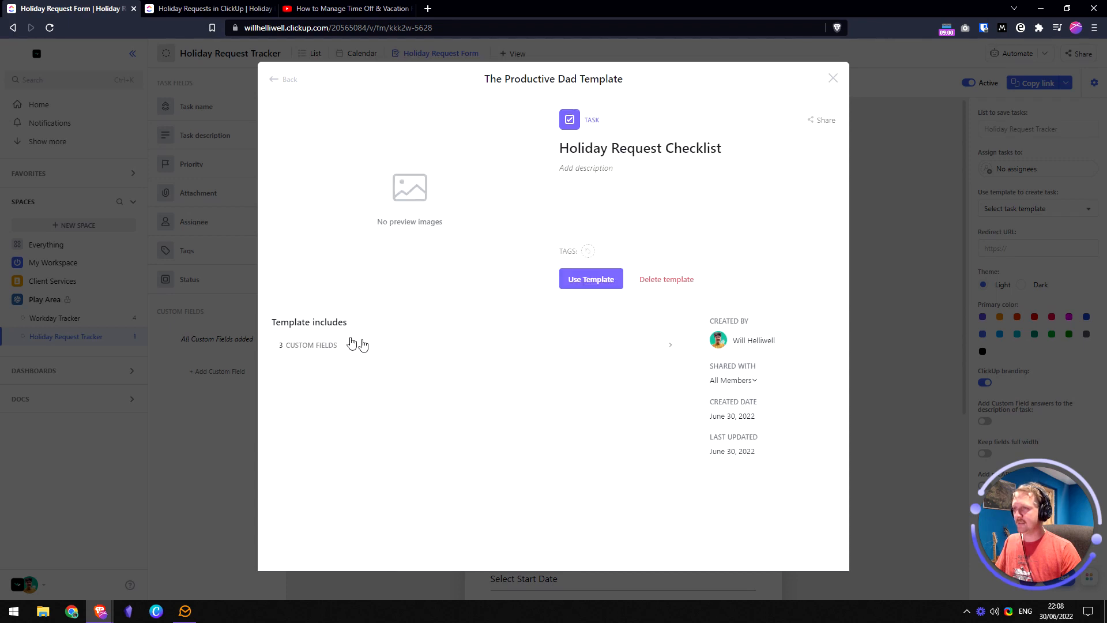
click(579, 342)
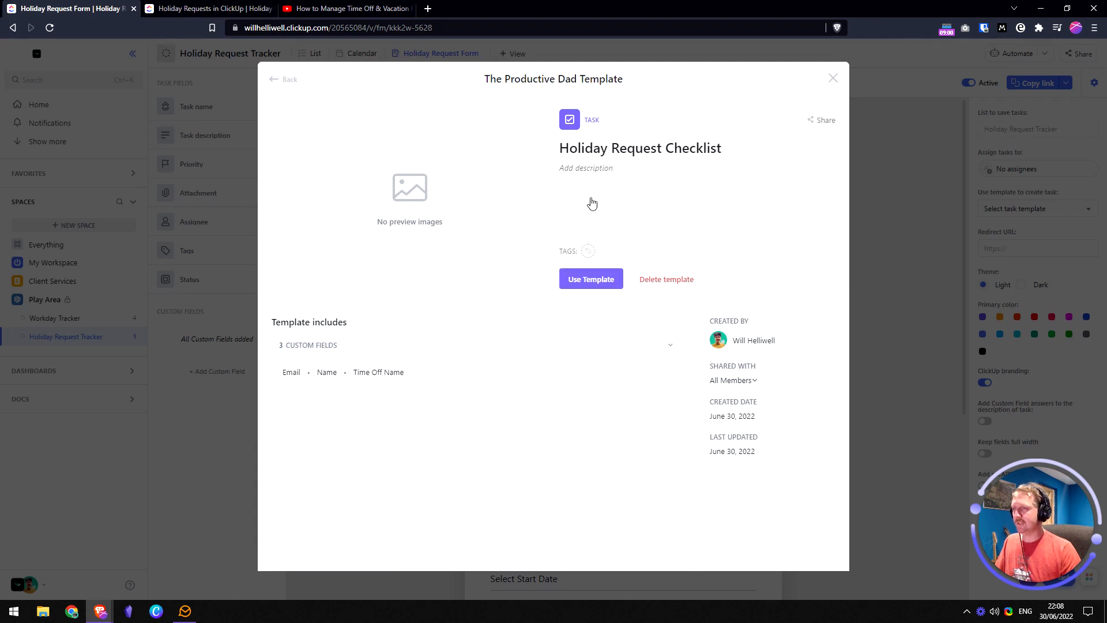
click(591, 283)
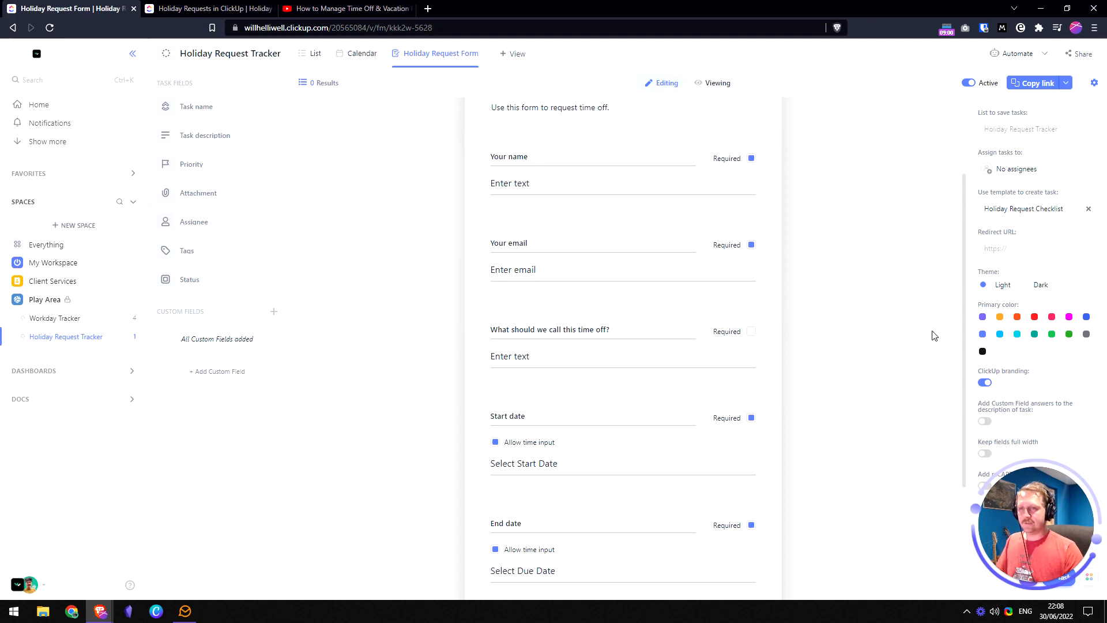
click(985, 382)
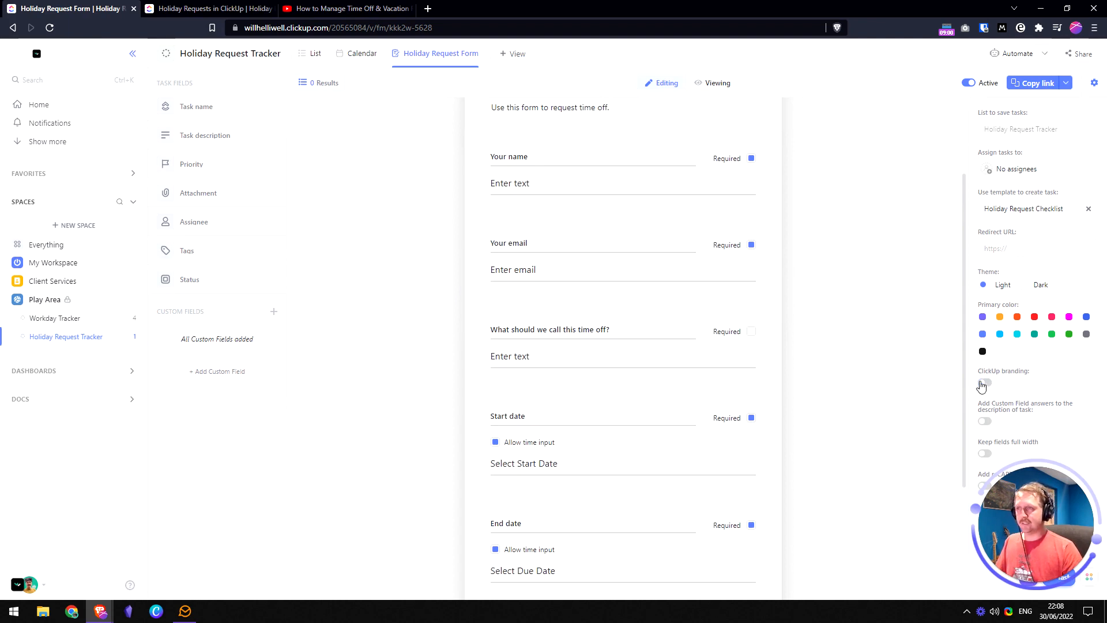
scroll(744, 362, down, 3)
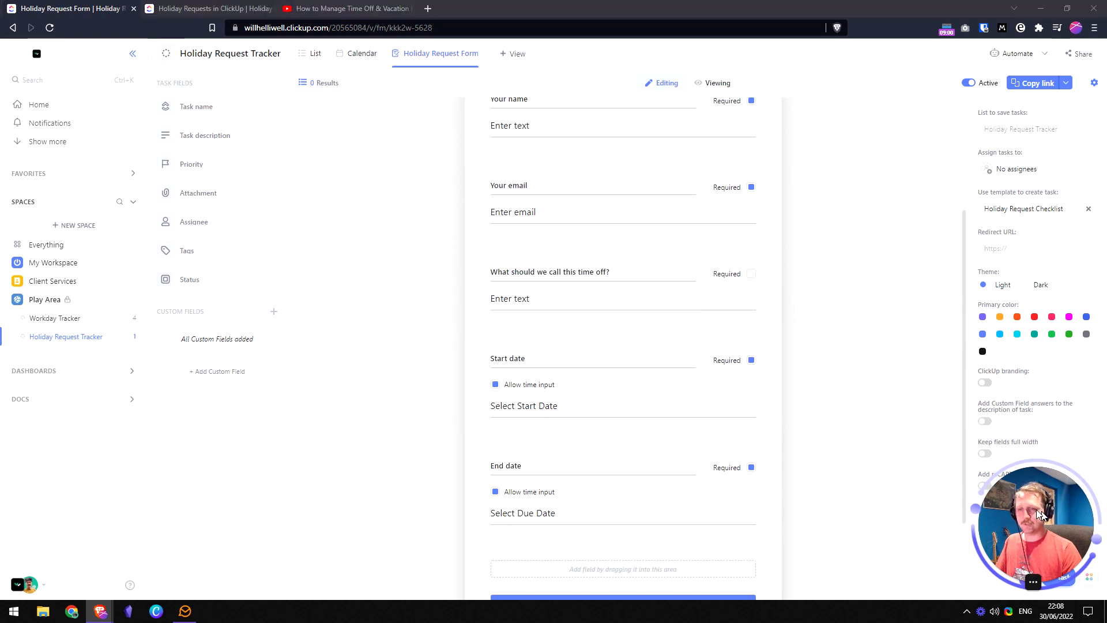
drag(1035, 509, 885, 494)
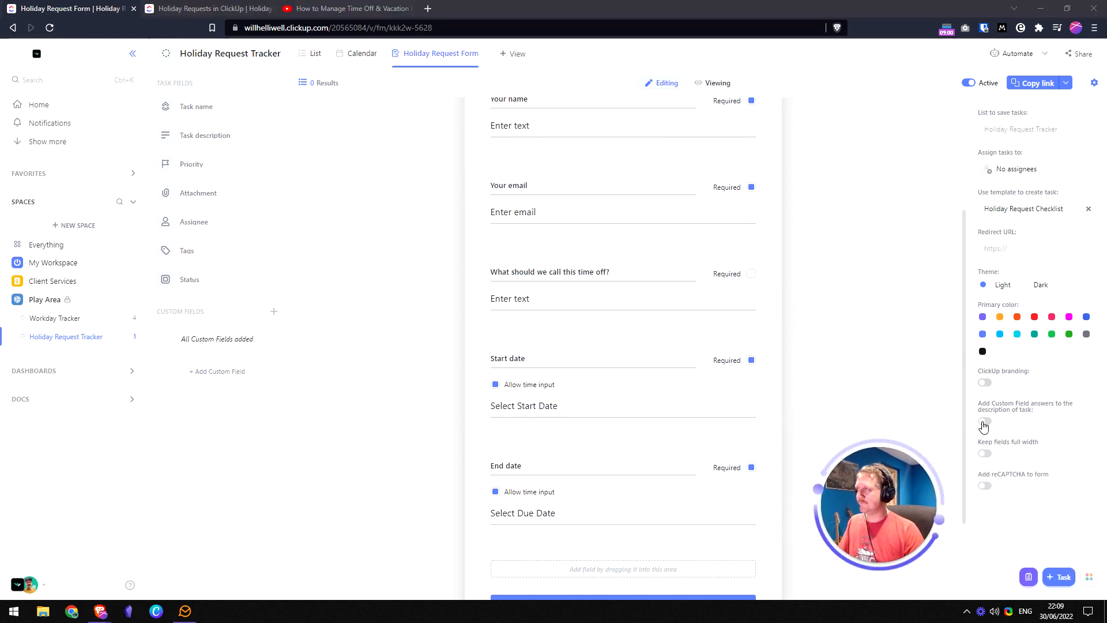
drag(870, 496, 1025, 498)
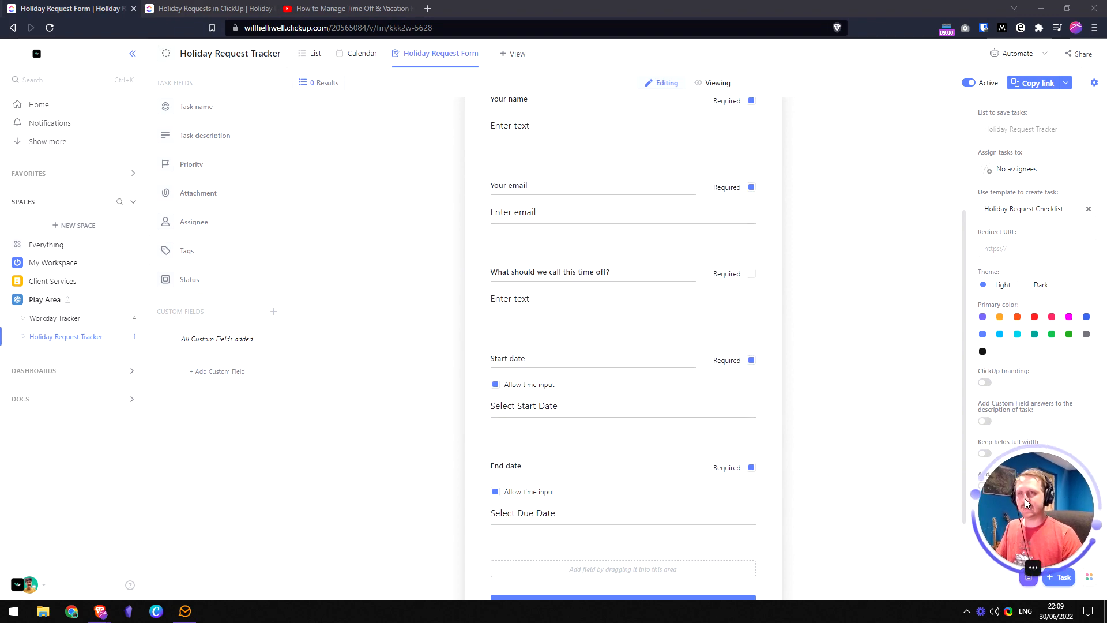
scroll(882, 400, up, 3)
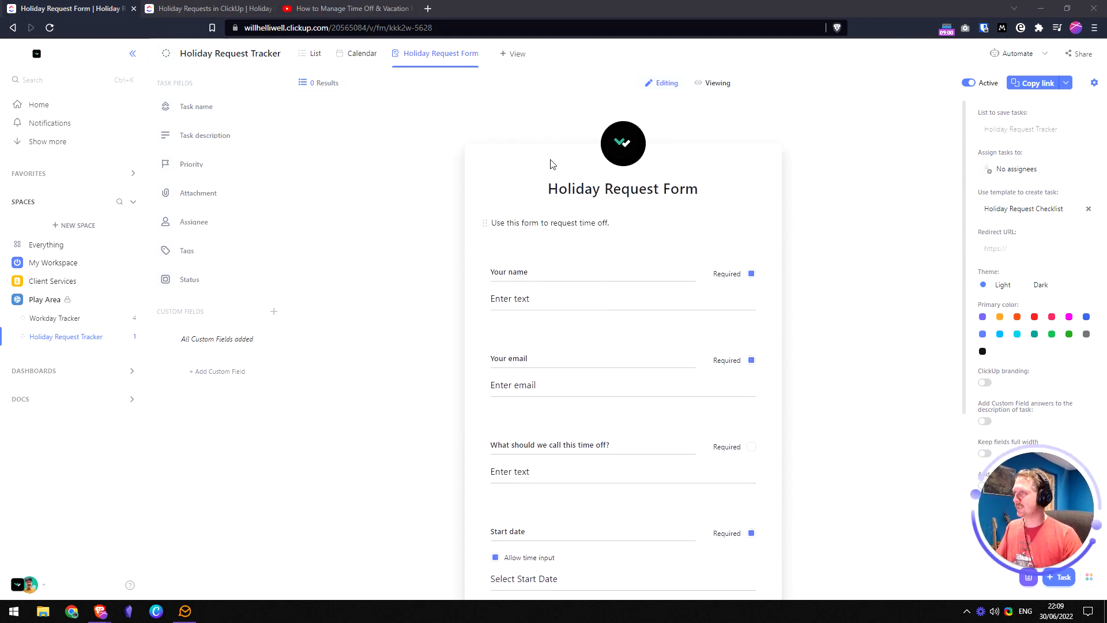
click(218, 9)
click(558, 369)
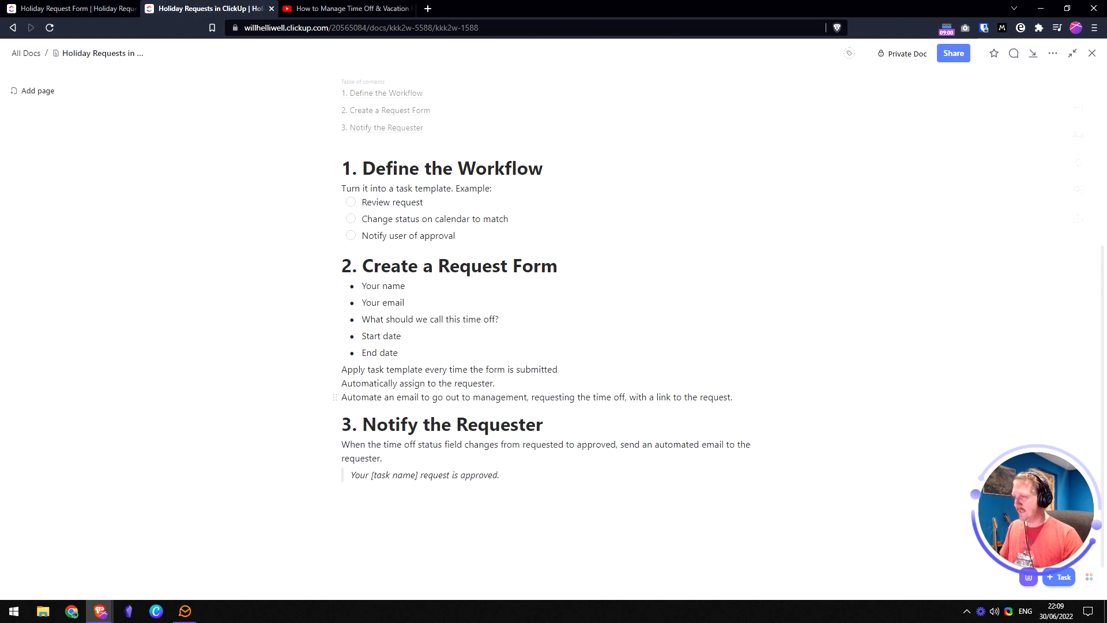
click(495, 384)
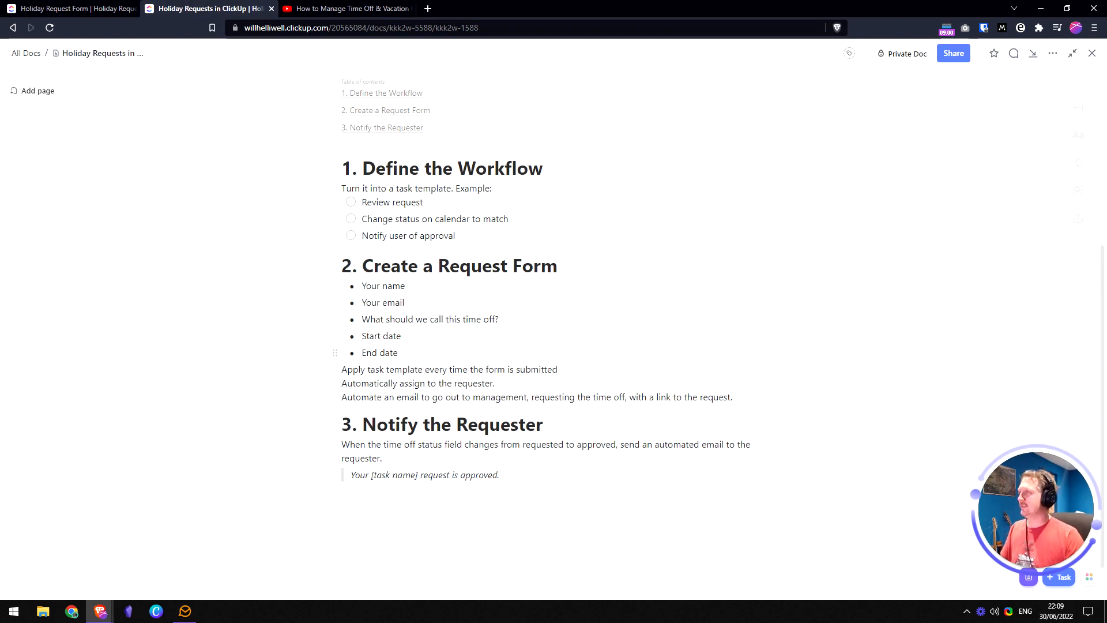
click(74, 9)
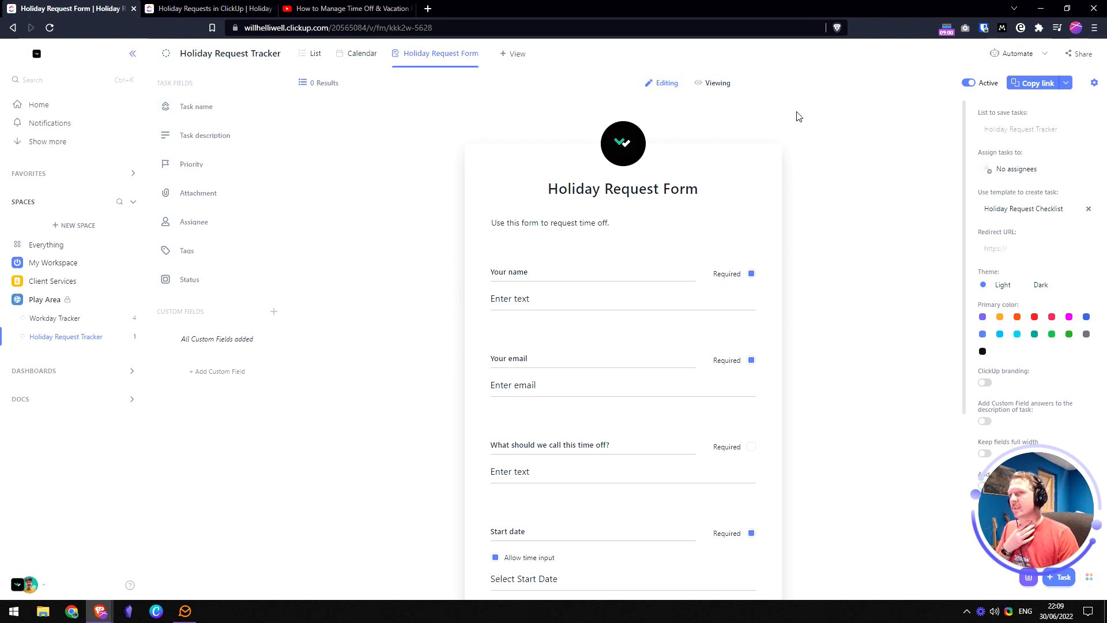
click(1012, 172)
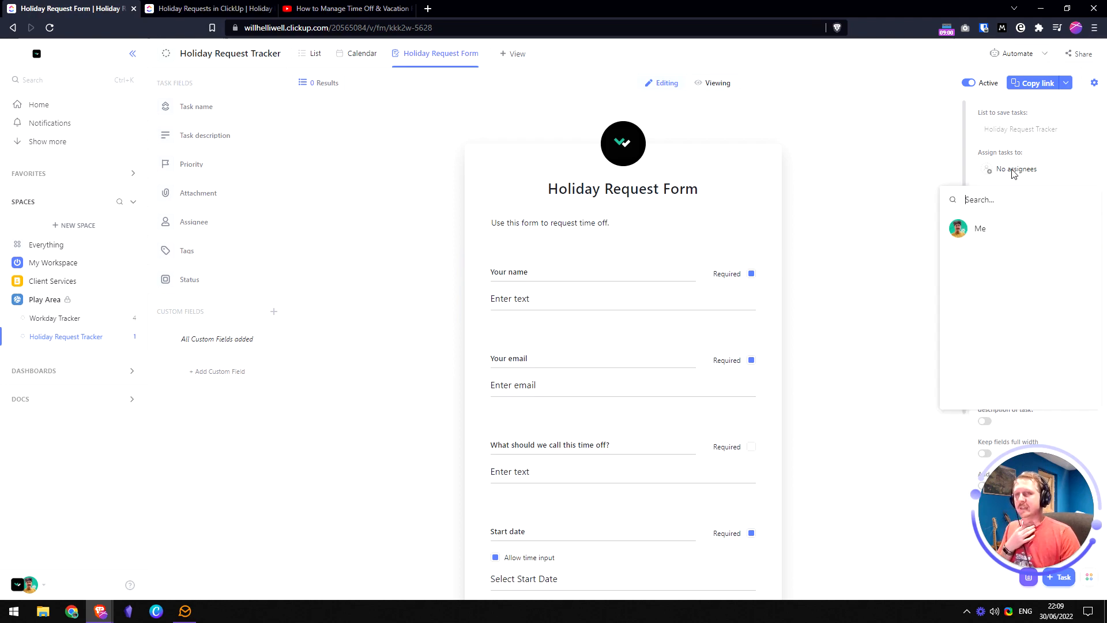
click(860, 188)
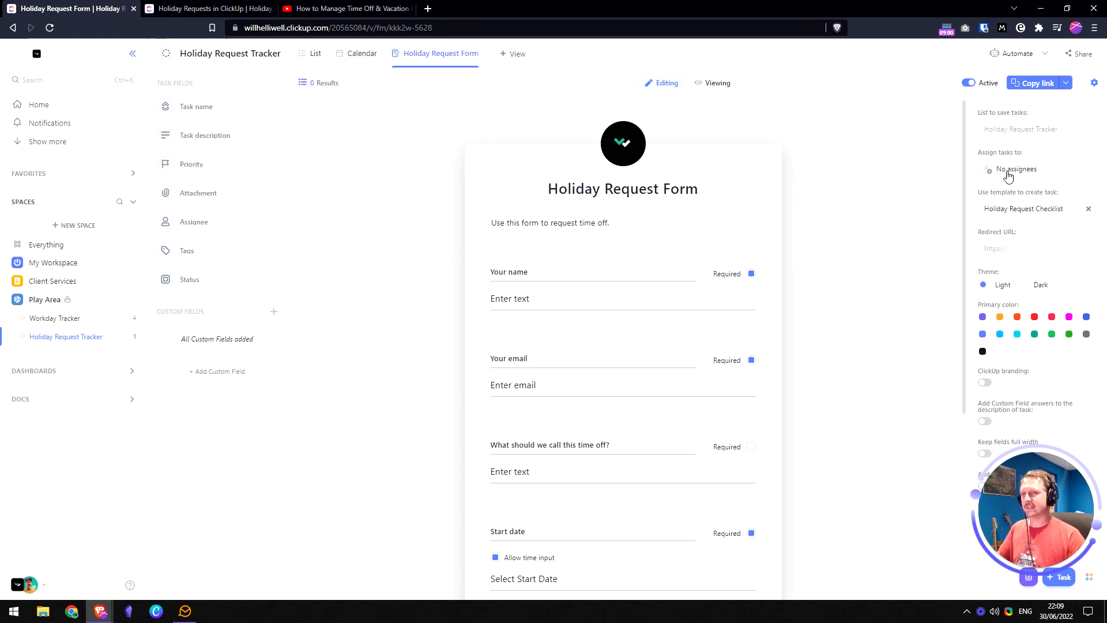
scroll(623, 196, down, 3)
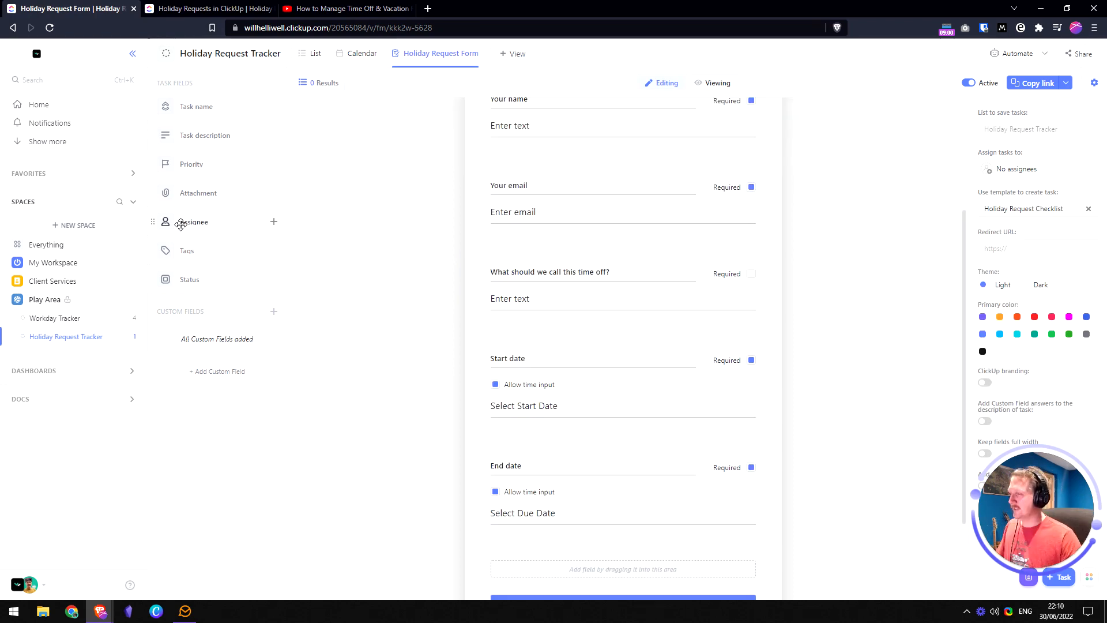
scroll(509, 403, down, 2)
scroll(531, 389, up, 3)
scroll(531, 389, up, 1)
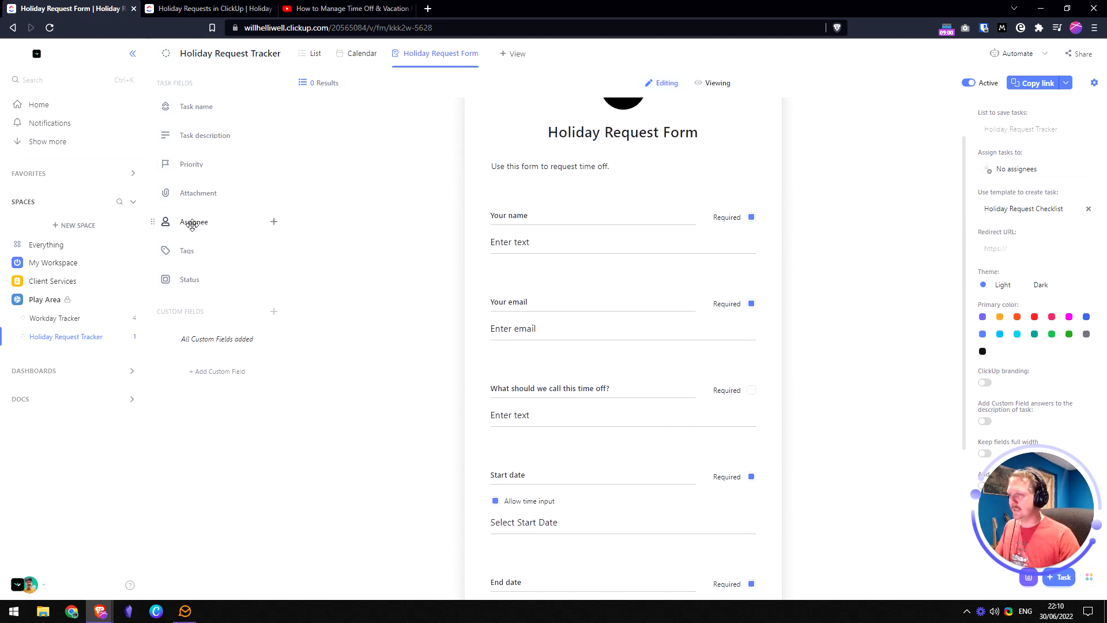
- Add a required Assignee question below Your email and begin relabelling it 'Select your profile'
drag(192, 224, 542, 375)
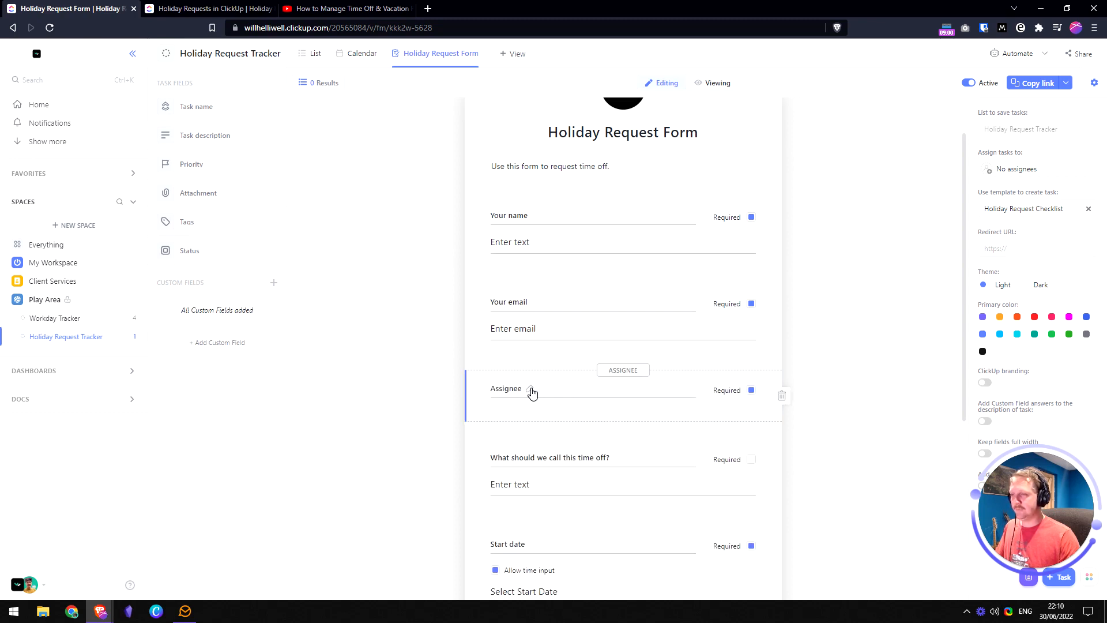
click(751, 391)
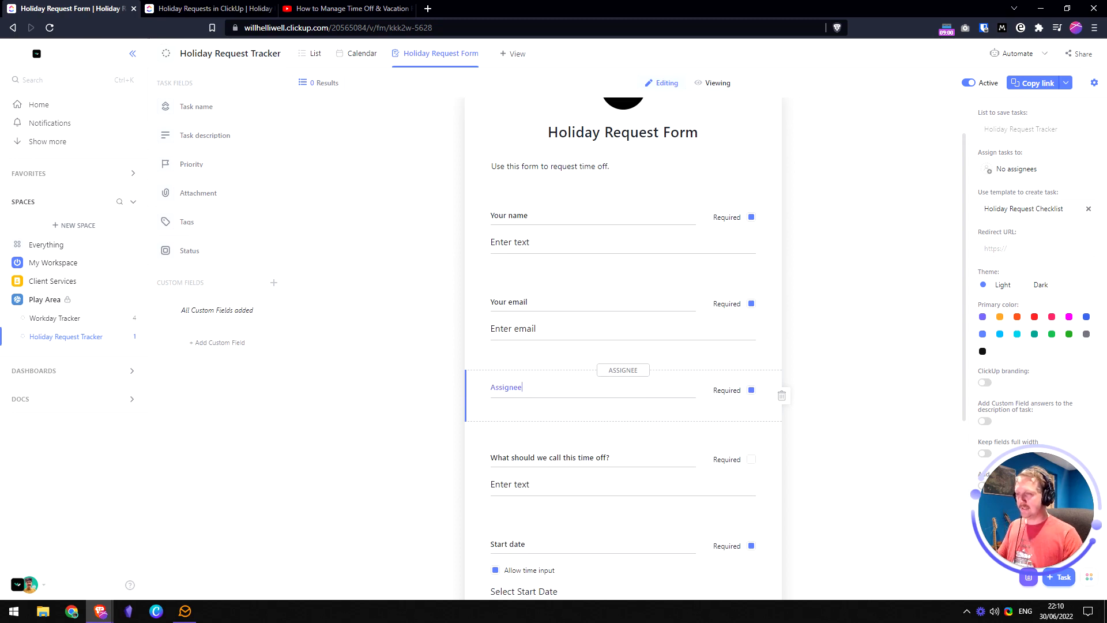
key(ctrl+a)
text(S)
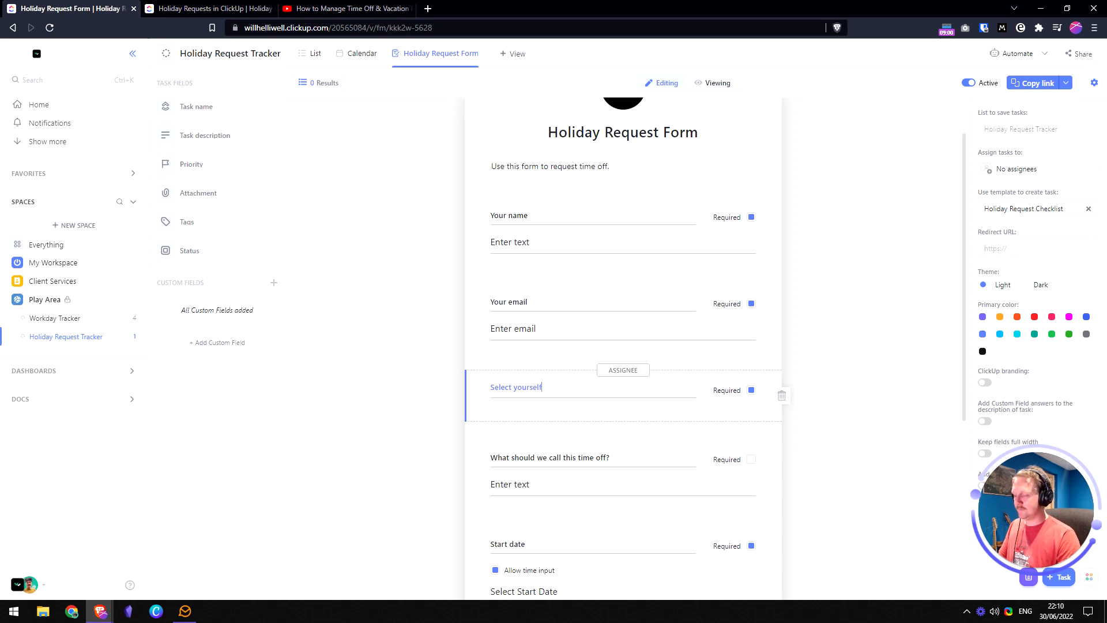
text(elect yourself)
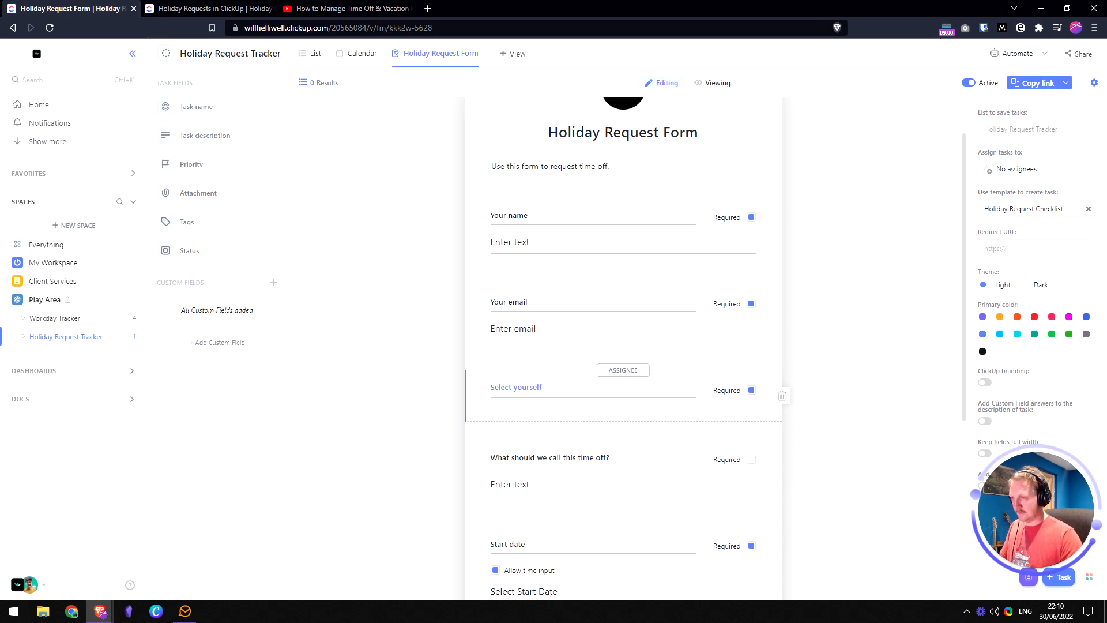
key(ctrl+shift+Left)
text(yourr)
key(BackSpace)
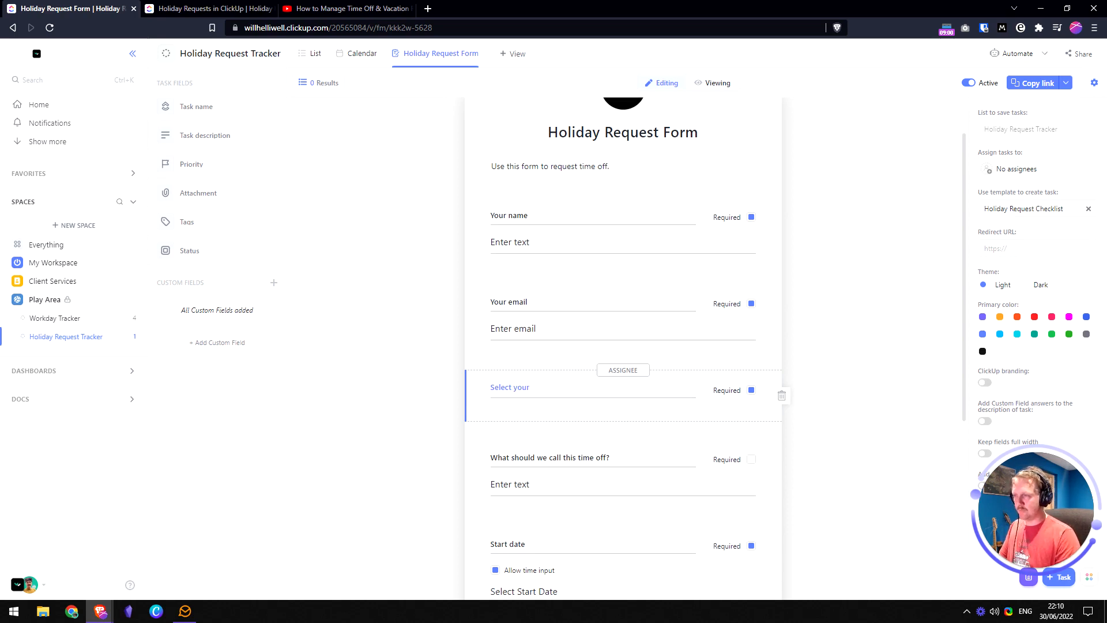
click(785, 329)
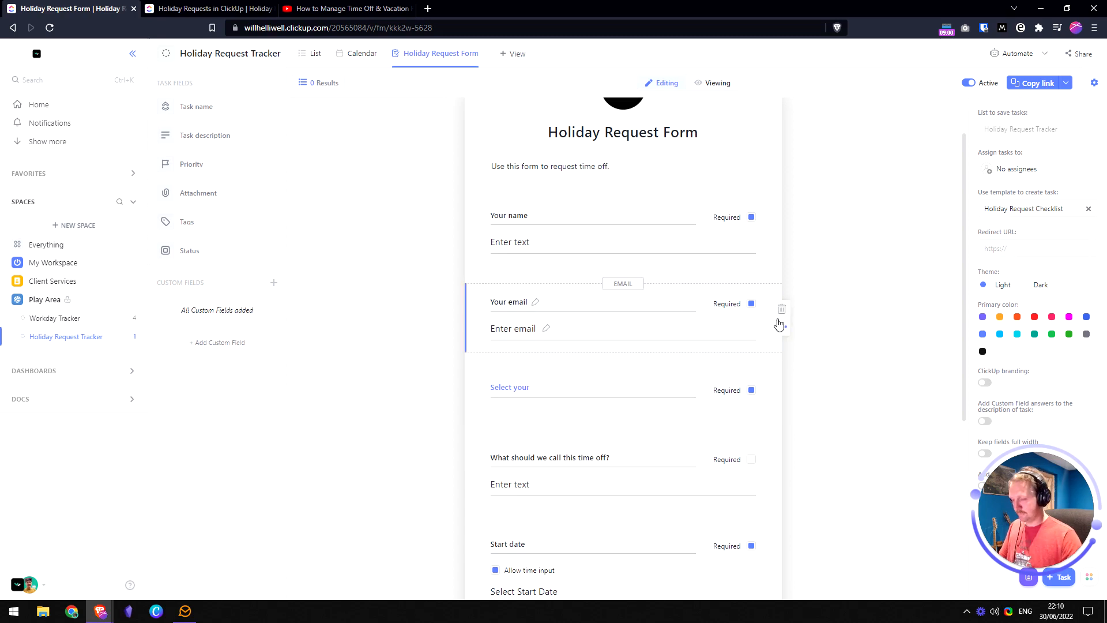
text(pro)
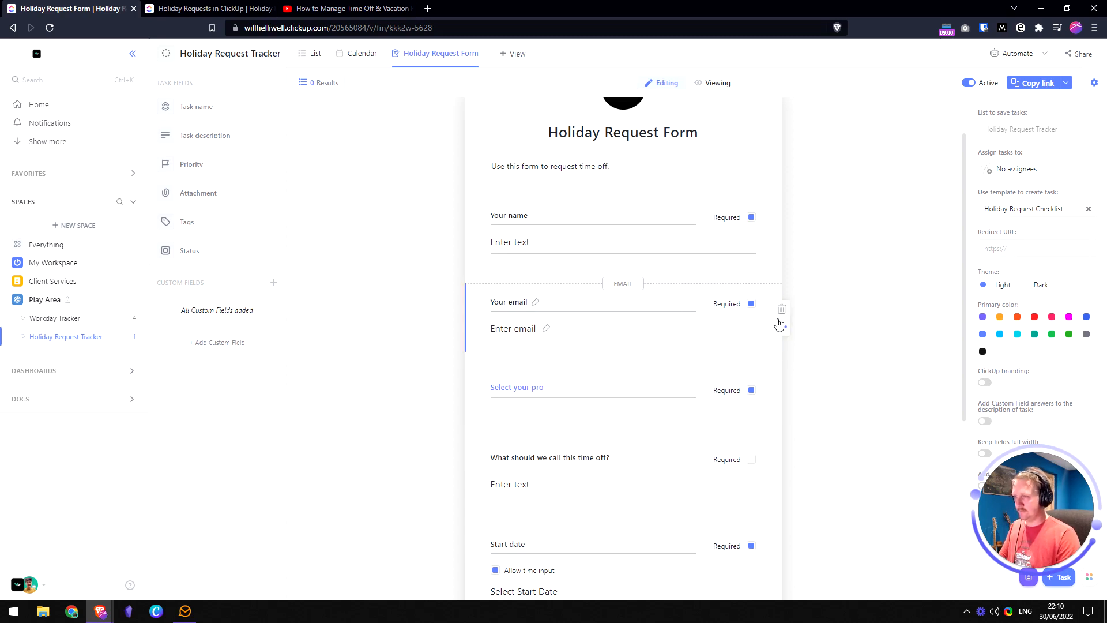
text(file from the list)
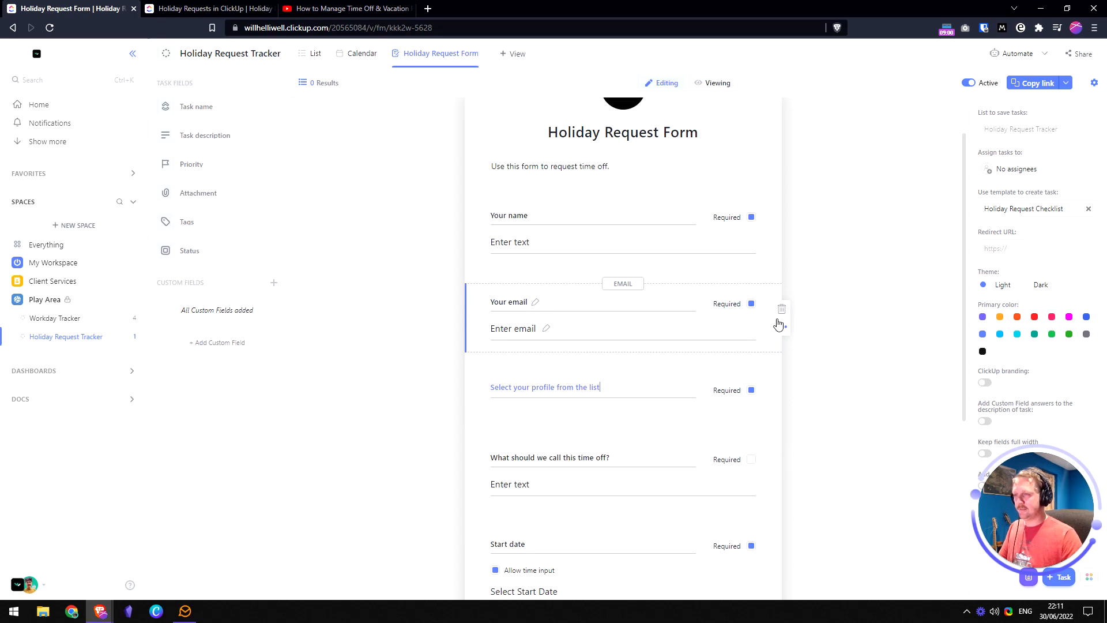
- Finish the label 'Select your profile from the list' and test its picker in the respondent preview
click(855, 292)
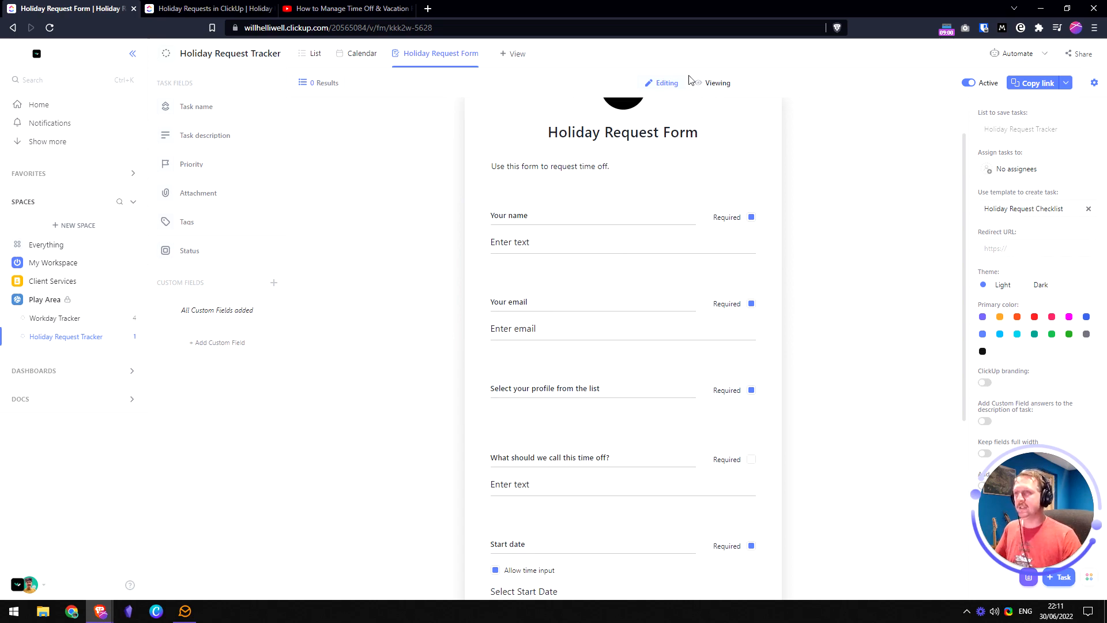
click(716, 84)
scroll(502, 437, down, 2)
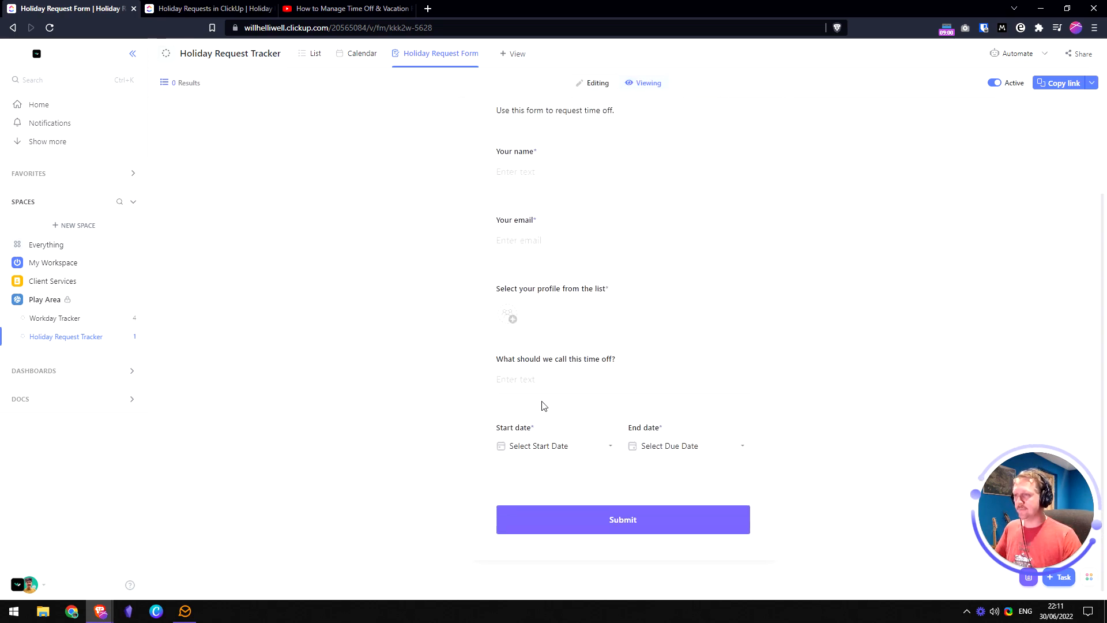
click(513, 319)
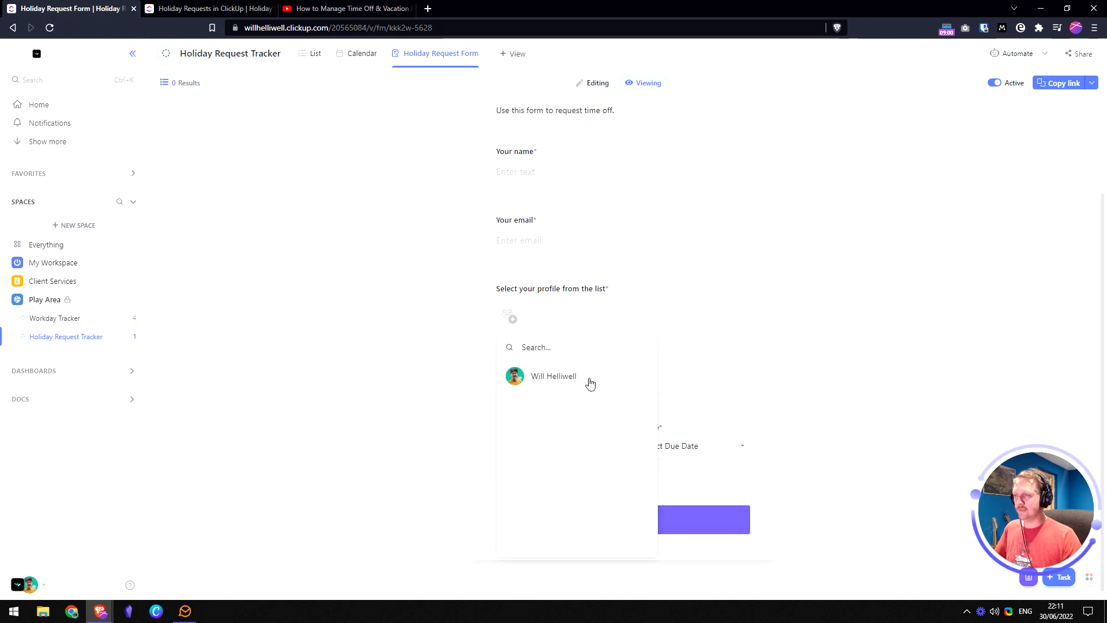
click(709, 341)
scroll(634, 300, up, 1)
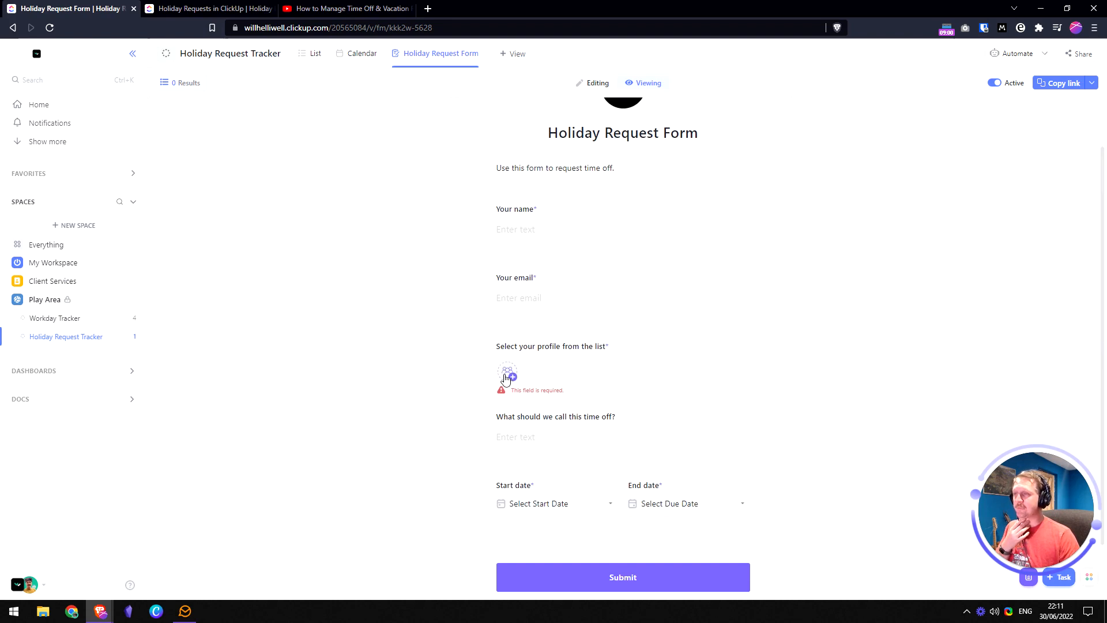
scroll(594, 242, up, 1)
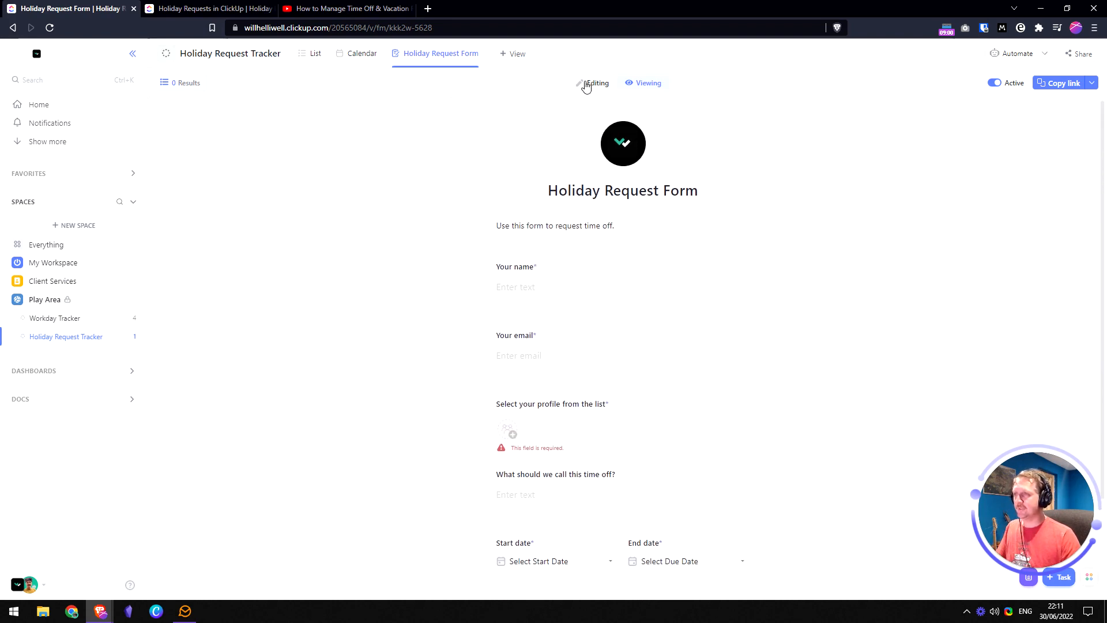
- Back in the form editor, remove the question asking what to call the time off
click(594, 83)
scroll(544, 299, down, 1)
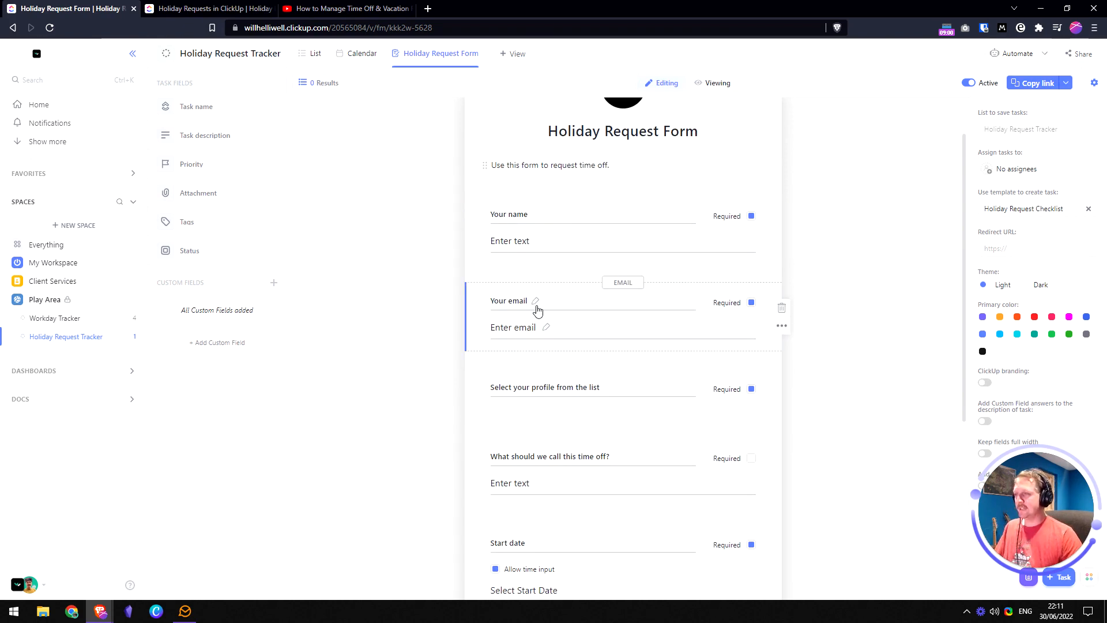
scroll(536, 309, down, 3)
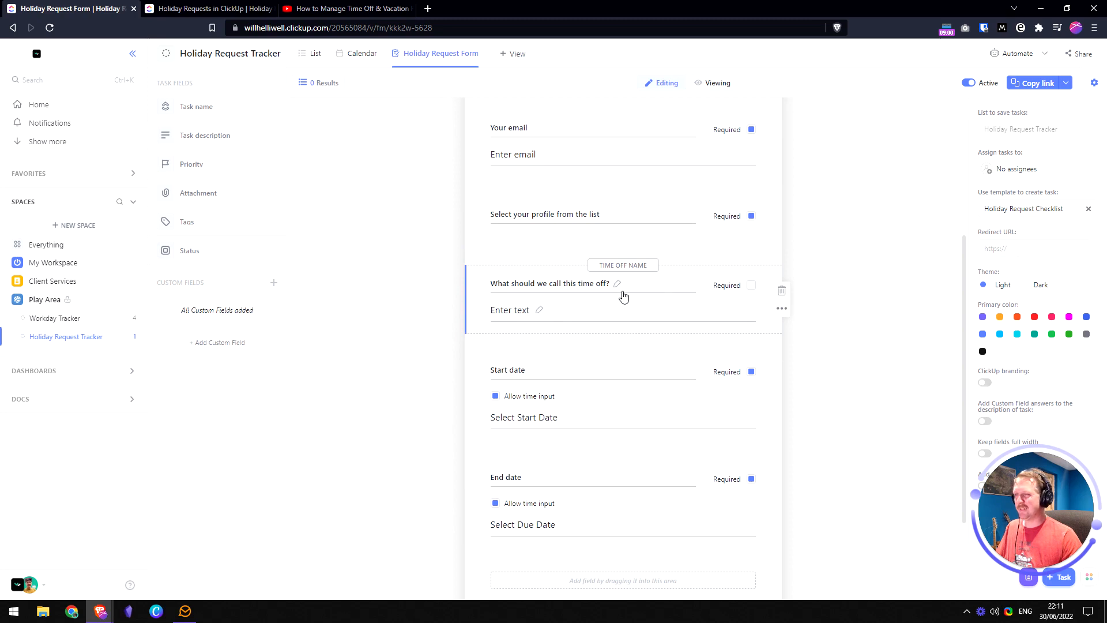
click(782, 292)
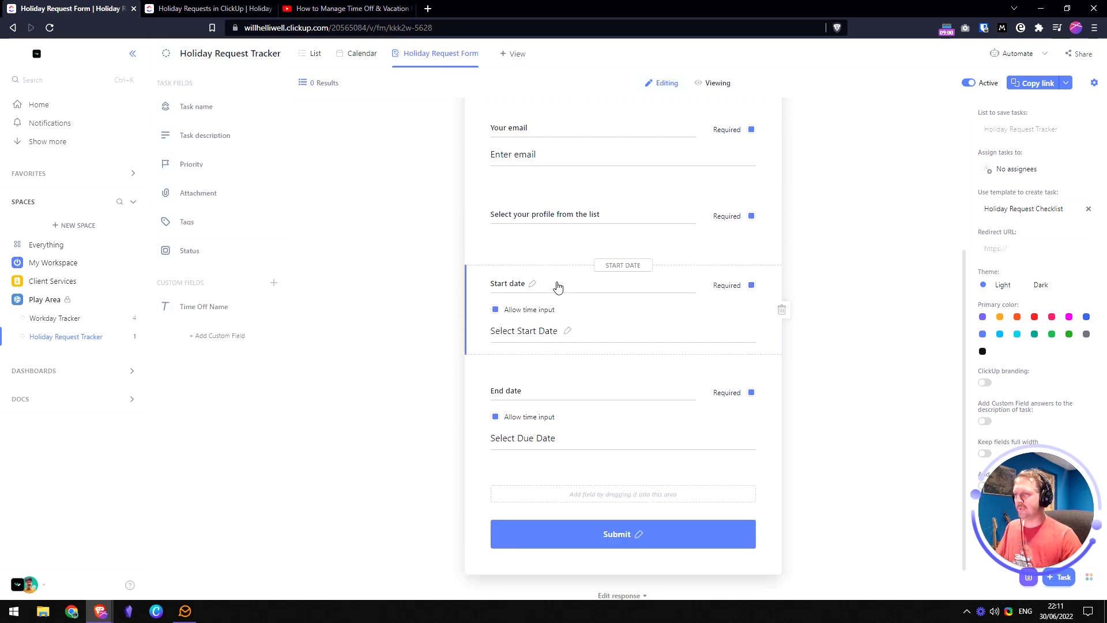
- Rename the date questions to 'Holiday start date' and 'Holiday end date'
click(531, 284)
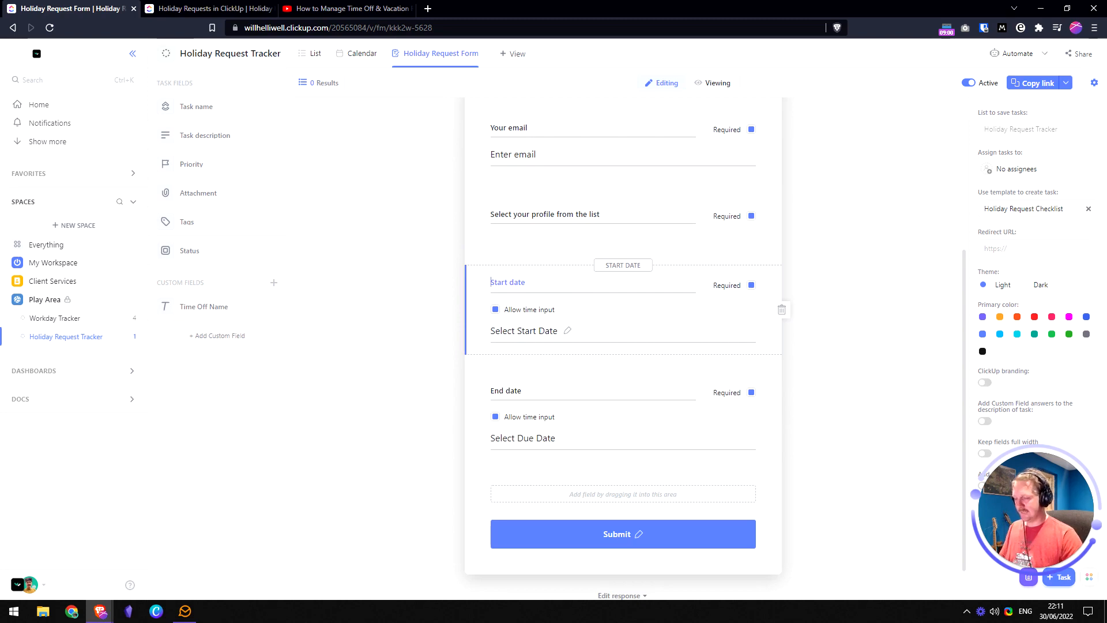
key(Home)
text(Holiday)
key(Delete)
text(s)
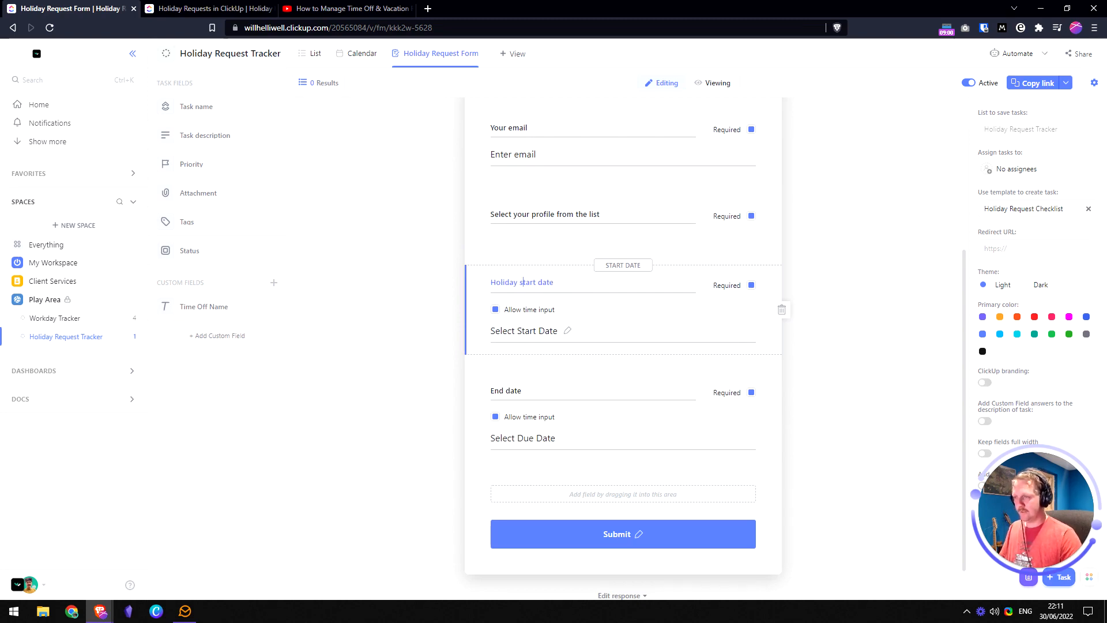
click(531, 394)
text(Holiday e)
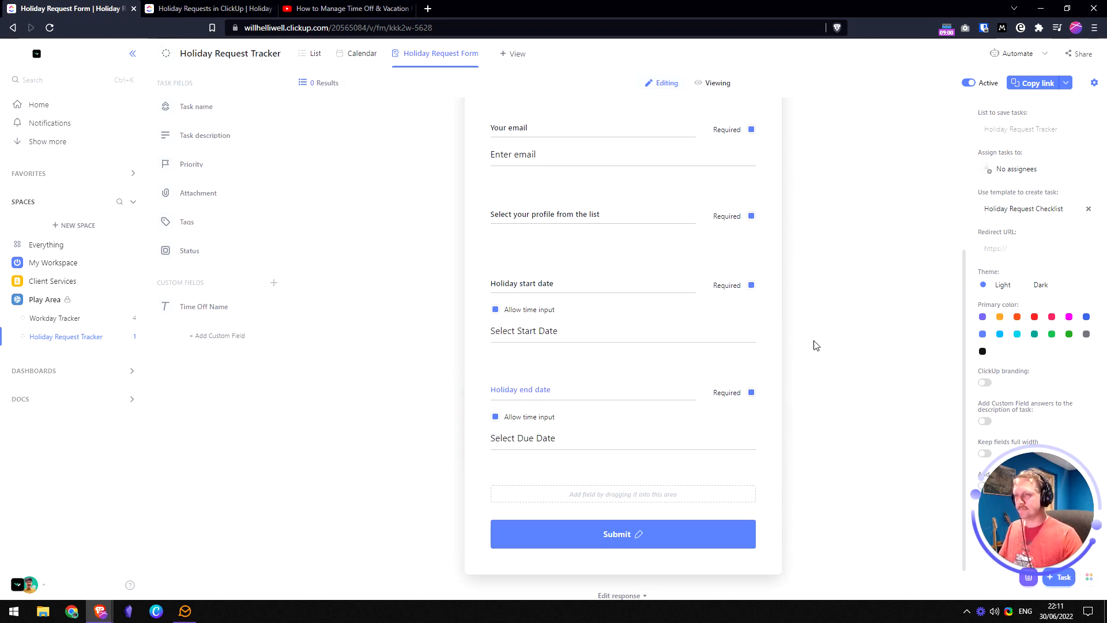
click(828, 331)
- Preview the updated form, then return to the Holiday Requests planning doc
scroll(807, 315, up, 4)
click(724, 87)
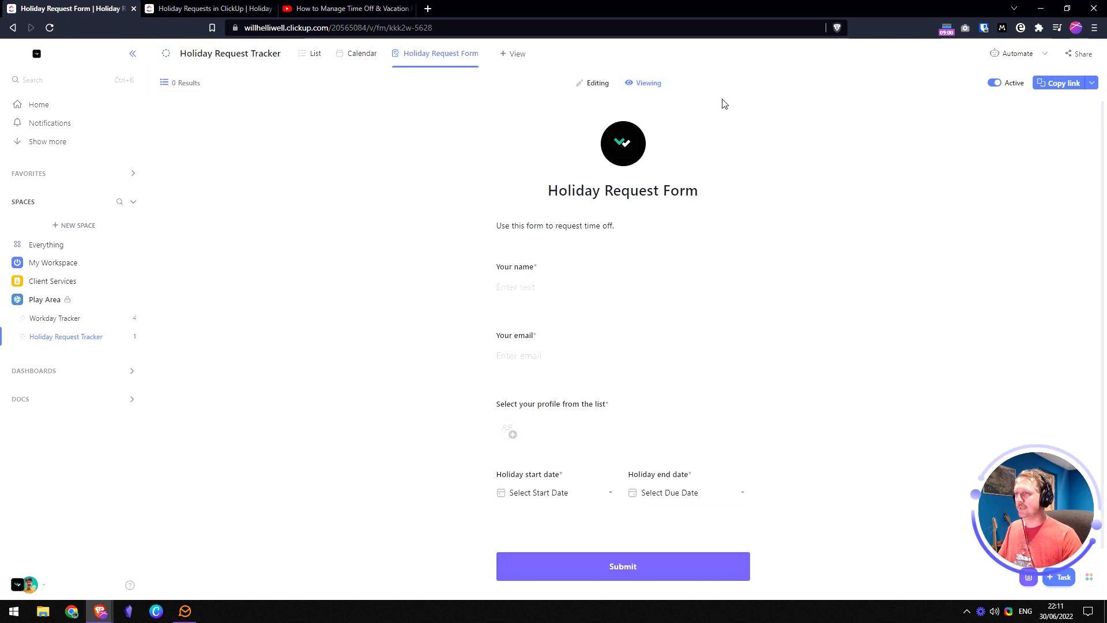
scroll(582, 228, down, 1)
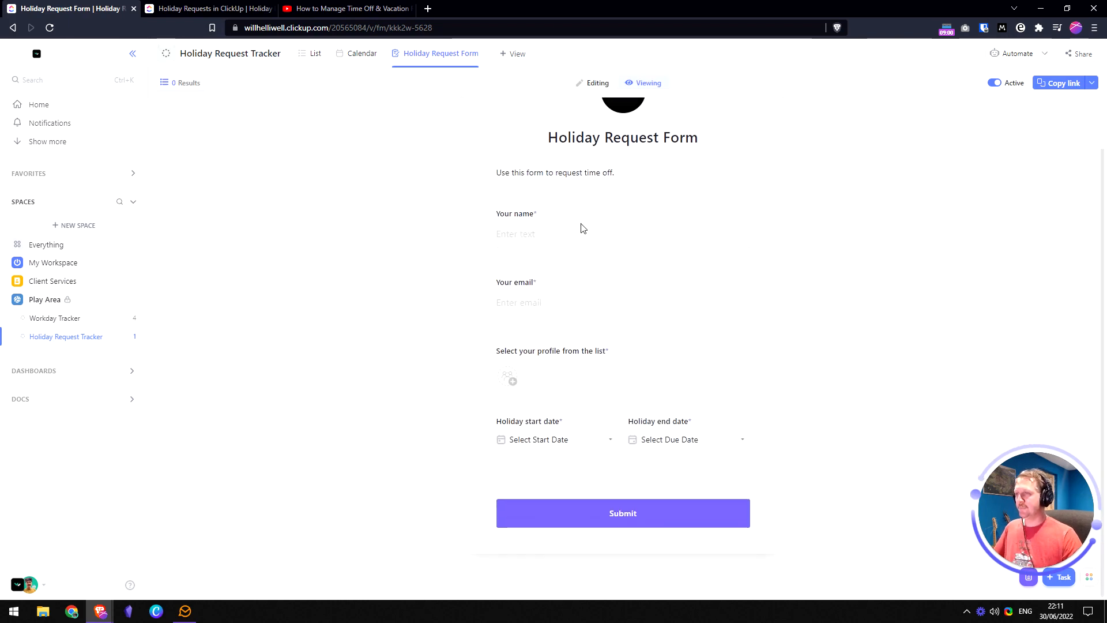
click(508, 376)
click(873, 349)
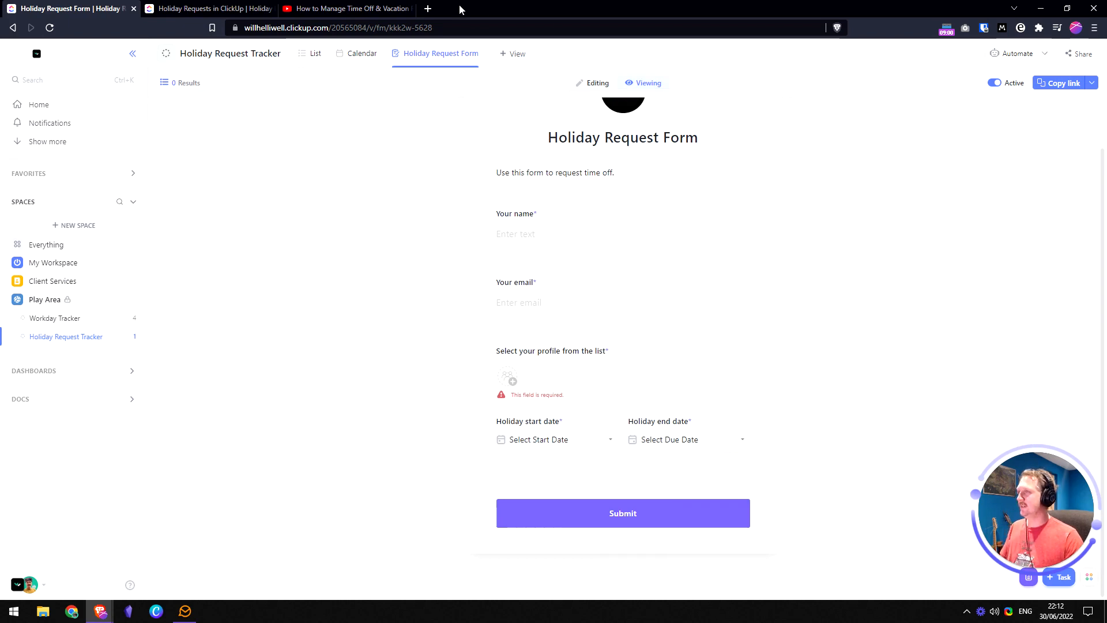
click(210, 8)
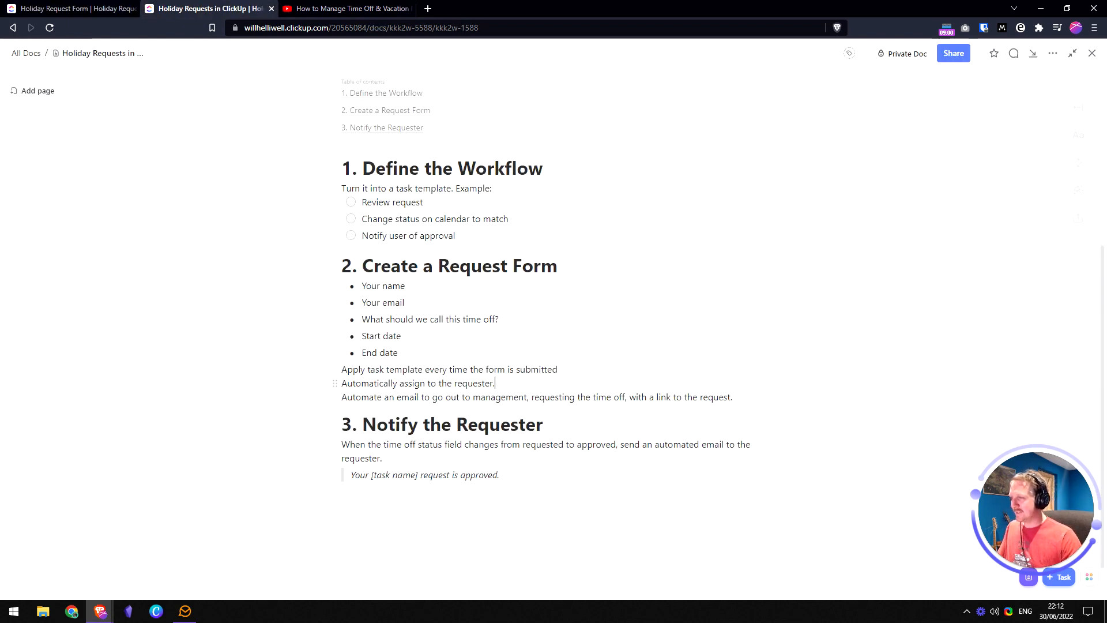
- Review the plan's requester-assignment and management-email lines, then go back to the Holiday Request Form
triple_click(494, 383)
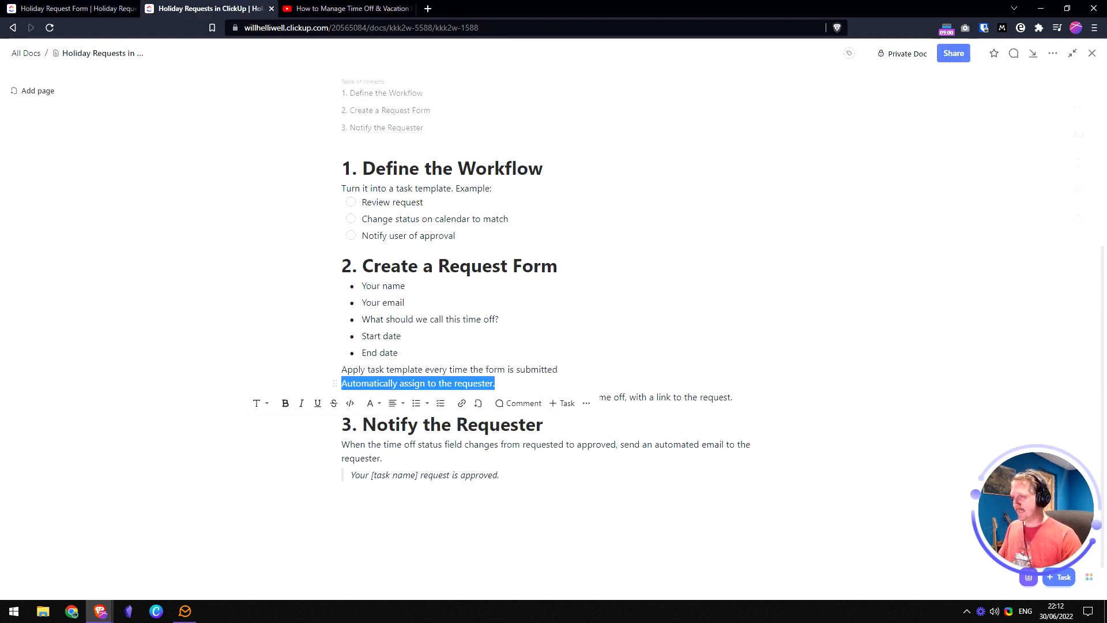
click(495, 383)
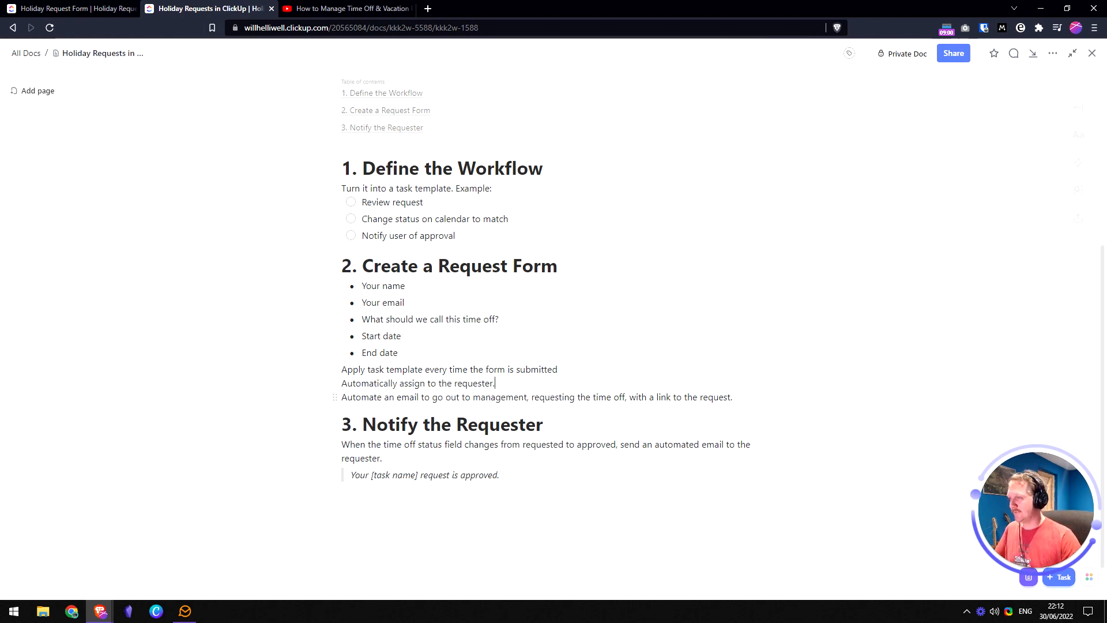
click(460, 397)
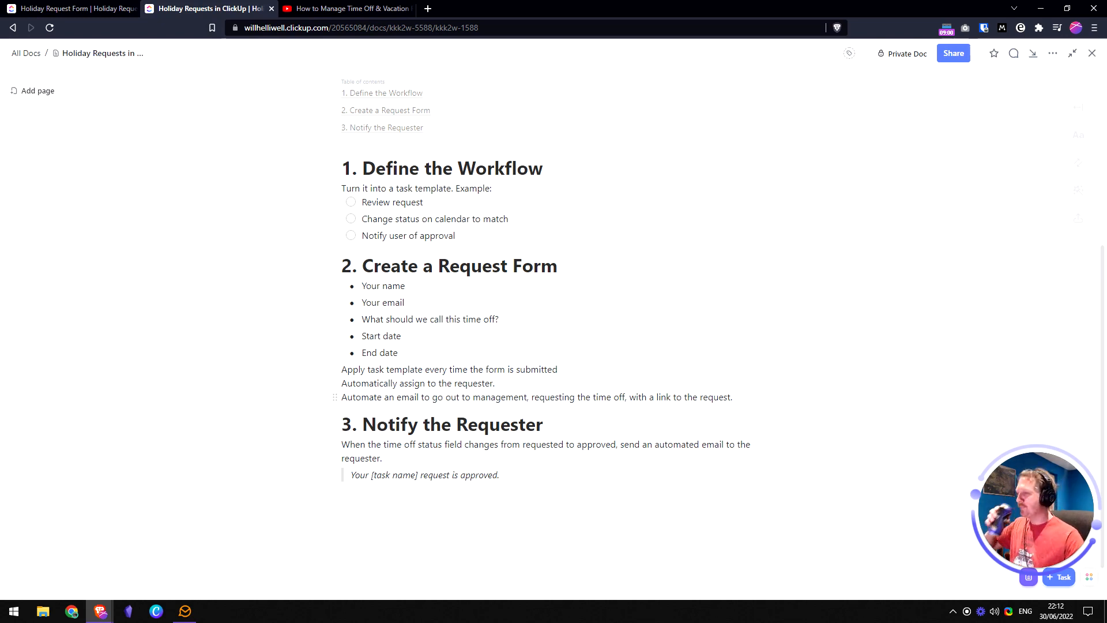
click(396, 397)
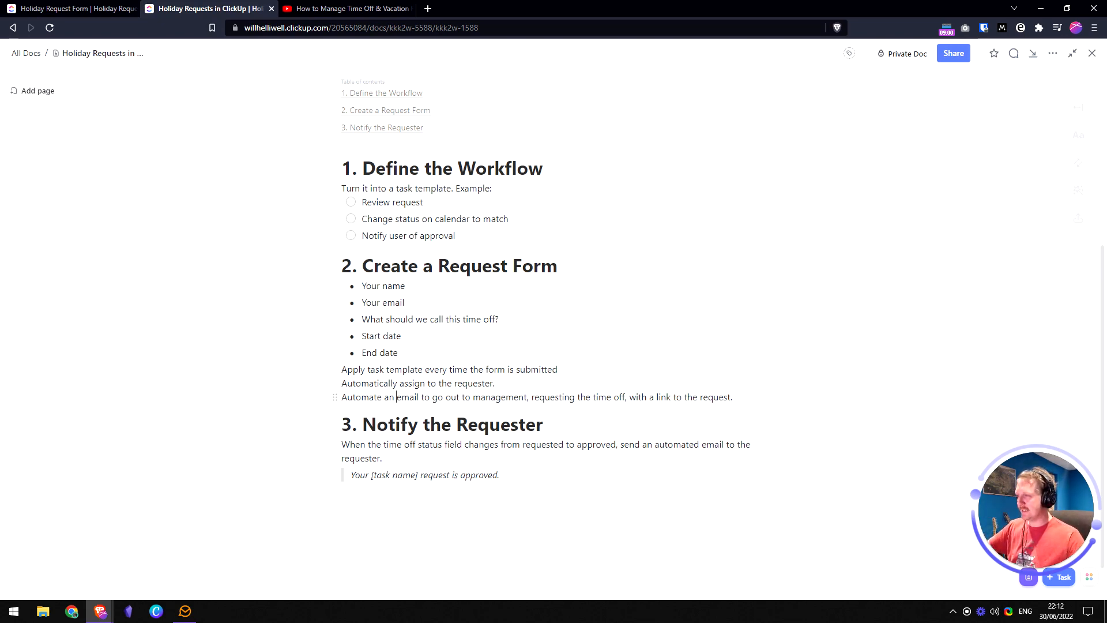
key(Home)
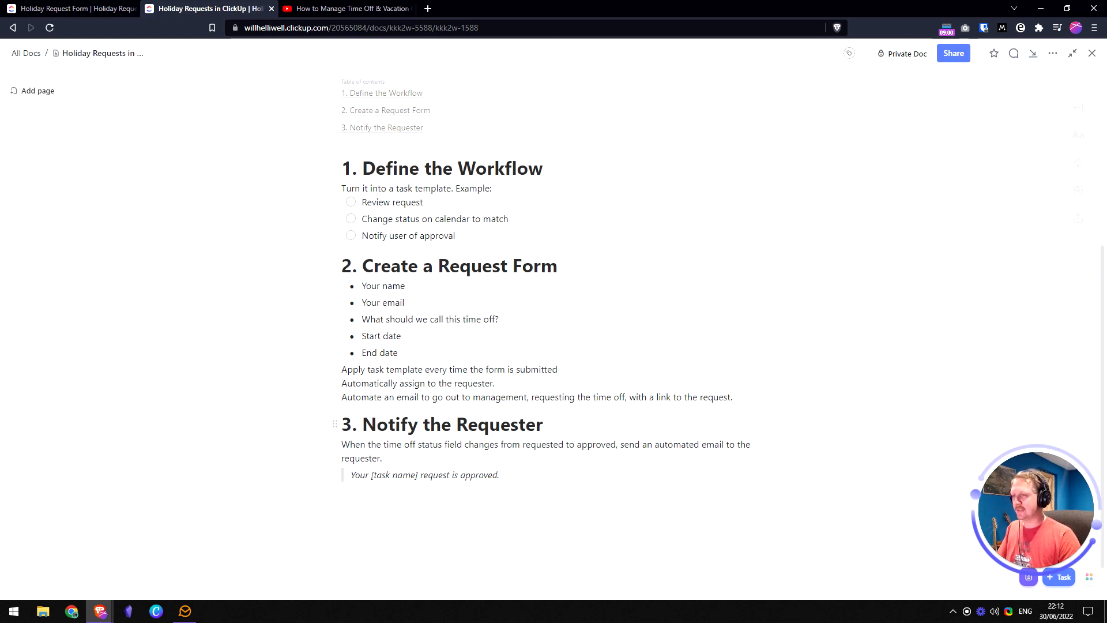
key(shift+End)
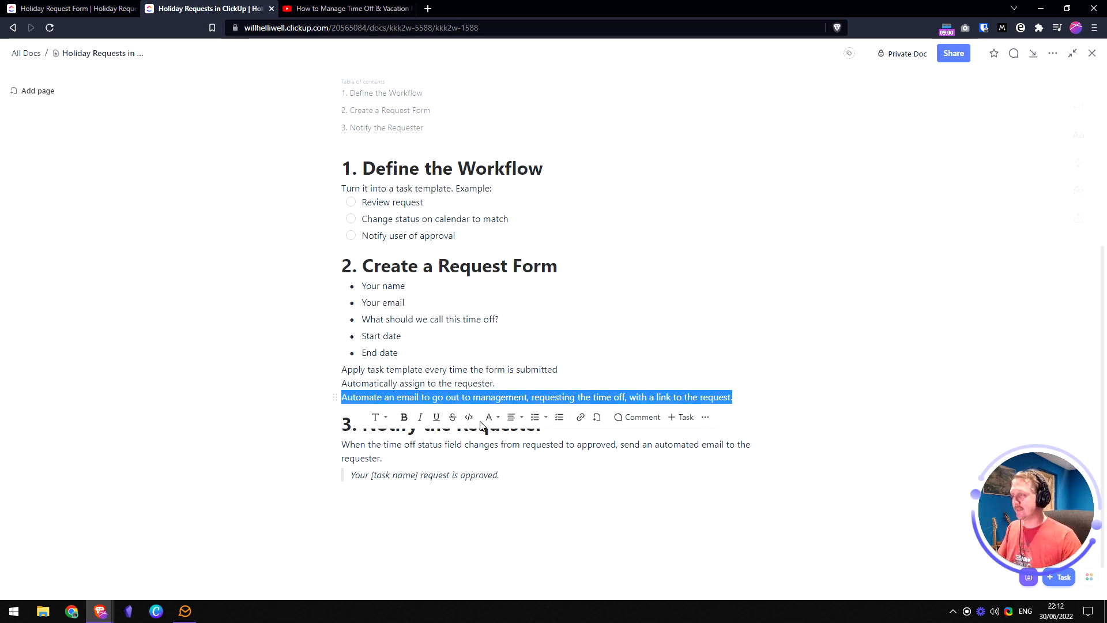
click(48, 9)
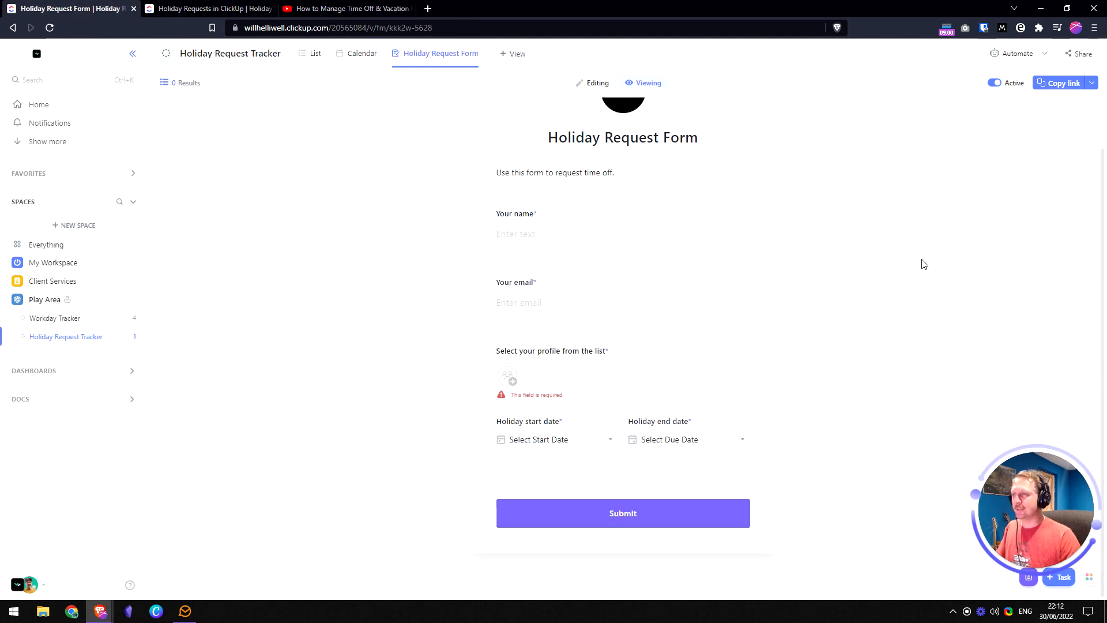
- Start a new automation for the Holiday Request Tracker and browse the Creation and Email templates
scroll(749, 311, up, 1)
click(591, 83)
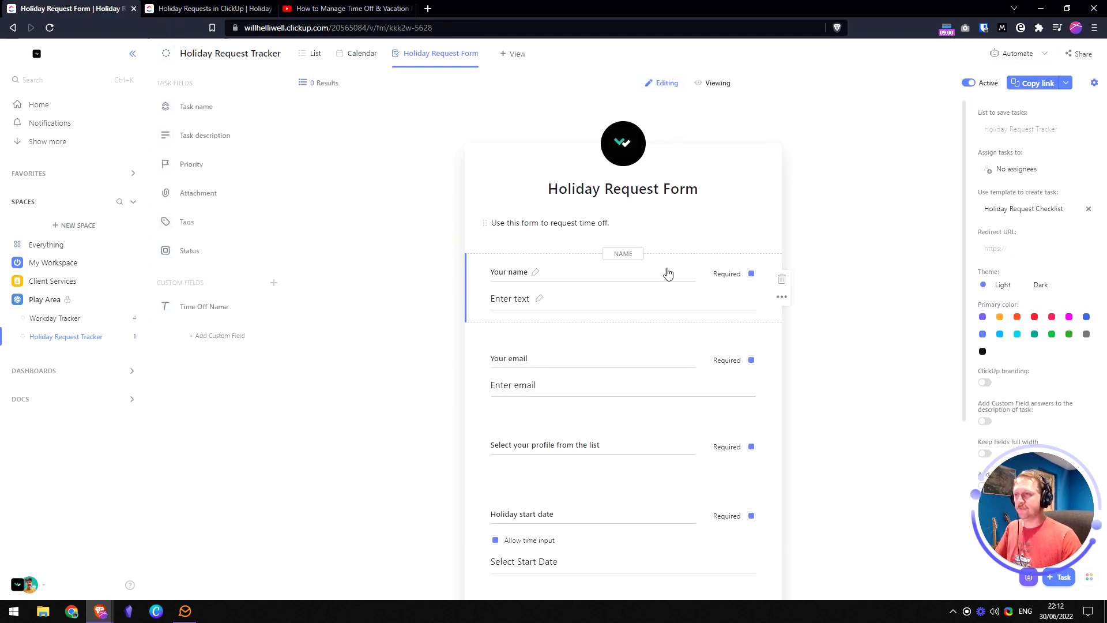
click(1011, 58)
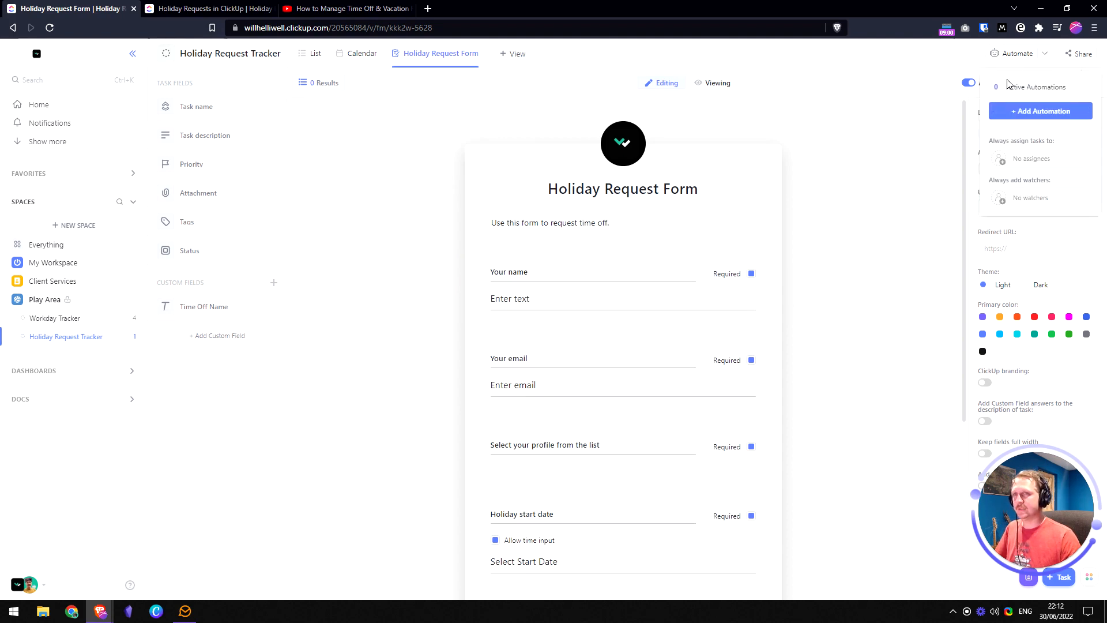
click(1026, 111)
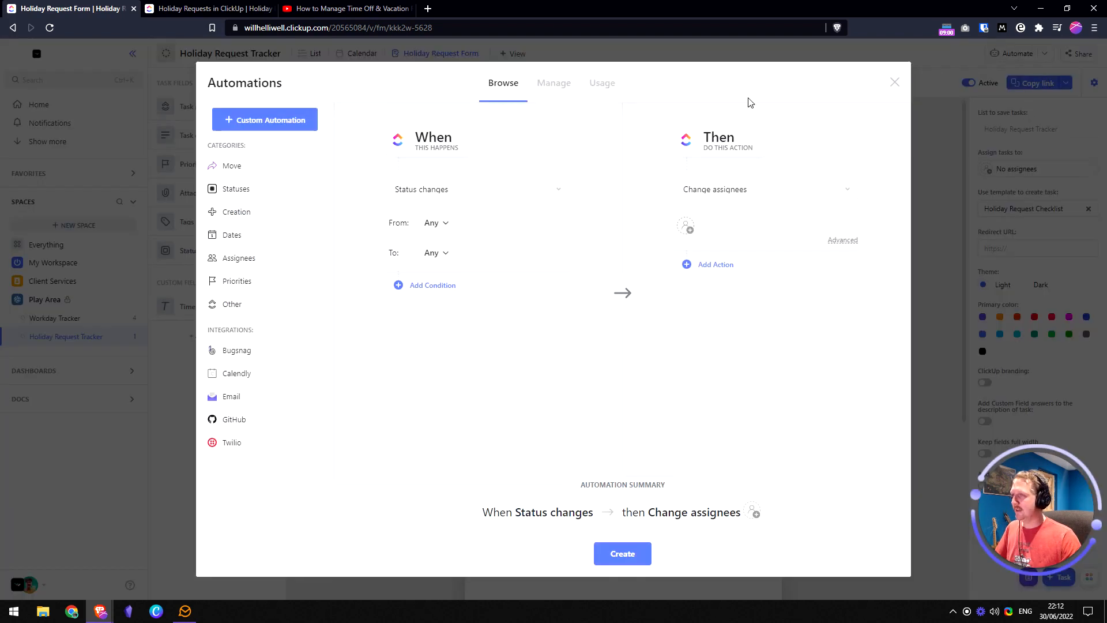
click(245, 217)
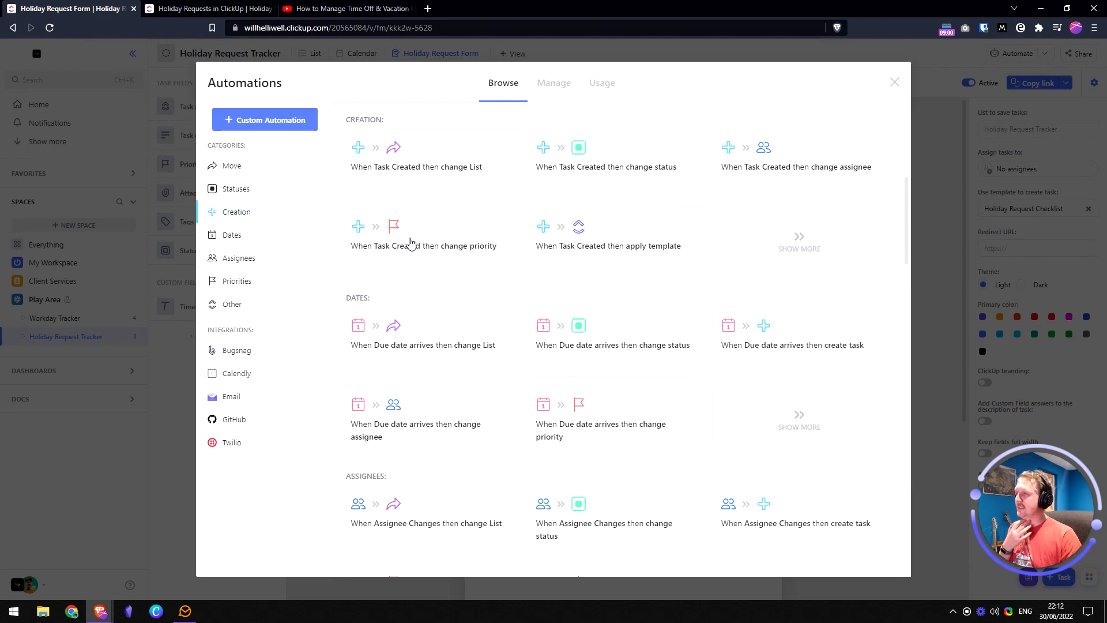
click(249, 401)
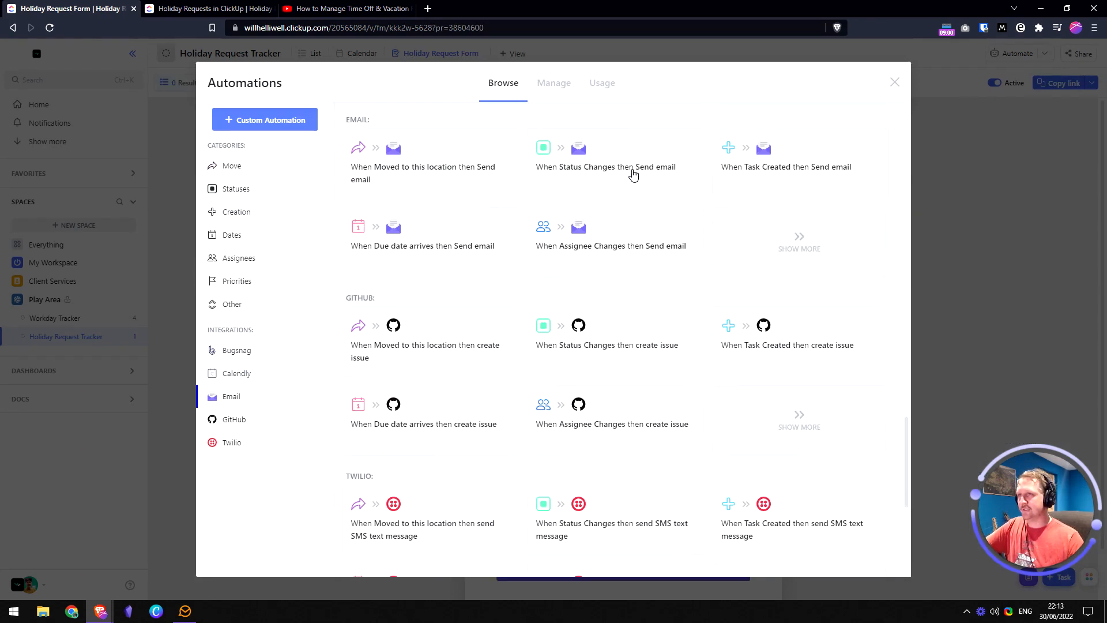
key(ctrl+Tab)
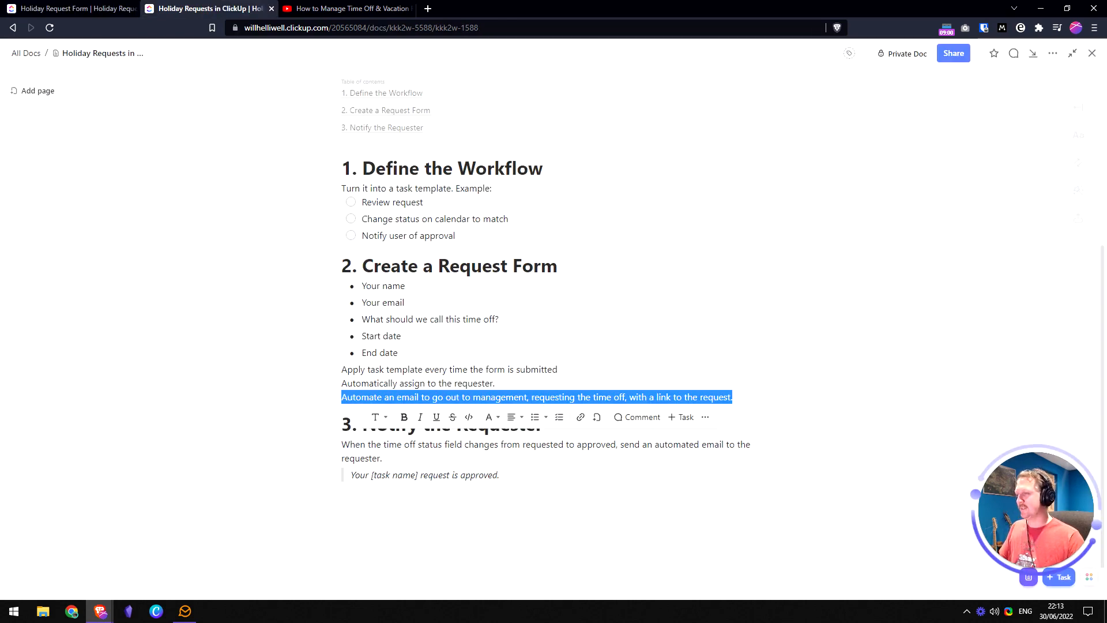
click(632, 395)
click(84, 9)
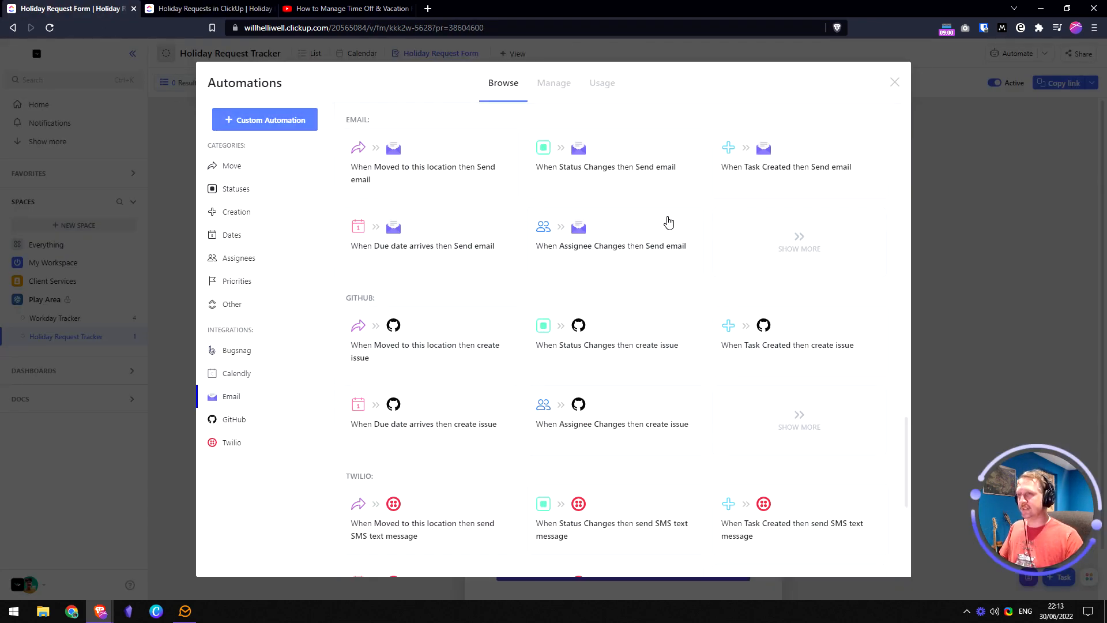
- Use the 'When Task Created then Send email' template with the chosen sending email account
click(816, 171)
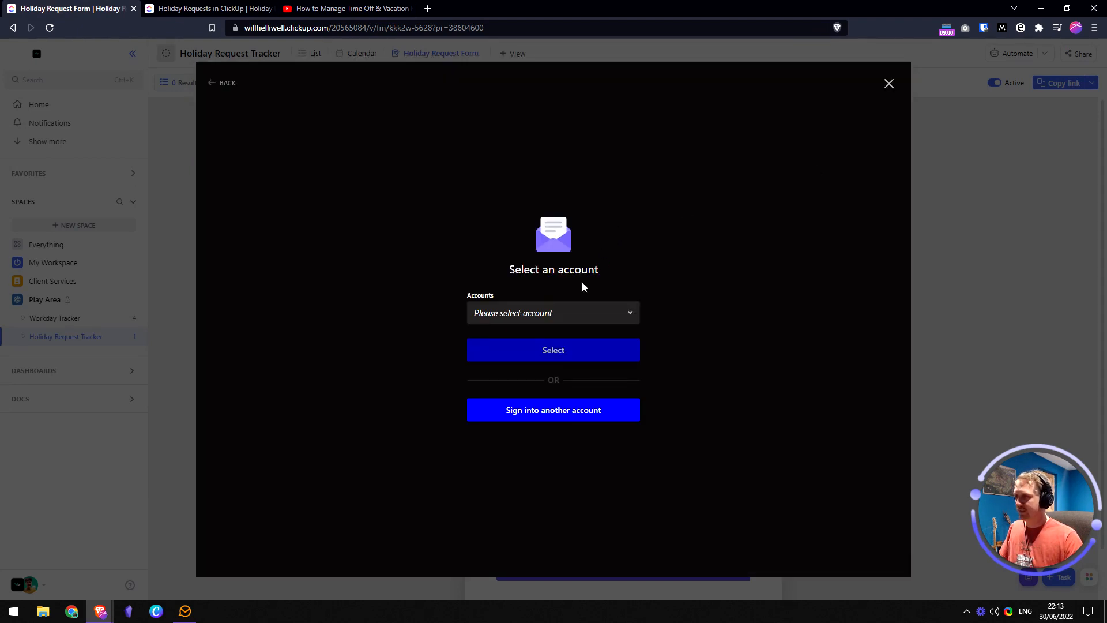
click(604, 317)
click(541, 375)
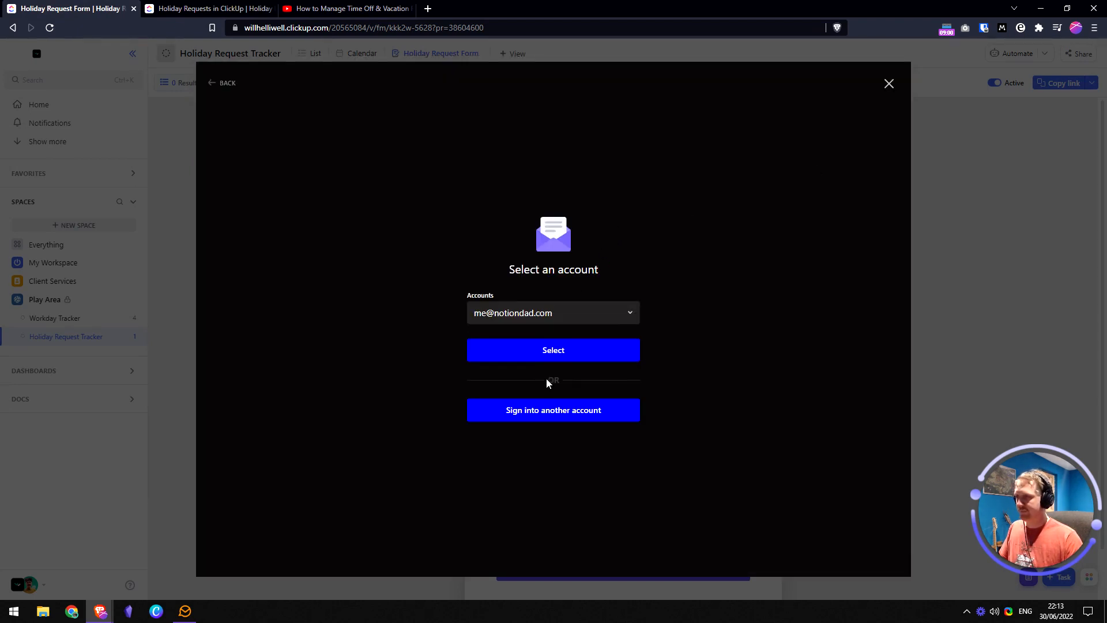
click(578, 359)
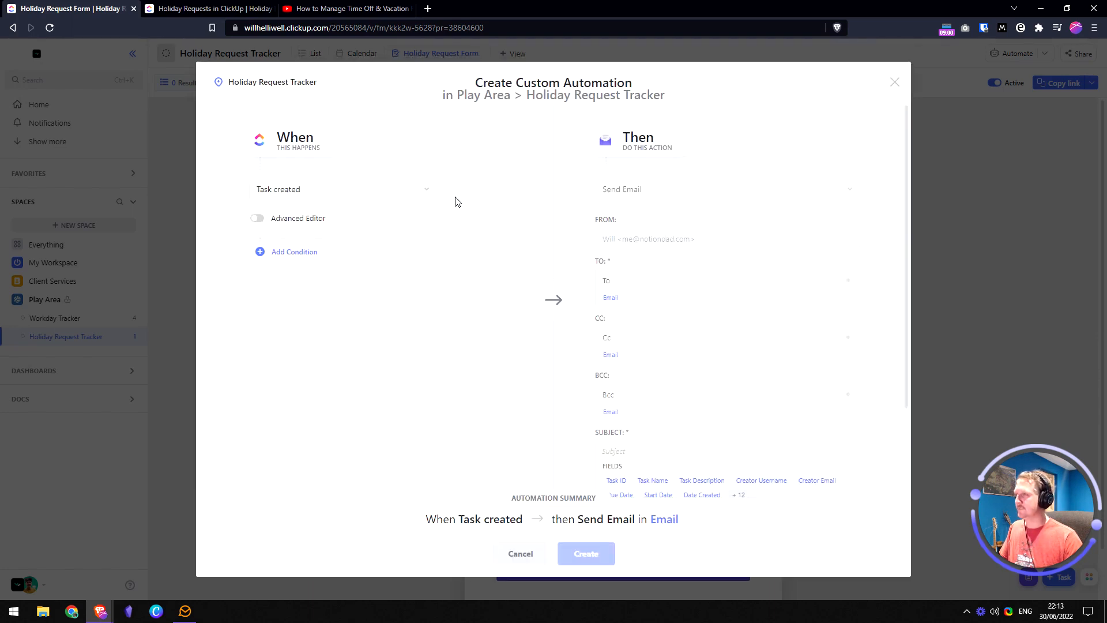
- Enable Advanced Editor and untick Templates, Automations and Users so only Forms trigger it
click(257, 219)
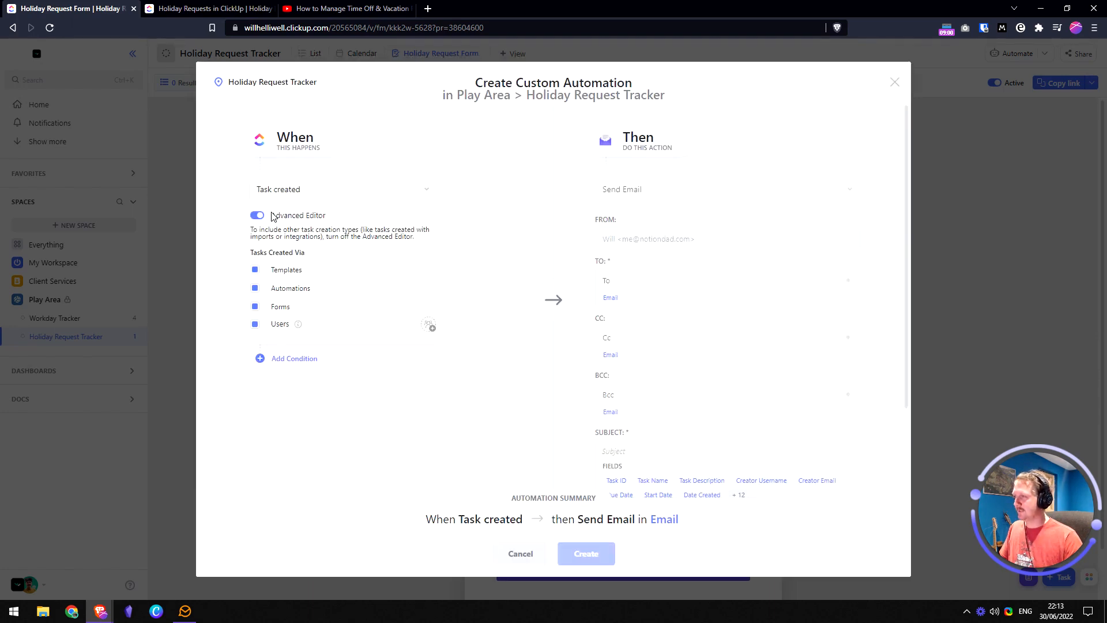
click(255, 269)
click(254, 287)
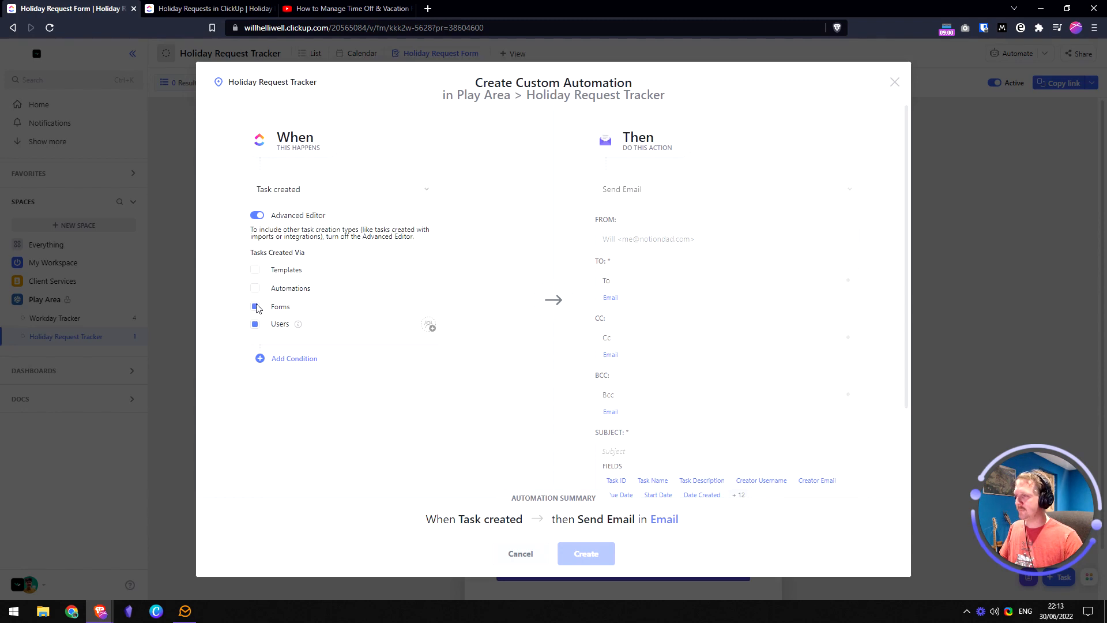
click(255, 325)
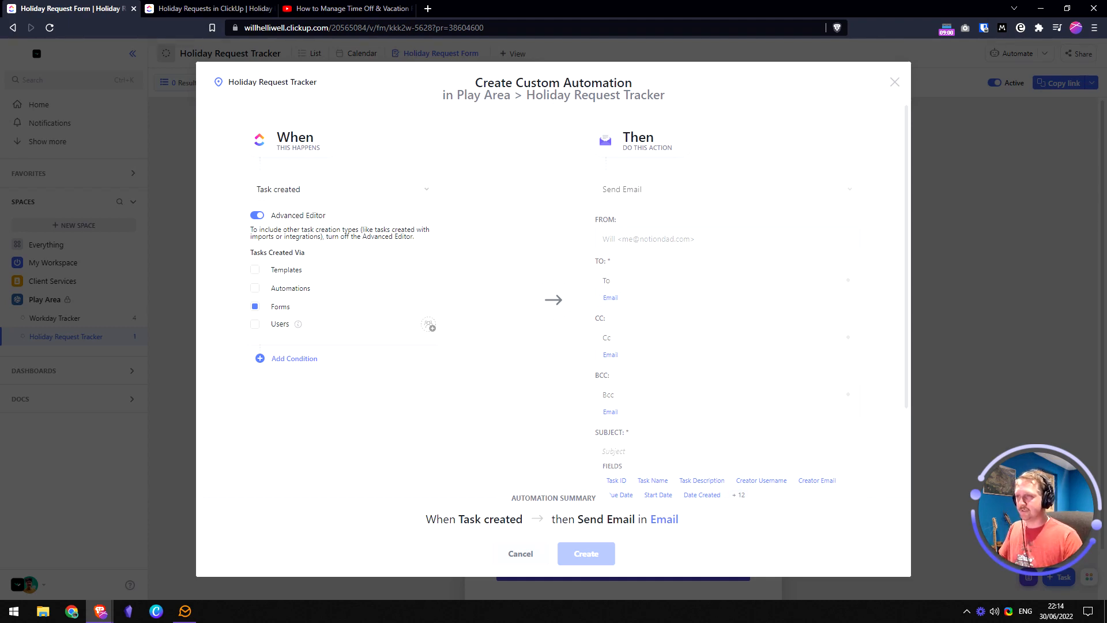
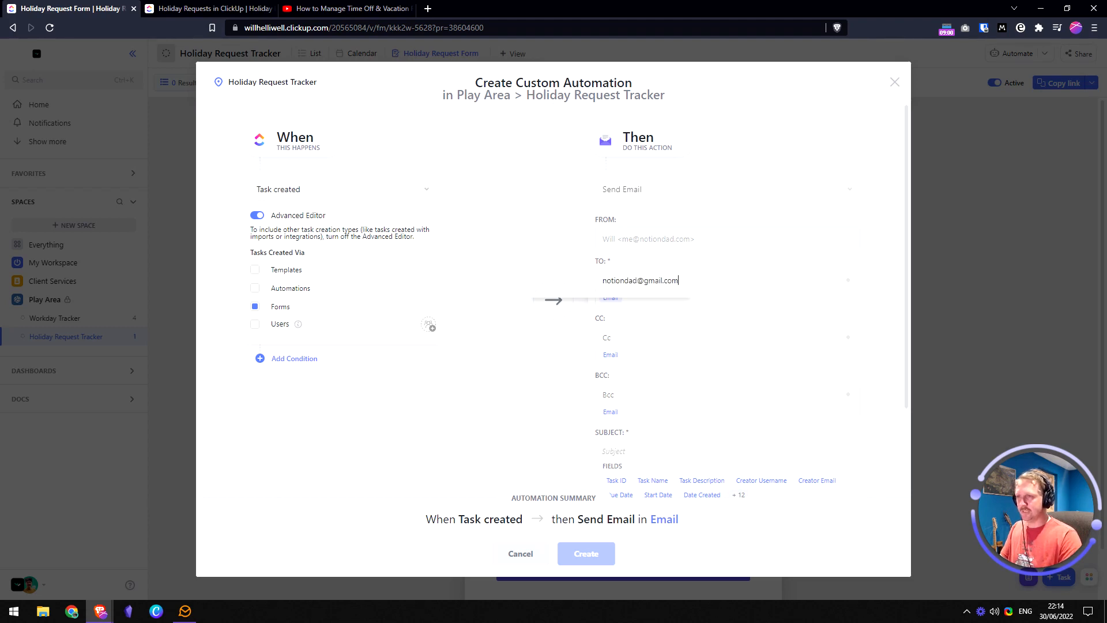
- Add management's email address as the To recipient, checking the plan doc's requirements
key(Return)
scroll(682, 212, up, 1)
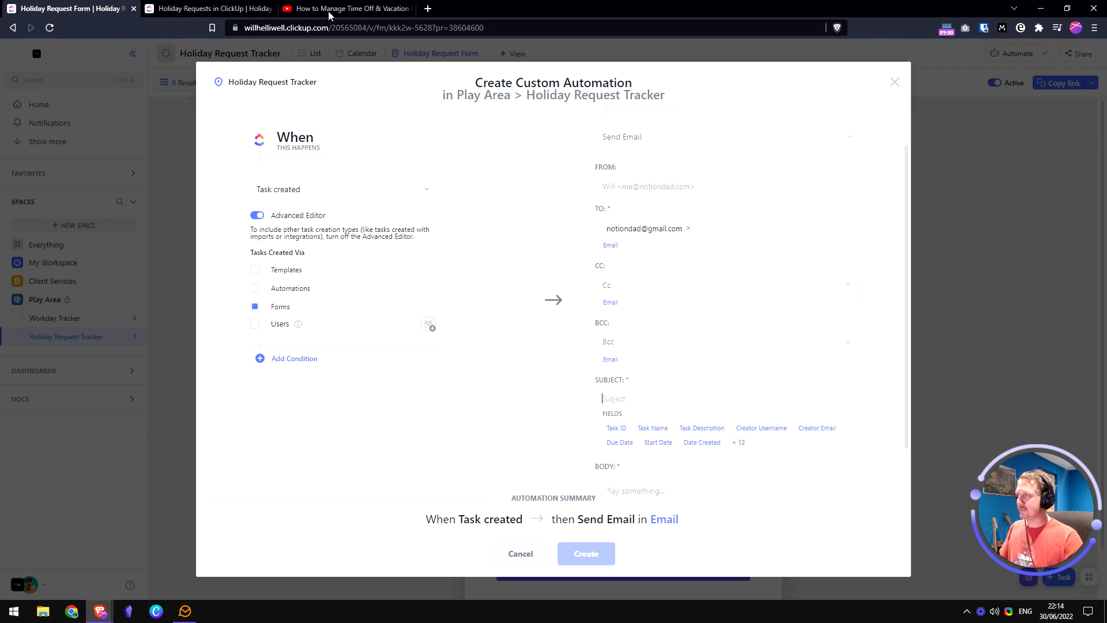
click(208, 8)
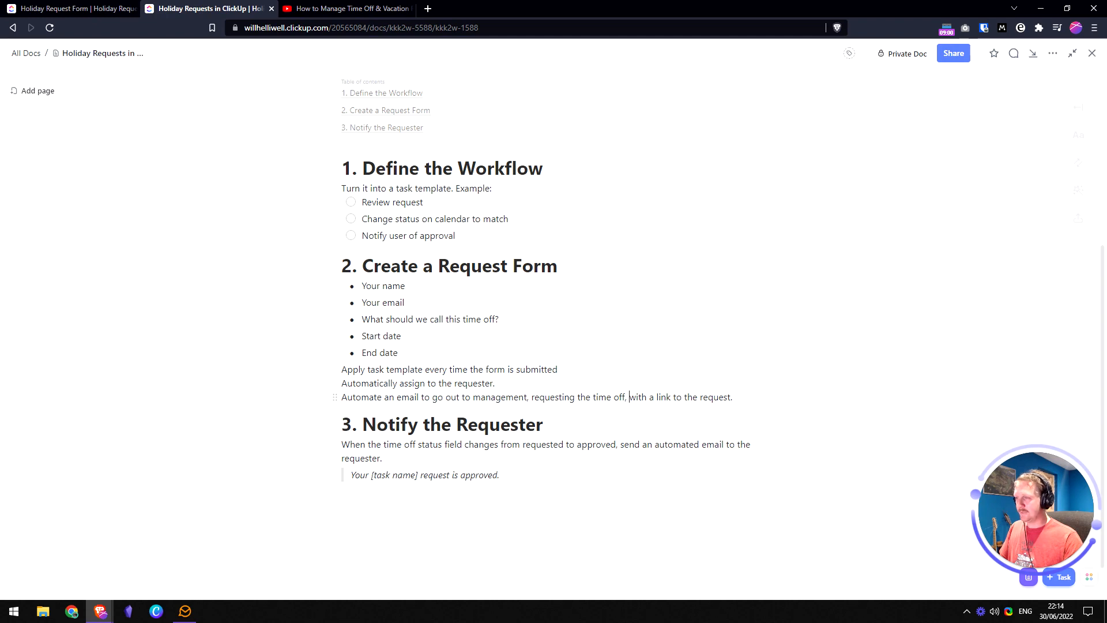
click(61, 8)
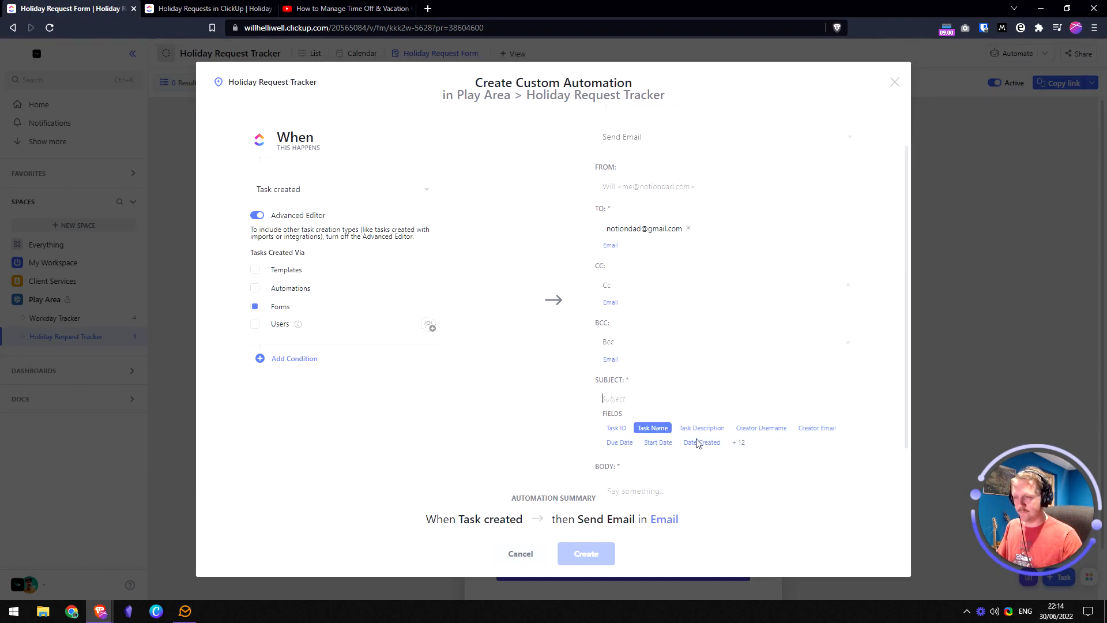
- Draft the request message in Subject with Name, Start Date and Due Date fields, then cut it
click(738, 443)
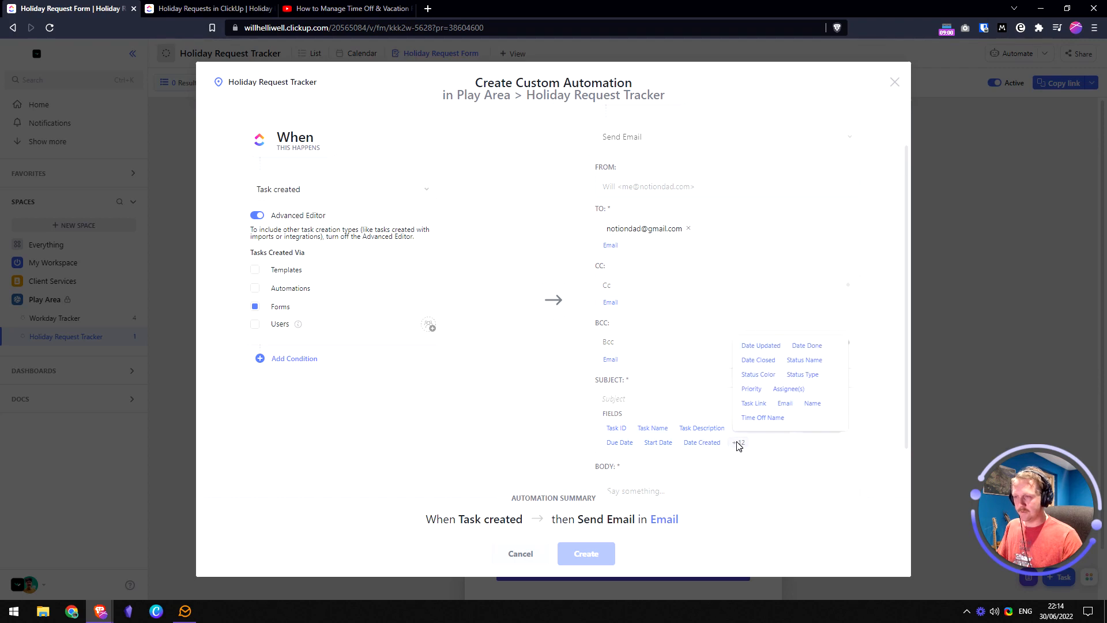
click(813, 404)
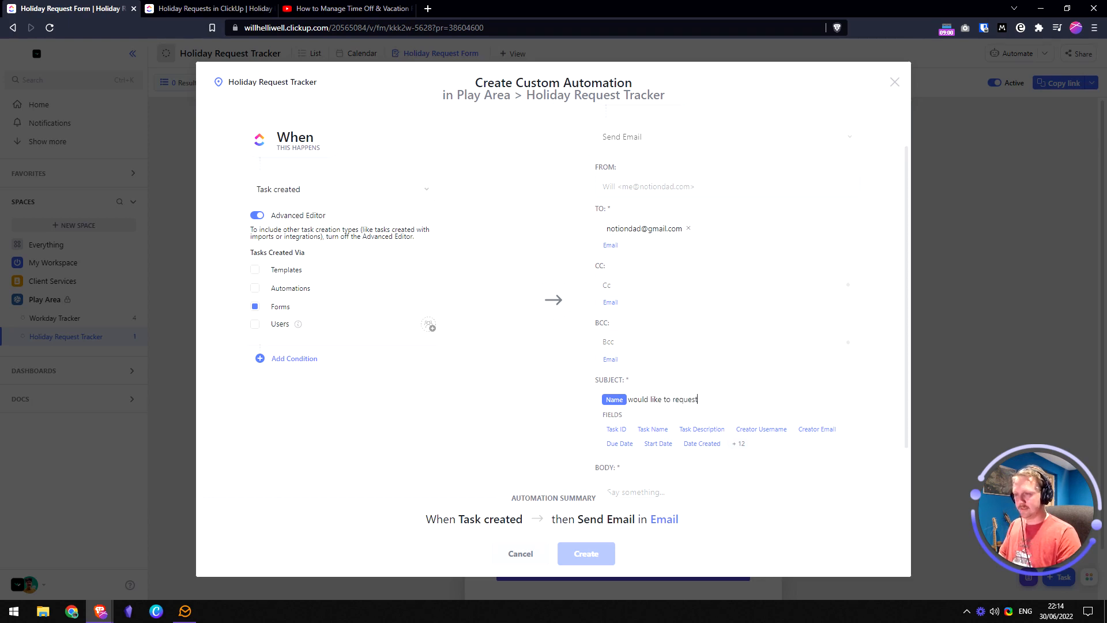
text(time off. They have requested th)
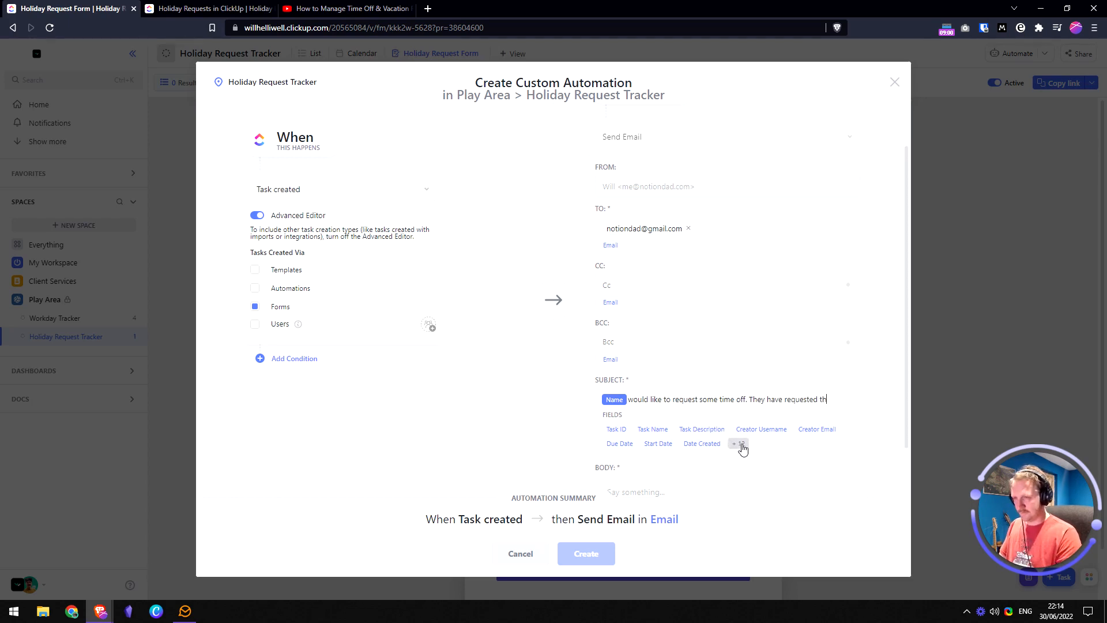
text(iday to start)
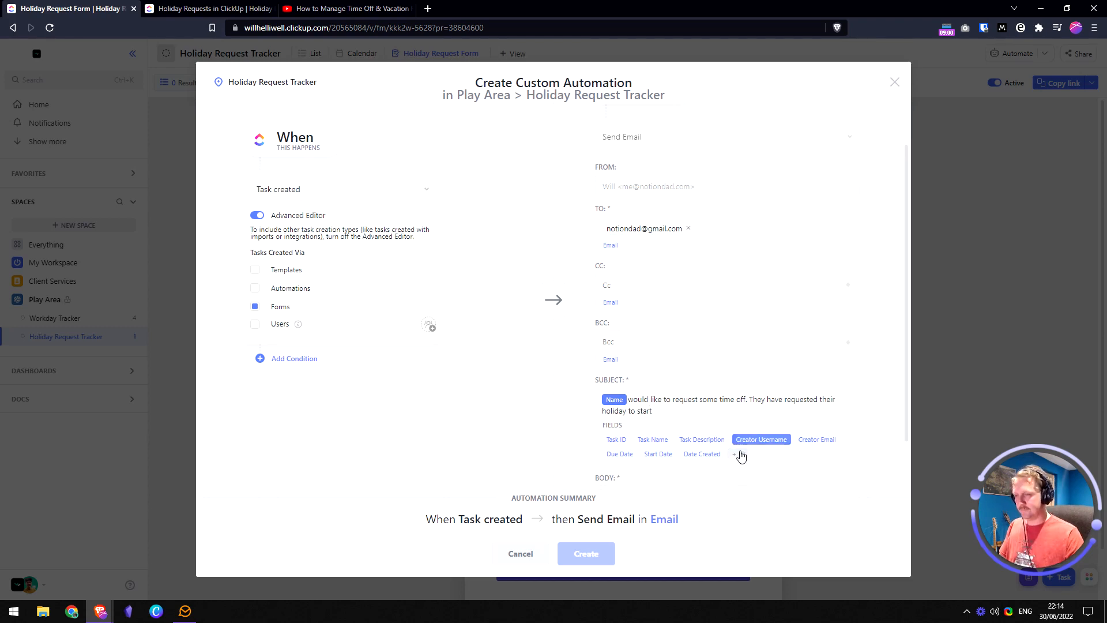
click(657, 454)
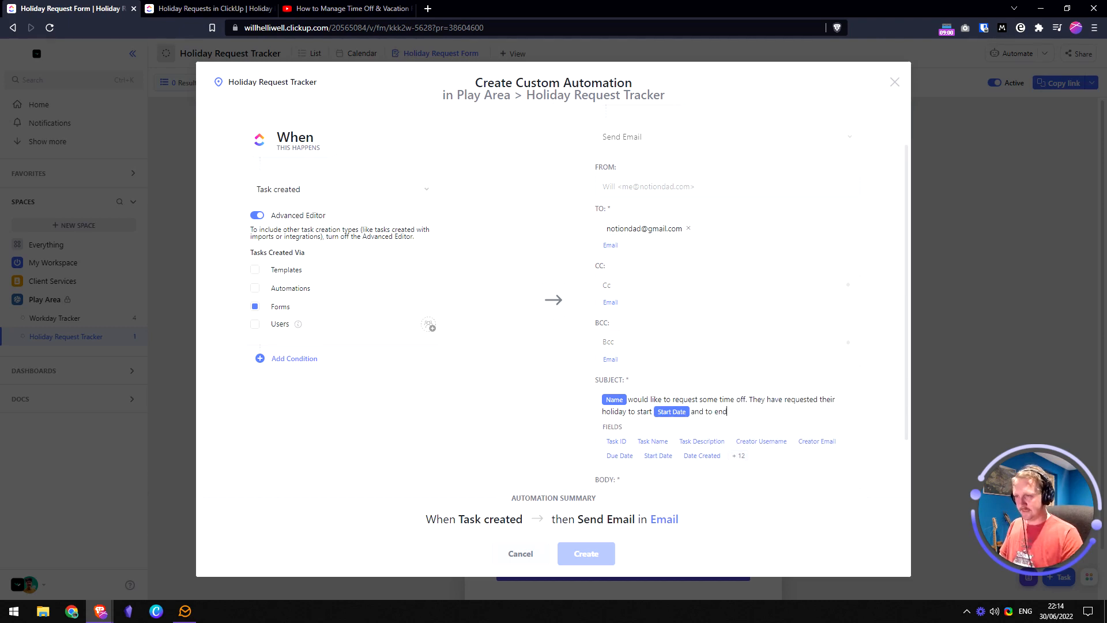
click(620, 455)
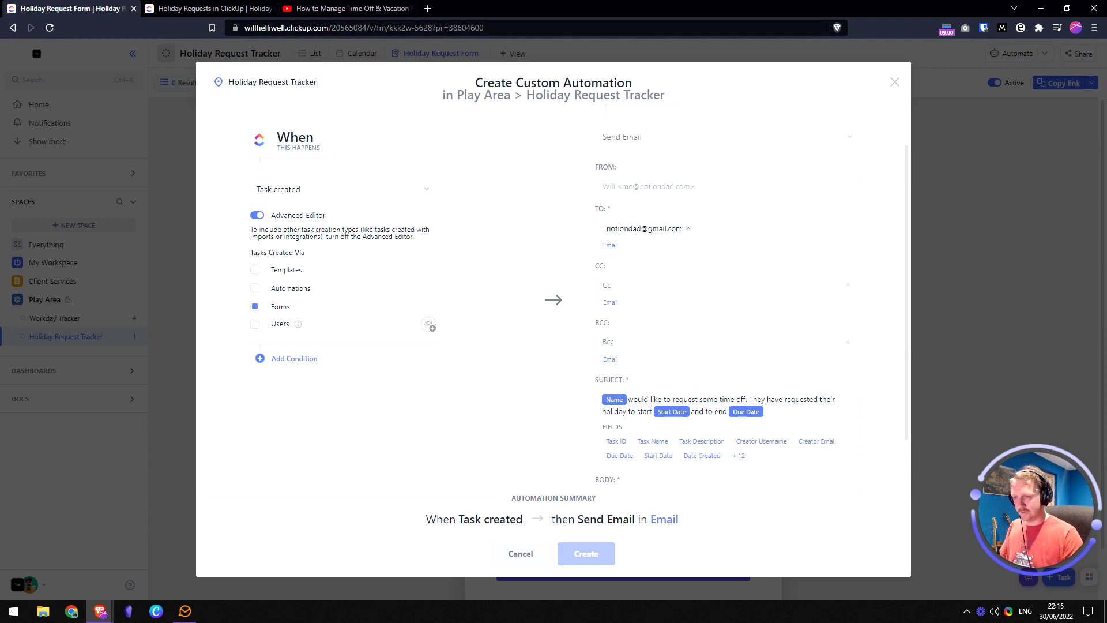
key(BackSpace)
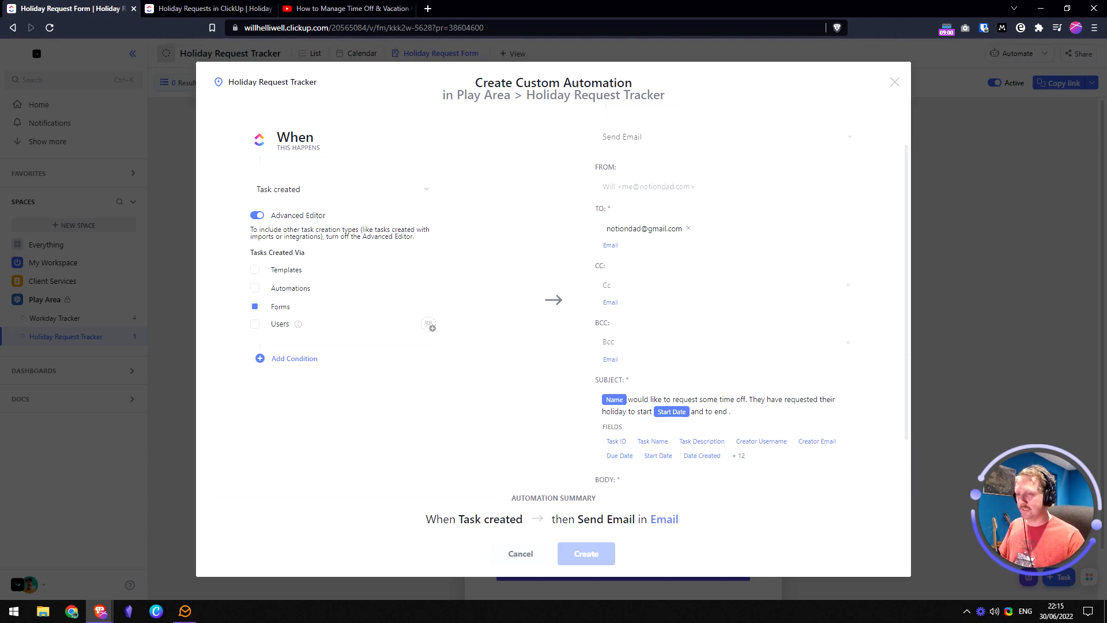
key(ctrl+z)
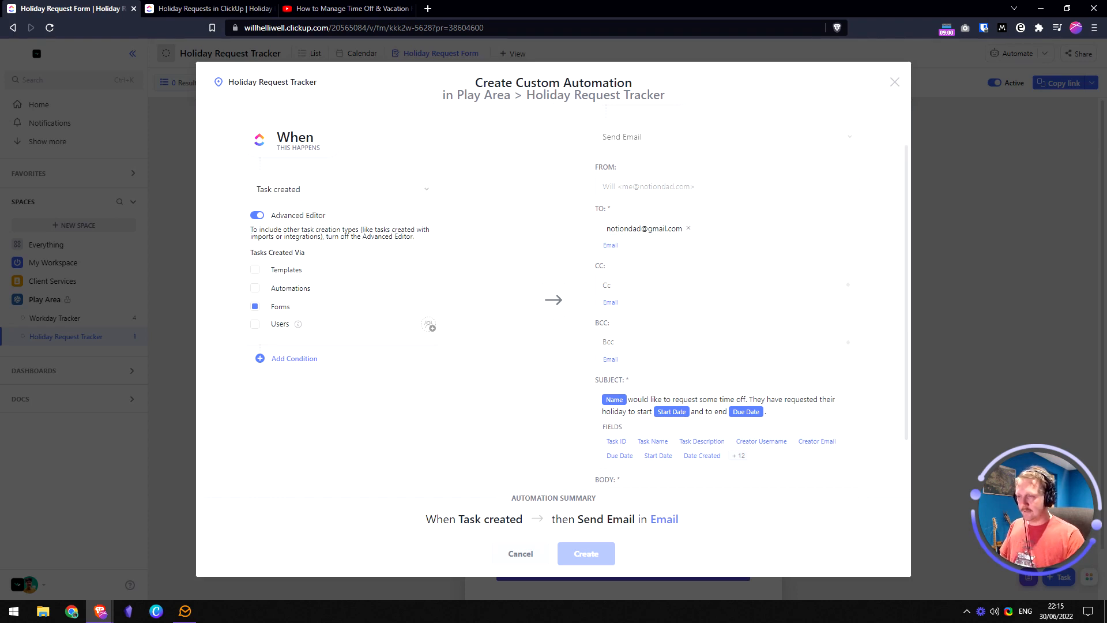
scroll(797, 358, down, 2)
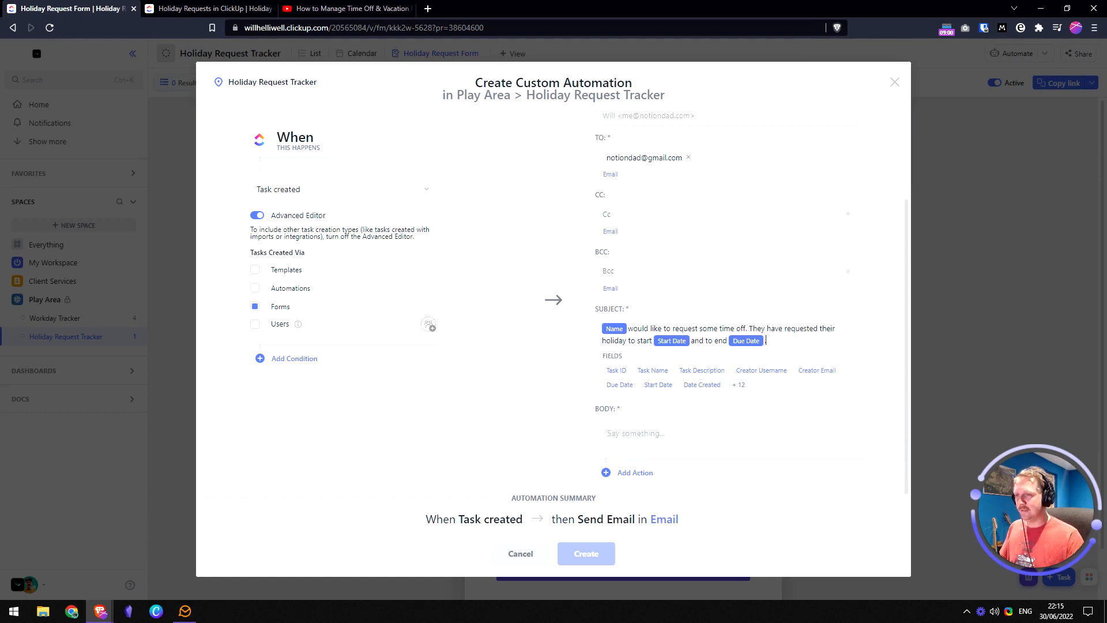
key(ctrl+a)
key(ctrl+c)
key(BackSpace)
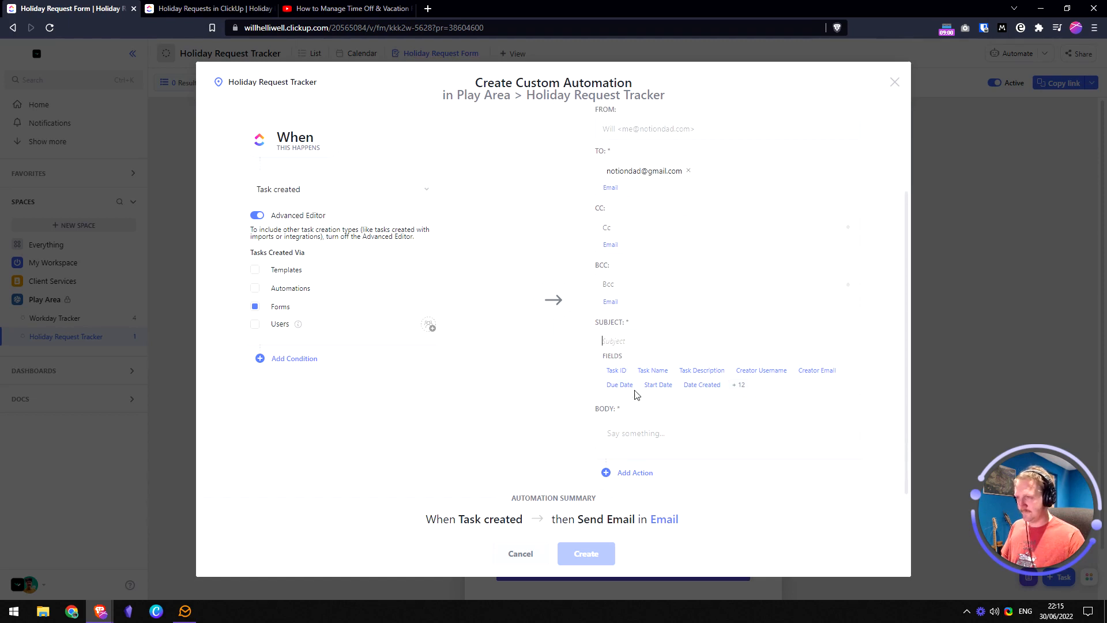
- Paste the drafted message into the Body and put 'Start date:' on its own line
click(651, 427)
key(ctrl+v)
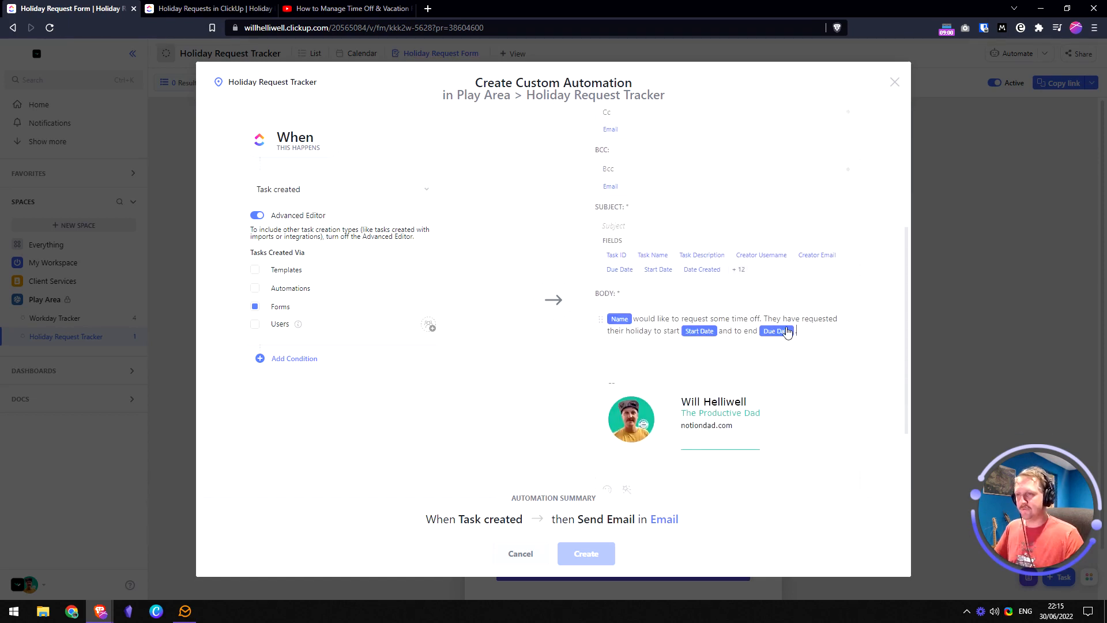
click(763, 319)
key(BackSpace)
key(Return)
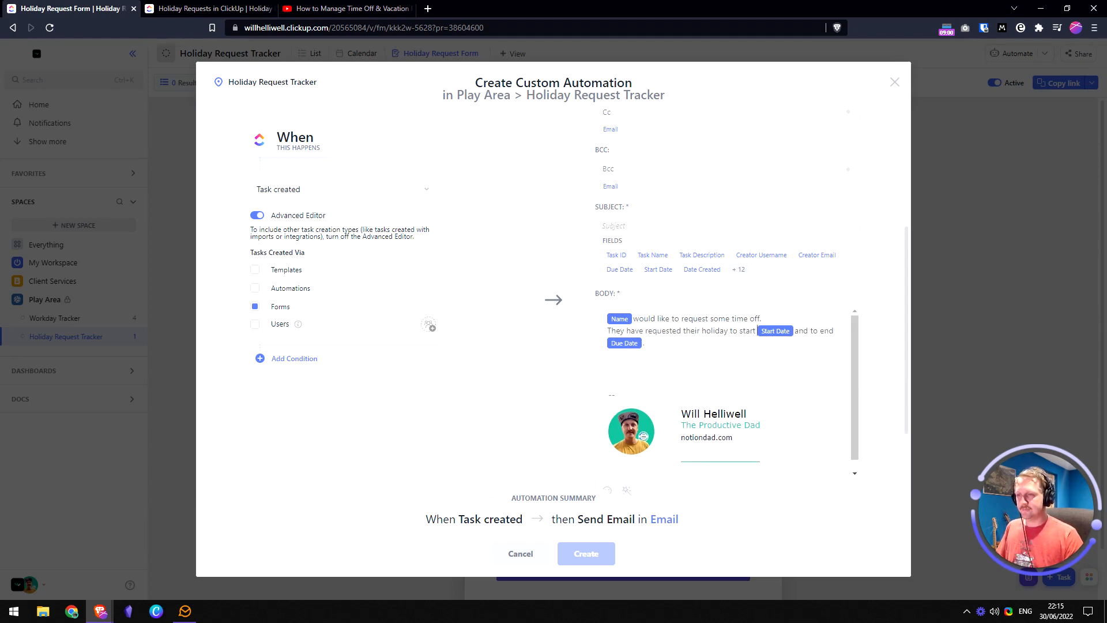
key(shift+Home)
key(BackSpace)
text(Start d)
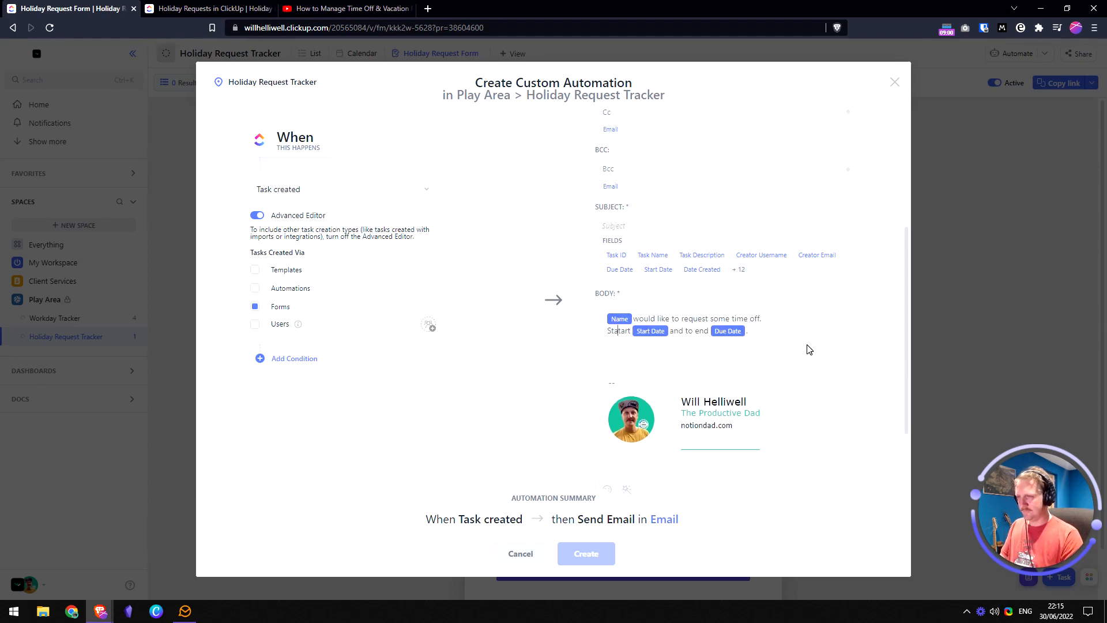
text(ate)
key(ctrl+shift+Right)
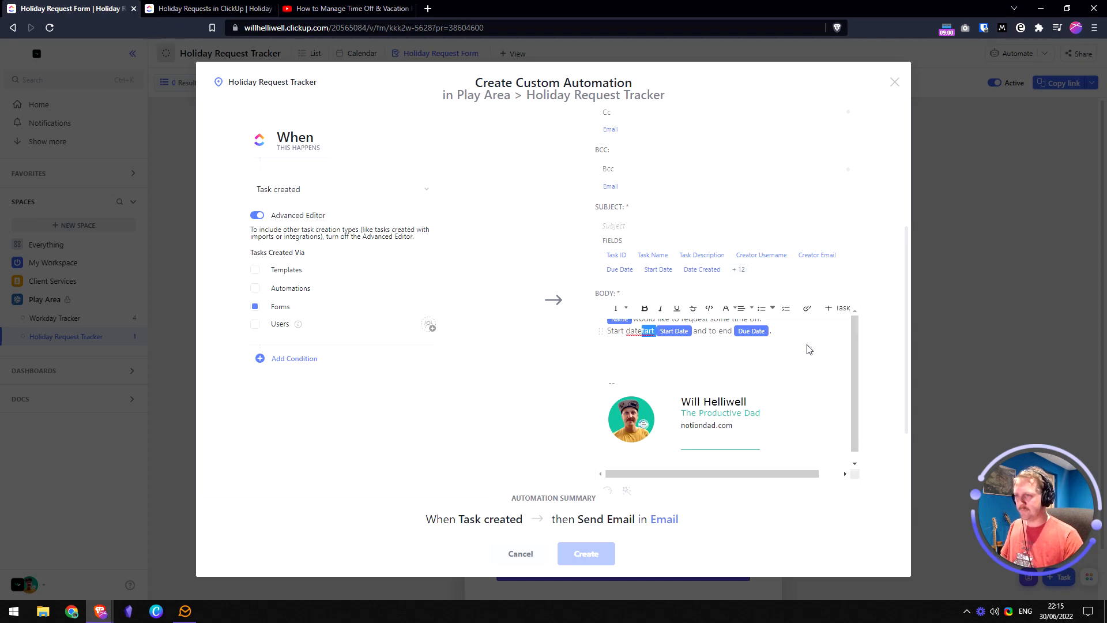
text(:)
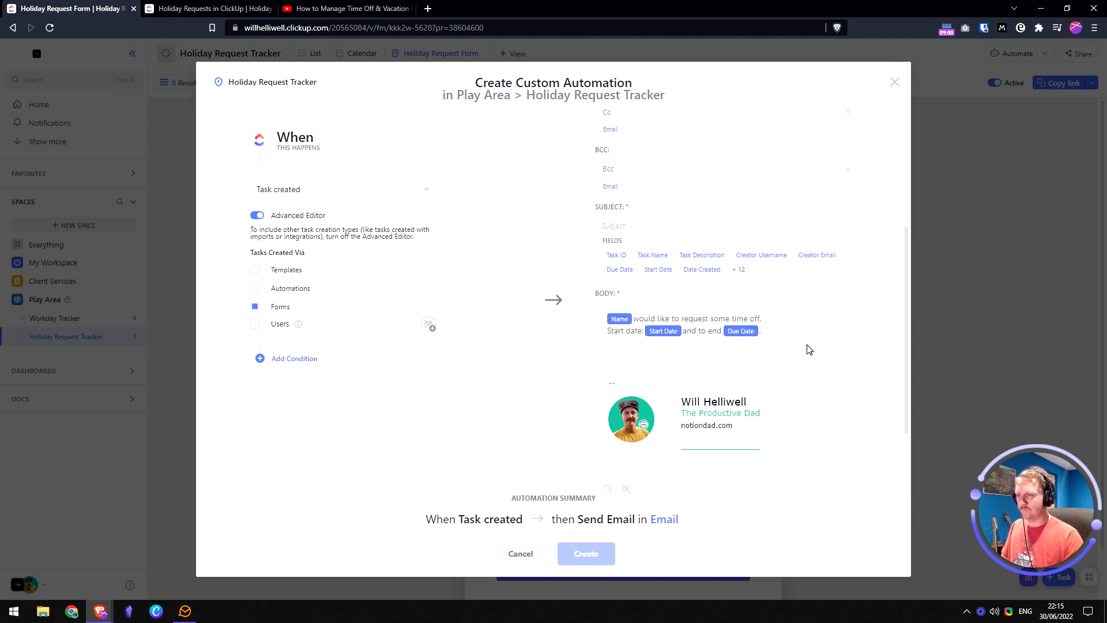
- Move 'End date:' onto its own line and add a blank line above 'Start date:'
key(Return)
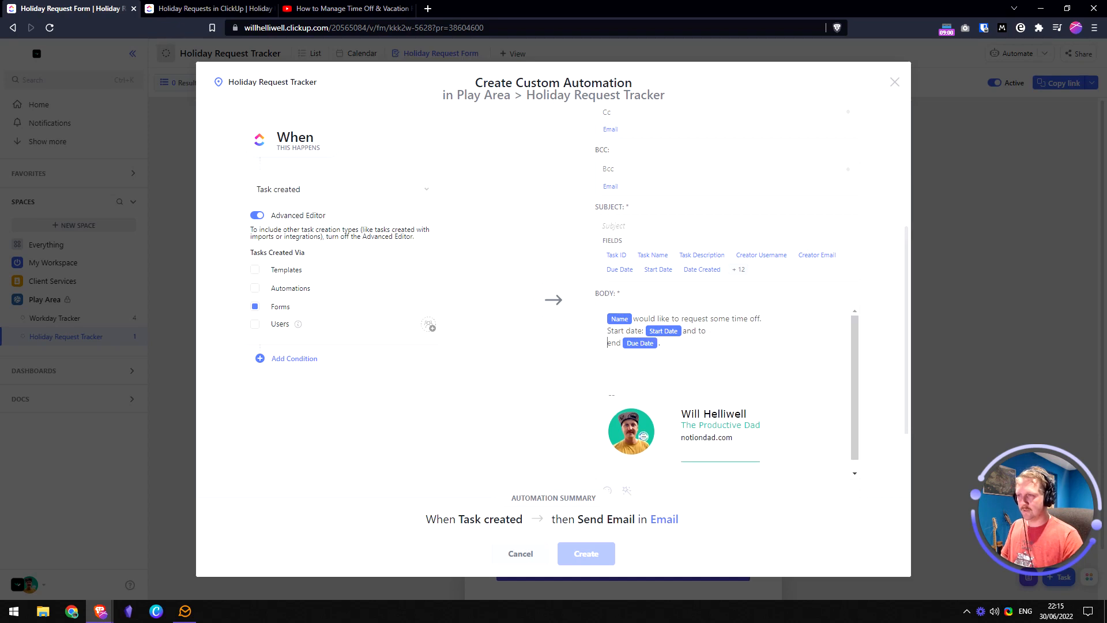
key(Delete)
text(End)
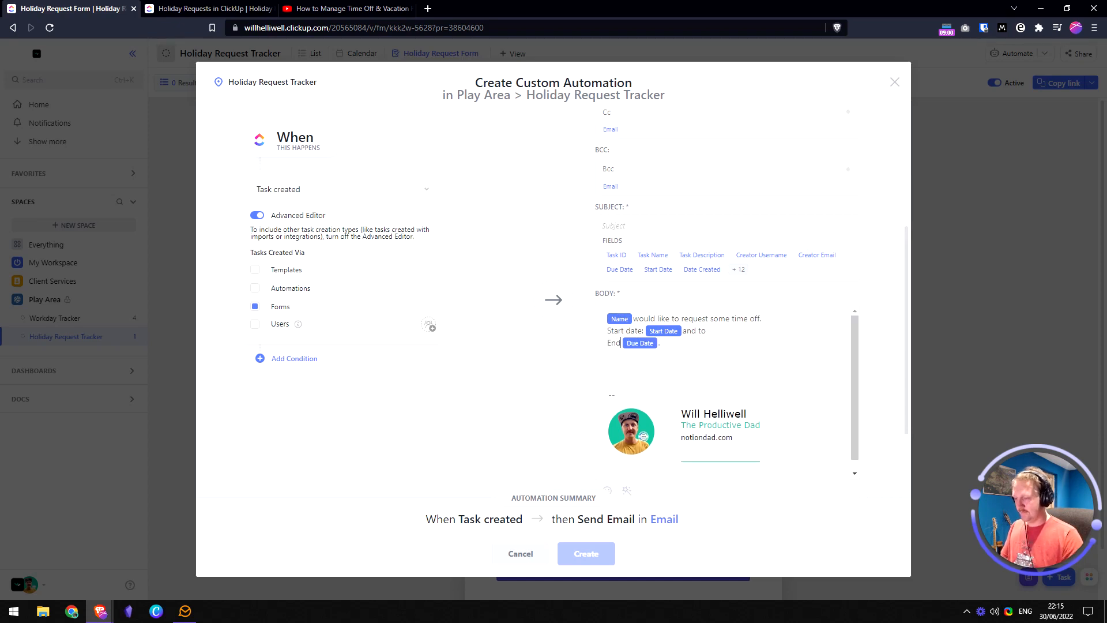
text( date:)
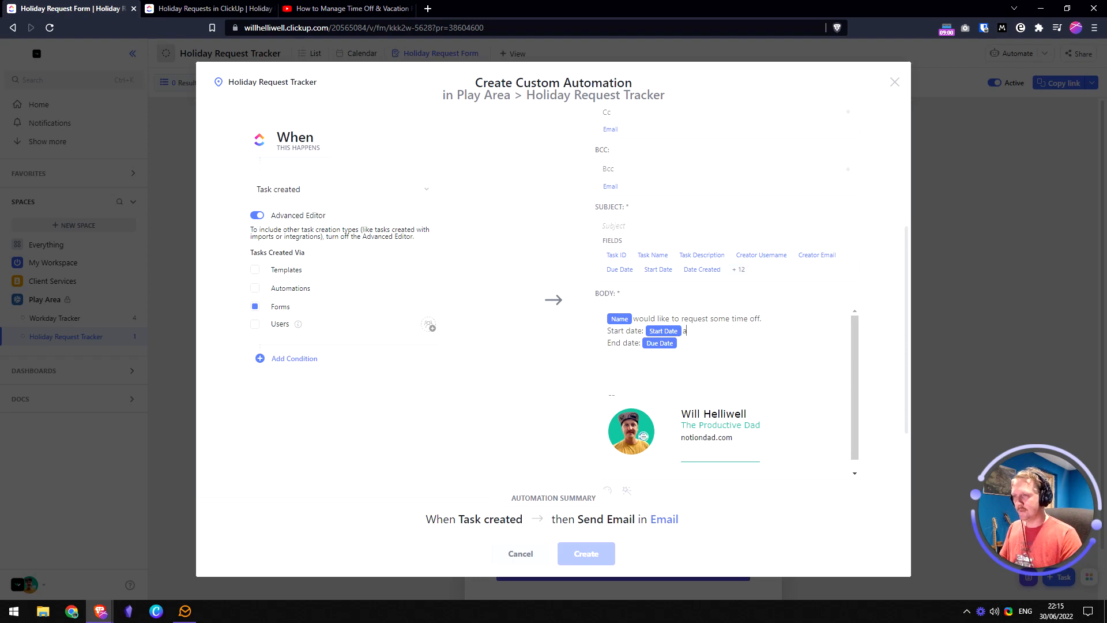
key(BackSpace)
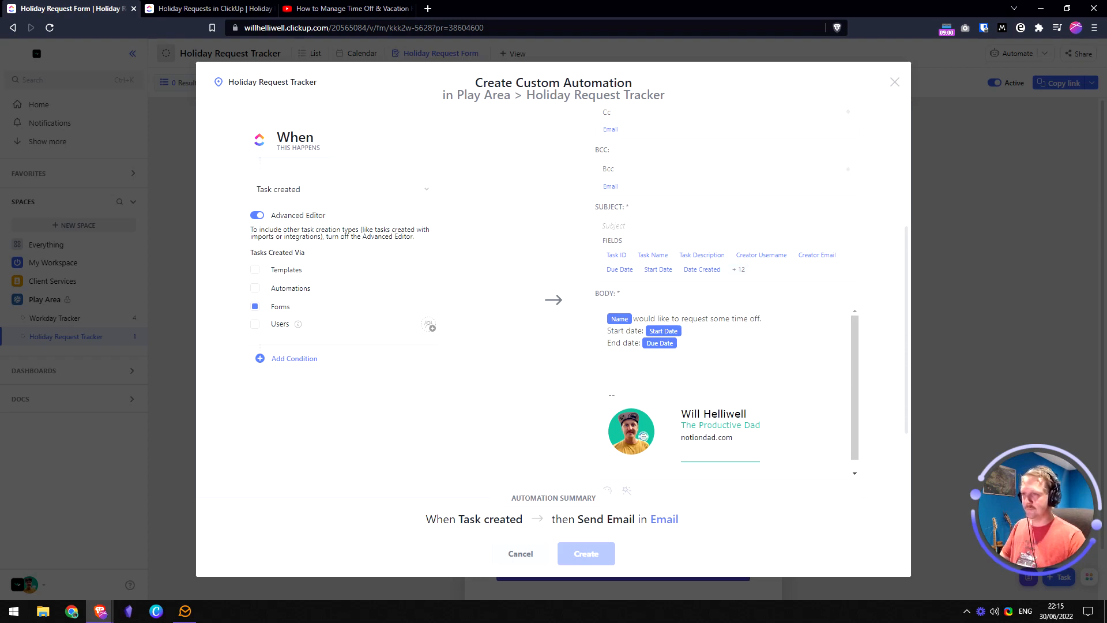
key(Home)
key(Return)
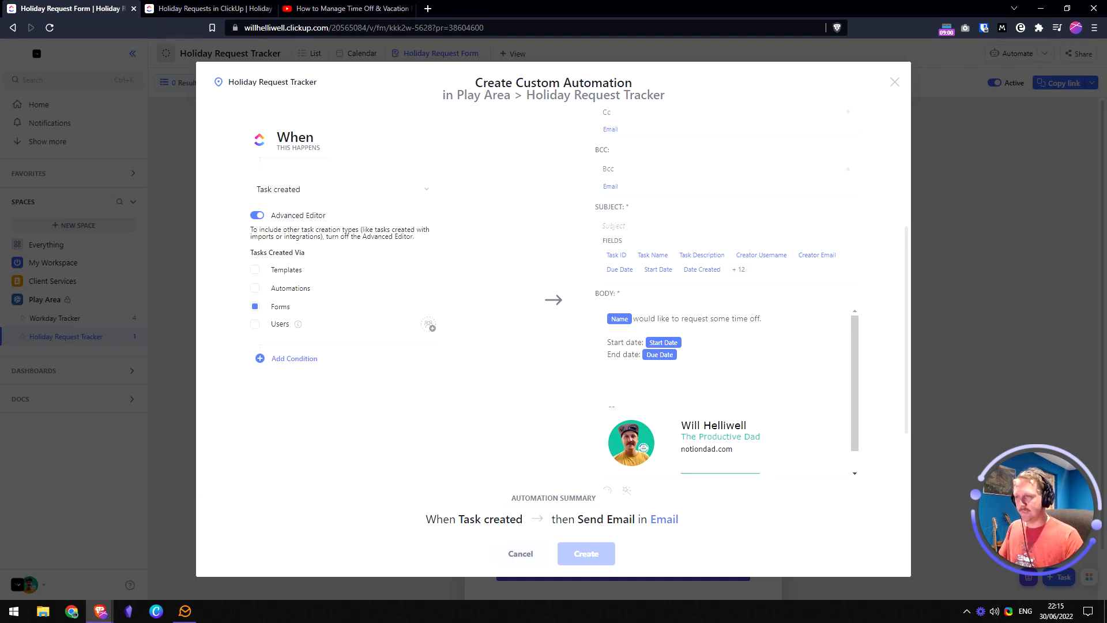
scroll(711, 402, up, 1)
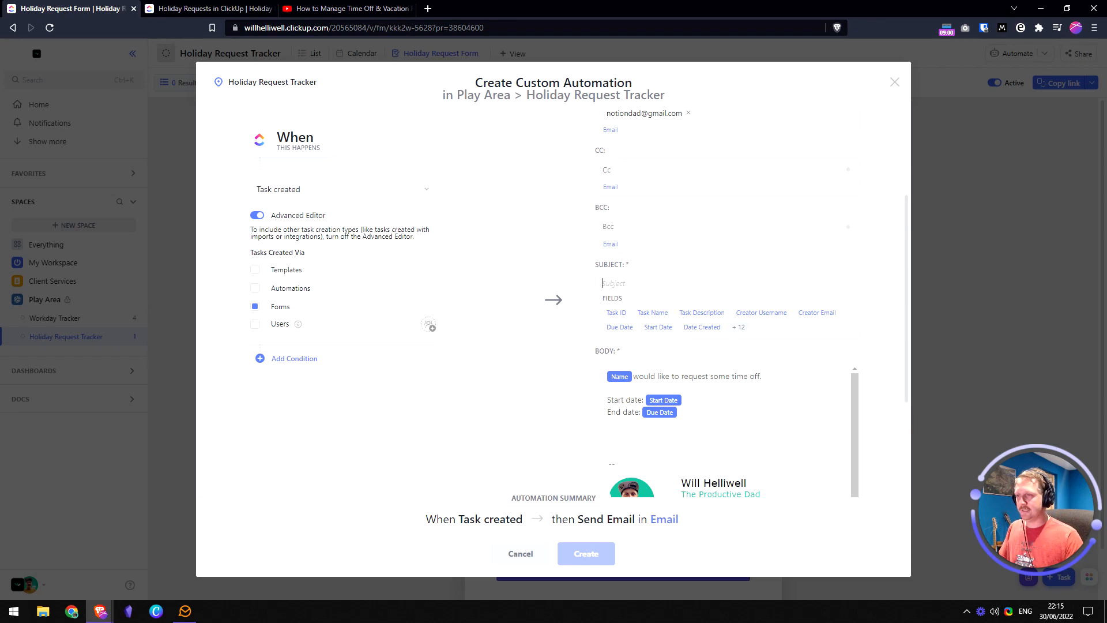
- Insert the Name field into the subject, preceded by 'Time Off Request from'
click(741, 328)
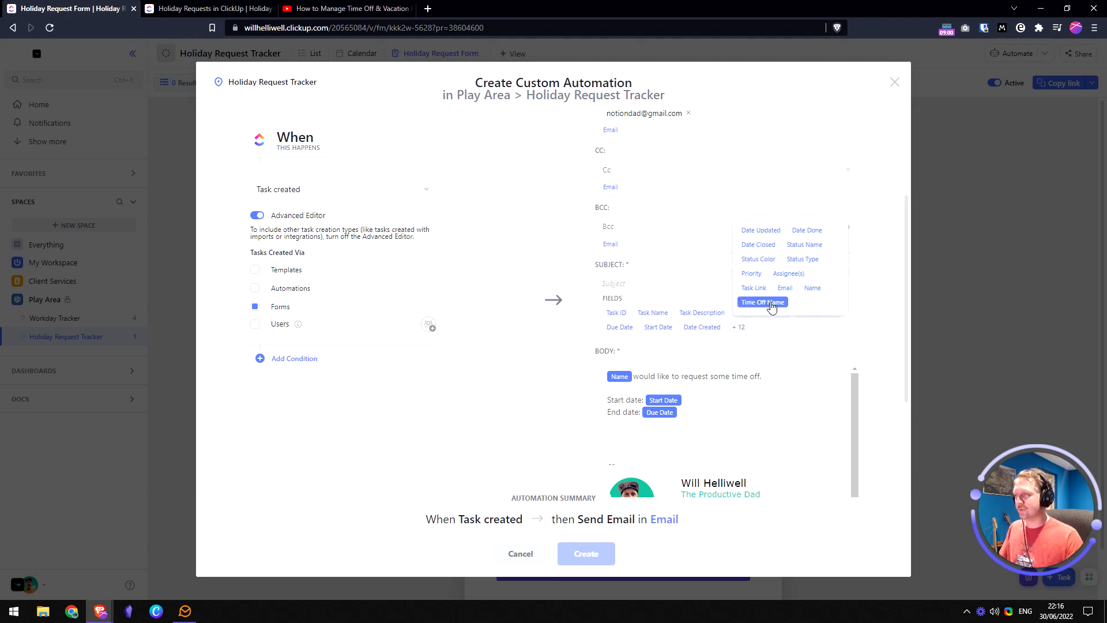
click(812, 287)
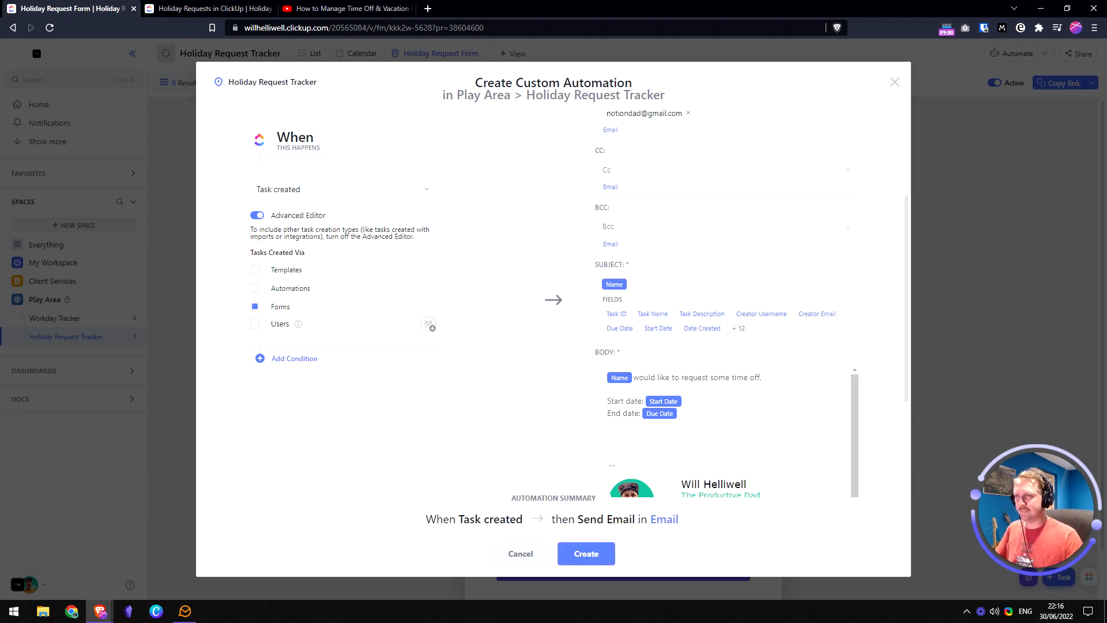
text(Time Off Re)
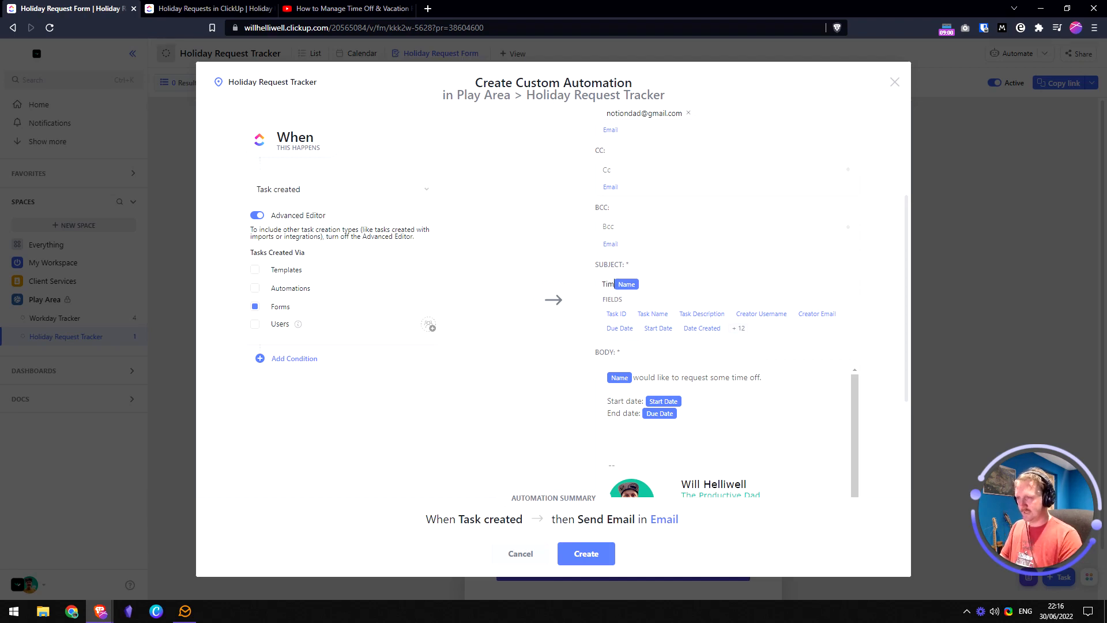
text(quest from)
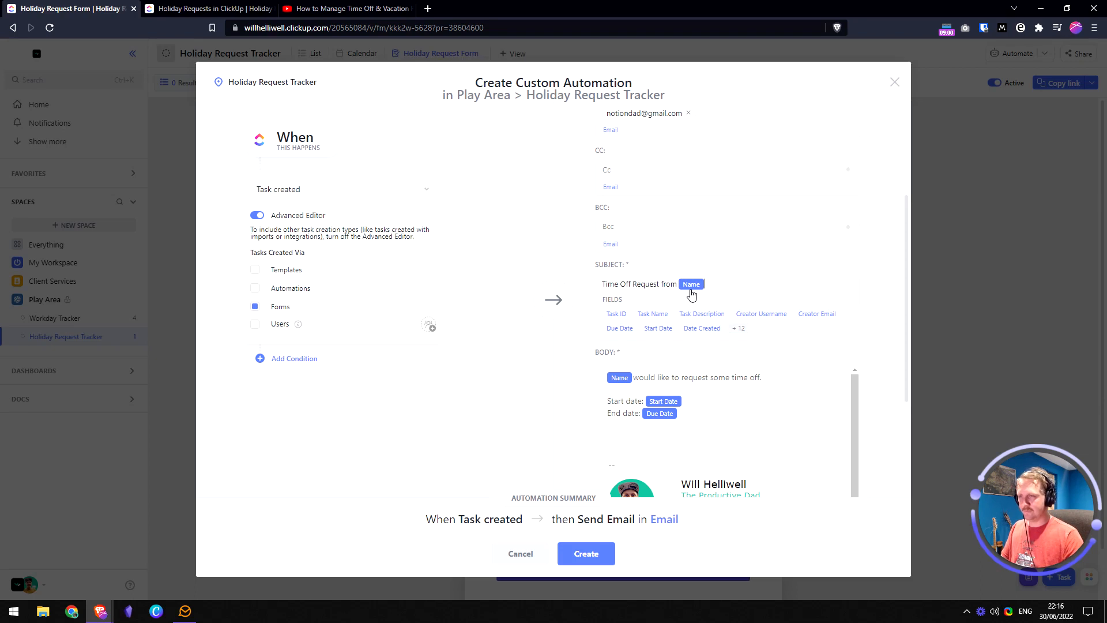
scroll(715, 454, down, 1)
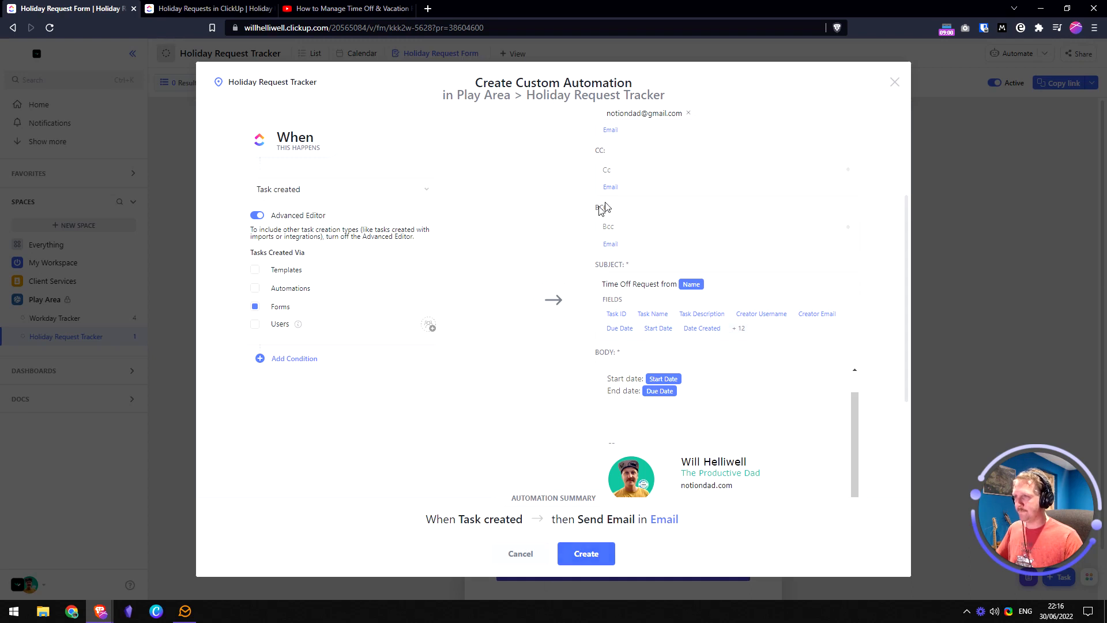
- Start a new body paragraph below End date with 'Please go to', checking the plan's wording
scroll(655, 210, up, 3)
scroll(674, 279, down, 3)
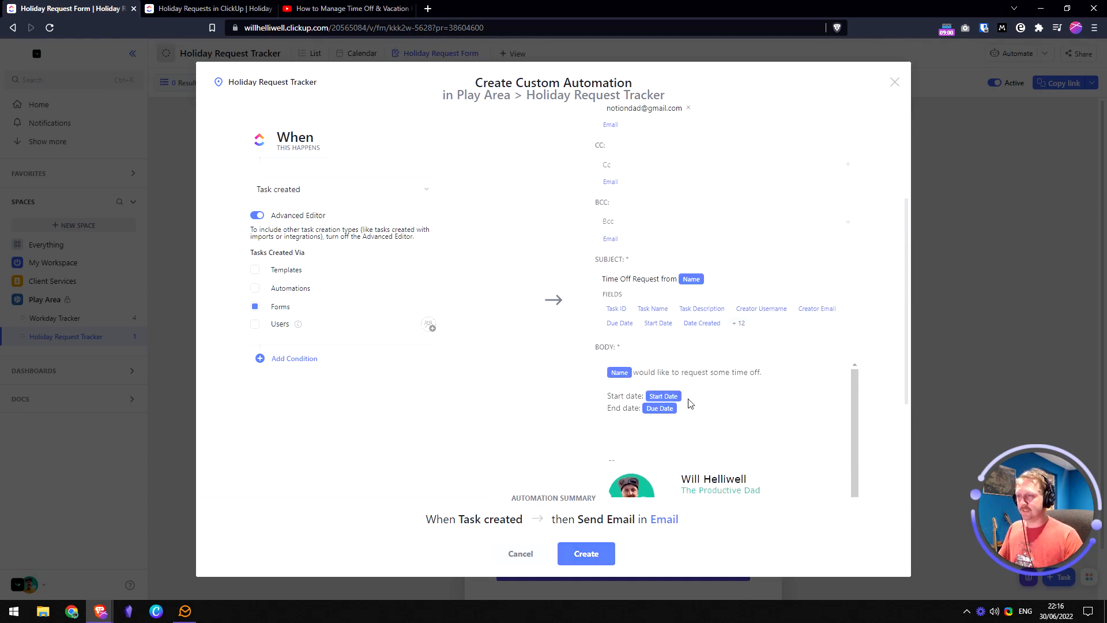
key(Return)
key(Return)
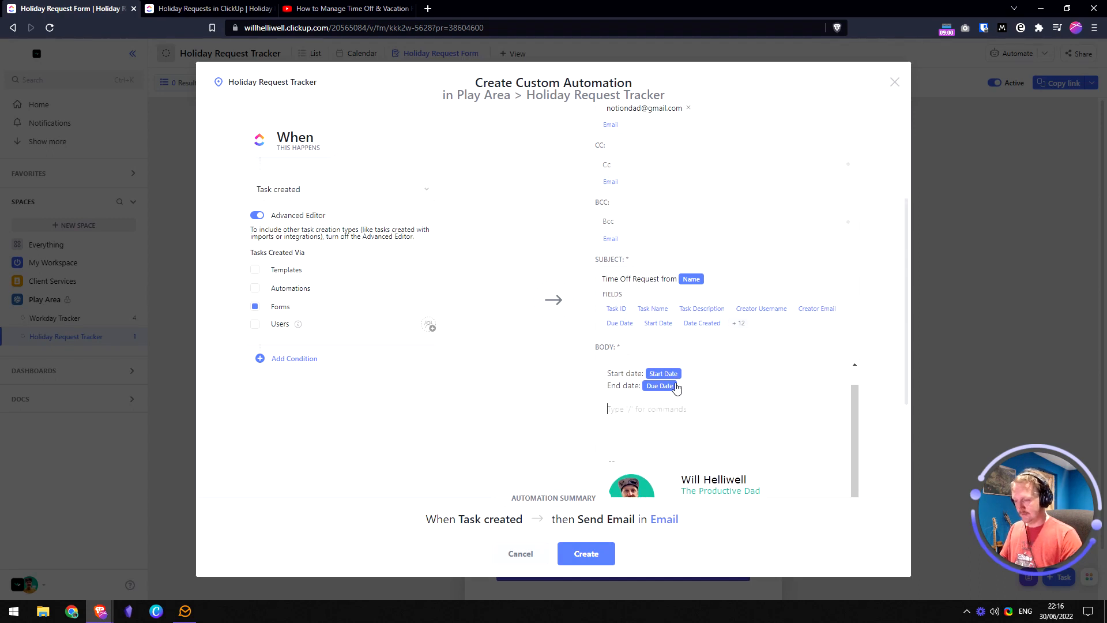
text(Please go to)
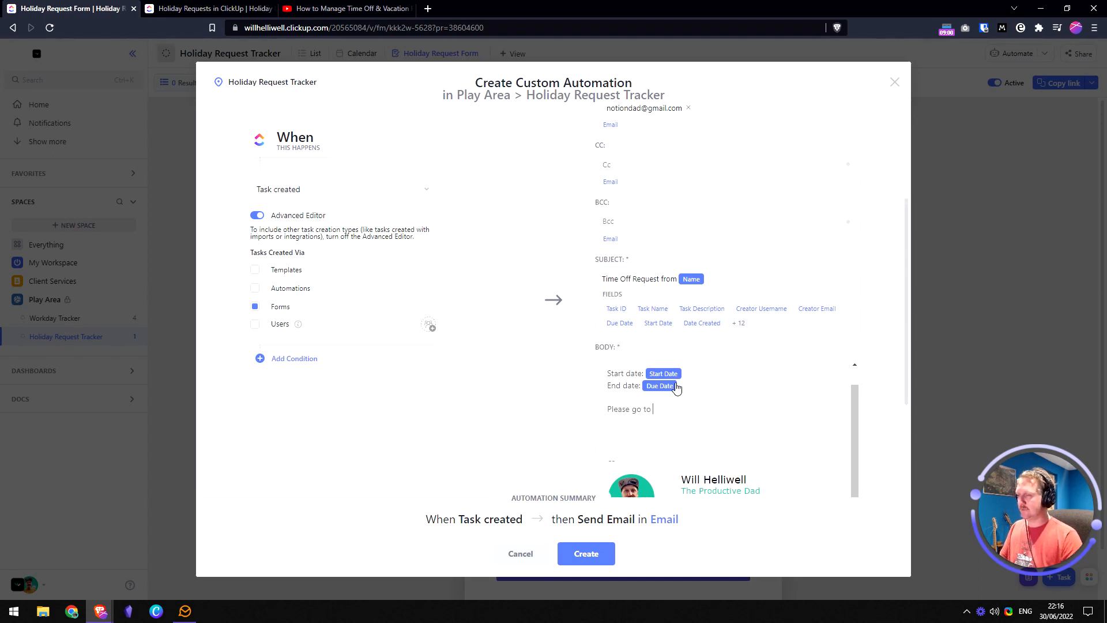
key(ctrl+Tab)
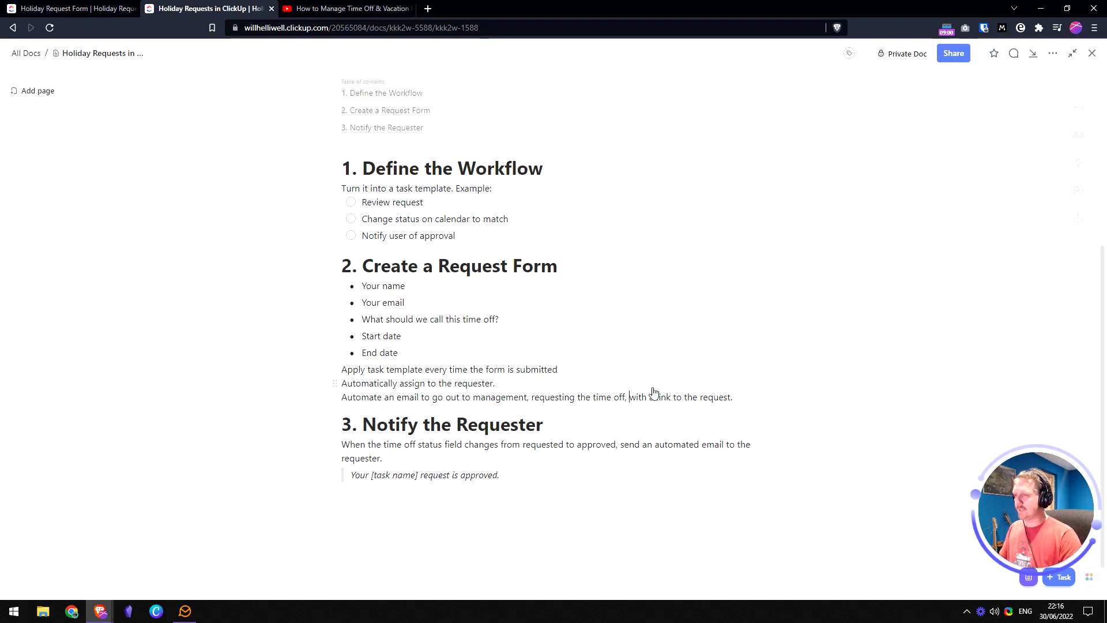
key(ctrl+shift+Tab)
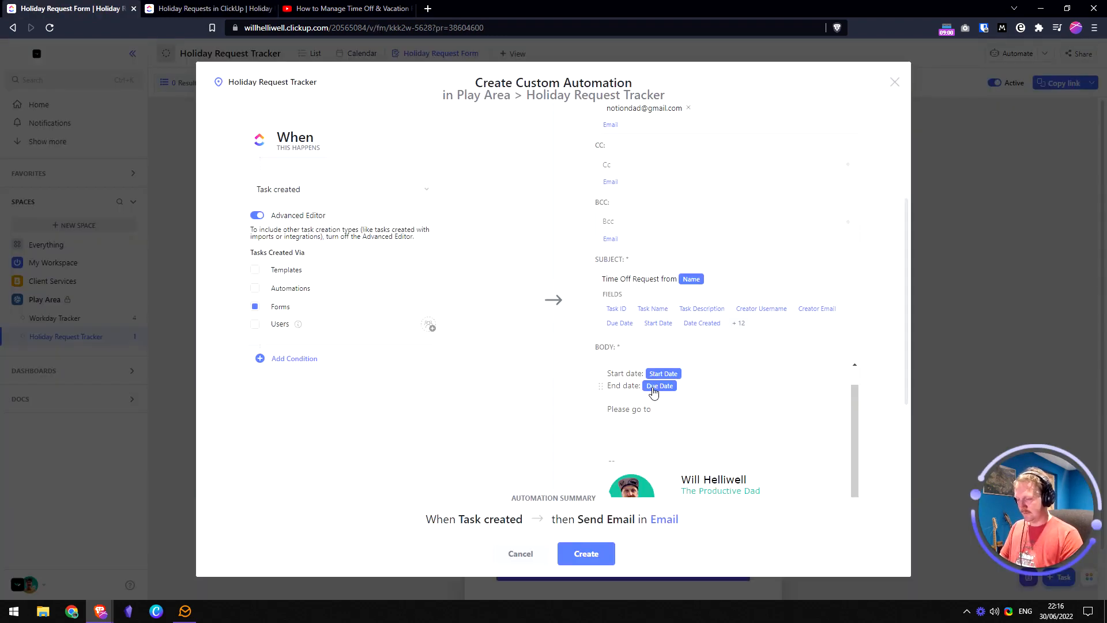
- Finish the sentence as 'the request here to review:' and append the Task Link field
text(the request here)
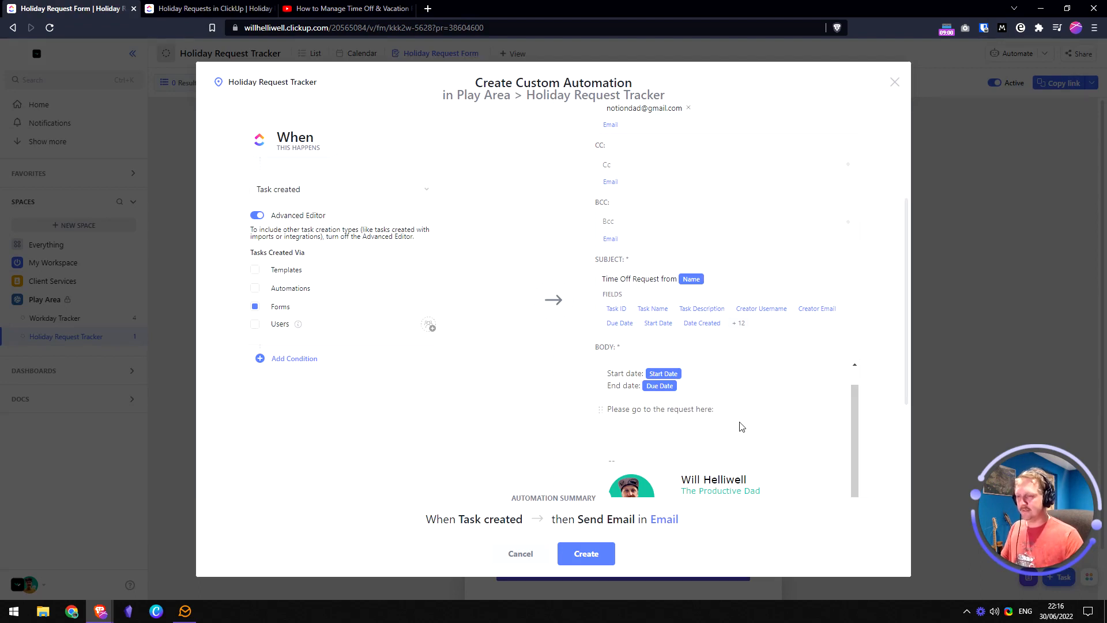
text( to approve to)
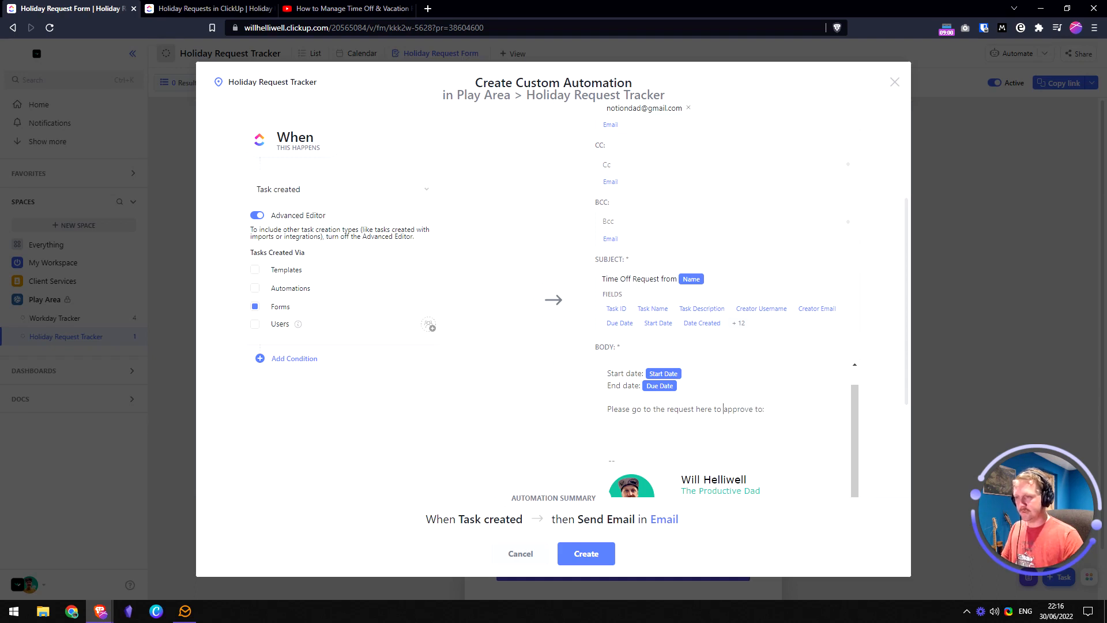
text(review)
text( and the)
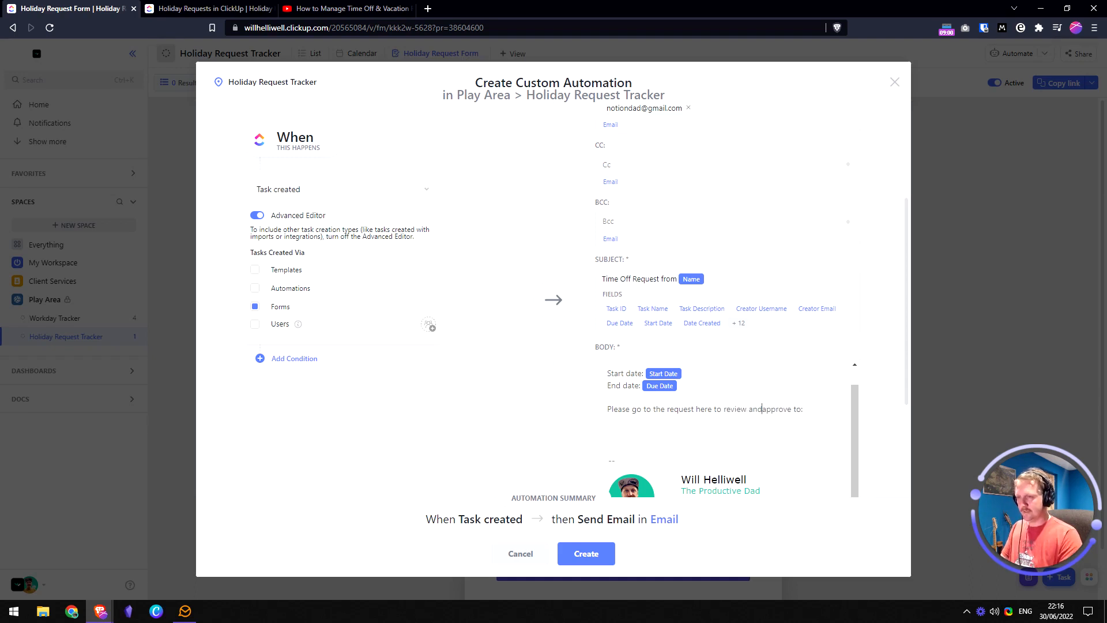
key(ctrl+shift+Left)
key(ctrl+shift+Left)
key(BackSpace)
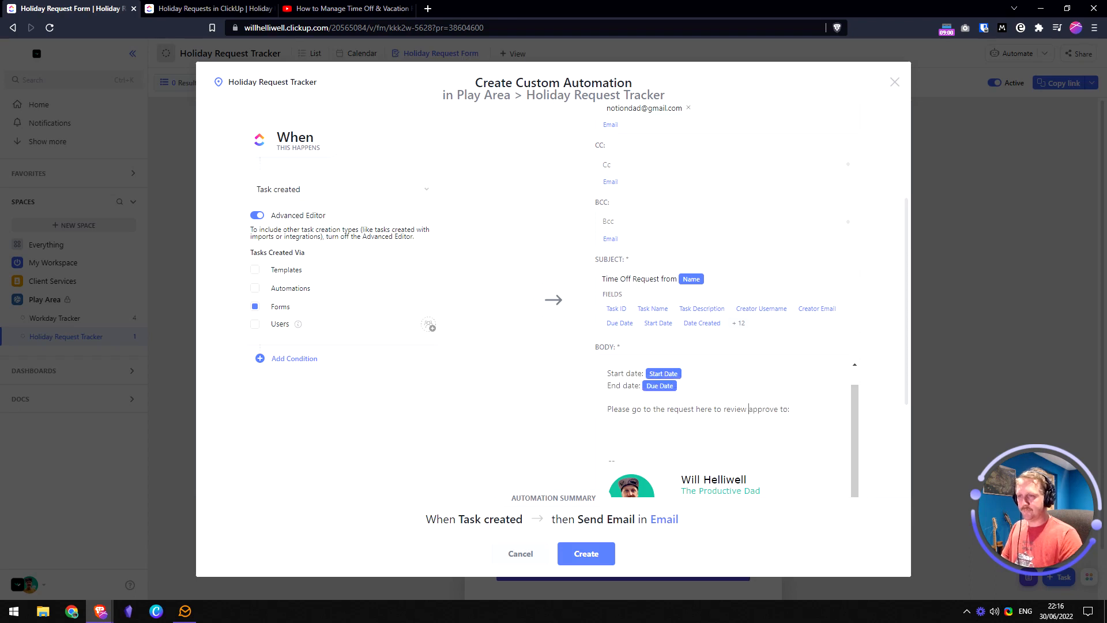
key(ctrl+shift+Right)
key(Delete)
key(Delete)
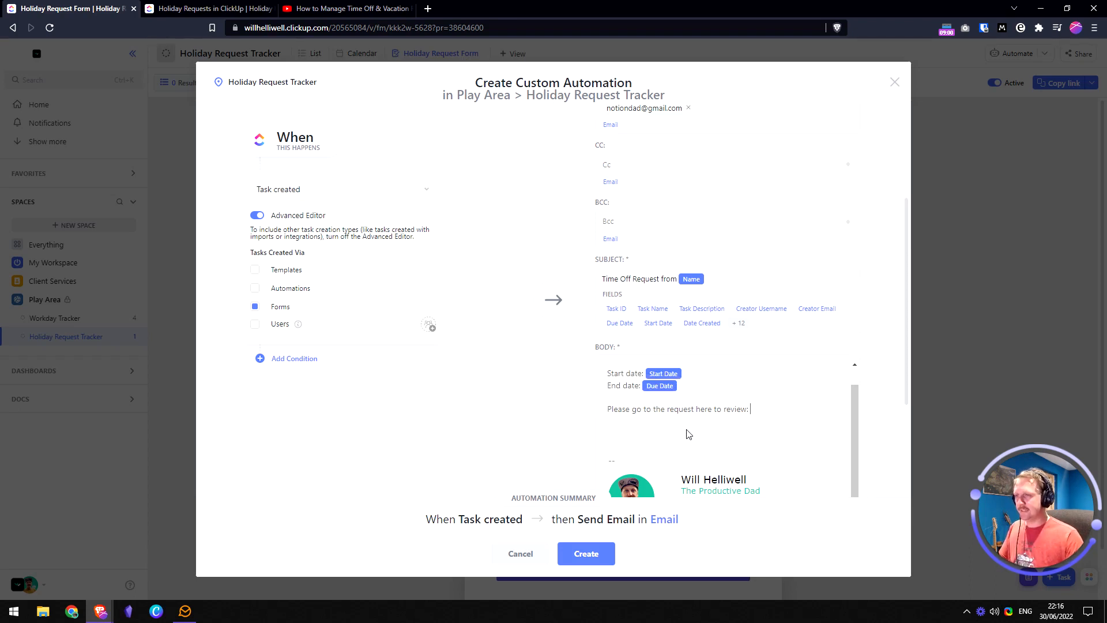
scroll(698, 429, up, 3)
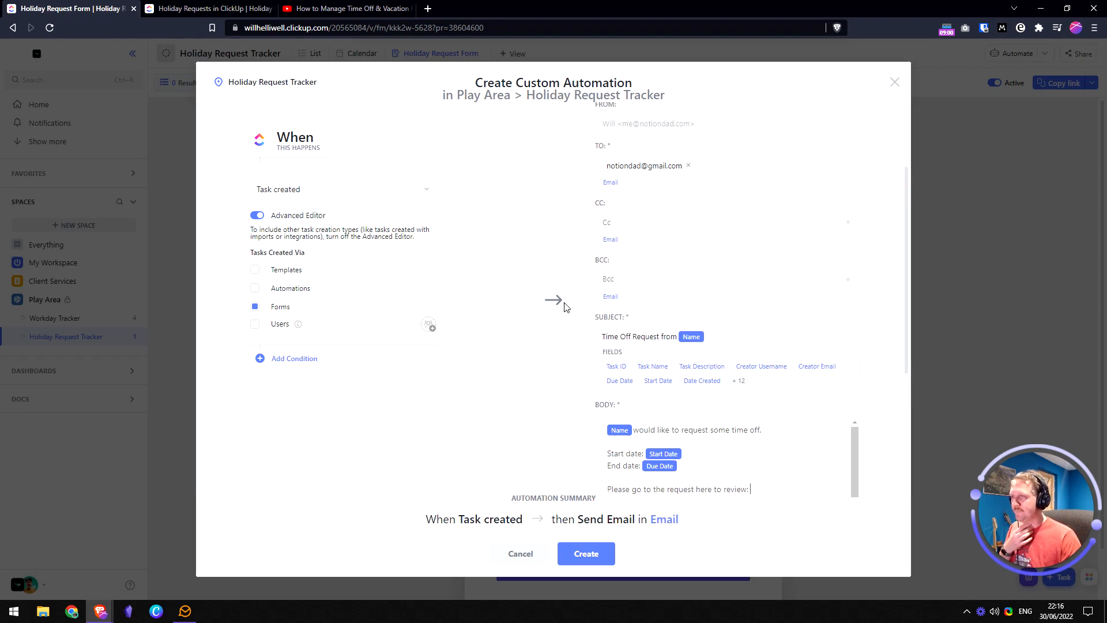
scroll(761, 358, down, 3)
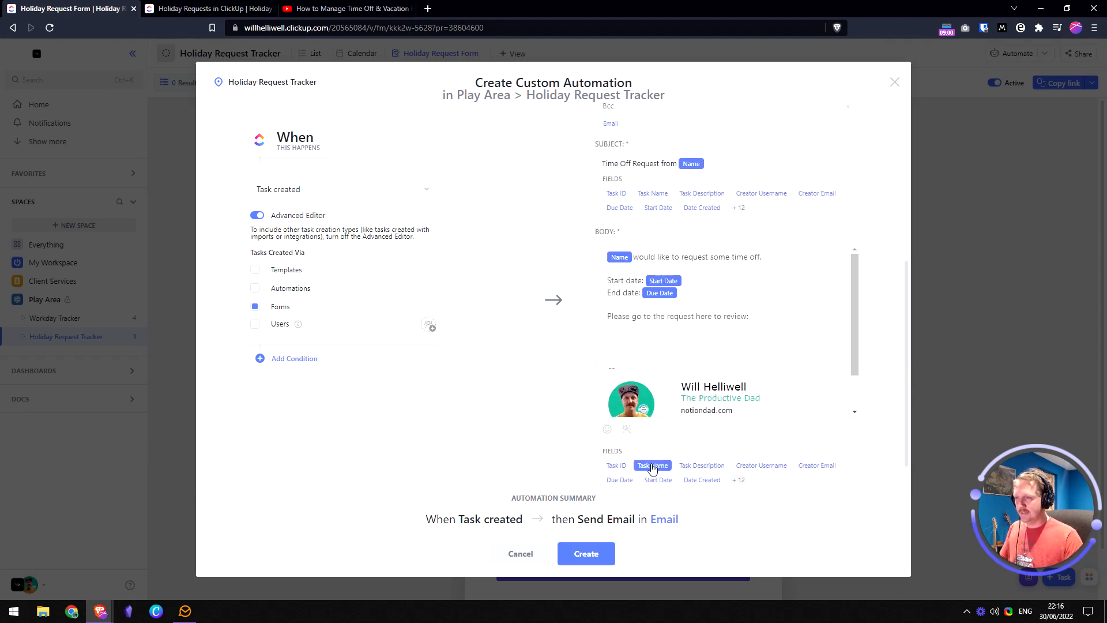
scroll(634, 455, down, 1)
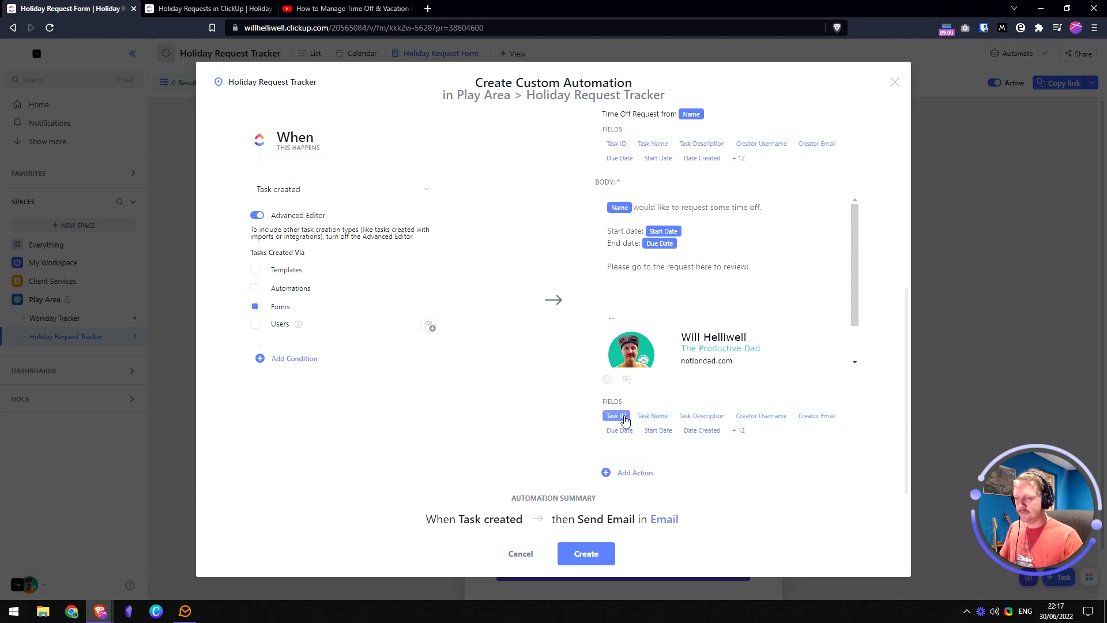
click(739, 432)
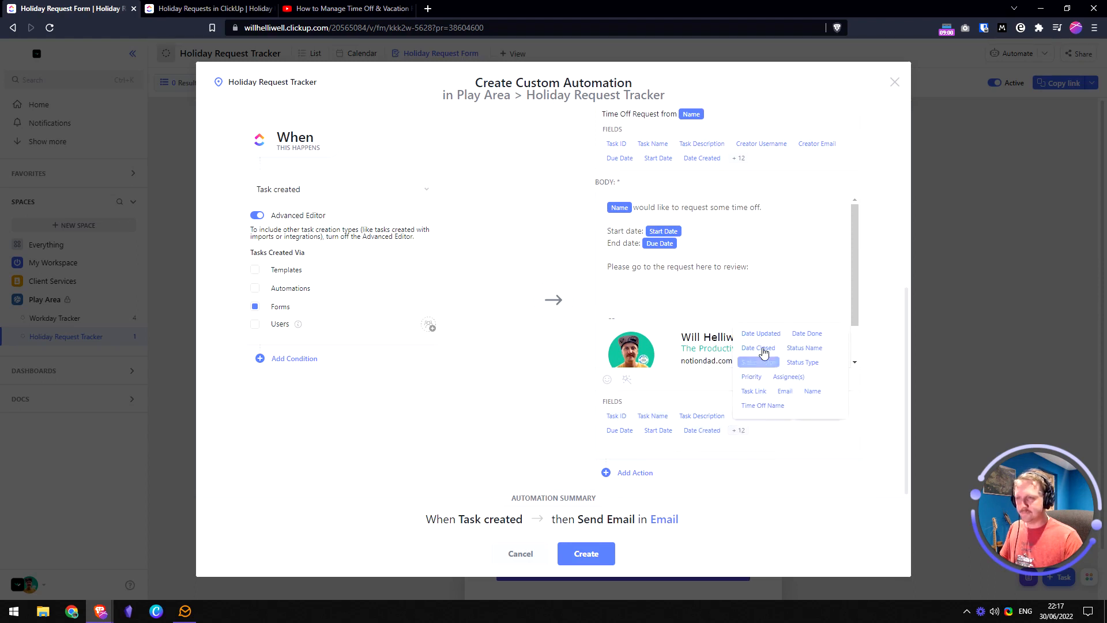
click(760, 395)
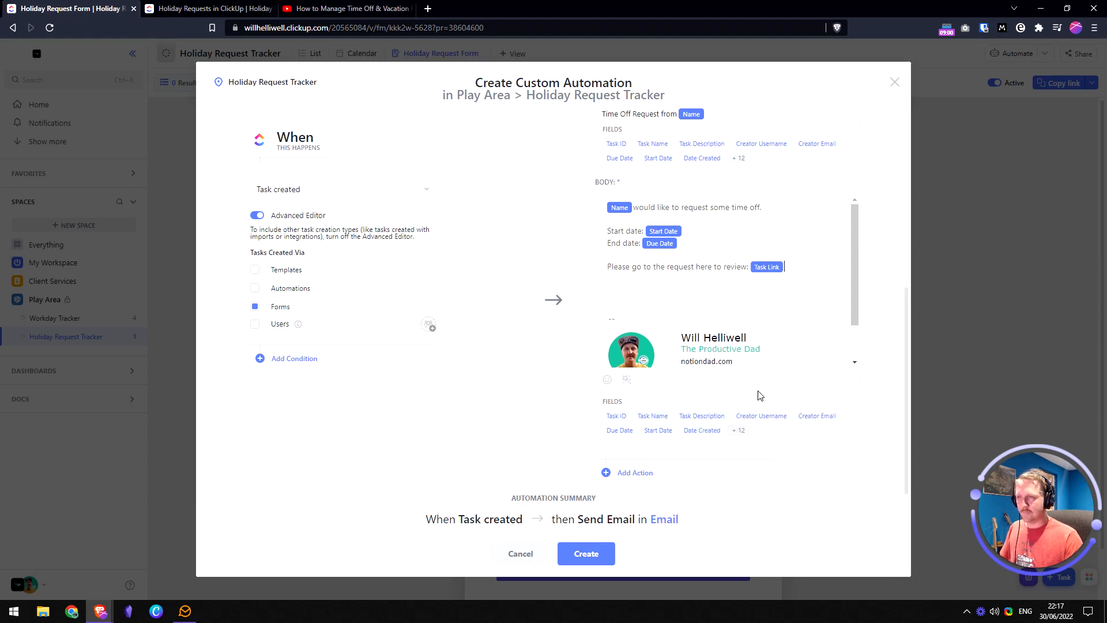
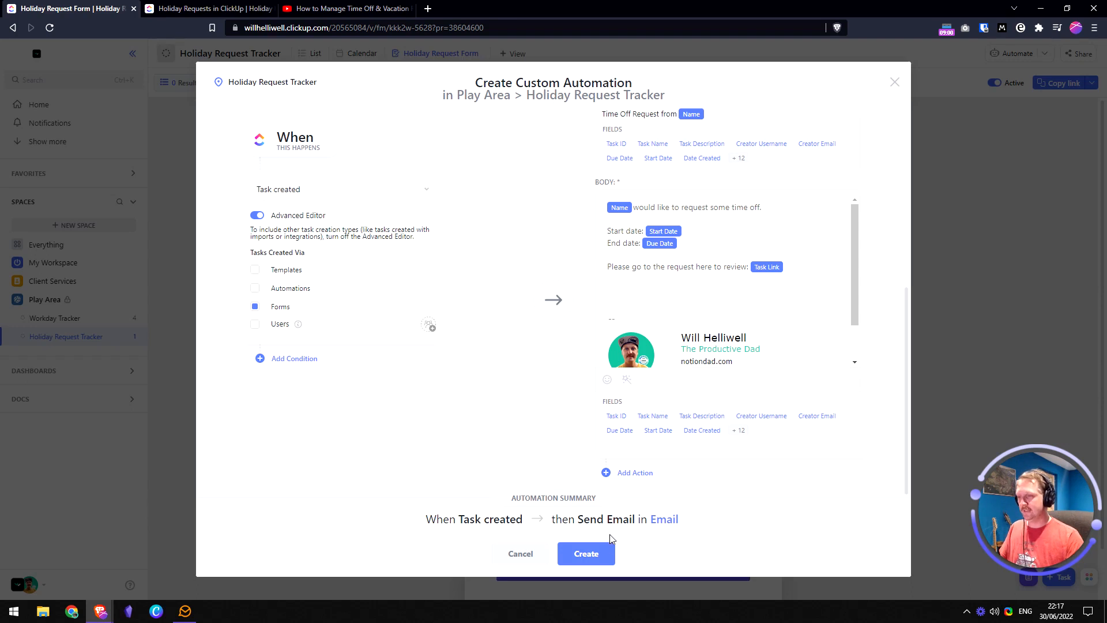
- Create the task-created email automation and copy the note about emailing management from the doc
click(599, 552)
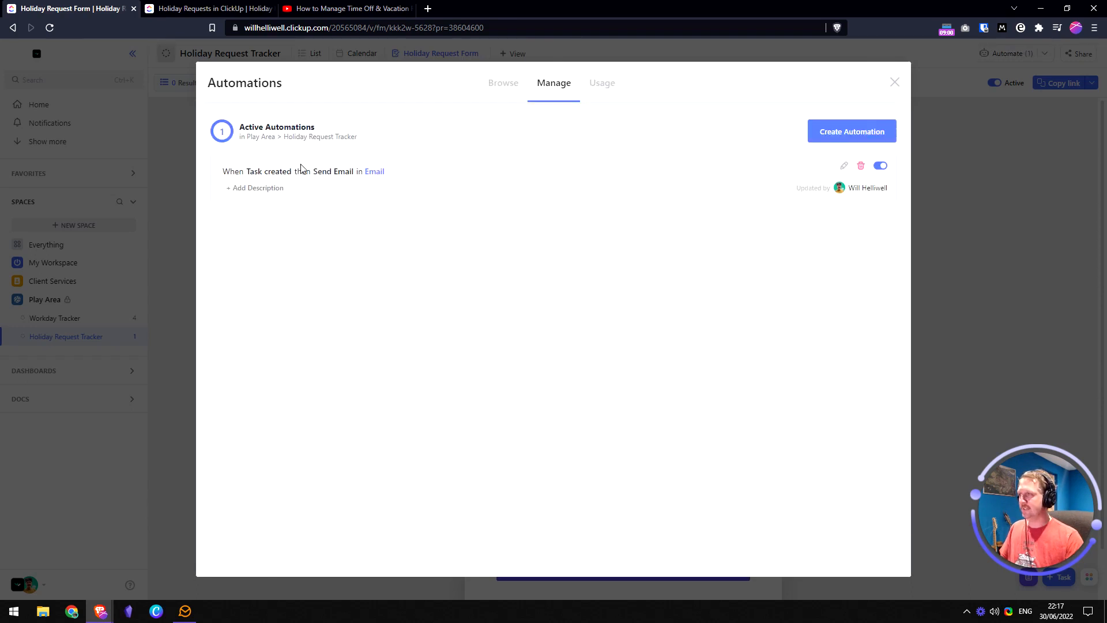
click(254, 188)
click(190, 8)
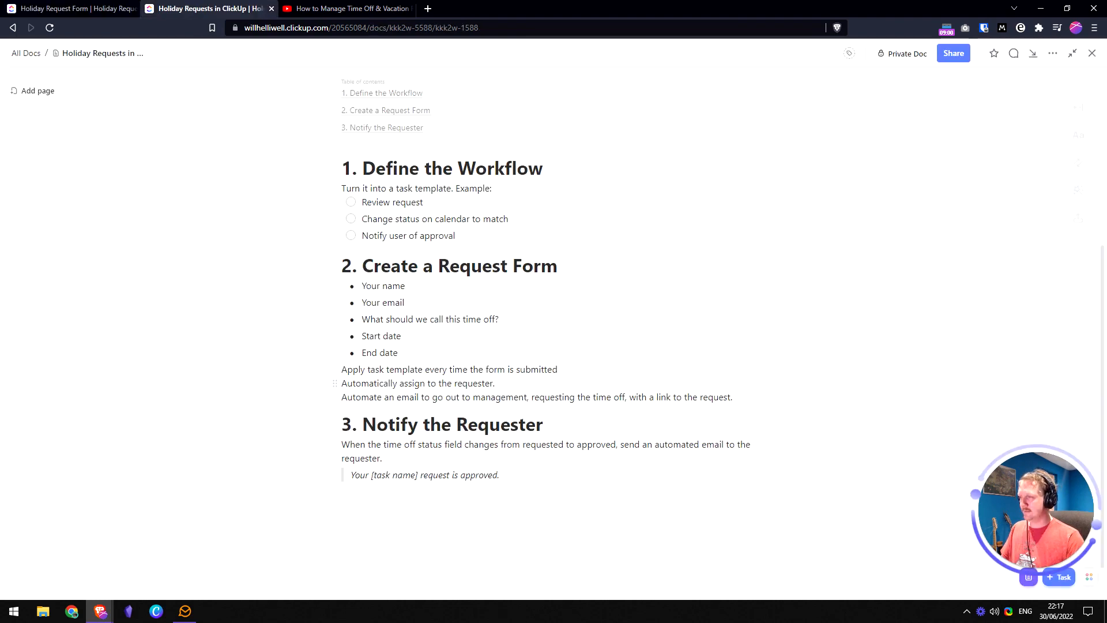
key(shift+Home)
key(ctrl+c)
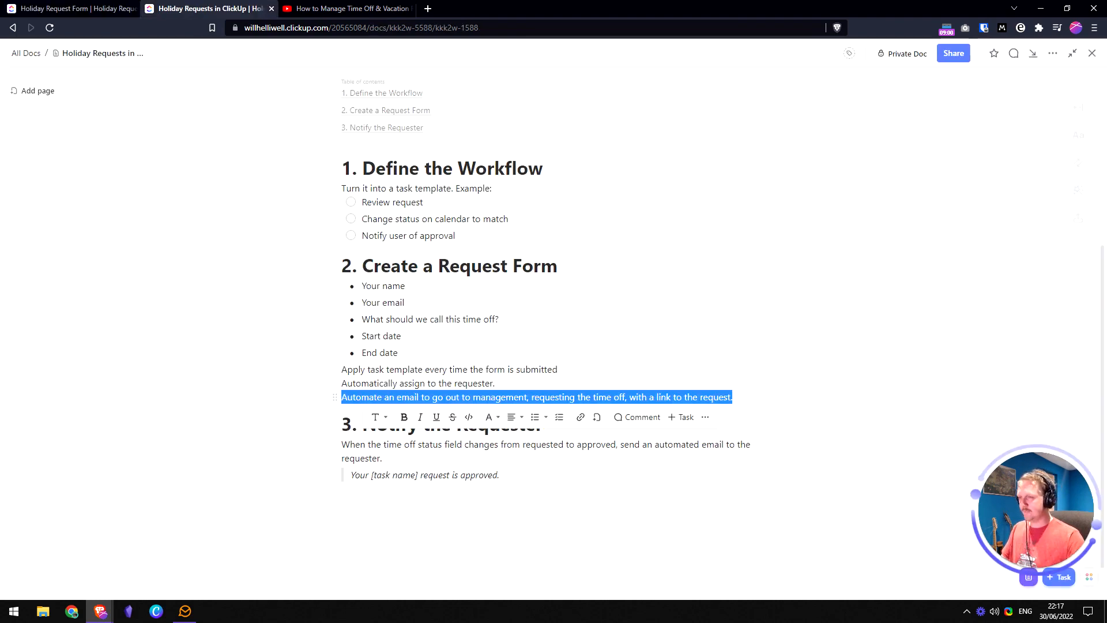
click(123, 7)
- Paste that note as the automation's description, save it, and close the Automations window
click(249, 188)
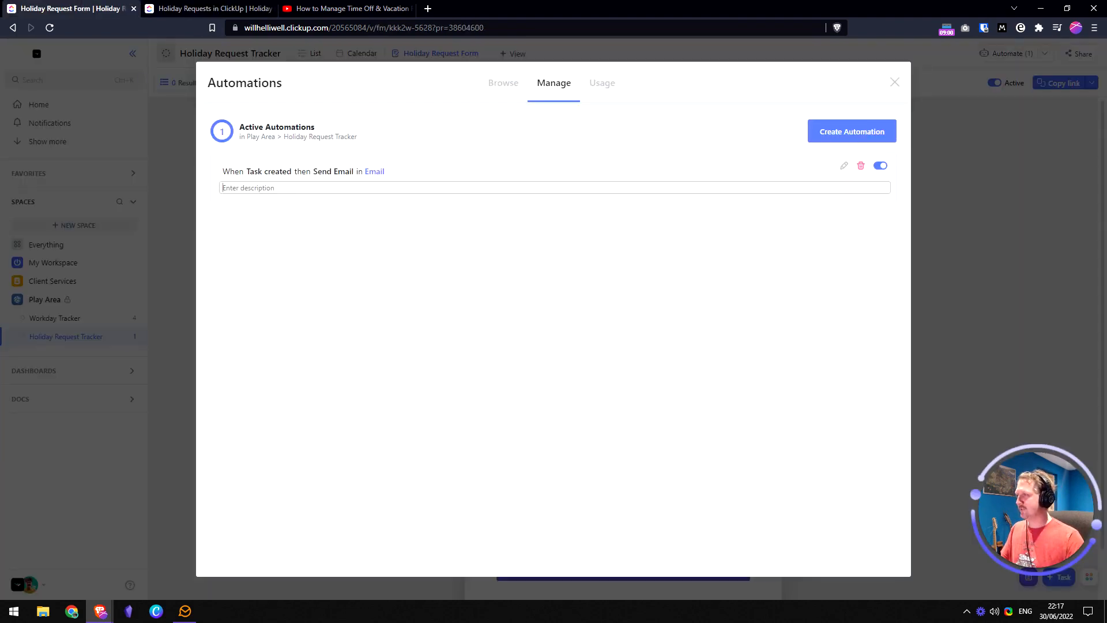
key(ctrl+v)
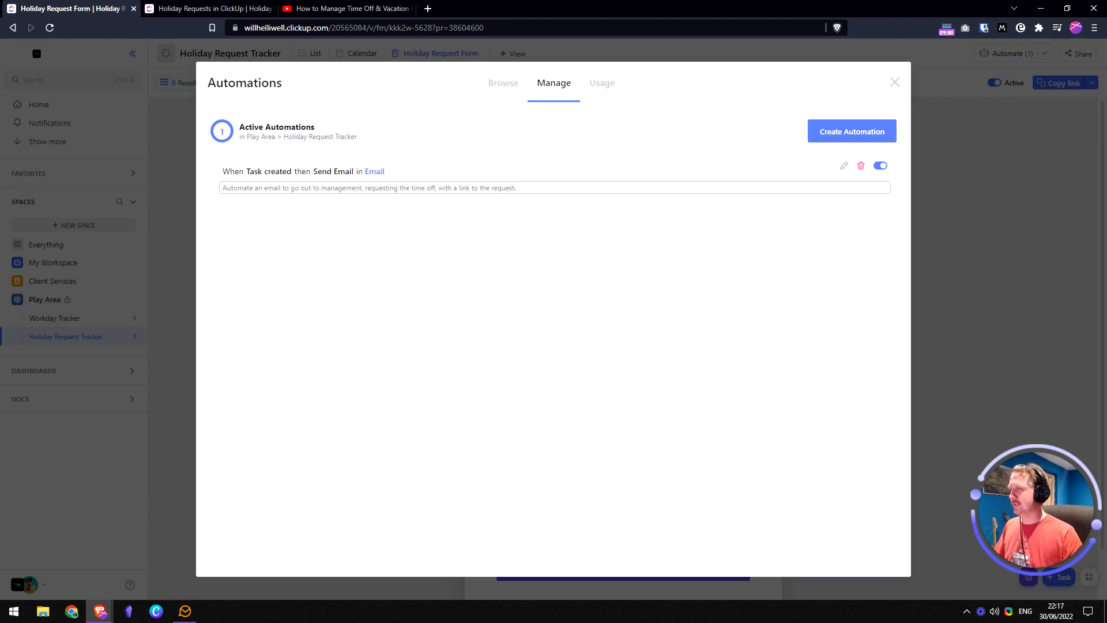
click(613, 289)
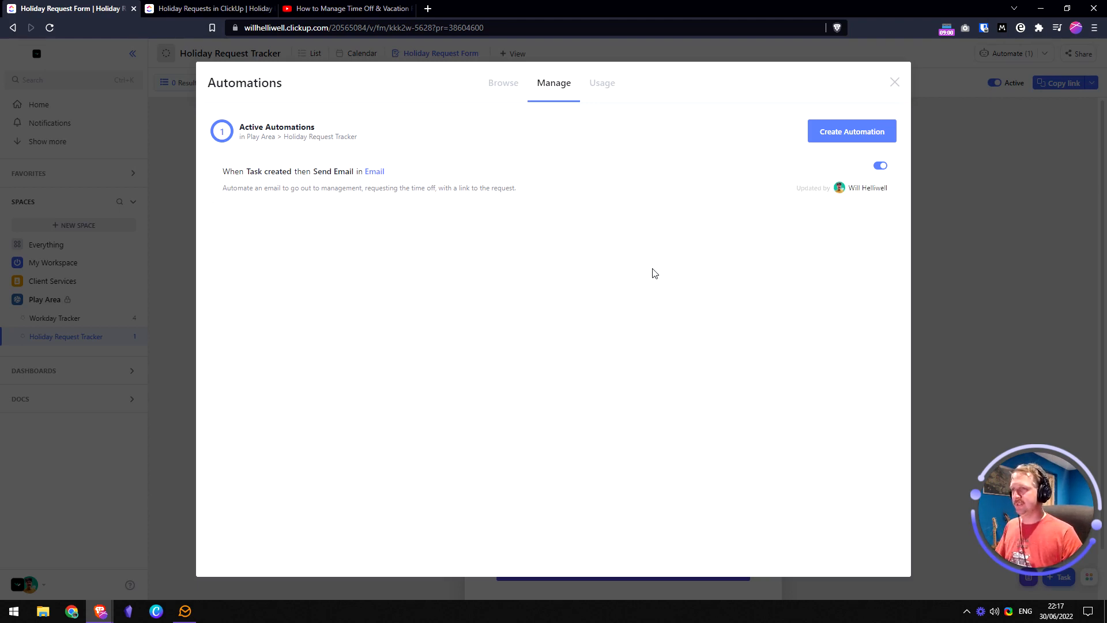
click(896, 83)
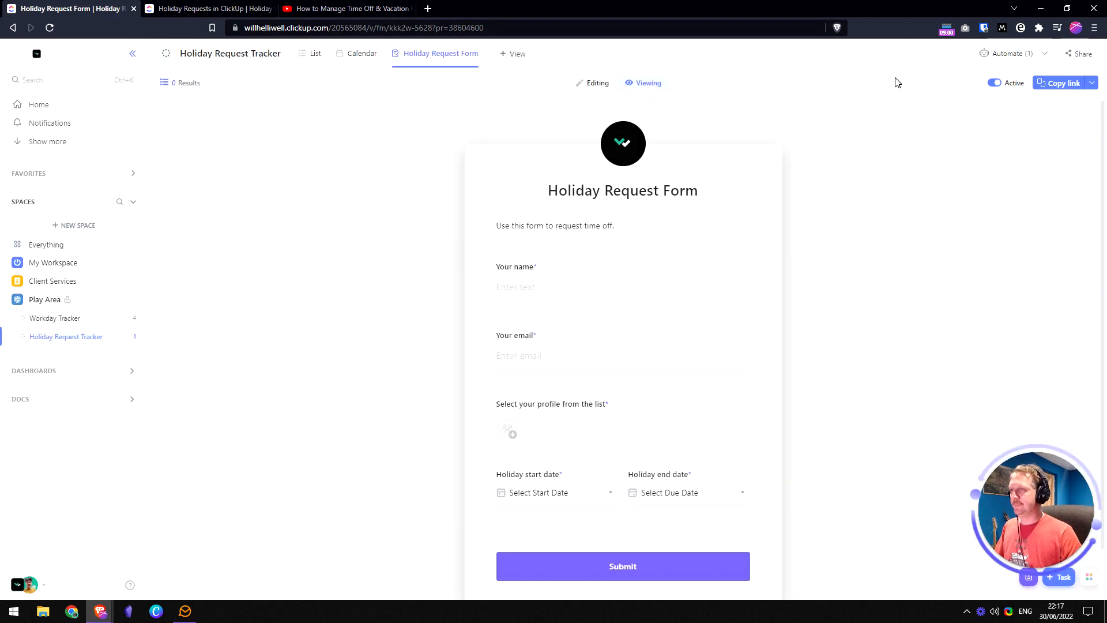
- In the holiday requests doc, make the Notify the Requester step read 'approved or denied'
click(253, 8)
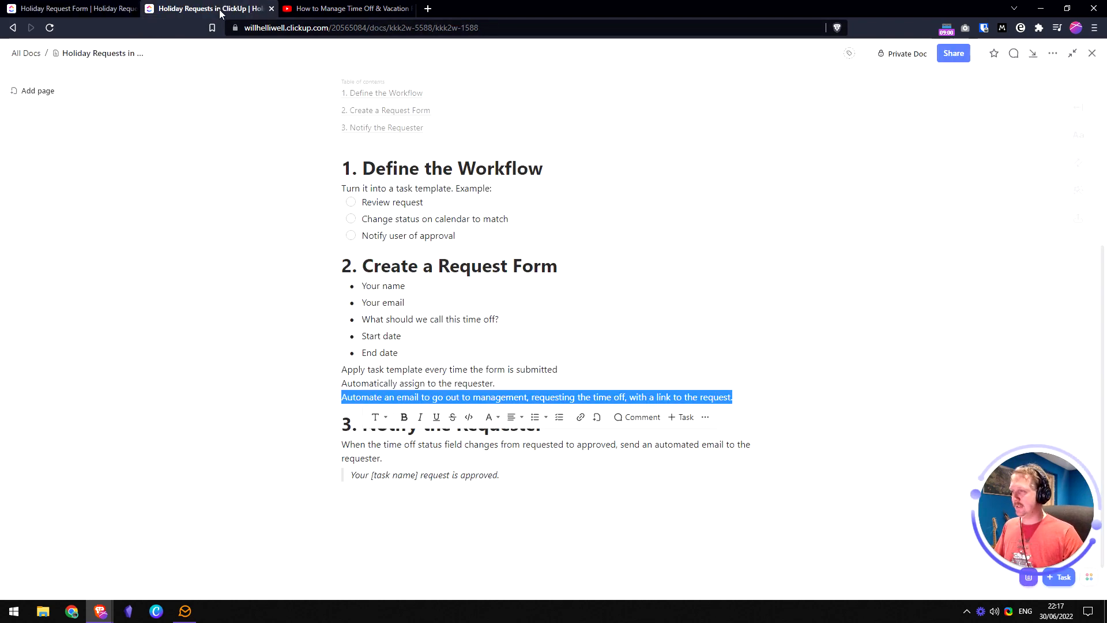
click(595, 444)
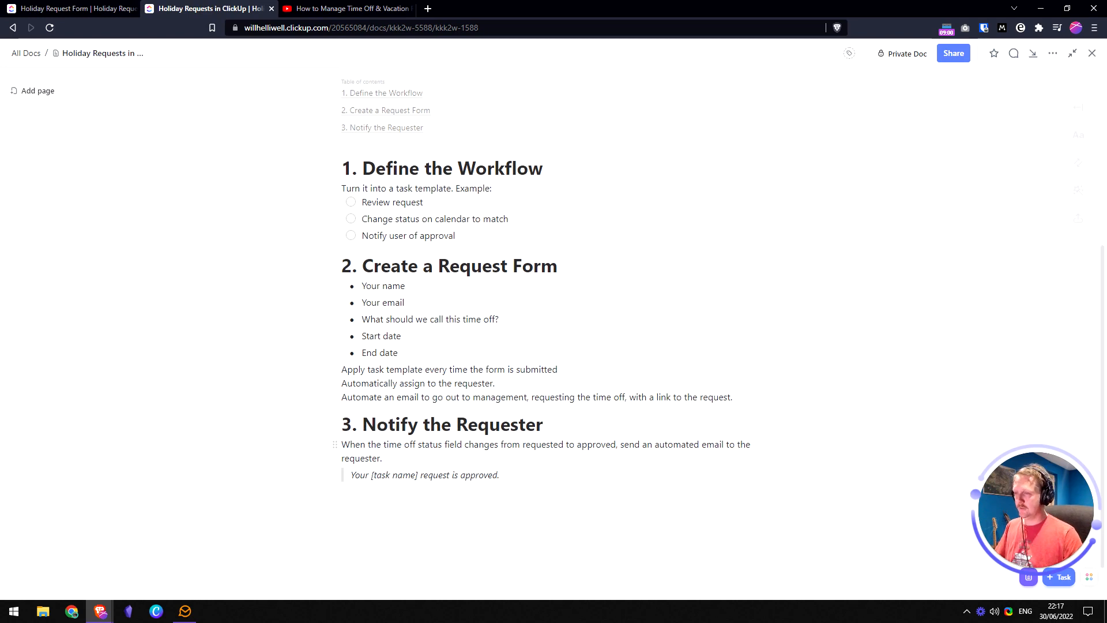
drag(616, 444, 611, 444)
key(Right)
text(or denied)
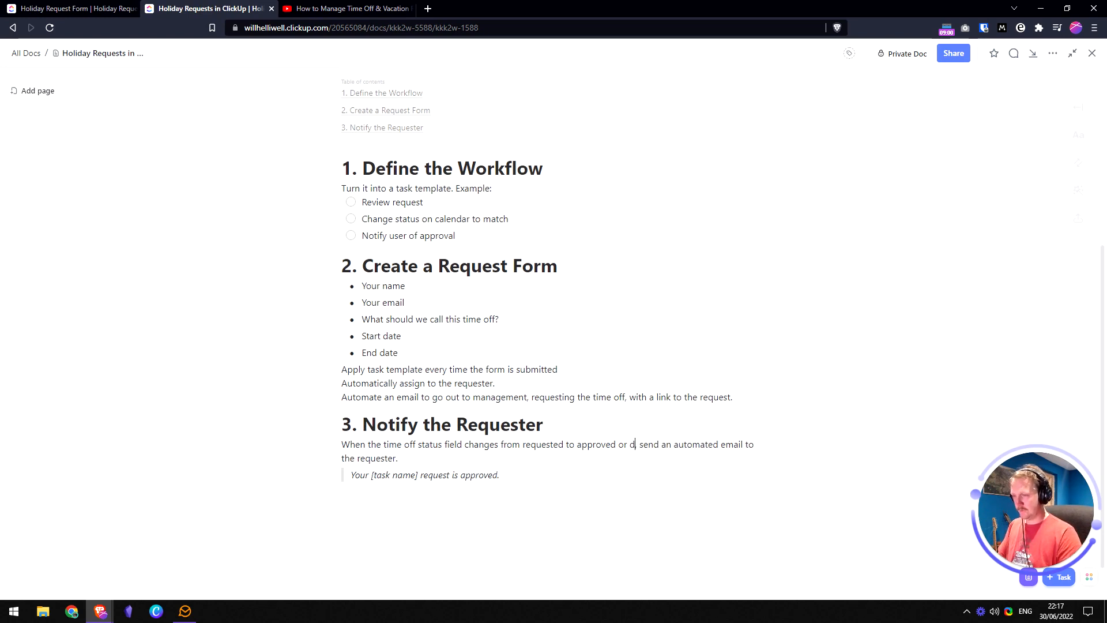
click(435, 459)
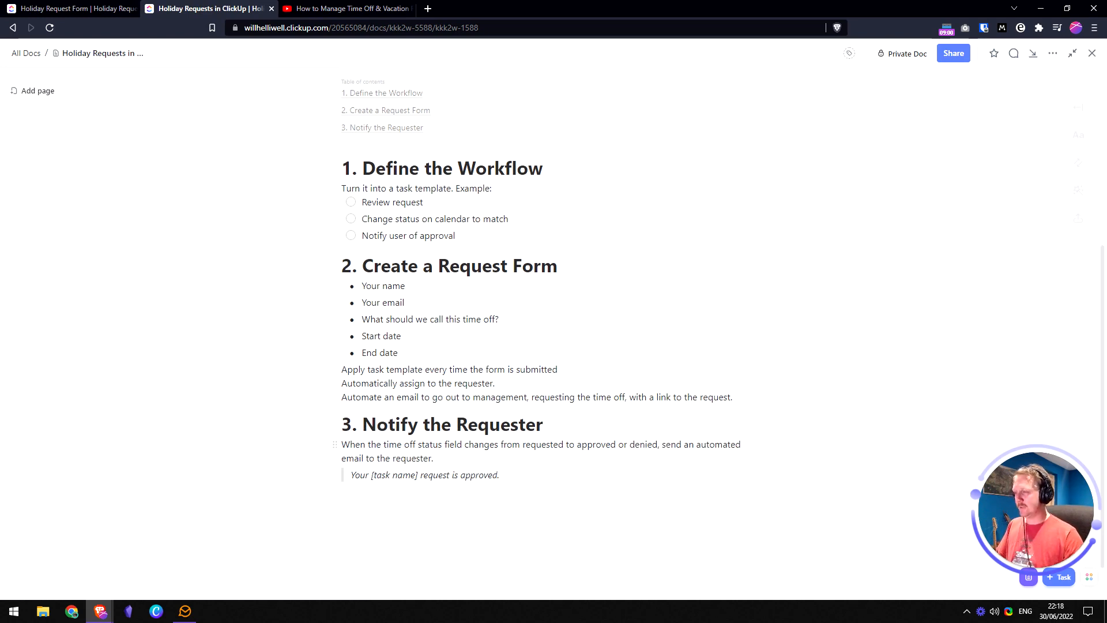
triple_click(425, 475)
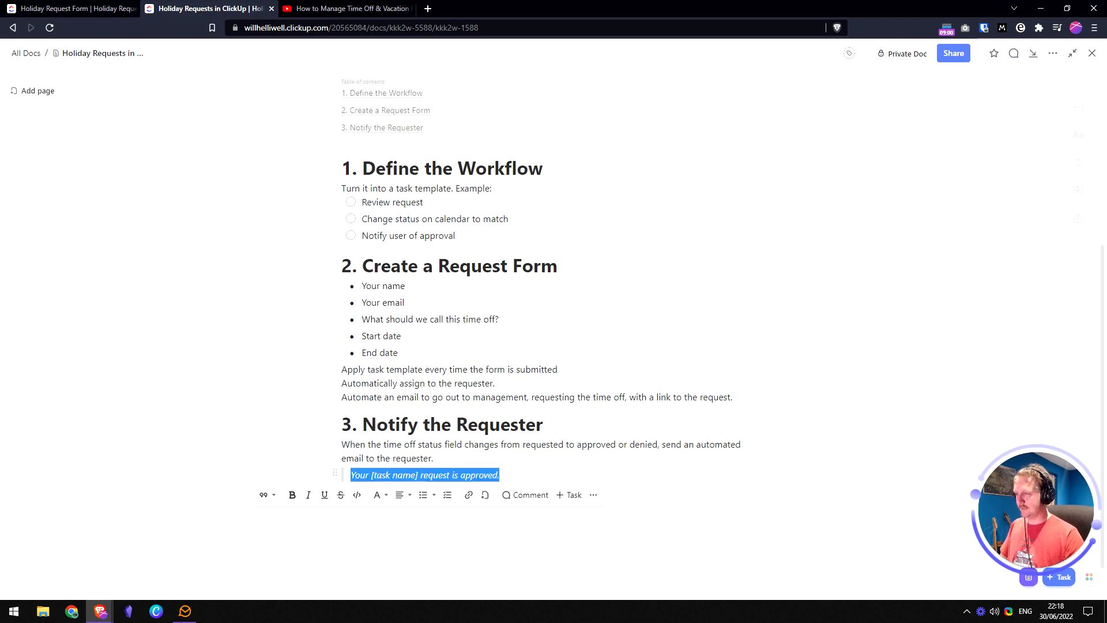
click(93, 7)
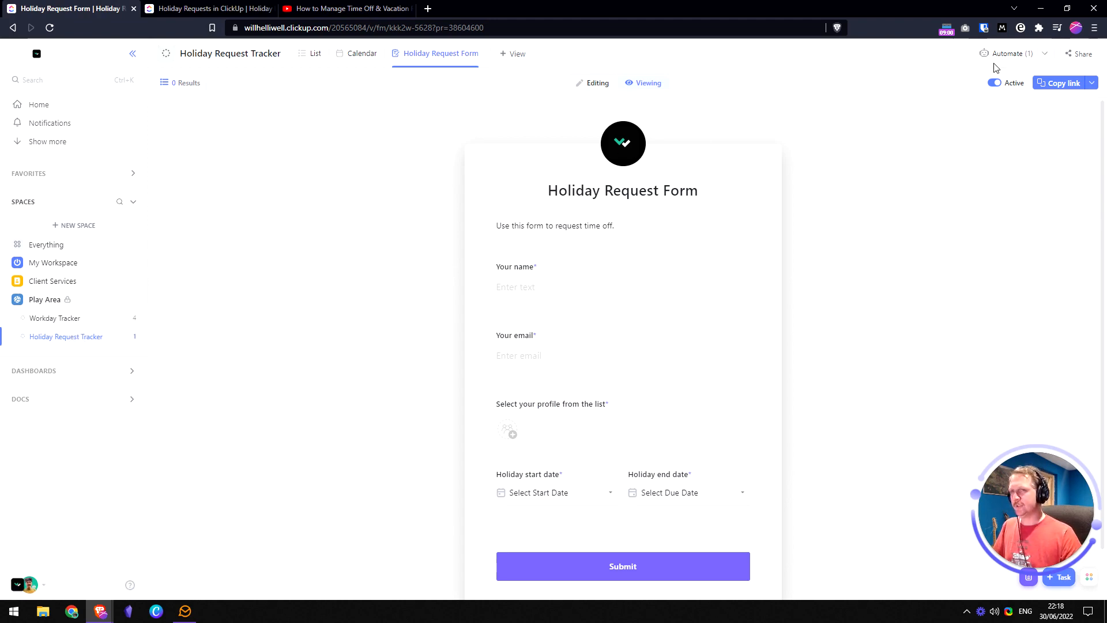
- From the tracker's List view, add an automation and browse the Email and Statuses templates
click(311, 54)
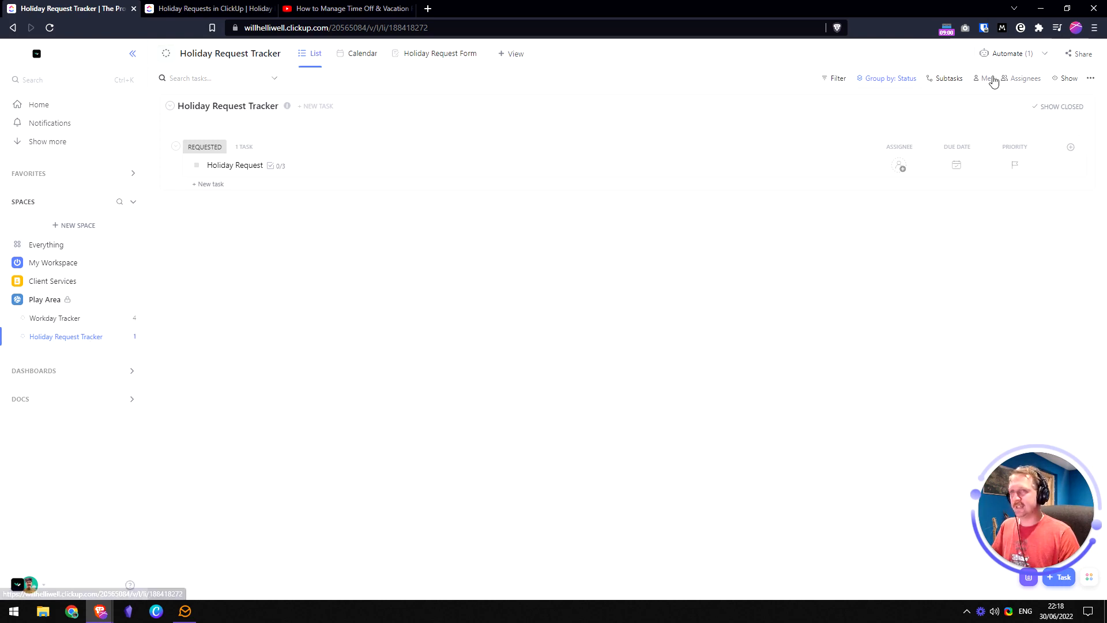
click(997, 55)
click(1036, 113)
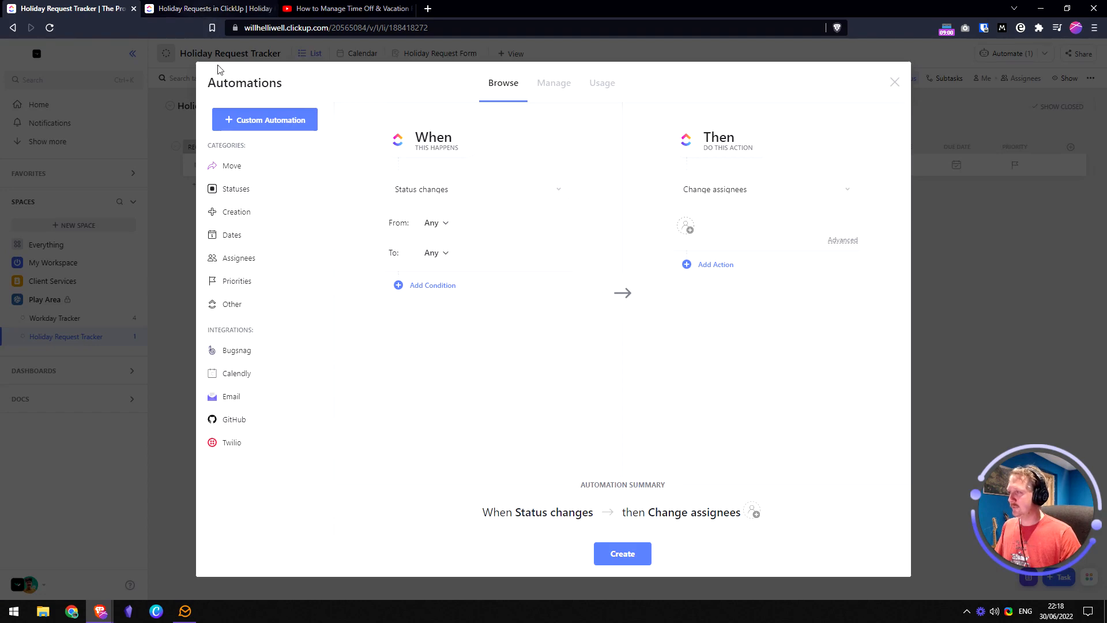
click(242, 395)
click(148, 11)
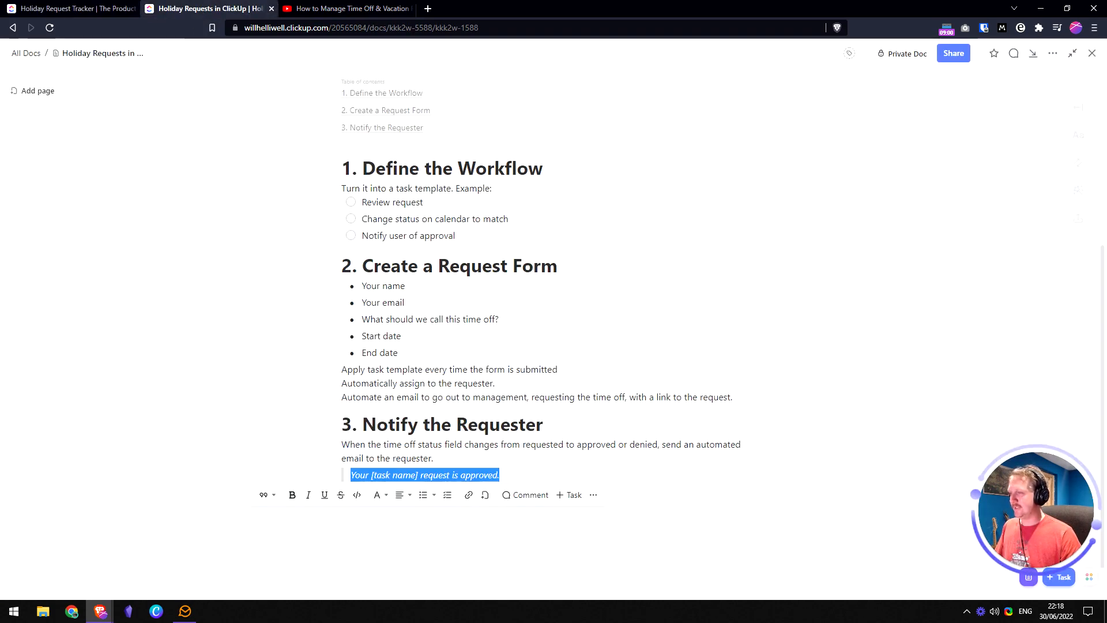
click(77, 9)
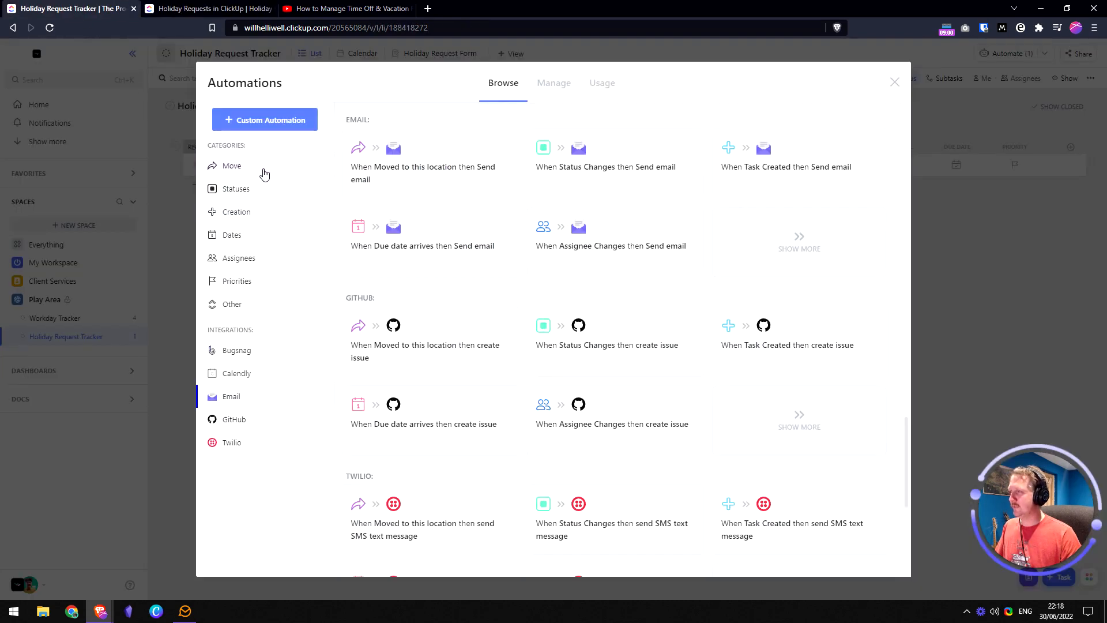
click(258, 191)
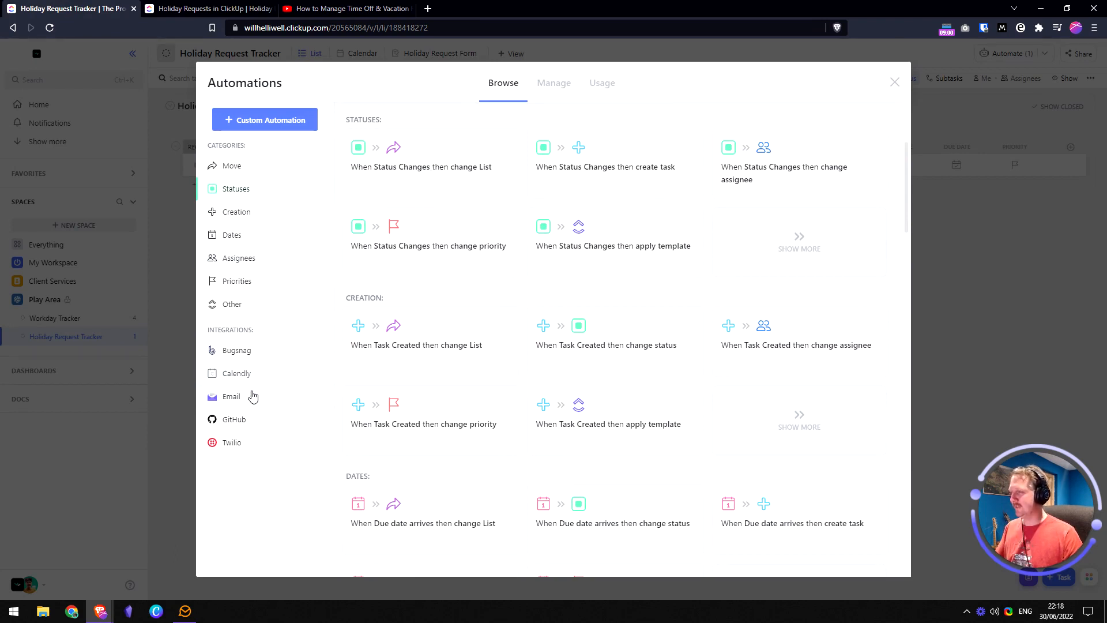
- Try a custom status-change automation with an email action, then cancel it
click(441, 178)
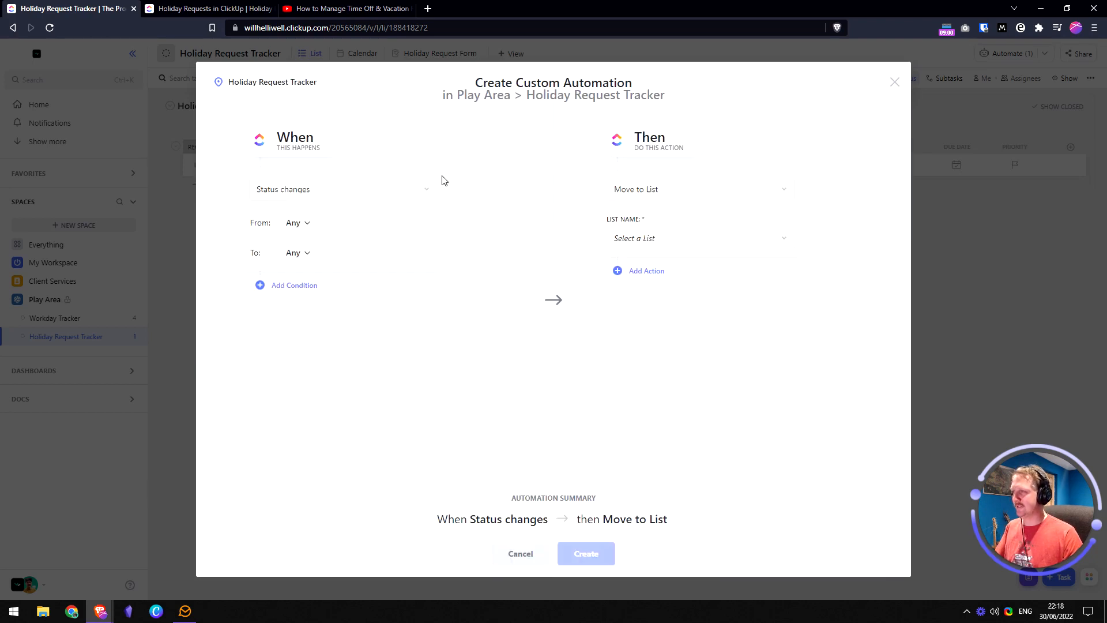
click(685, 199)
text(email)
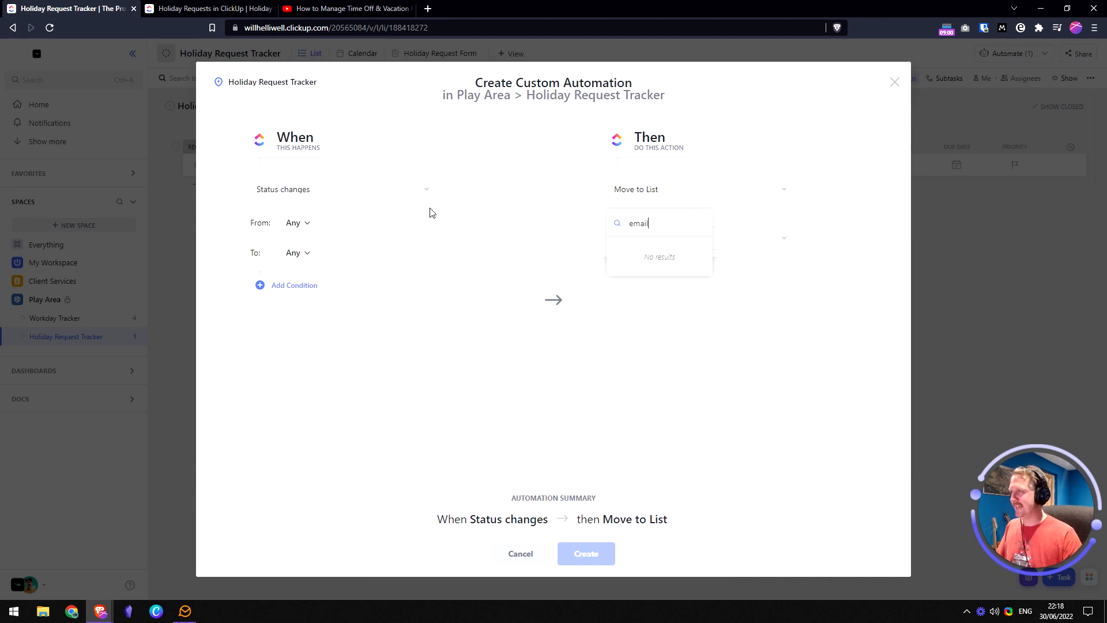
click(468, 439)
click(517, 549)
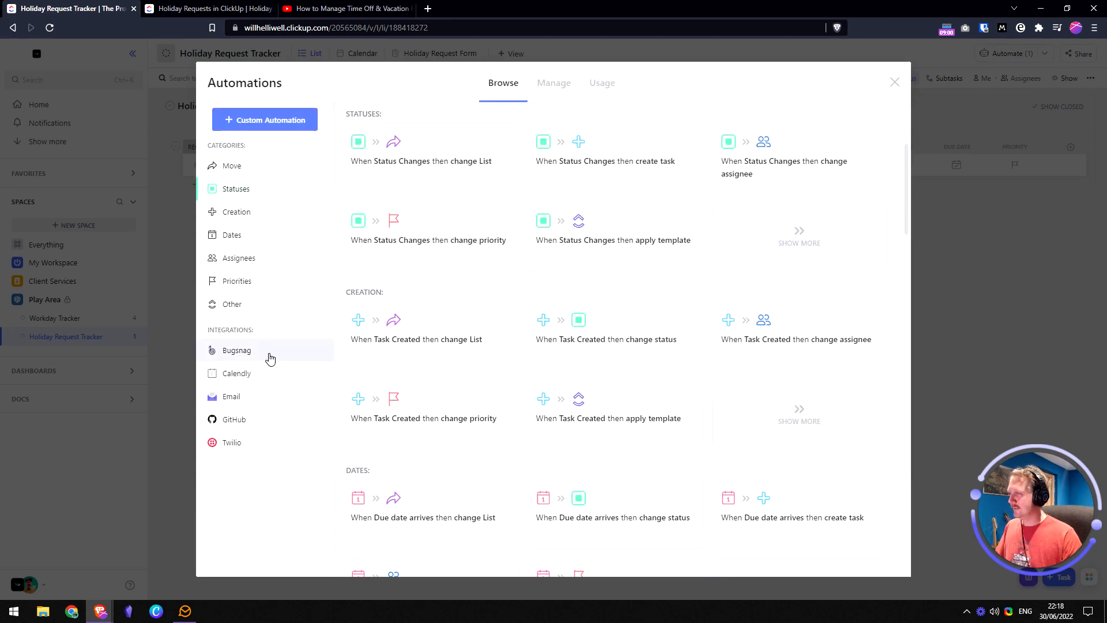
- Choose the 'When Status Changes then Send email' template with the connected email account
click(243, 397)
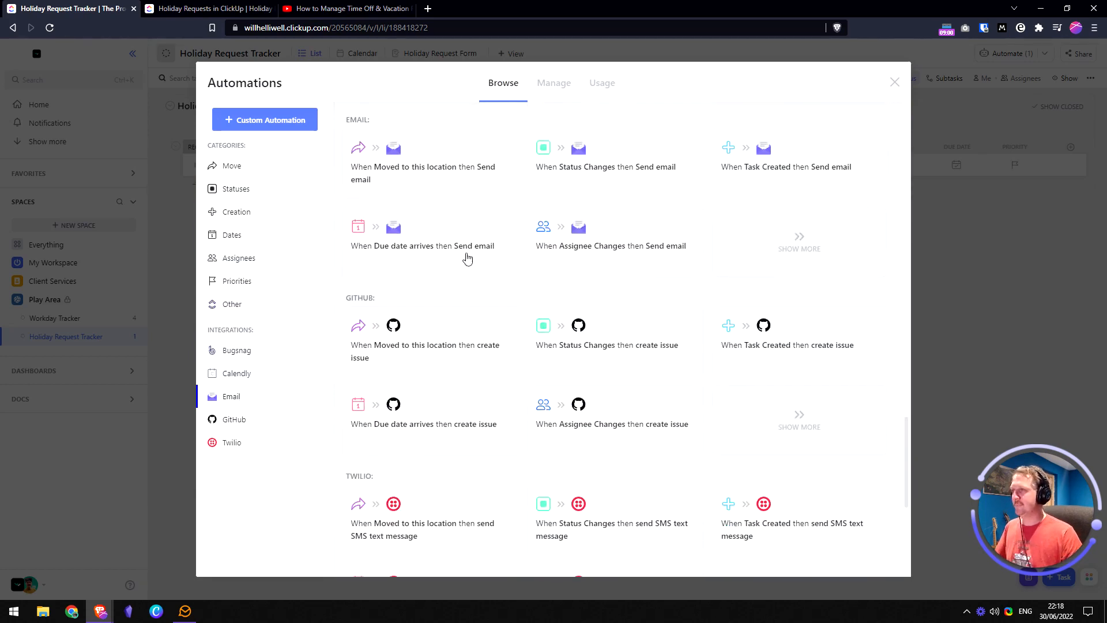
click(622, 175)
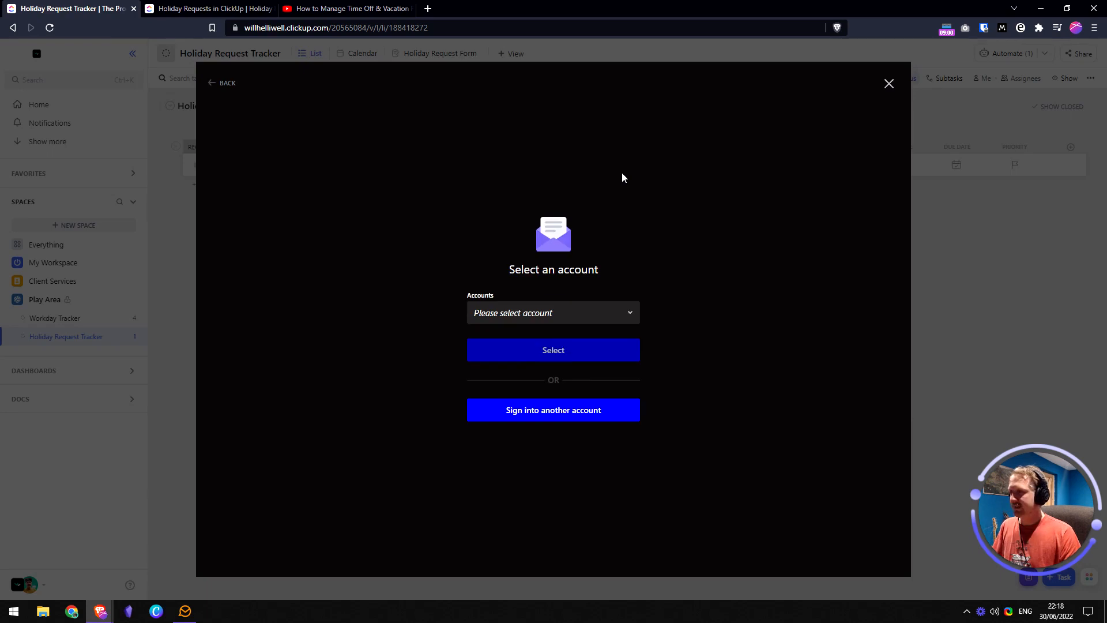
click(576, 313)
click(531, 373)
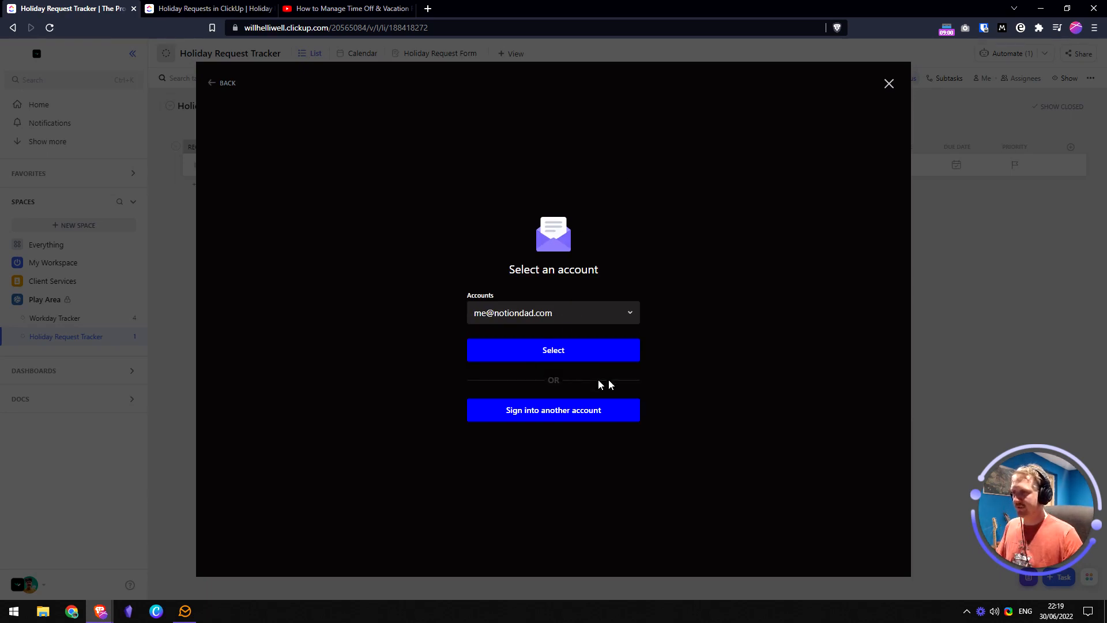
click(563, 353)
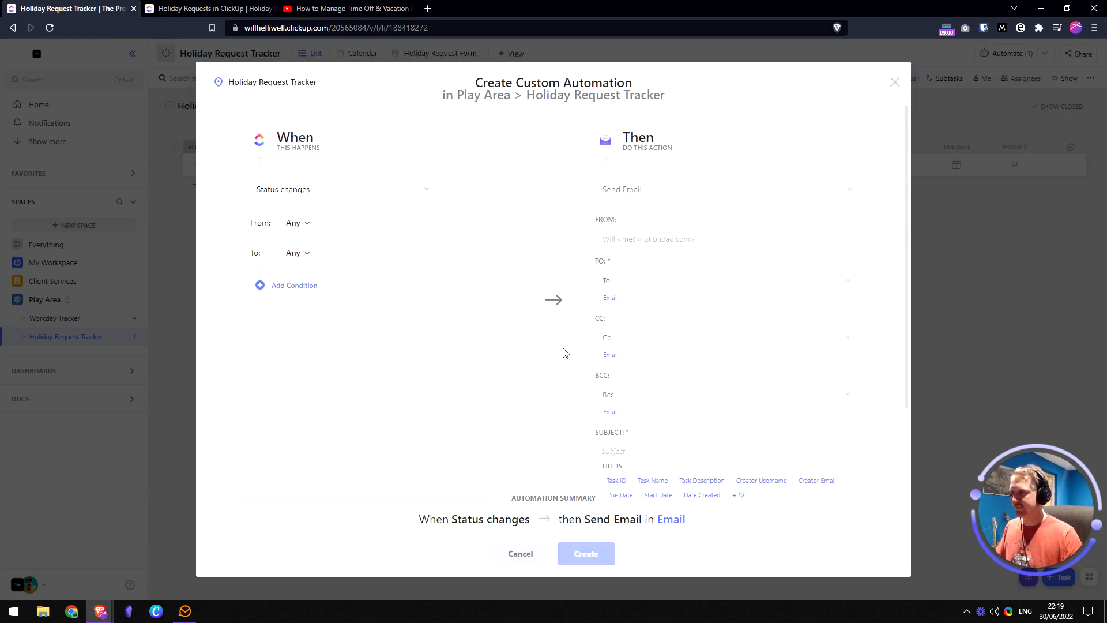
- Tick REQUESTED and APPROVED as the trigger's starting statuses and confirm
click(298, 227)
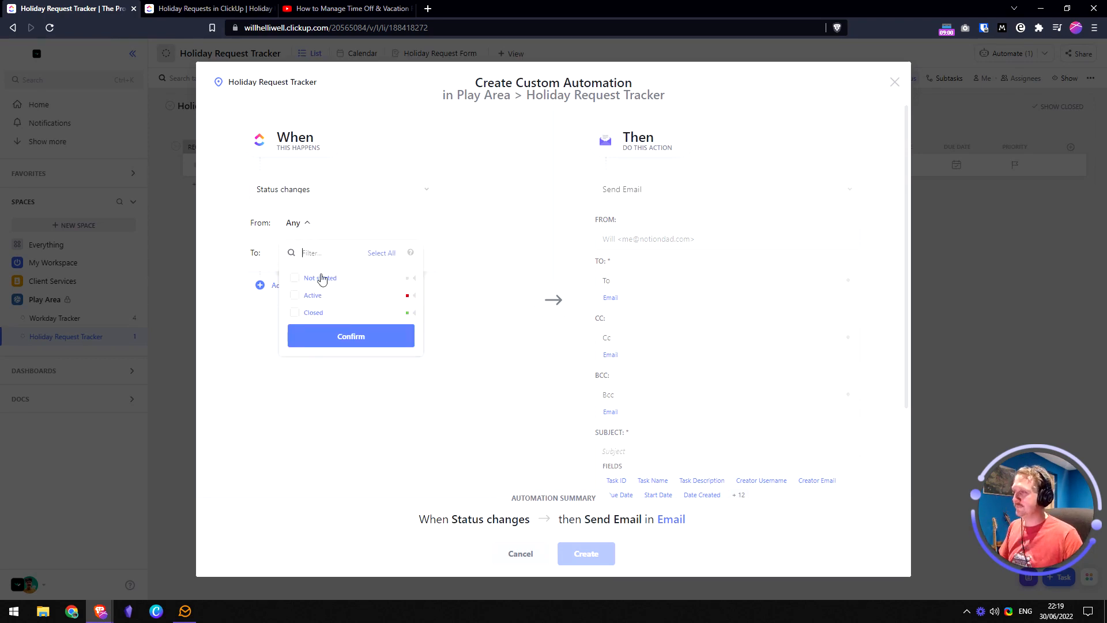
click(415, 282)
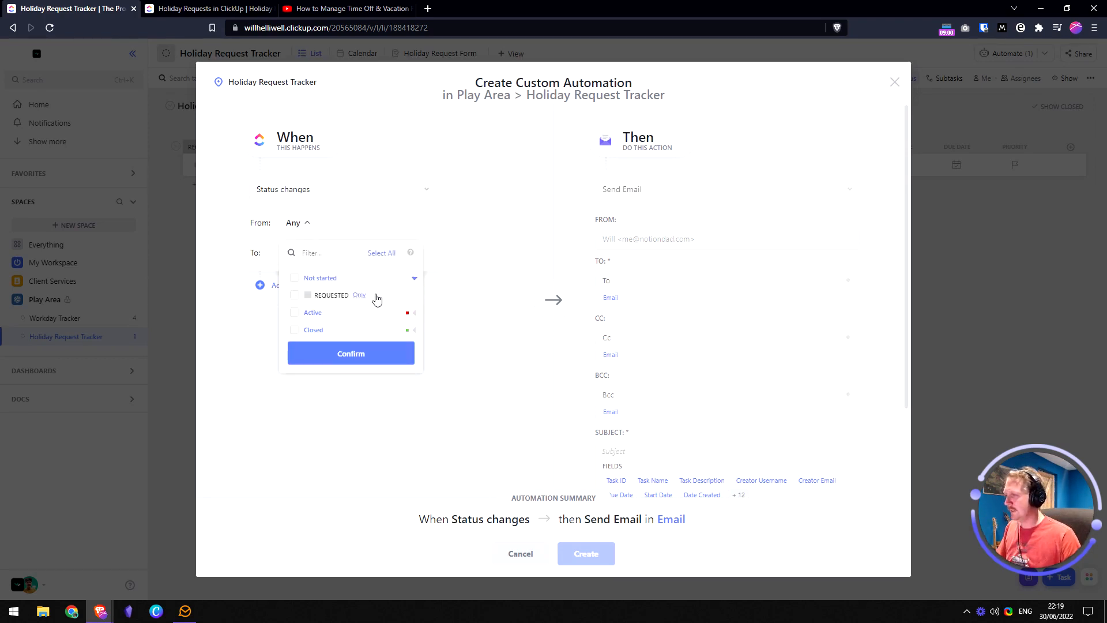
click(295, 296)
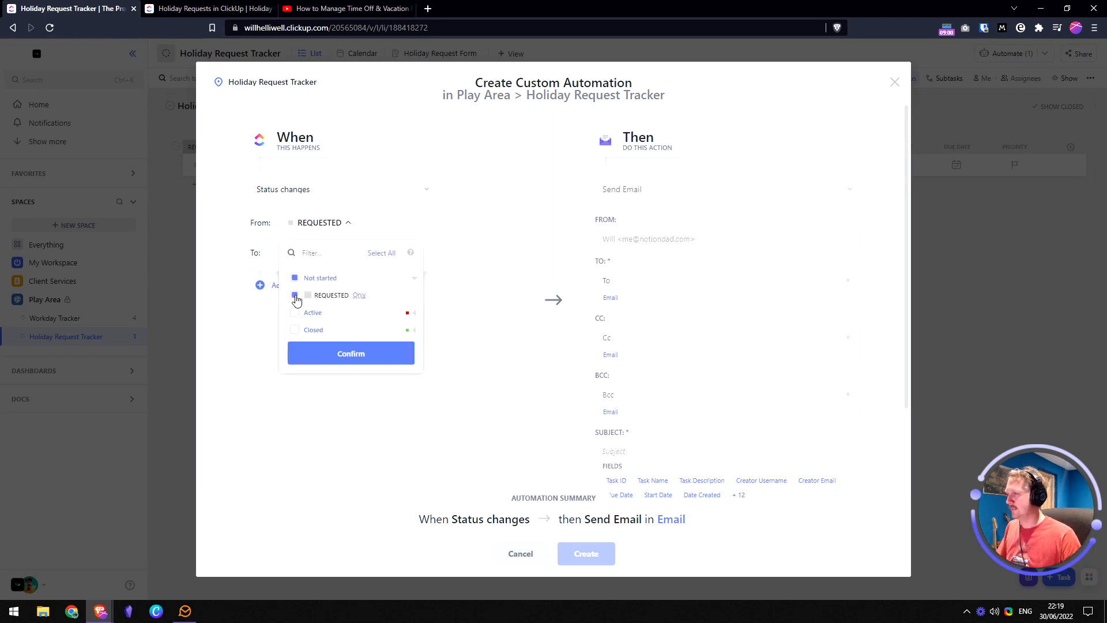
click(414, 314)
click(413, 313)
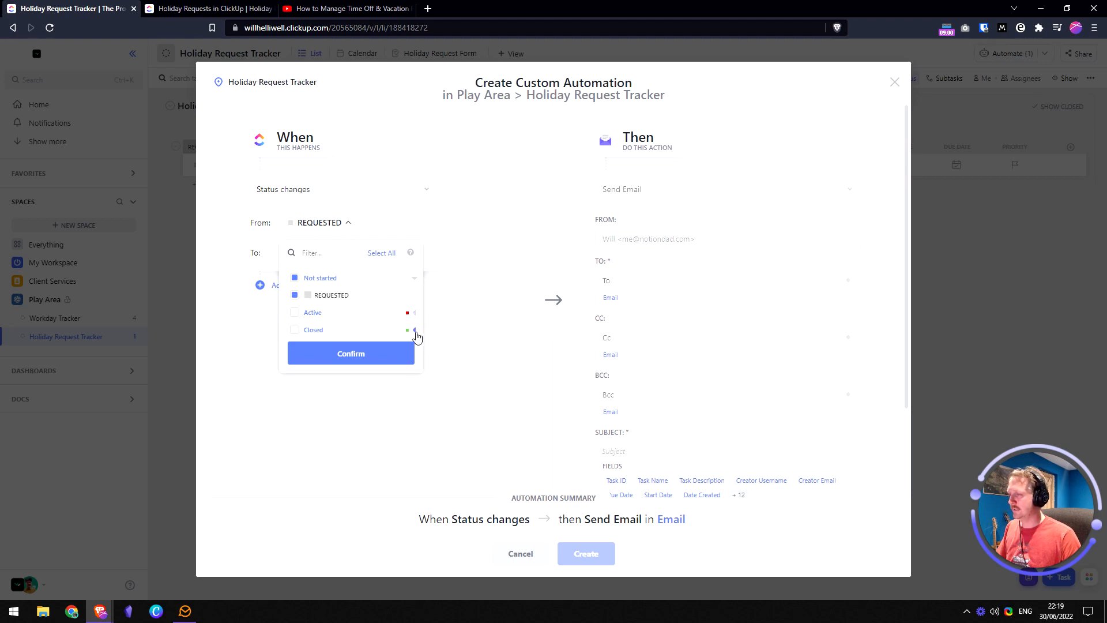
click(414, 329)
click(295, 347)
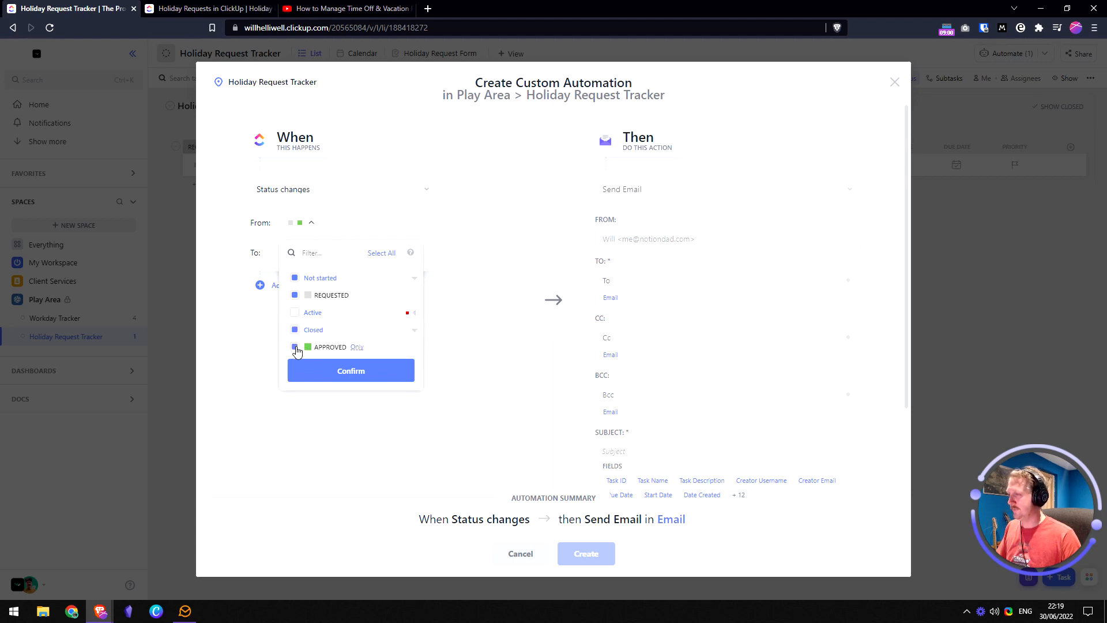
click(356, 373)
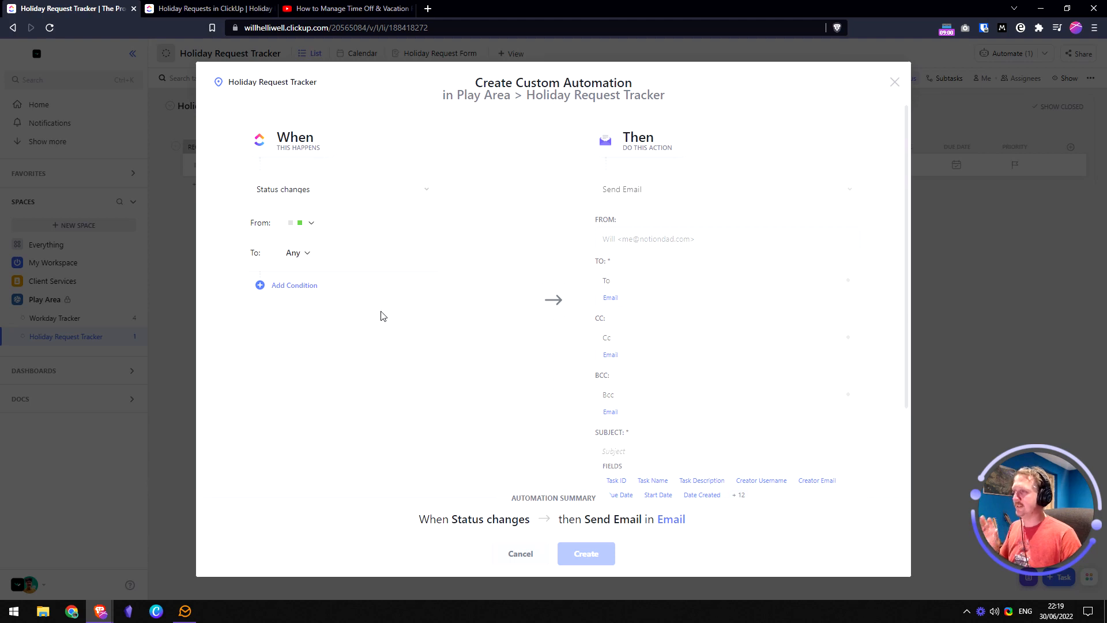
- Correct the trigger to From REQUESTED, To APPROVED, and confirm it
click(312, 227)
click(299, 313)
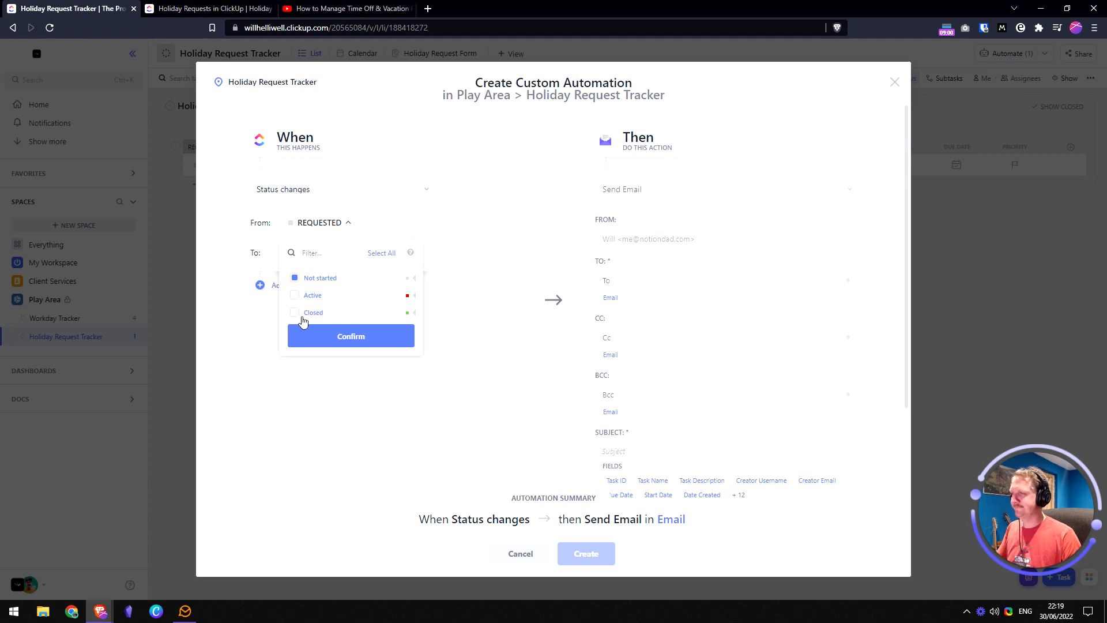
click(462, 311)
click(306, 257)
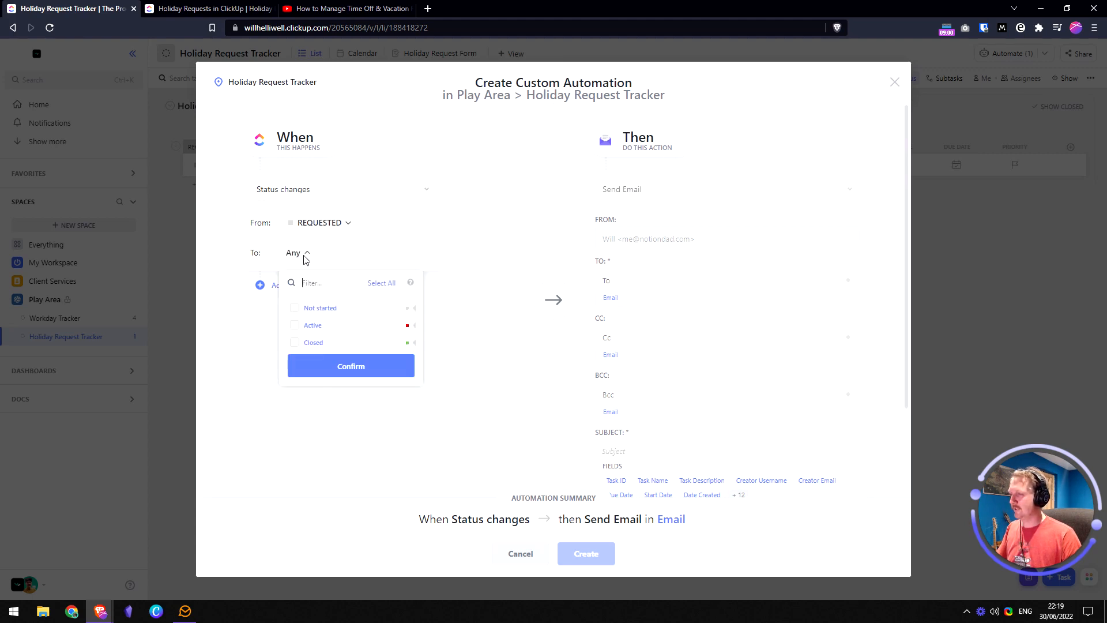
click(414, 343)
click(295, 359)
click(326, 385)
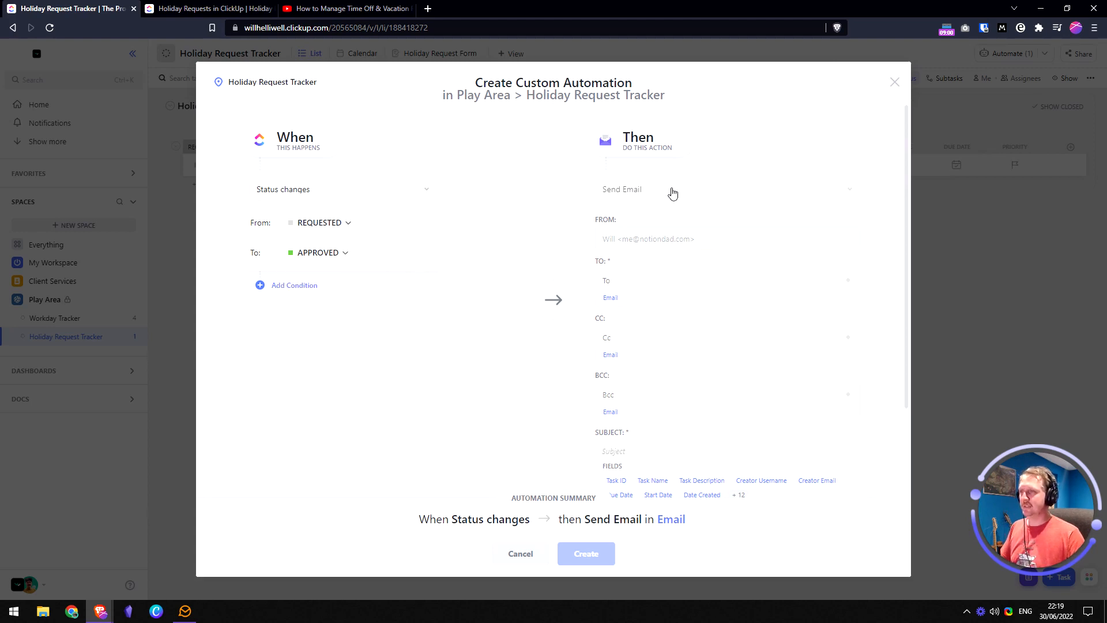
- Send the approval email to the task's Email field and add a CC address
click(611, 298)
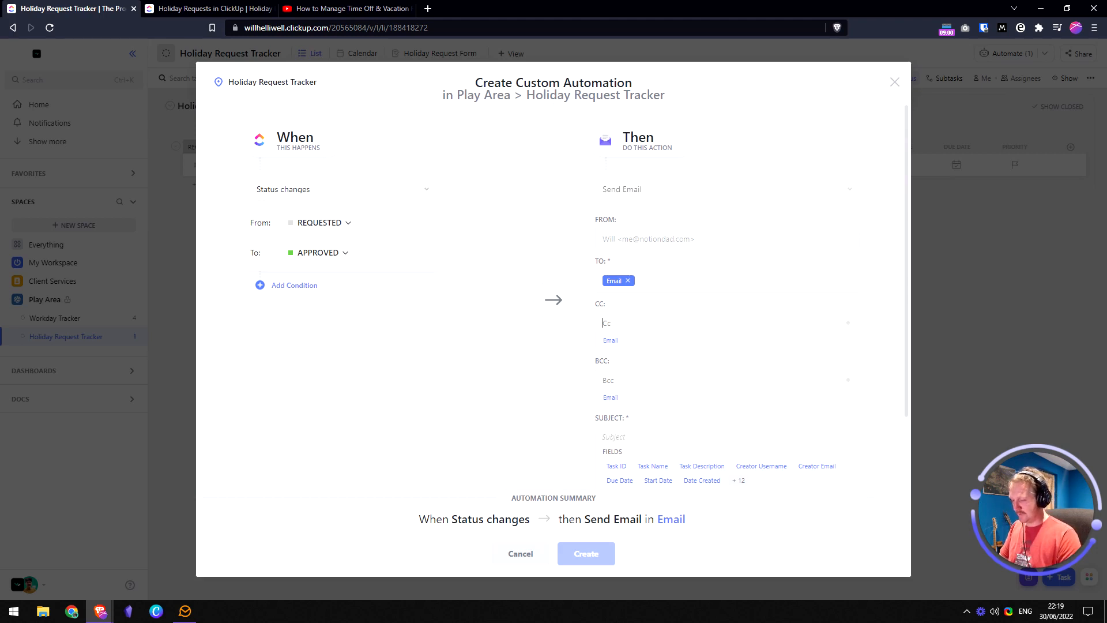
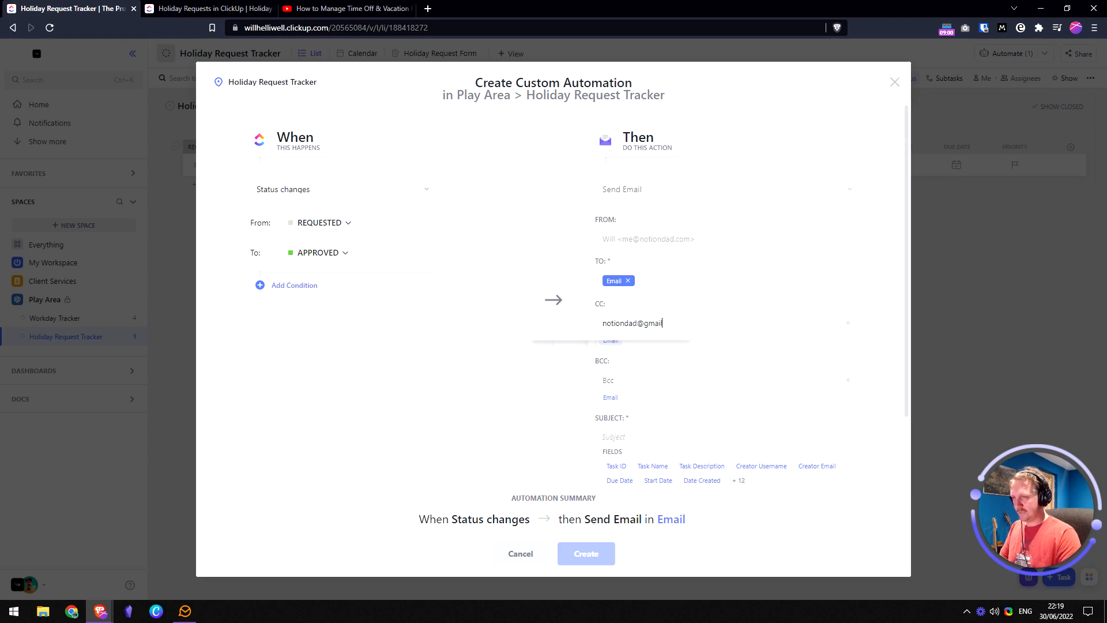
key(Return)
scroll(621, 320, down, 2)
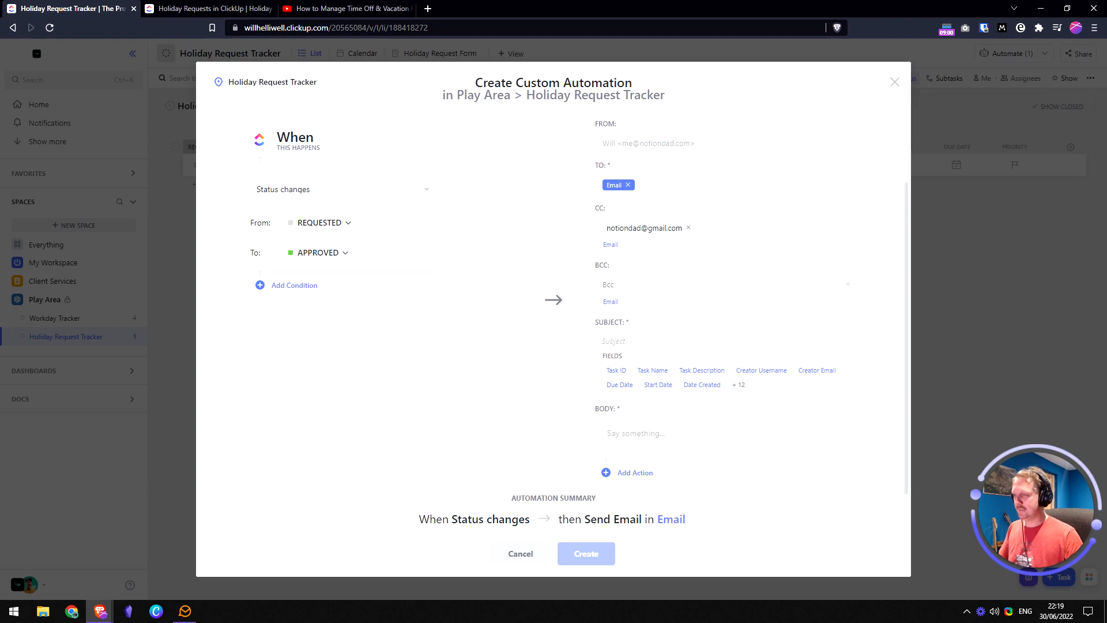
- Set the subject to 'Time Off for [Name] Approved 🎉' and copy the doc's approval message
text(Time Off for)
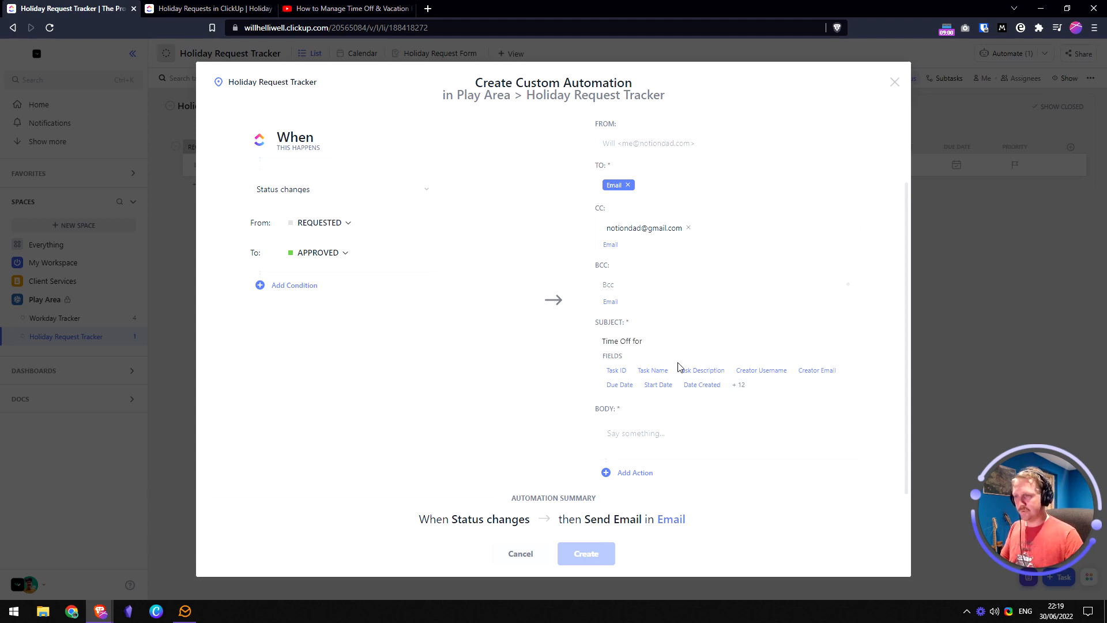
click(738, 384)
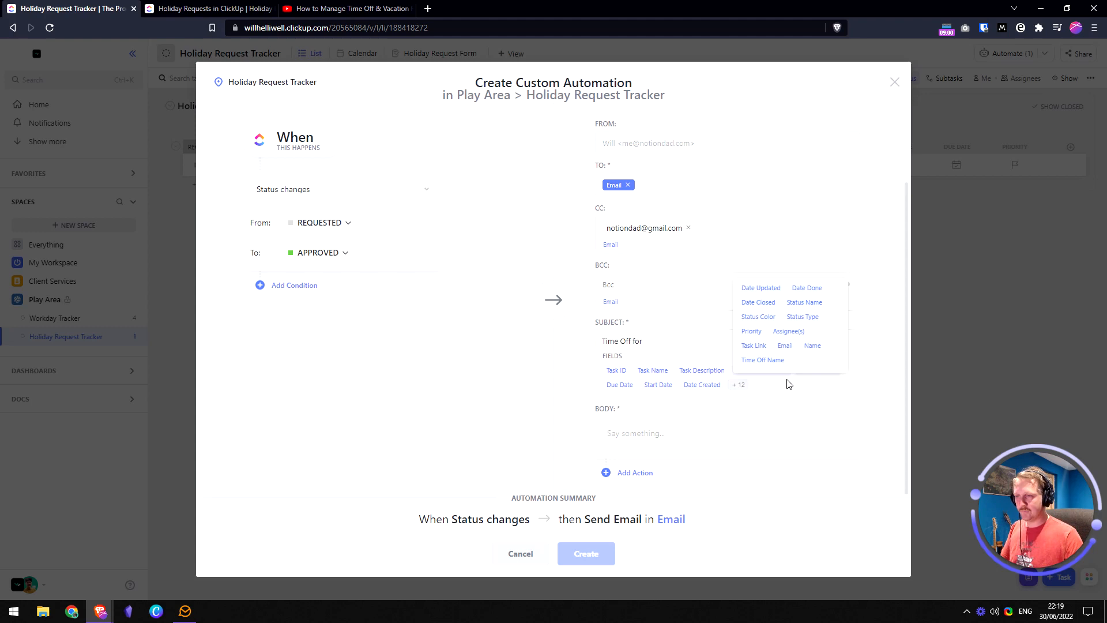
click(811, 345)
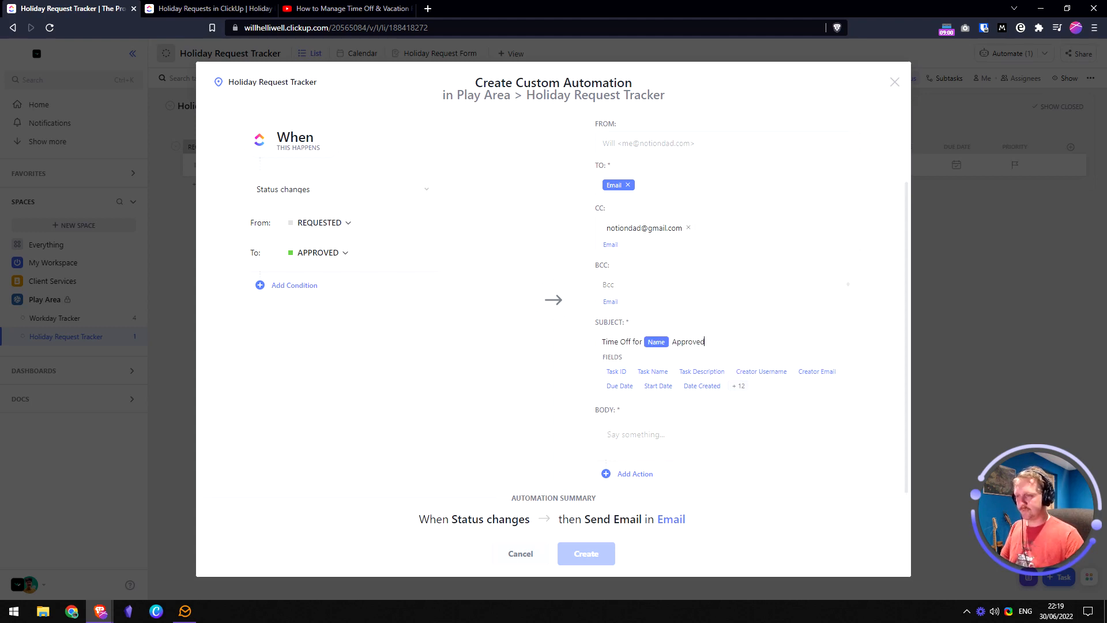
text(Approved)
key(super+period)
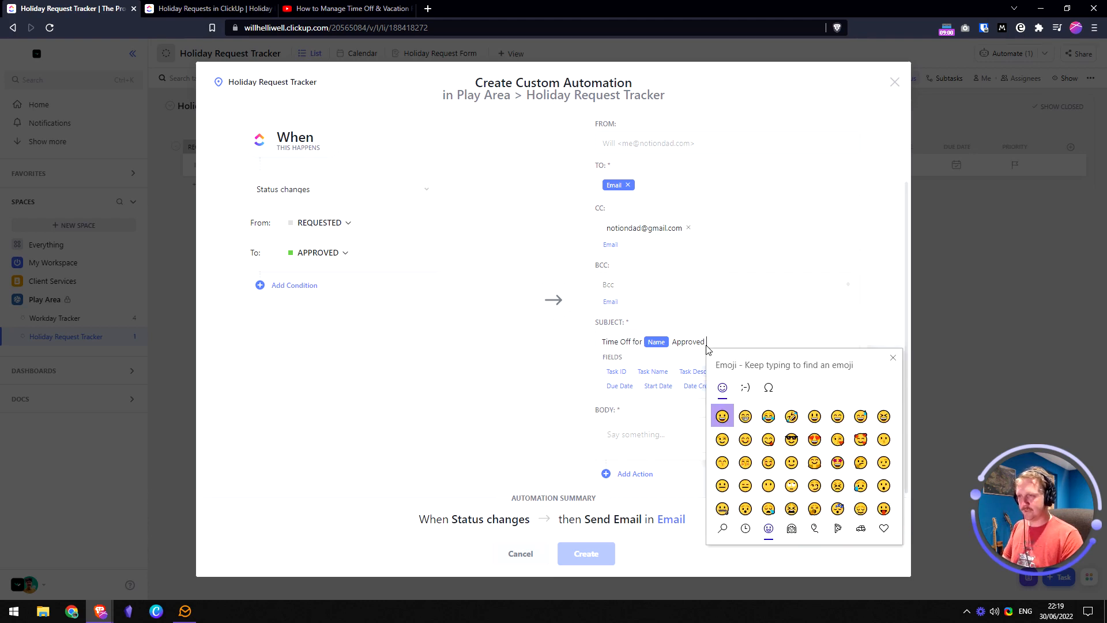
text(party)
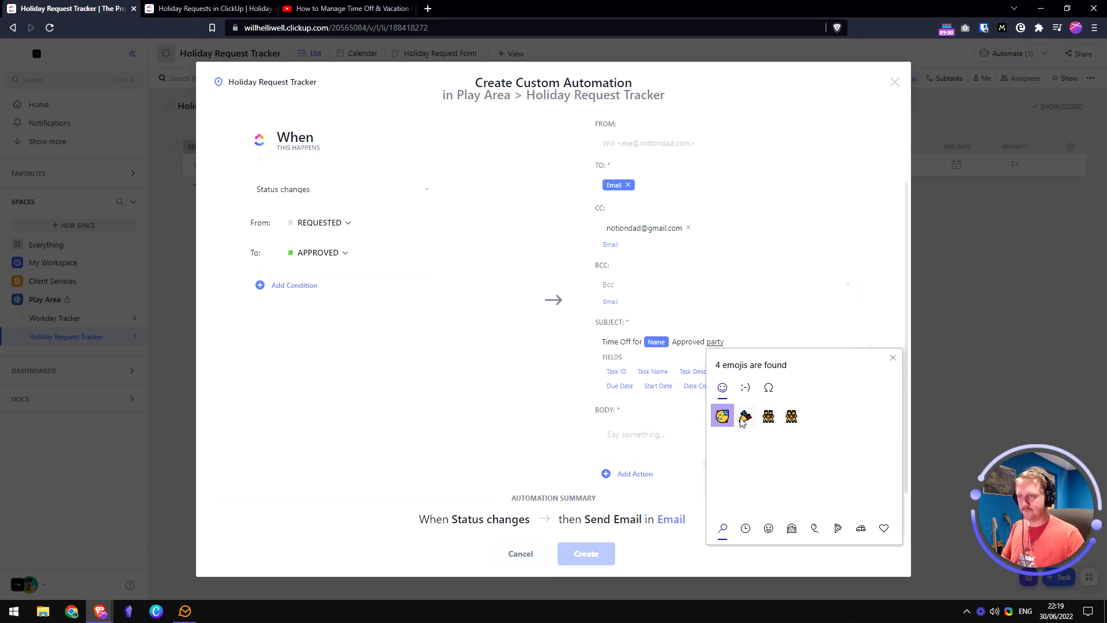
click(745, 416)
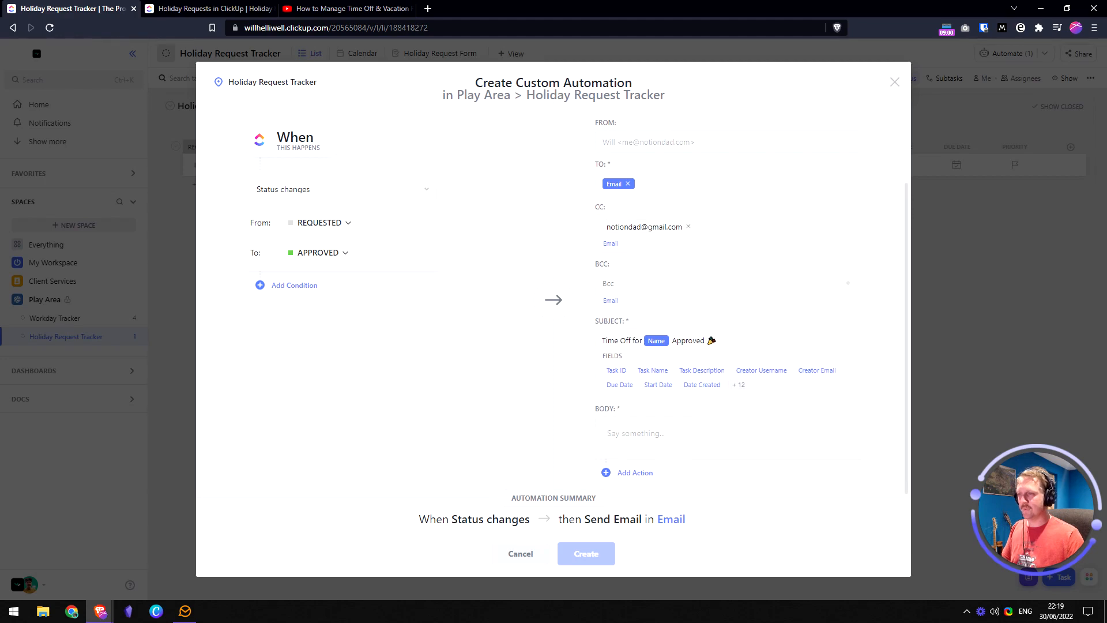
click(196, 9)
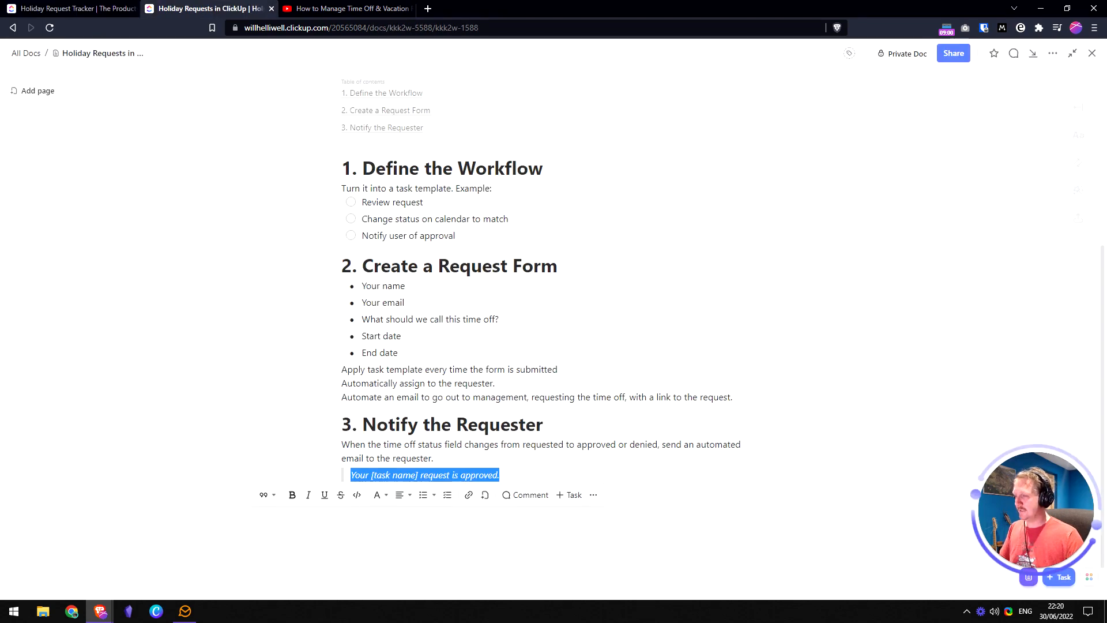
click(81, 8)
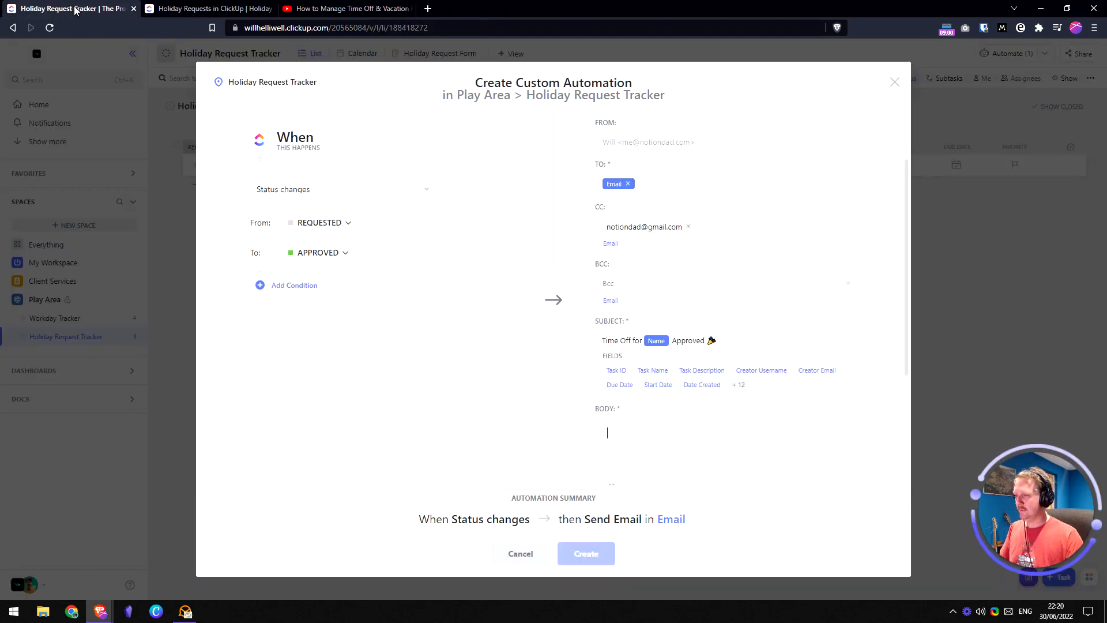
- Paste the message into the body, editing it to 'Your time off request has been approved.'
text(Your [task name] request is approved.)
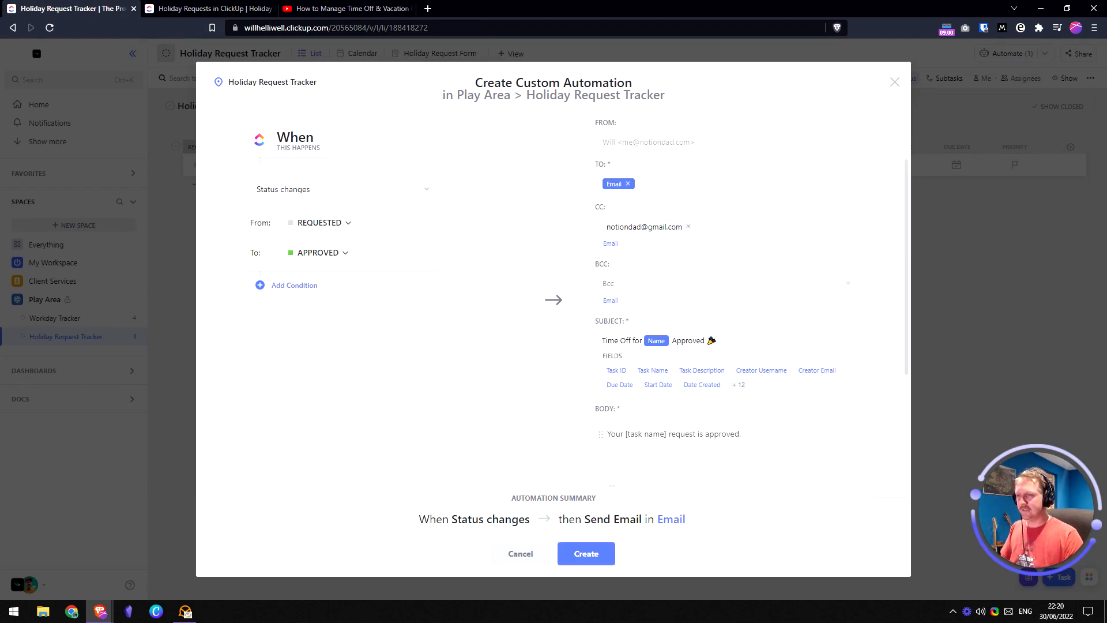
drag(625, 434, 664, 434)
key(BackSpace)
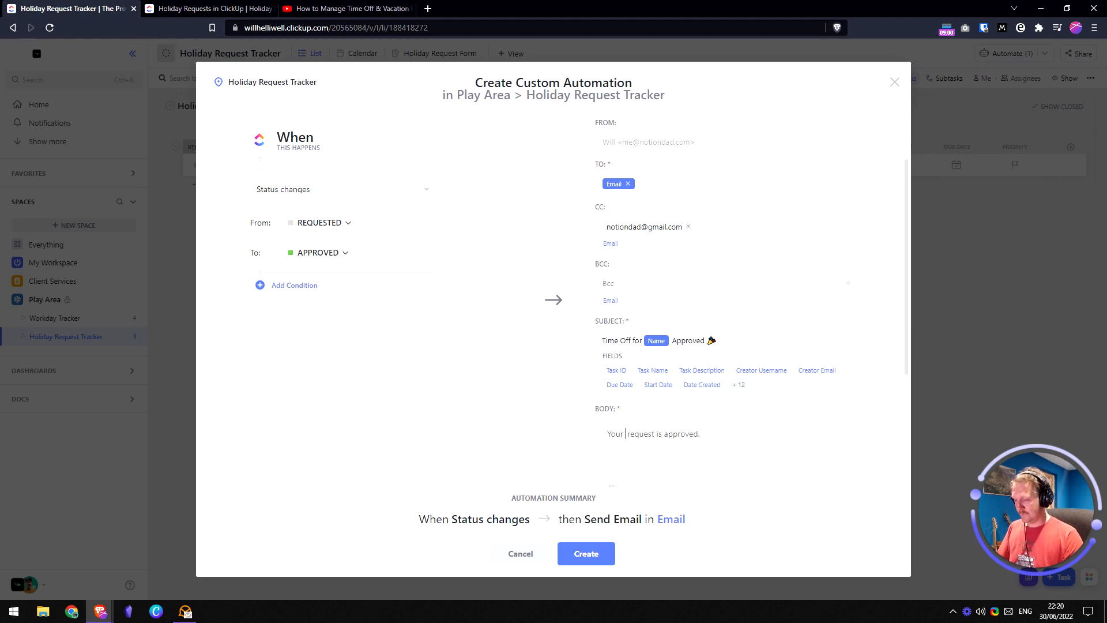
text(time off reque)
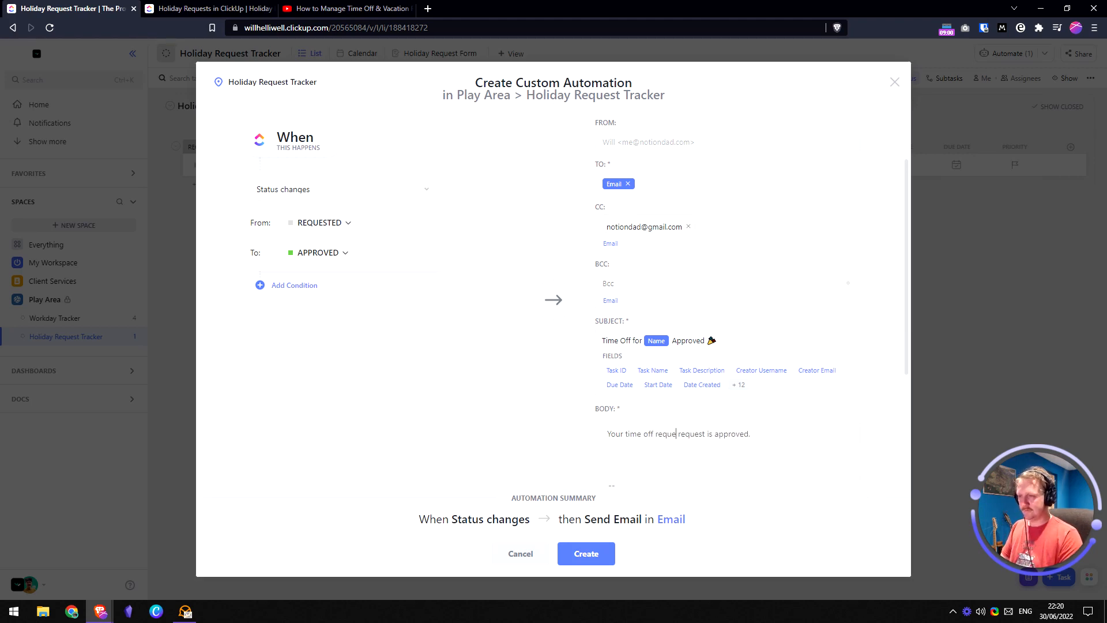
text(st)
key(ctrl+shift+Right)
key(ctrl+shift+Right)
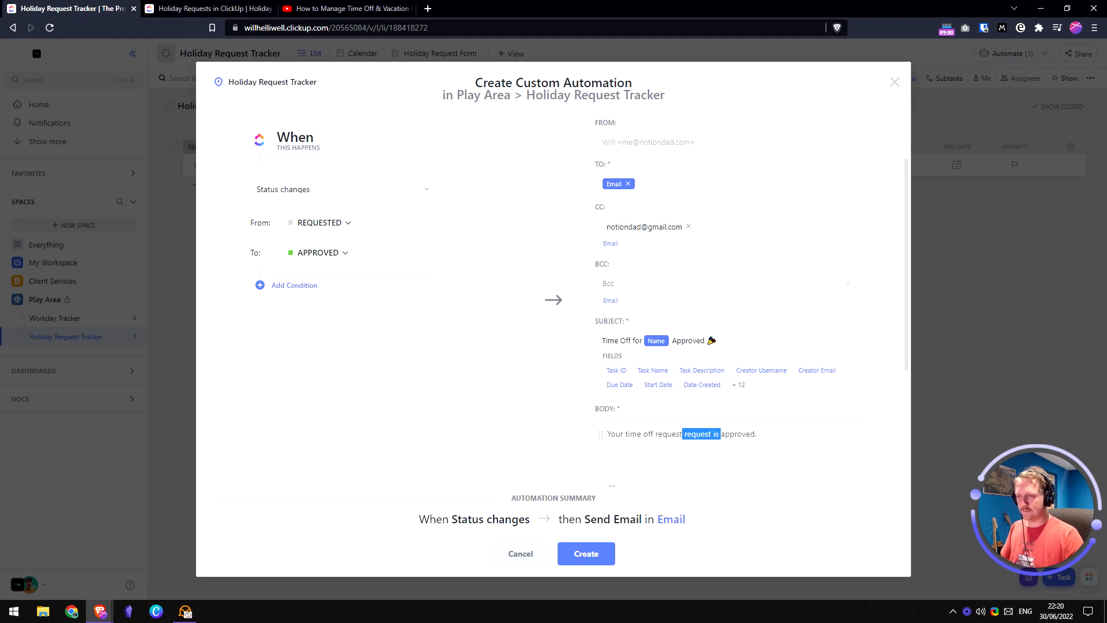
key(BackSpace)
text(has been approved)
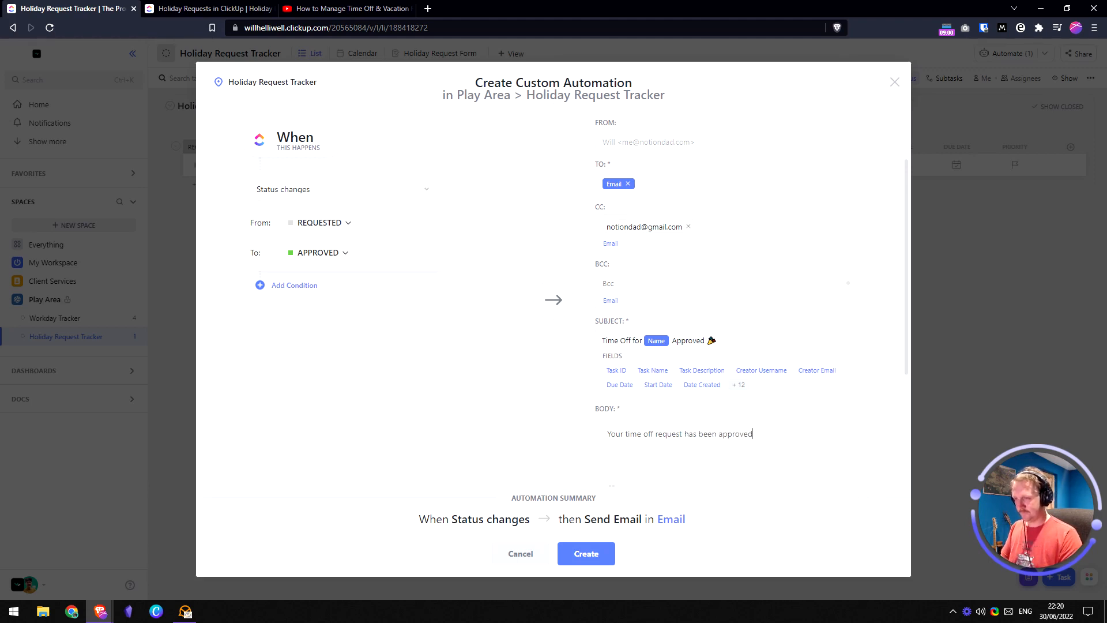
text(.)
- Add a blank line, then 'Start date' and 'End date' lines below the message
key(Return)
text(Start date:)
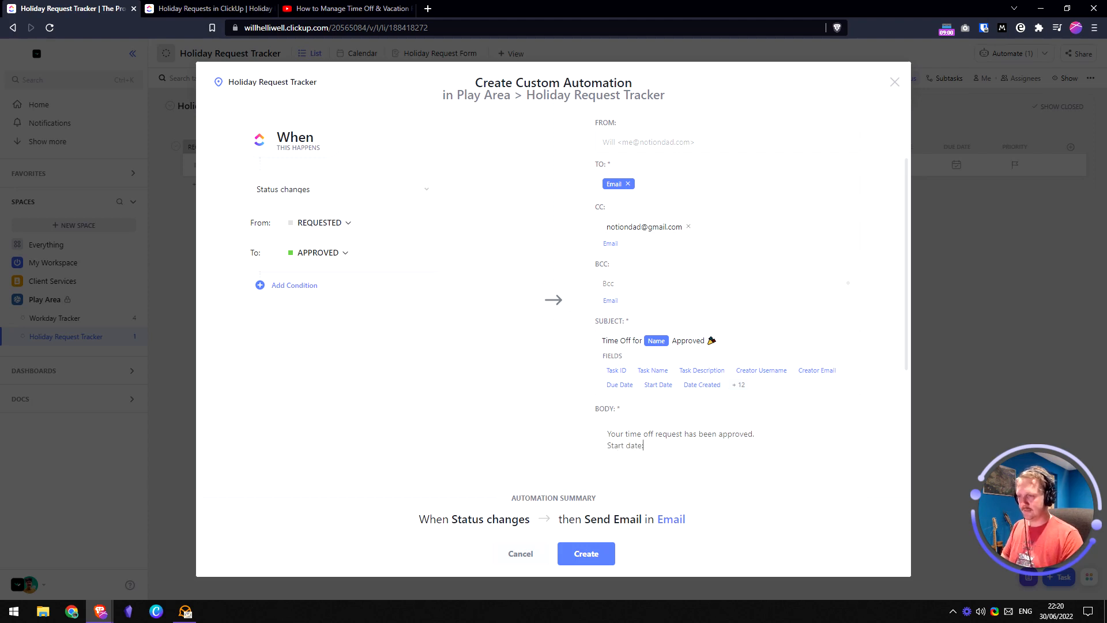
key(Home)
key(Return)
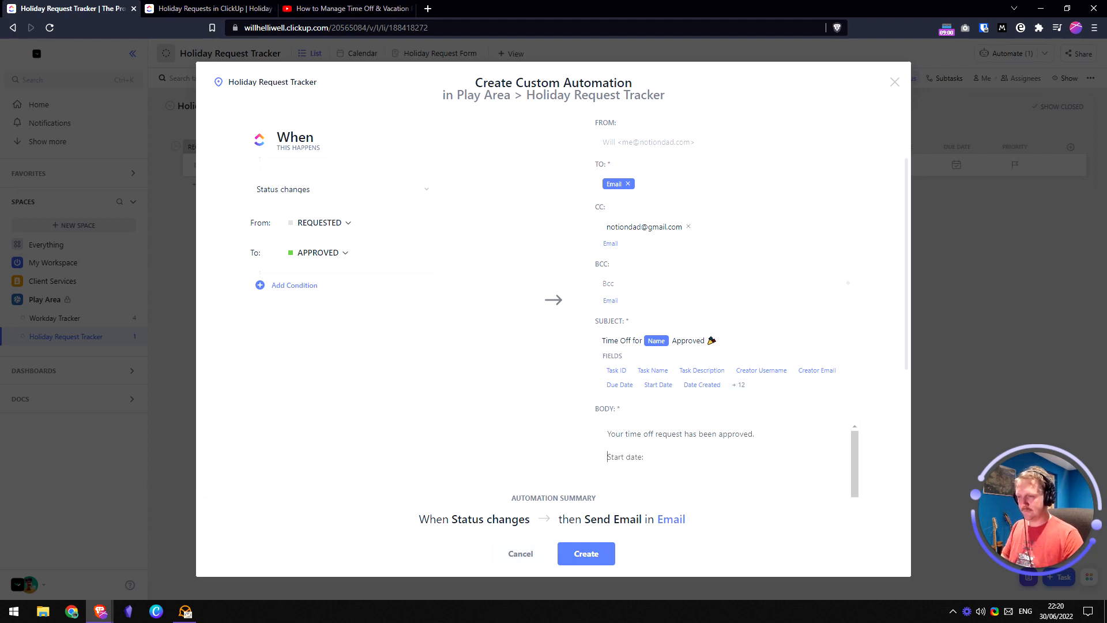
key(Return)
text(End date:)
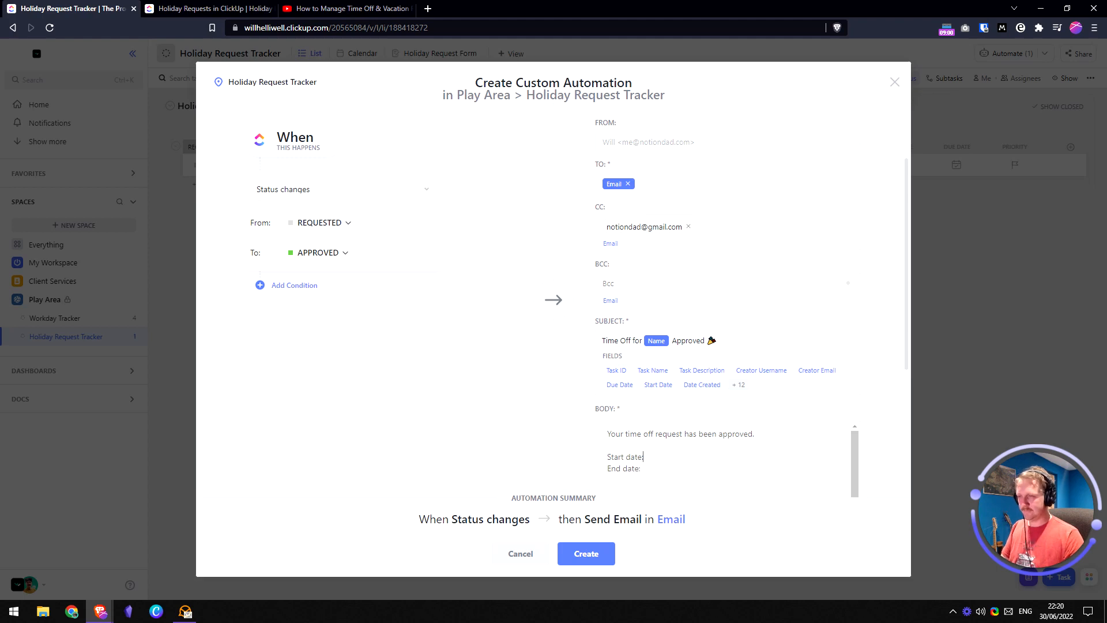
- Fill those lines with the Start Date and Due Date fields and create the automation
click(657, 385)
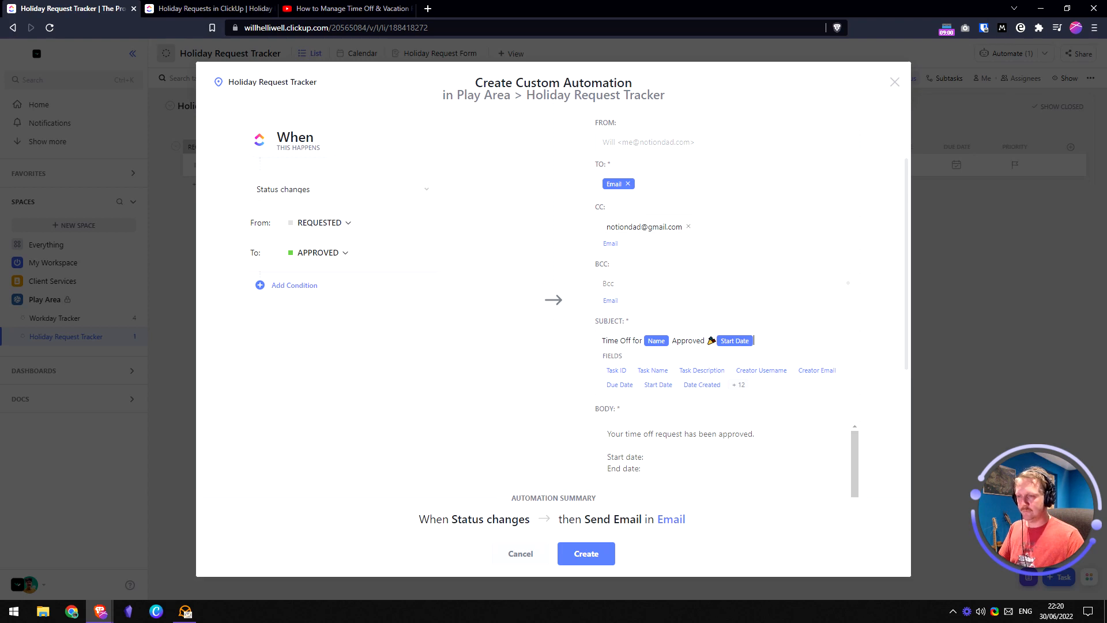
key(BackSpace)
scroll(748, 397, down, 2)
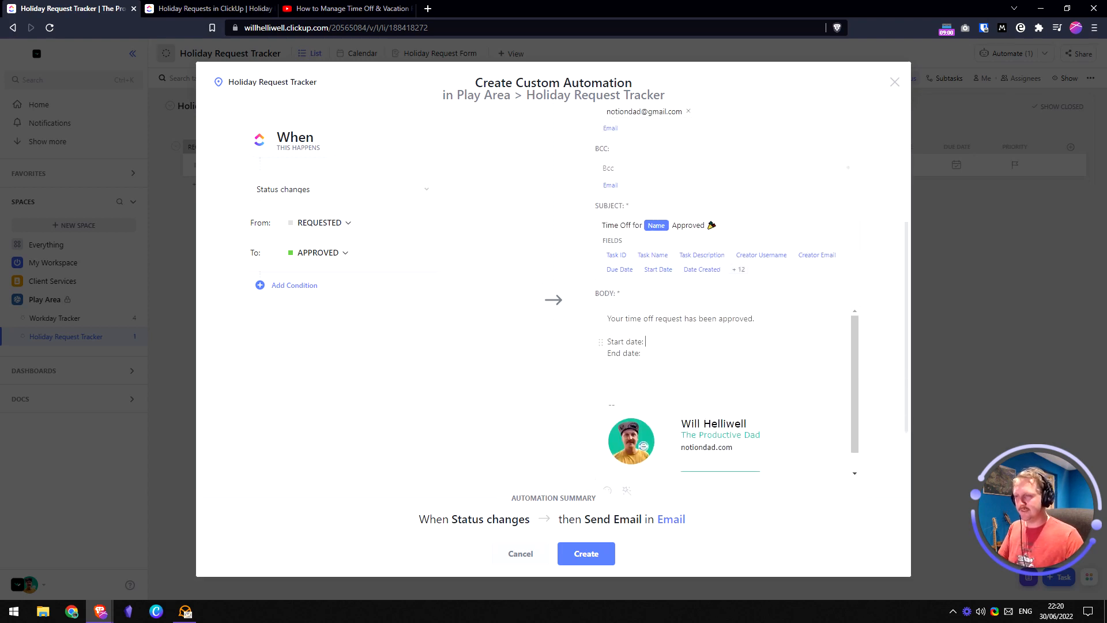
scroll(679, 439, down, 2)
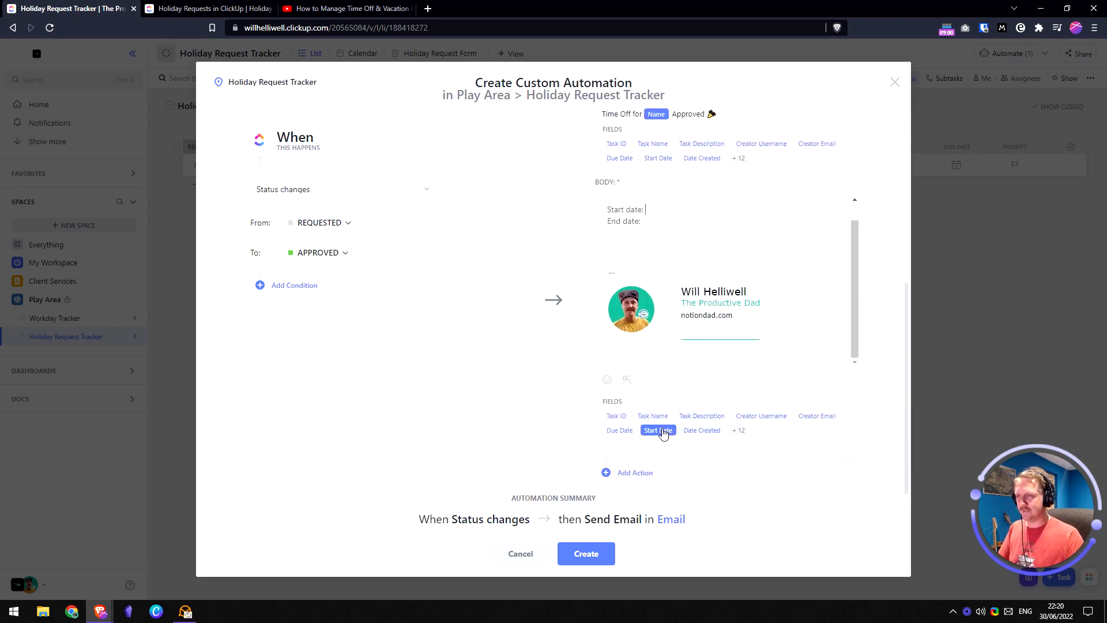
click(658, 431)
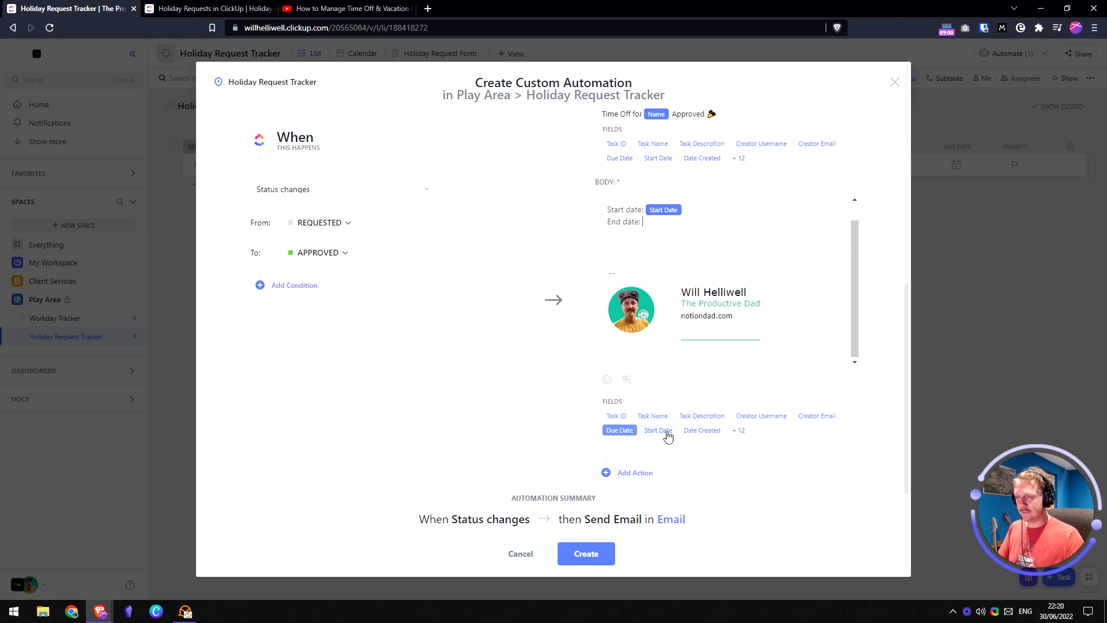
click(619, 430)
scroll(697, 269, up, 2)
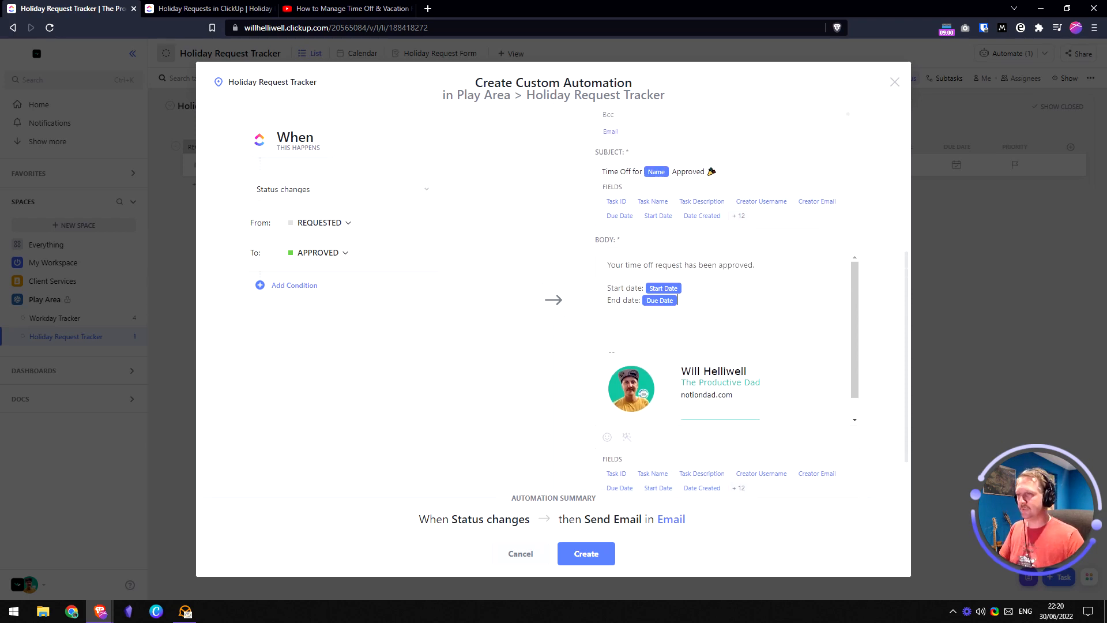
scroll(749, 308, up, 4)
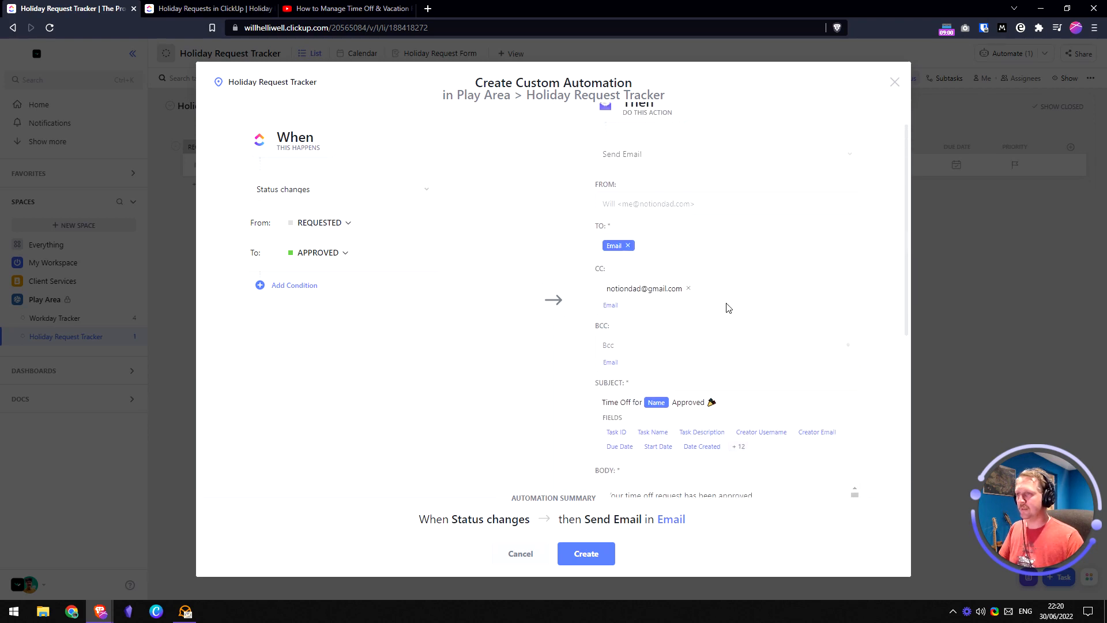
scroll(751, 459, down, 1)
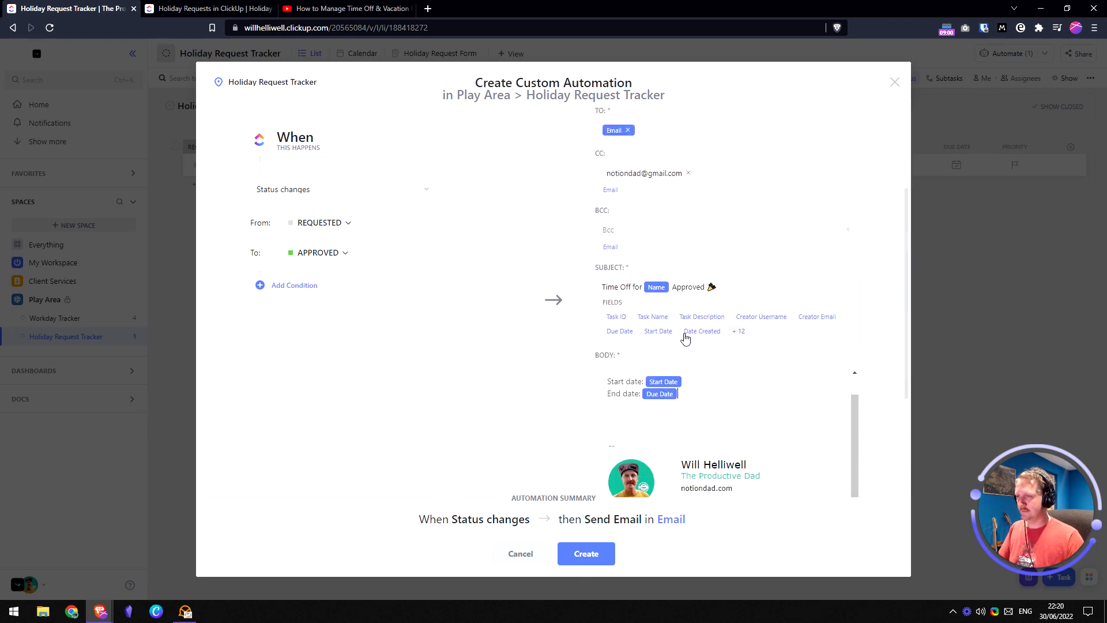
scroll(683, 334, down, 3)
click(604, 555)
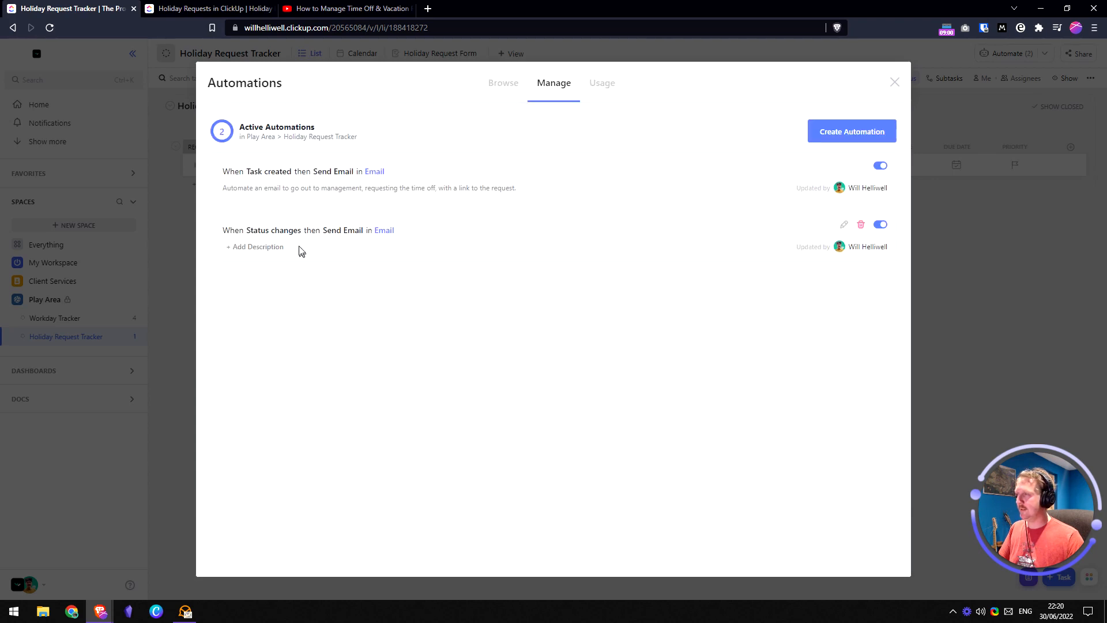
- Describe the approval automation as 'When time off request is approved, send email'
click(260, 247)
text(W)
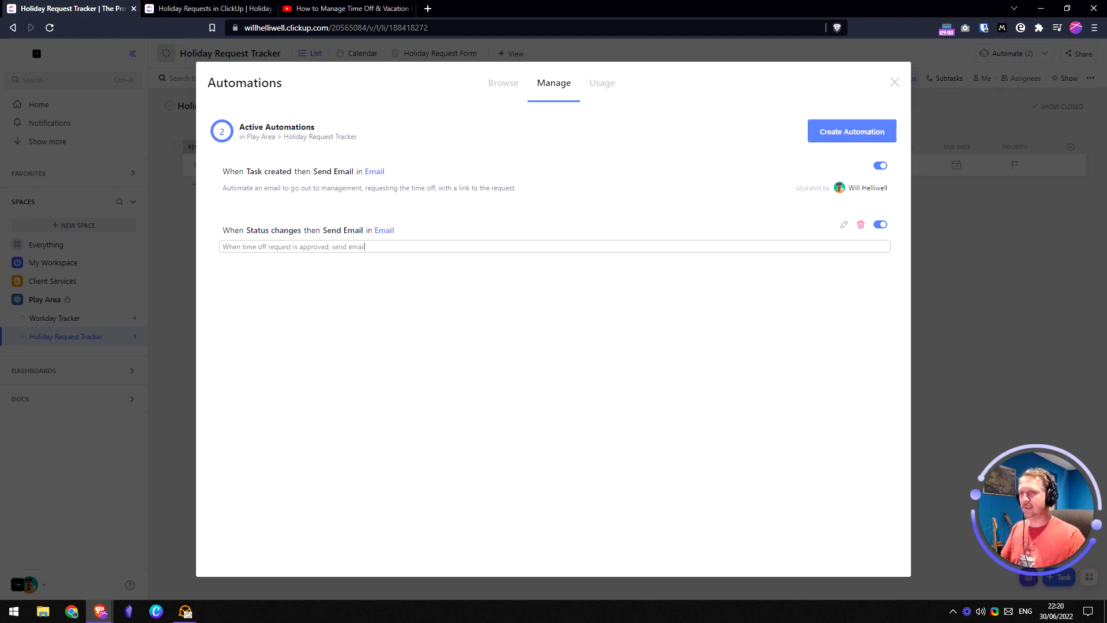
click(552, 344)
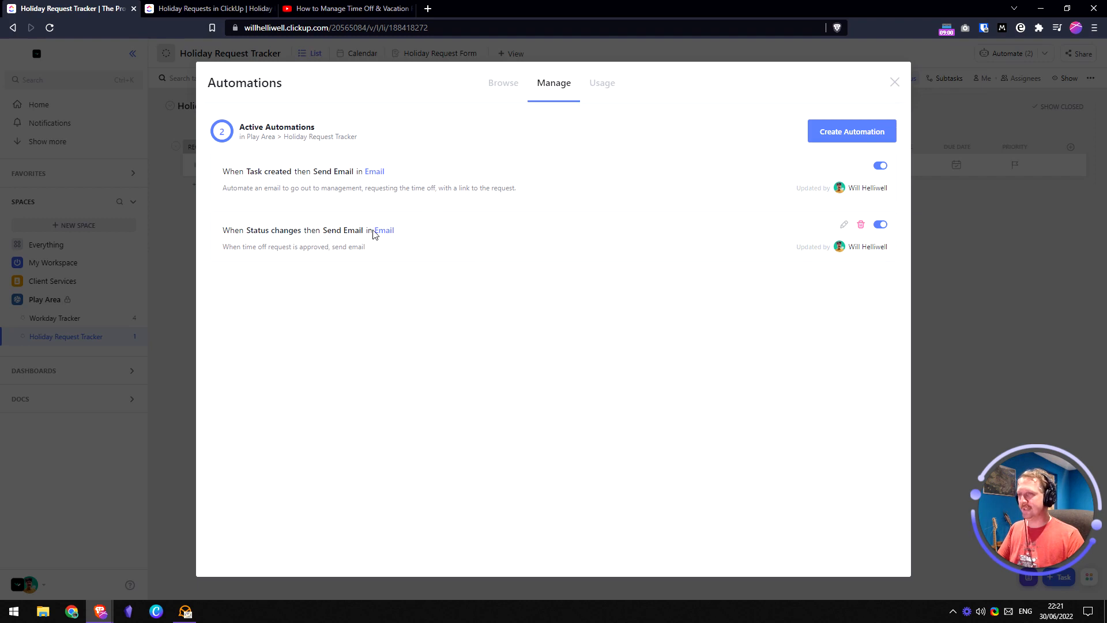
click(833, 134)
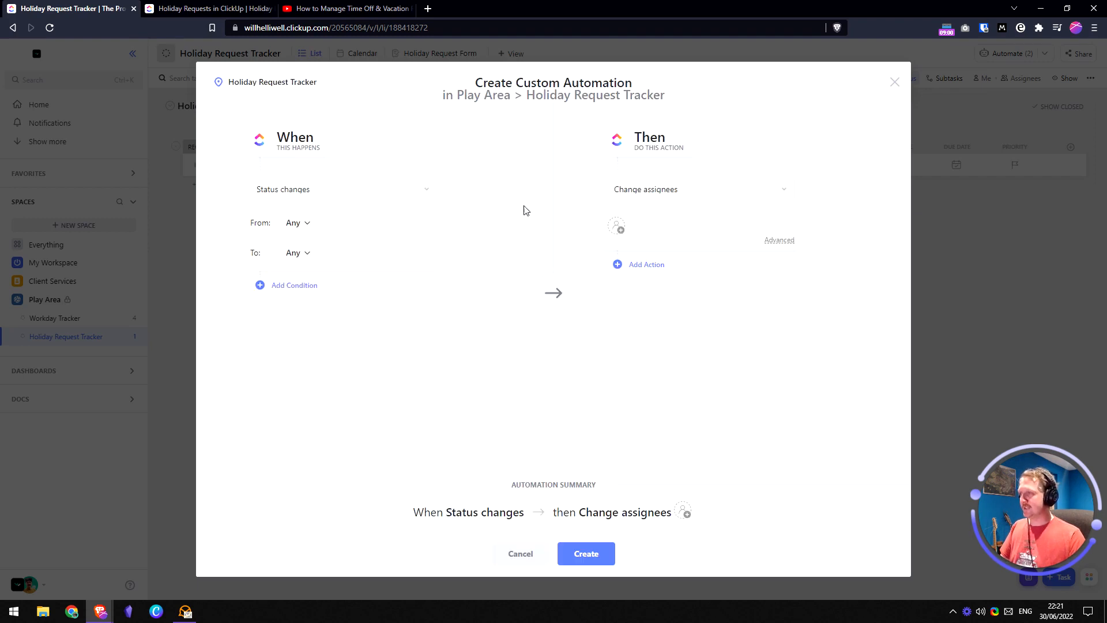
click(298, 223)
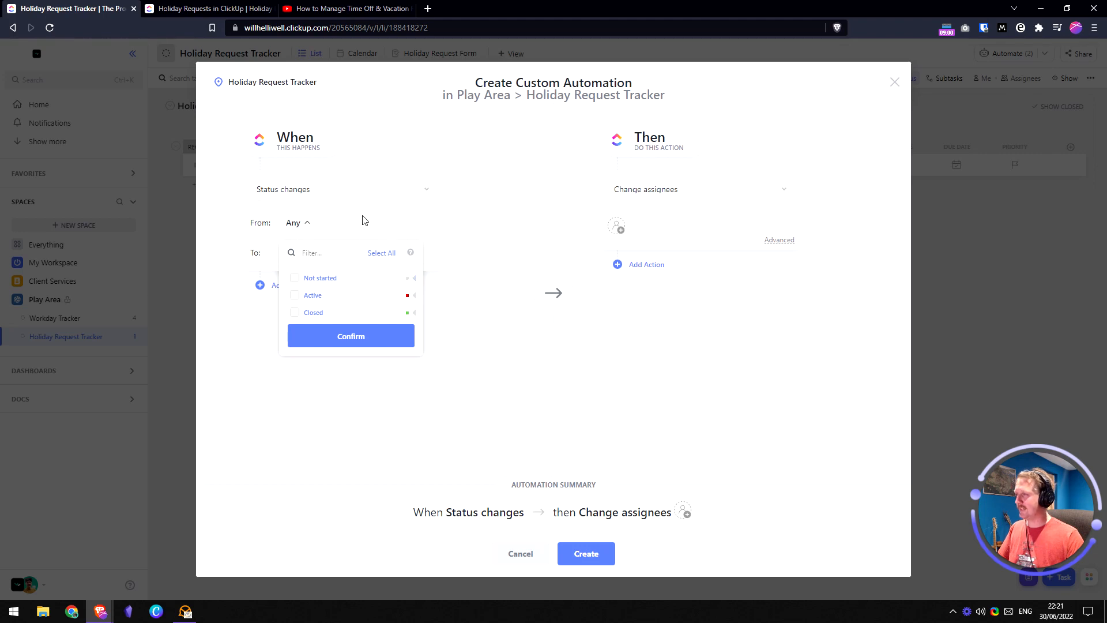
click(372, 228)
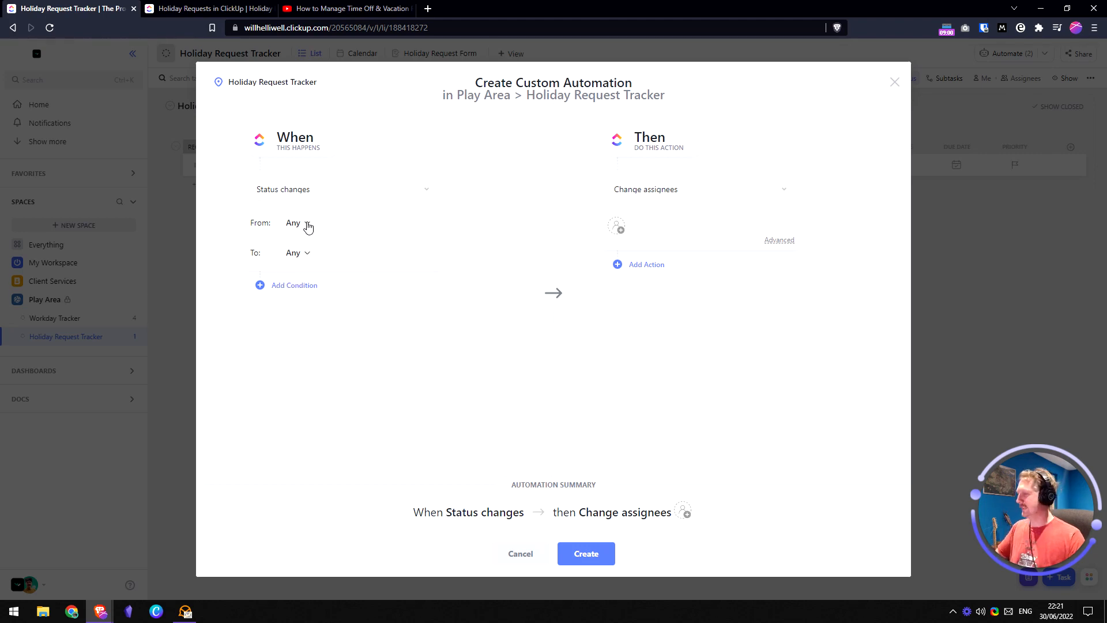
click(297, 252)
click(412, 326)
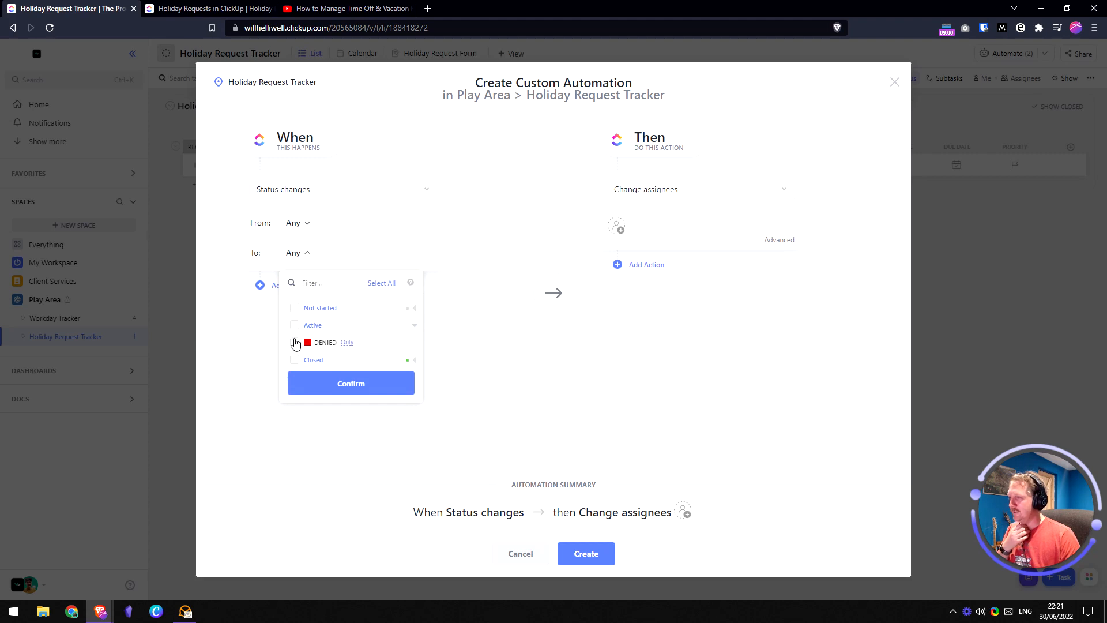
click(295, 342)
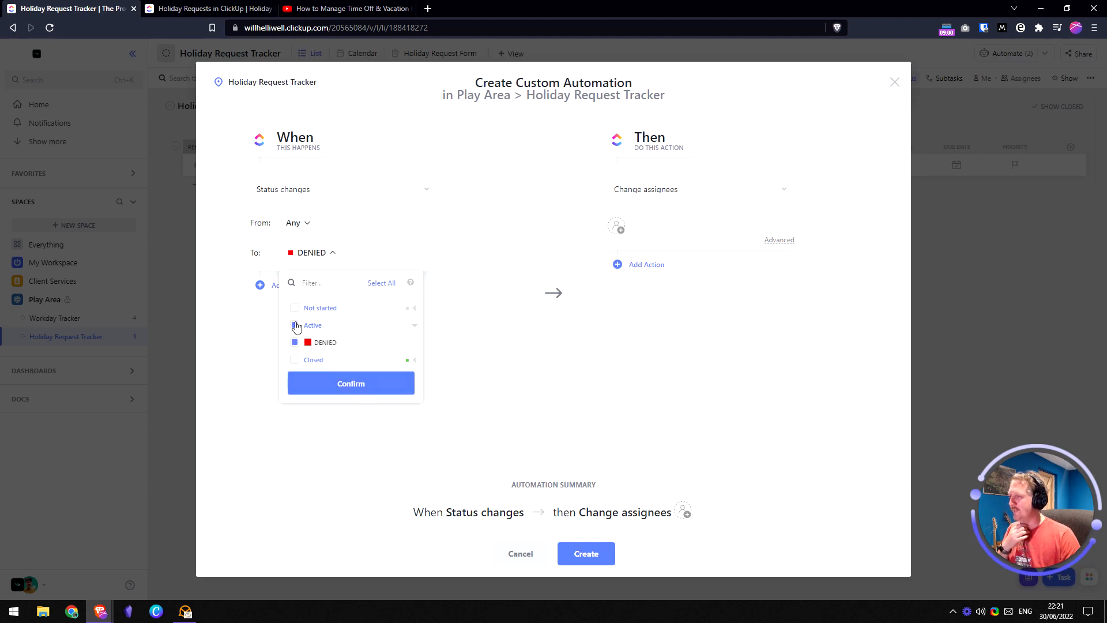
click(342, 385)
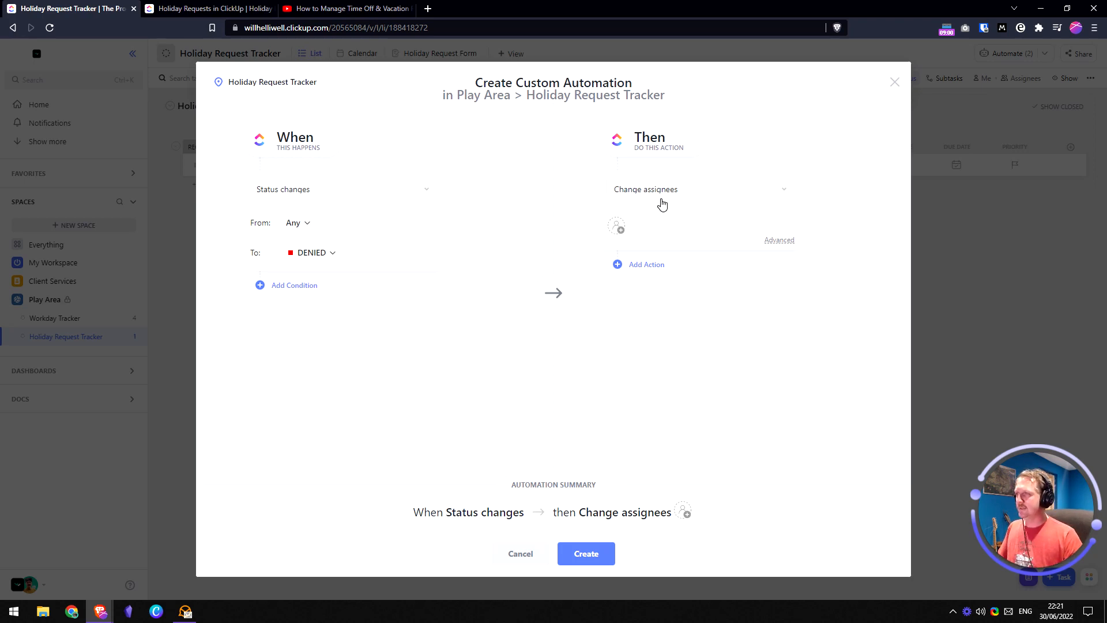
click(693, 197)
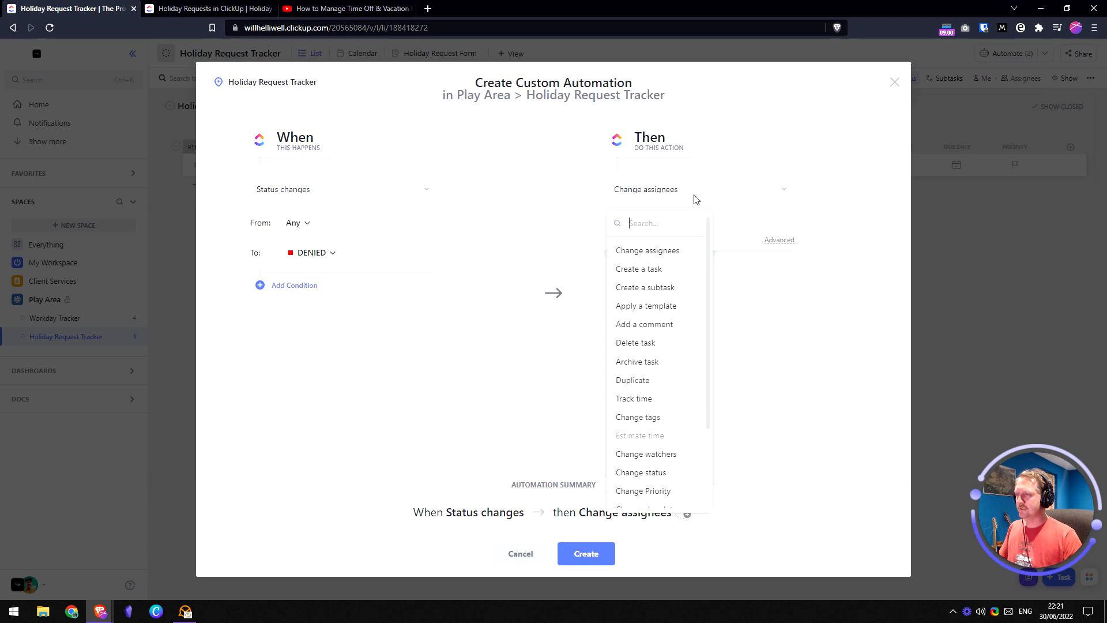
text(email)
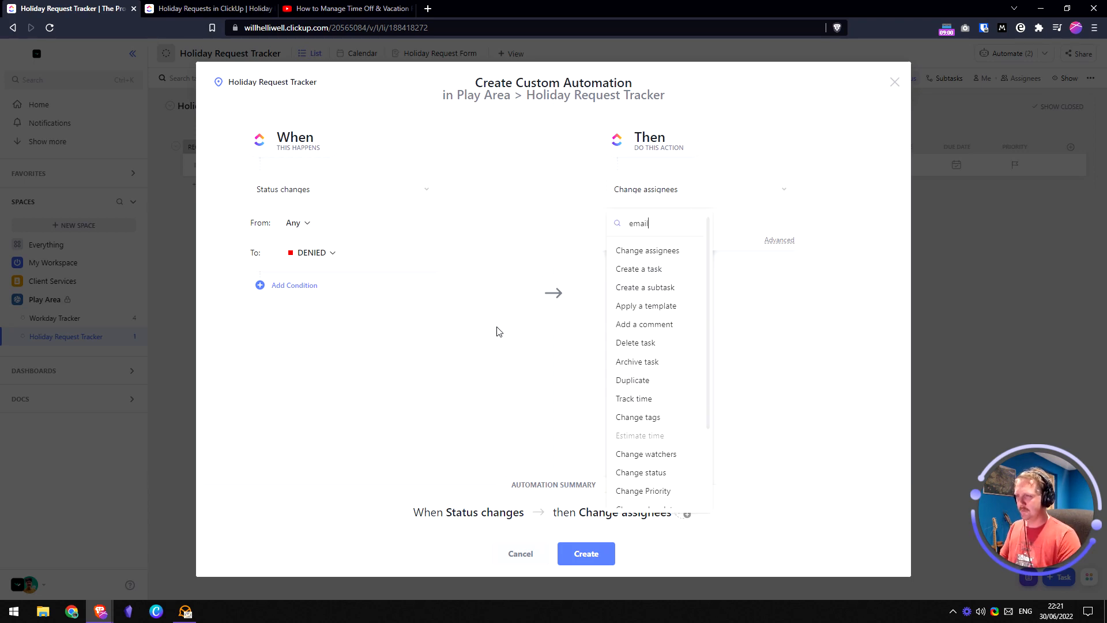
click(512, 555)
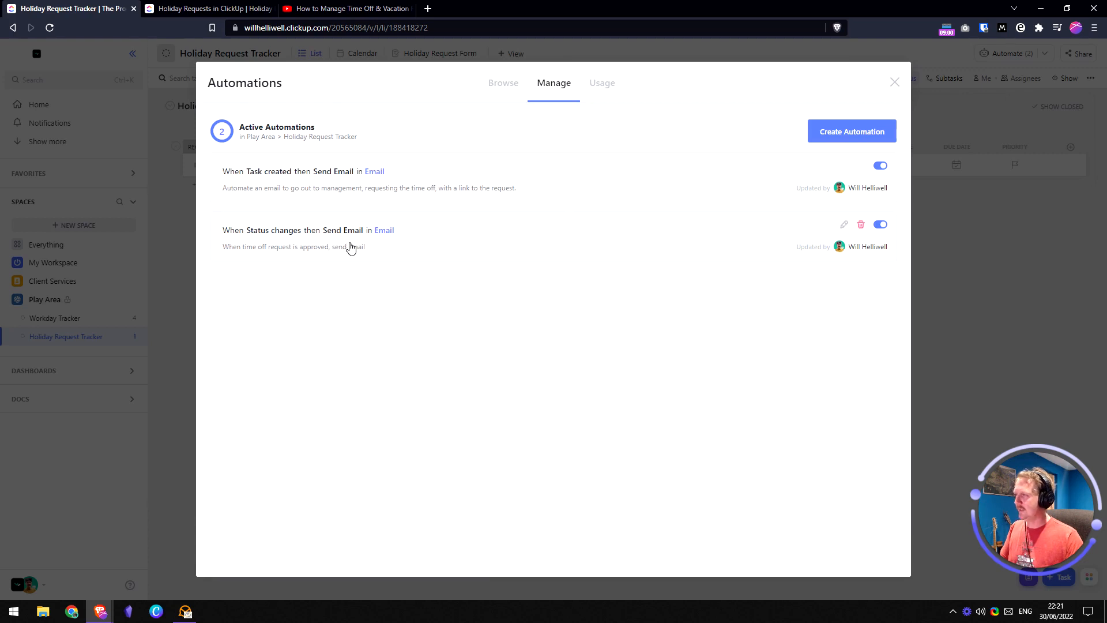
click(842, 133)
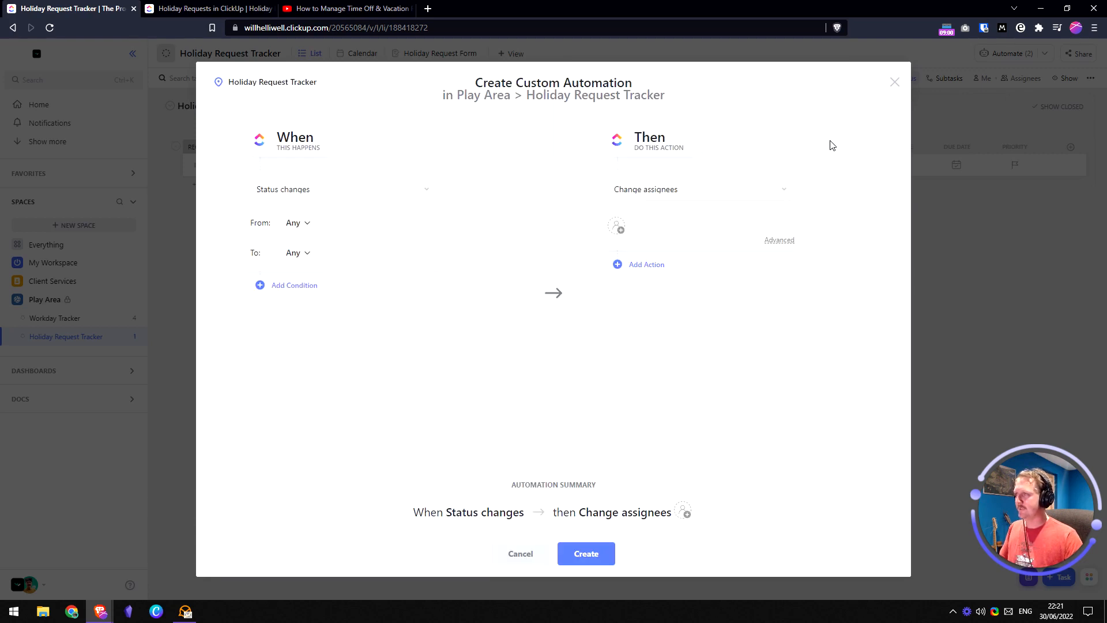
click(526, 555)
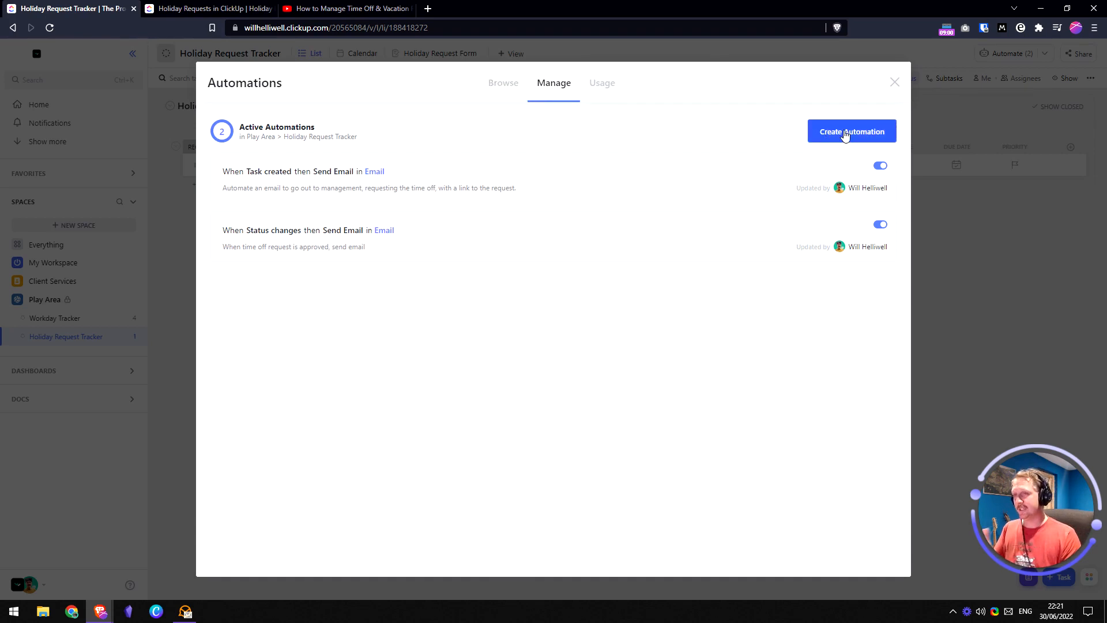
- Start a Status Changes → Send email template using the connected email account
click(499, 87)
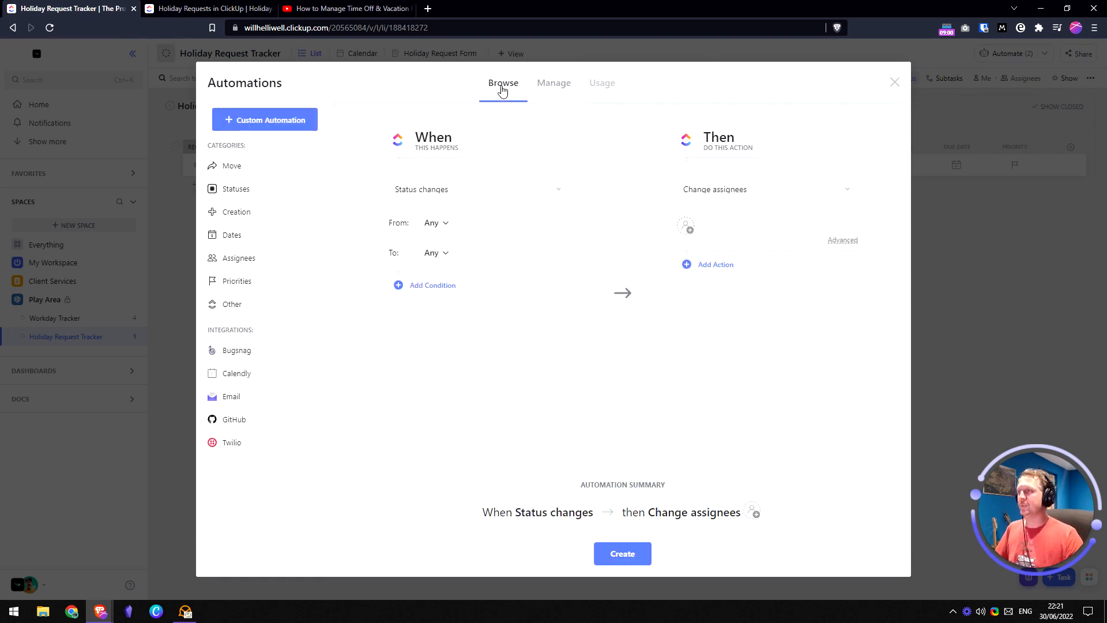
click(235, 396)
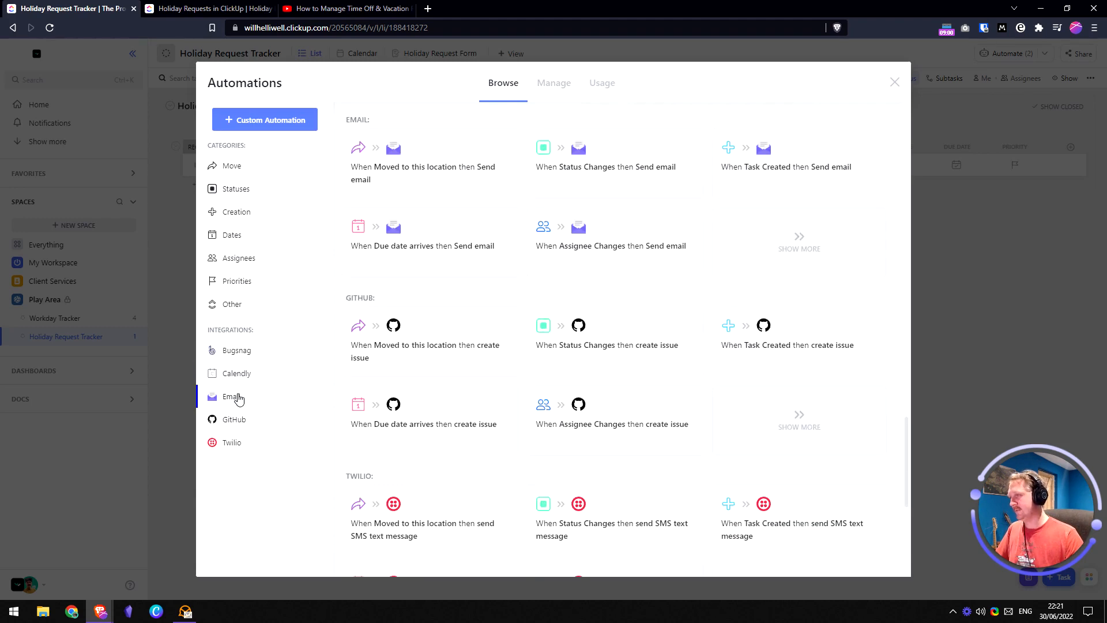
click(624, 180)
click(572, 315)
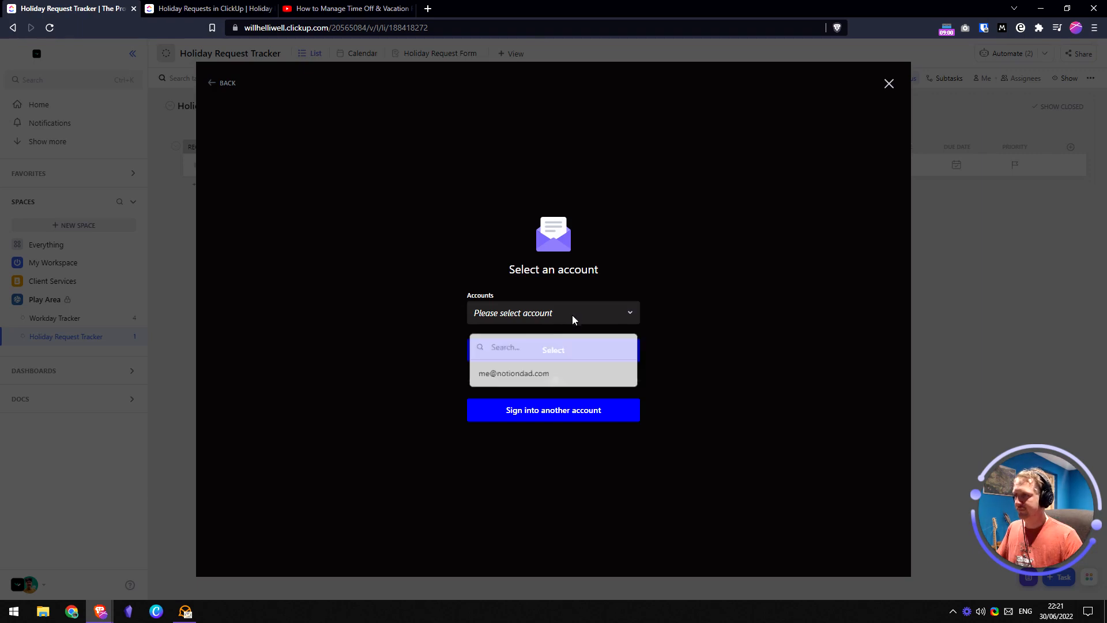
click(535, 376)
click(586, 355)
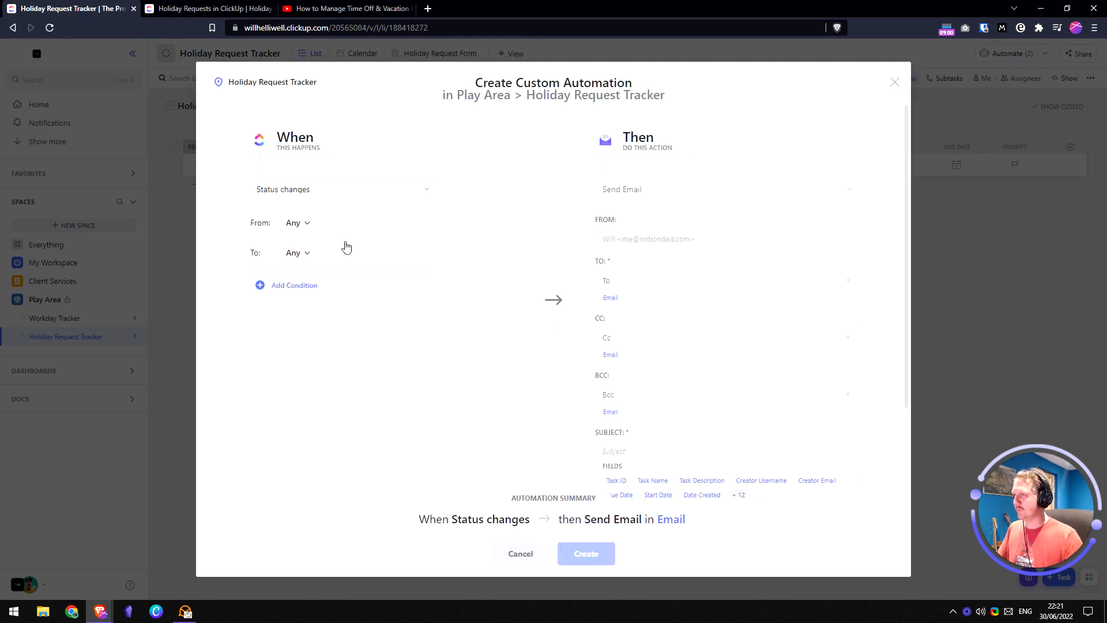
- Set the trigger to fire when status changes to DENIED
click(304, 255)
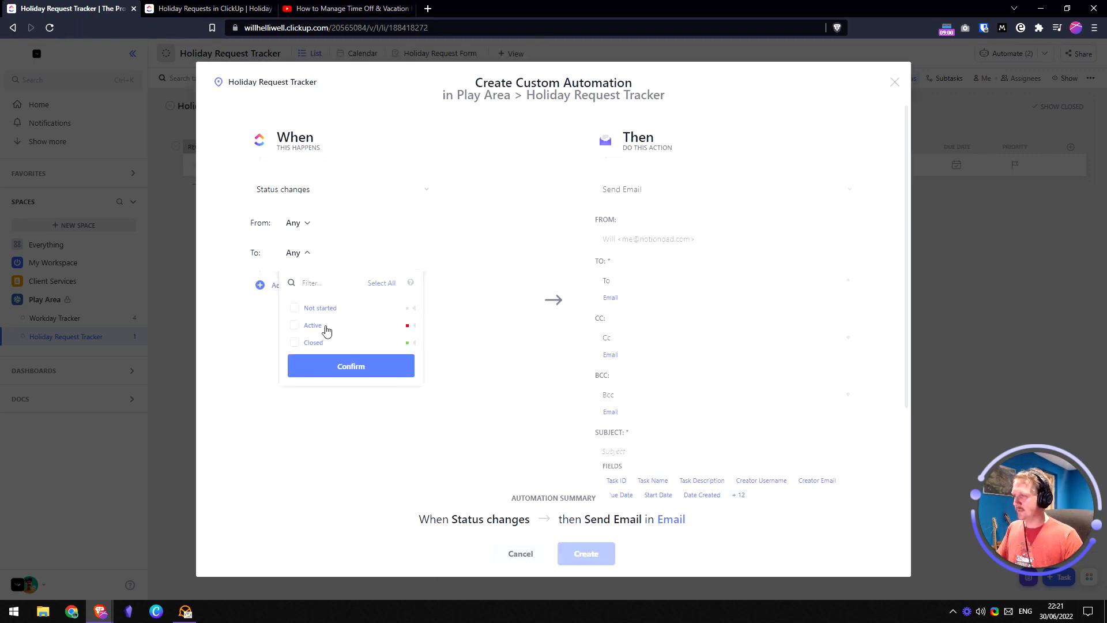
click(412, 326)
click(294, 342)
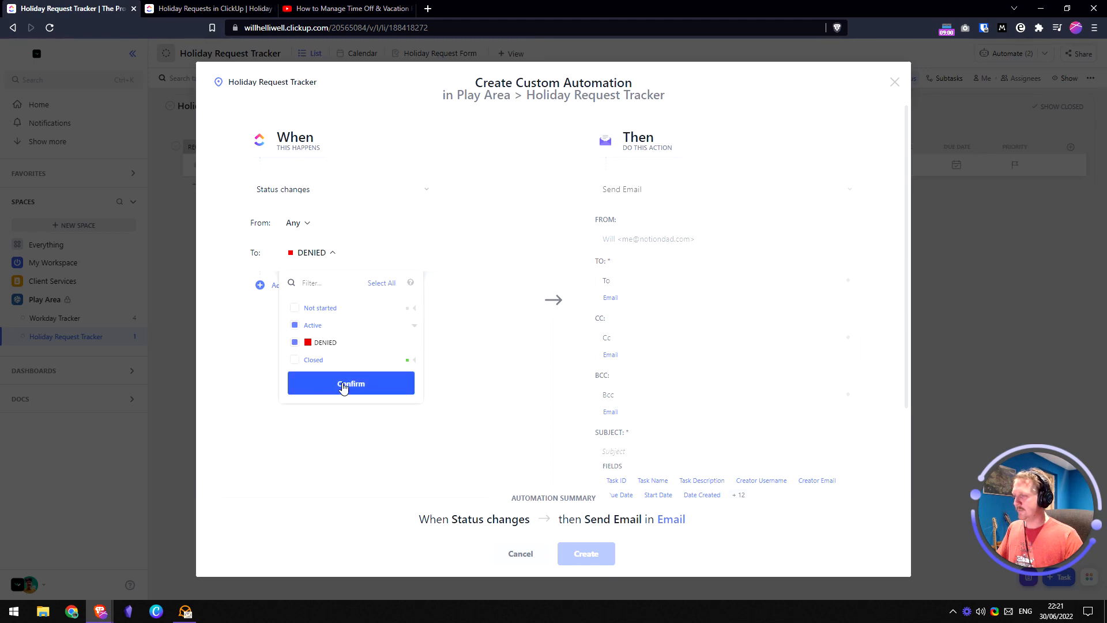
click(344, 387)
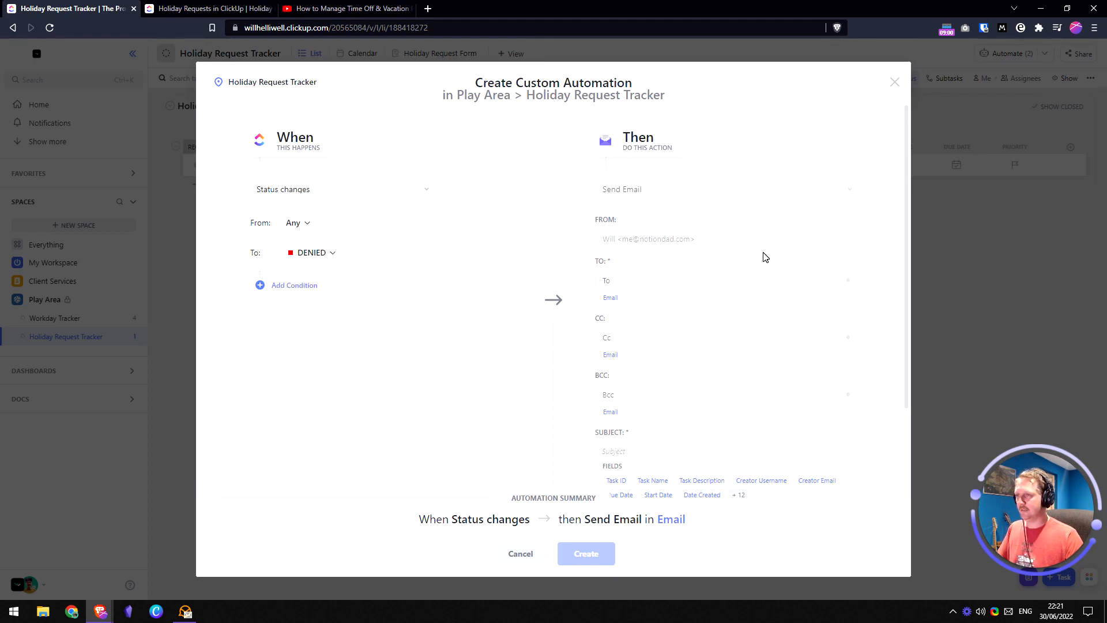
- Email the task's Email field with a CC, subject 'Sorry, your time off request was denied', then create
scroll(637, 198, down, 2)
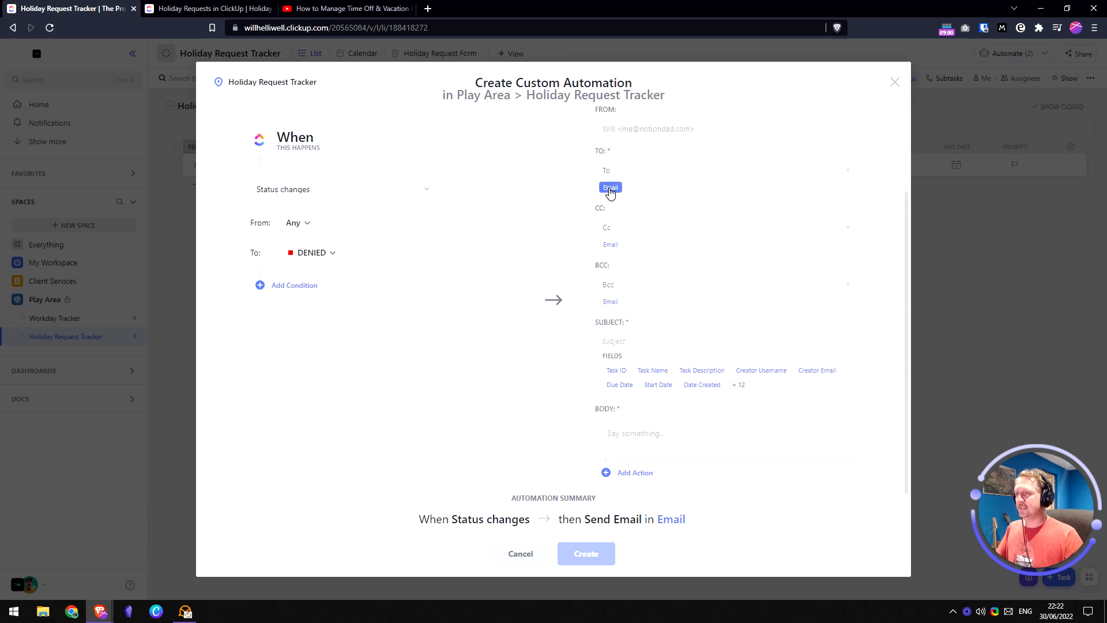
click(609, 190)
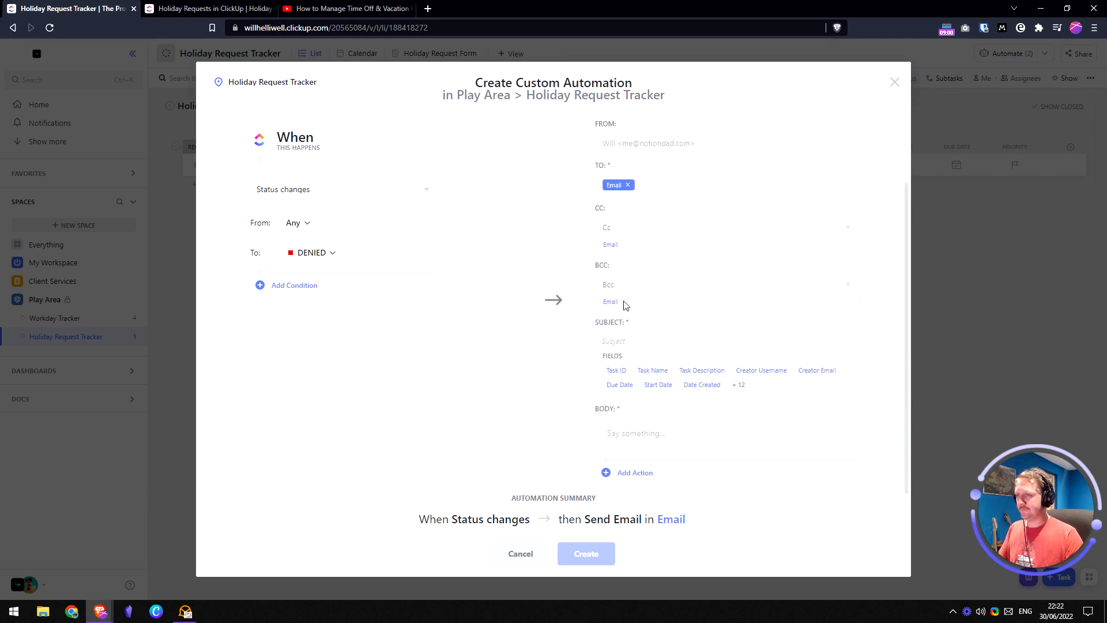
click(604, 229)
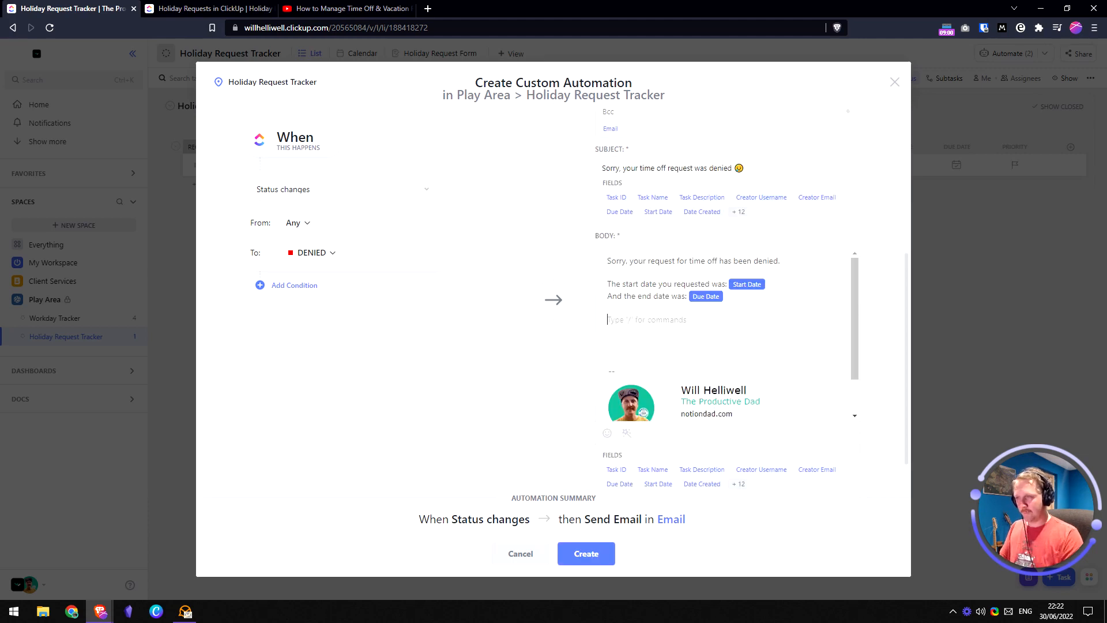
text(P)
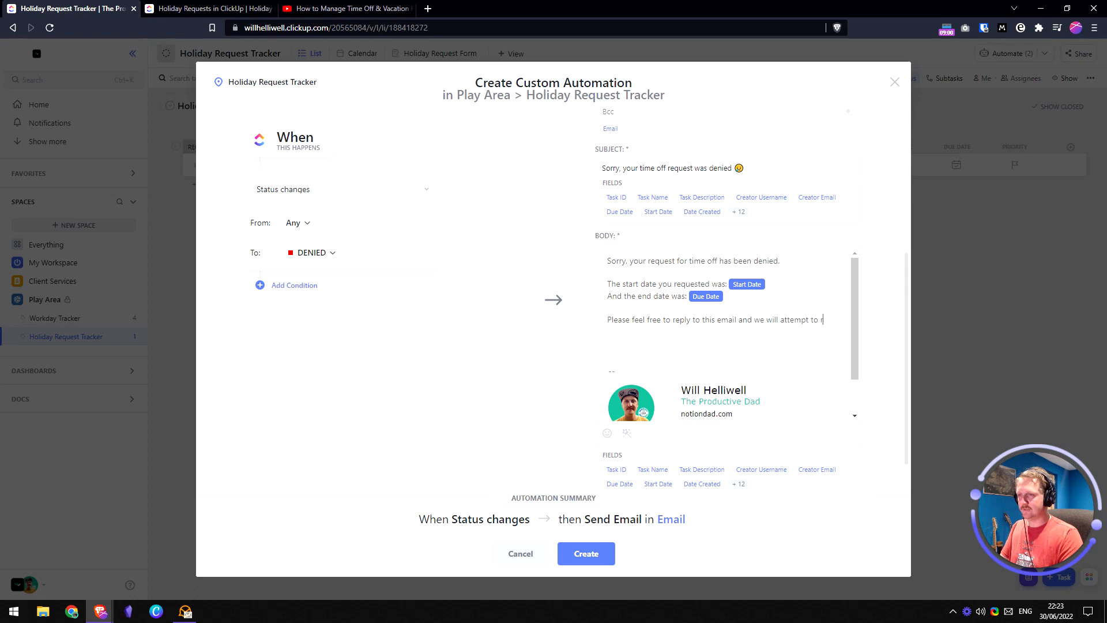
text(range your time off request.)
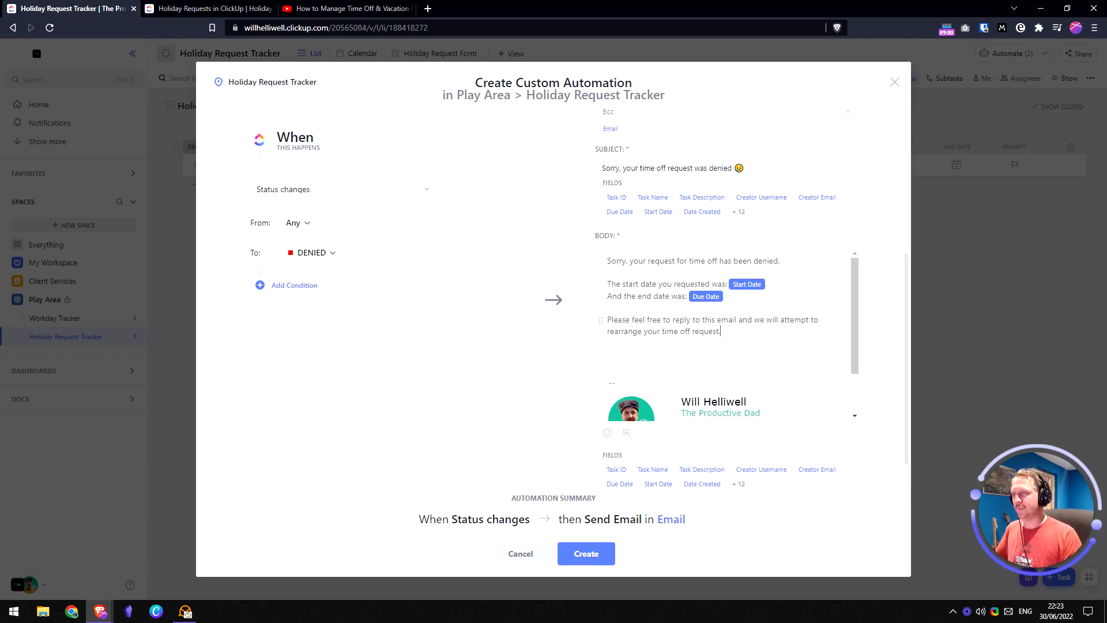
click(598, 552)
- Add a closing period to the approval automation's description
click(262, 306)
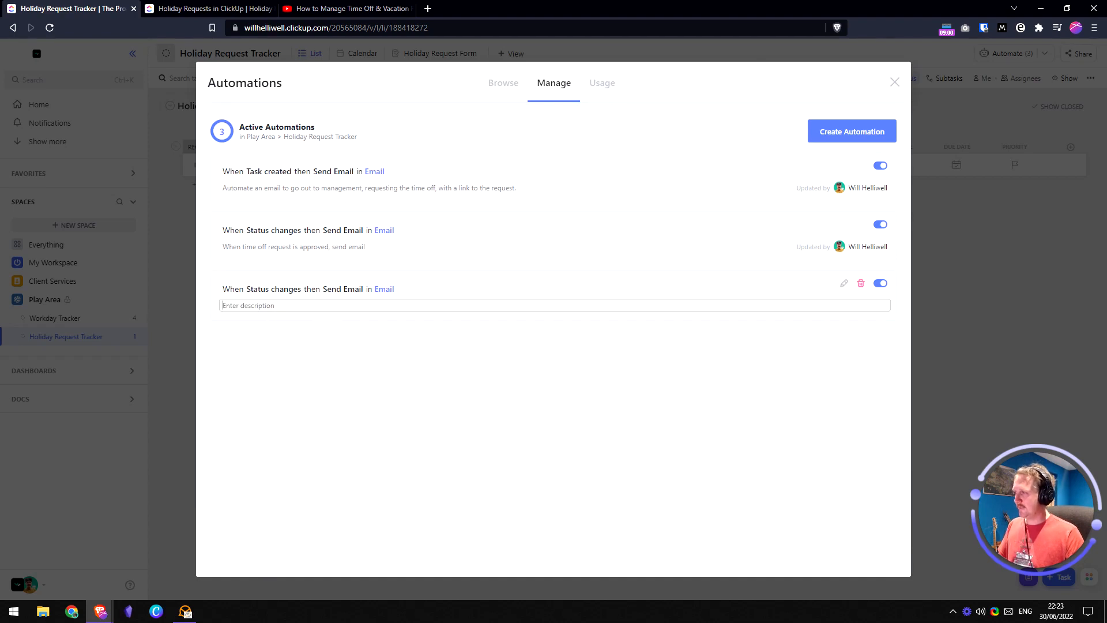
text(Wh)
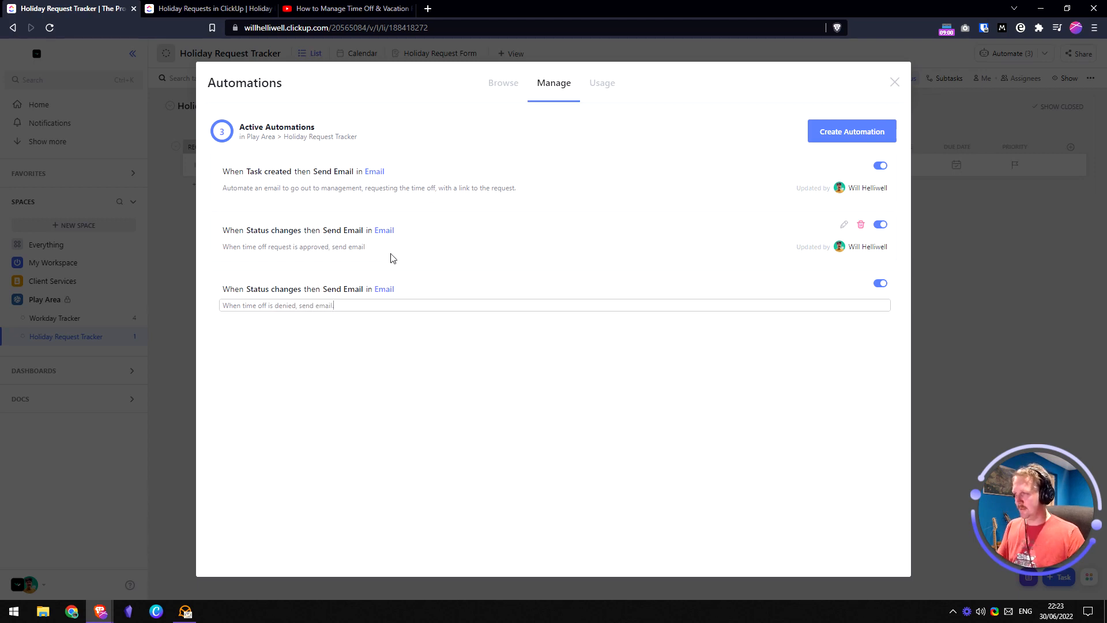
text(.)
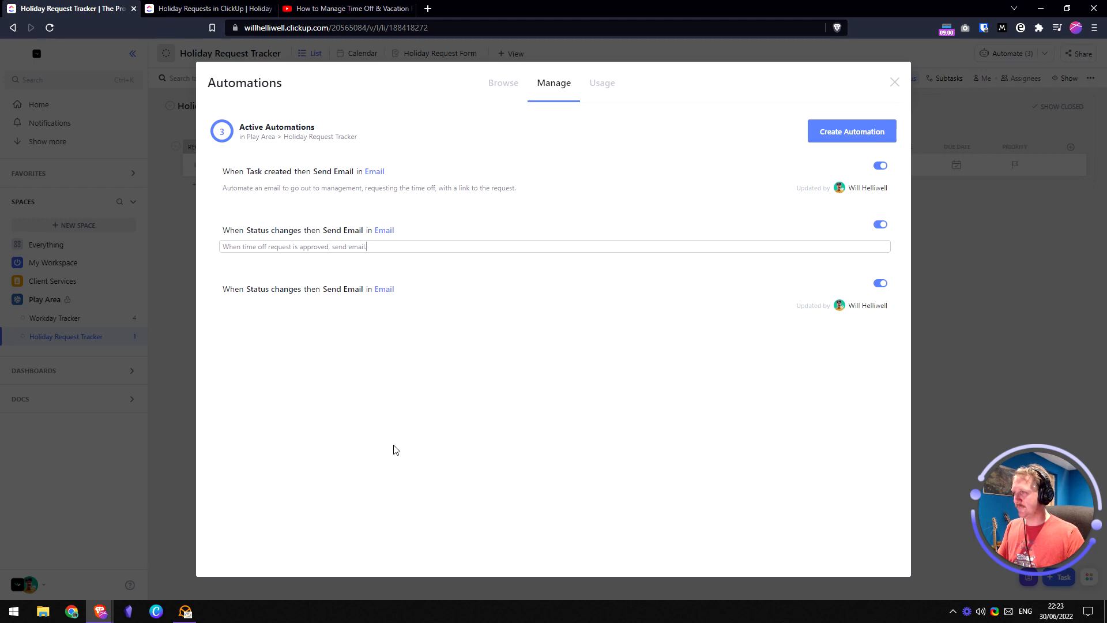
click(398, 444)
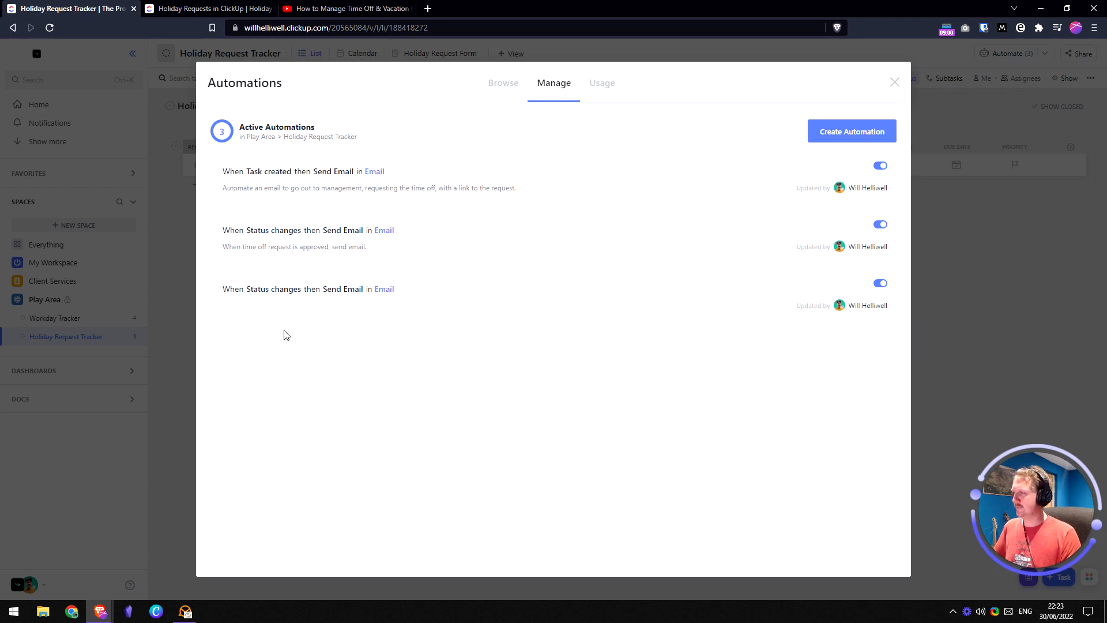
- Describe the denial automation as 'When time off request is denied, send email.'
click(273, 305)
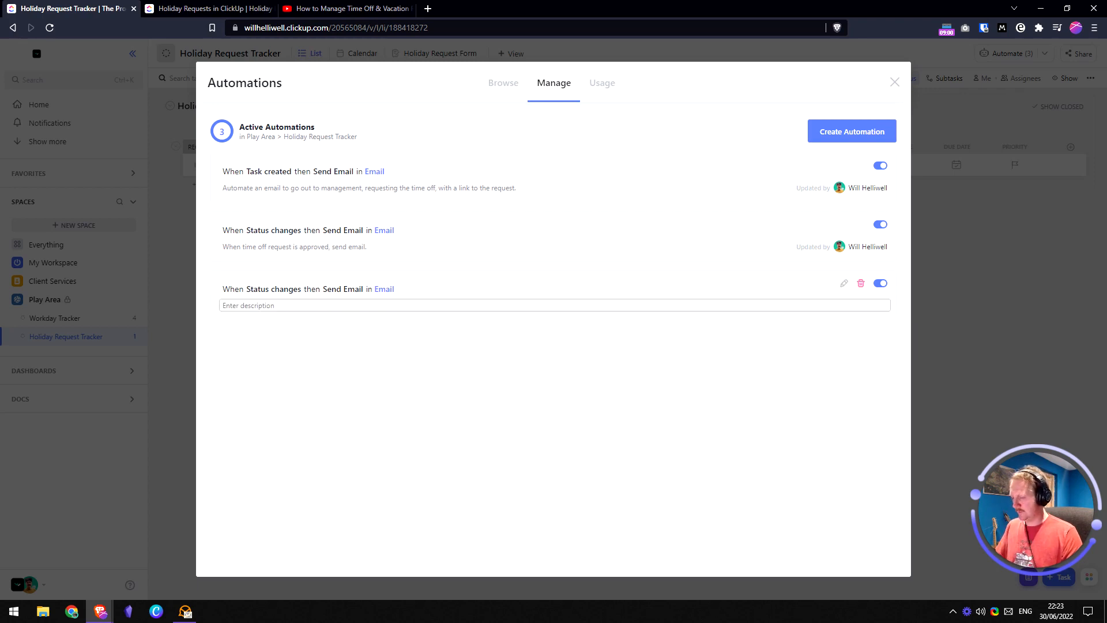
text(Whe)
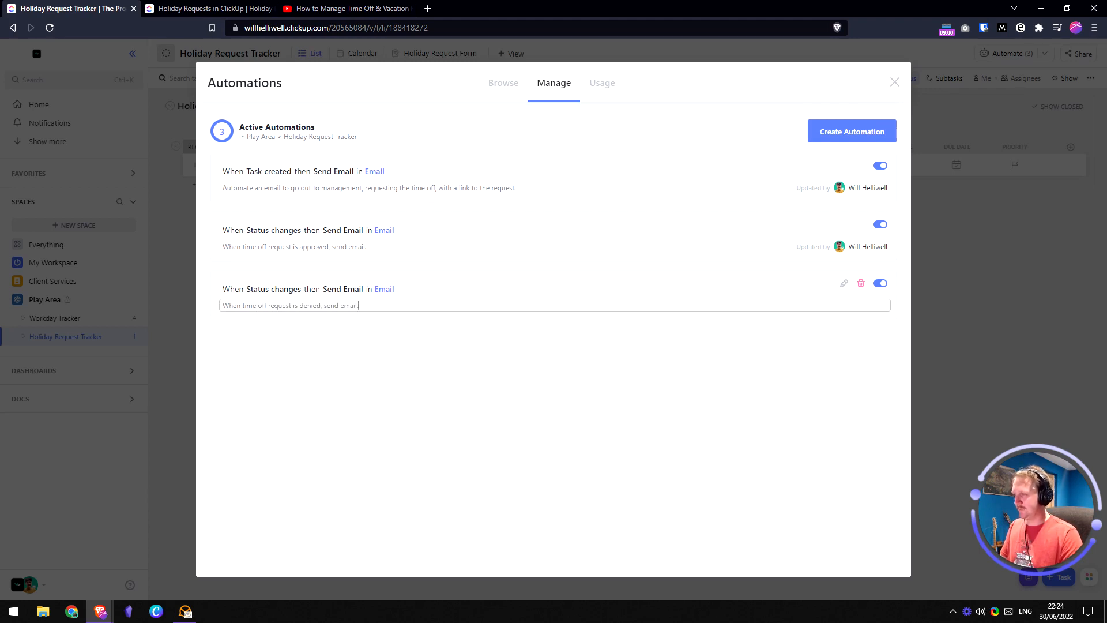
click(417, 366)
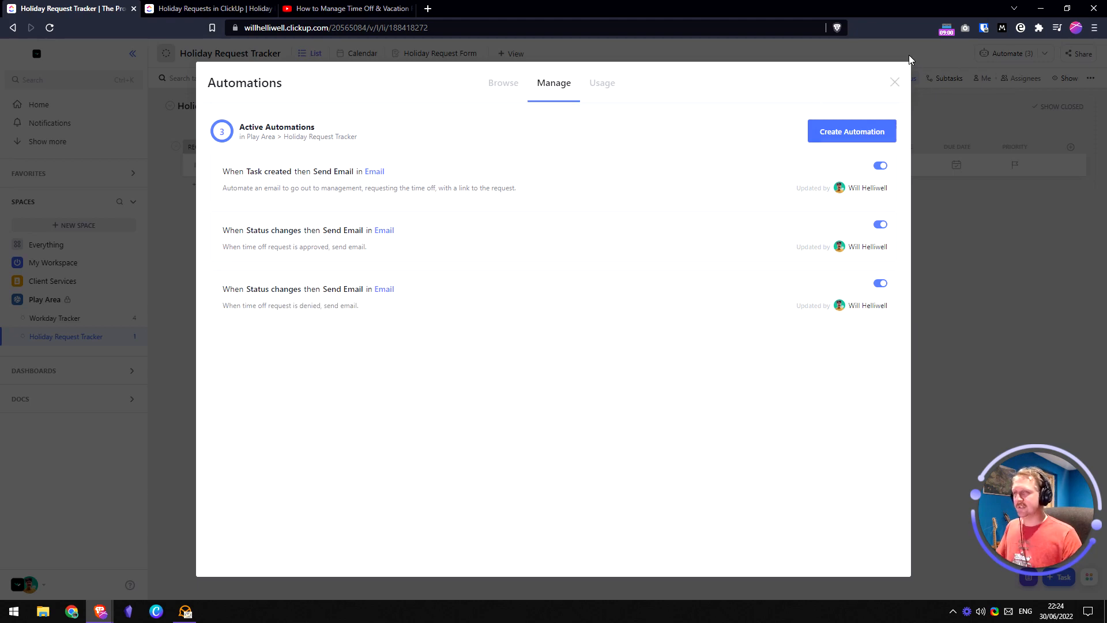
- Close the Automations panel, glance at the doc, and open the Holiday Request Form view
click(894, 84)
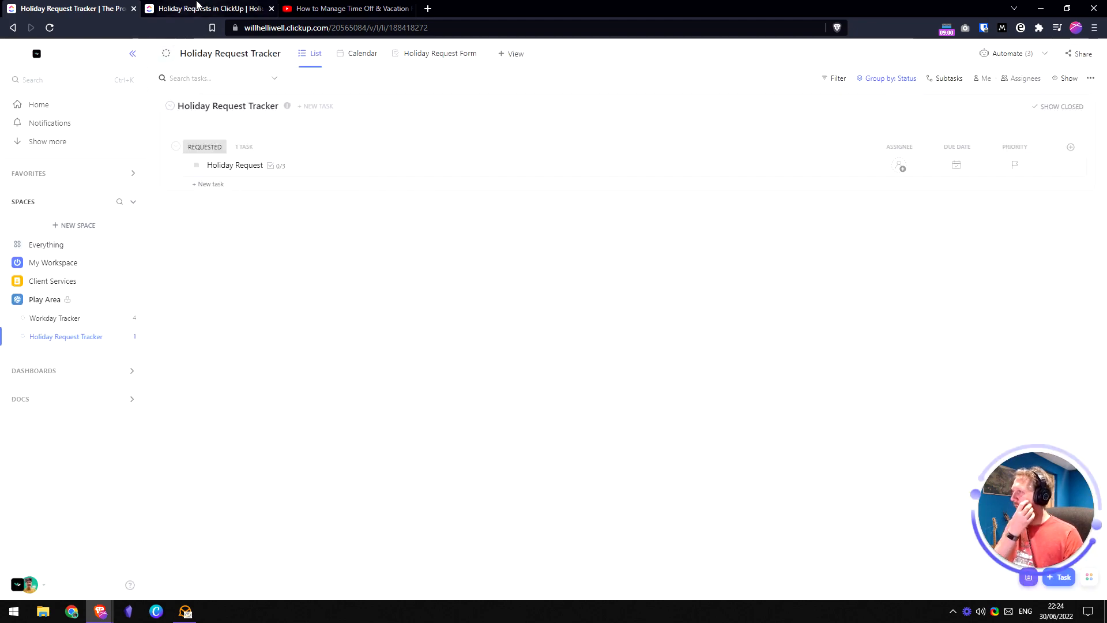
click(209, 9)
key(Right)
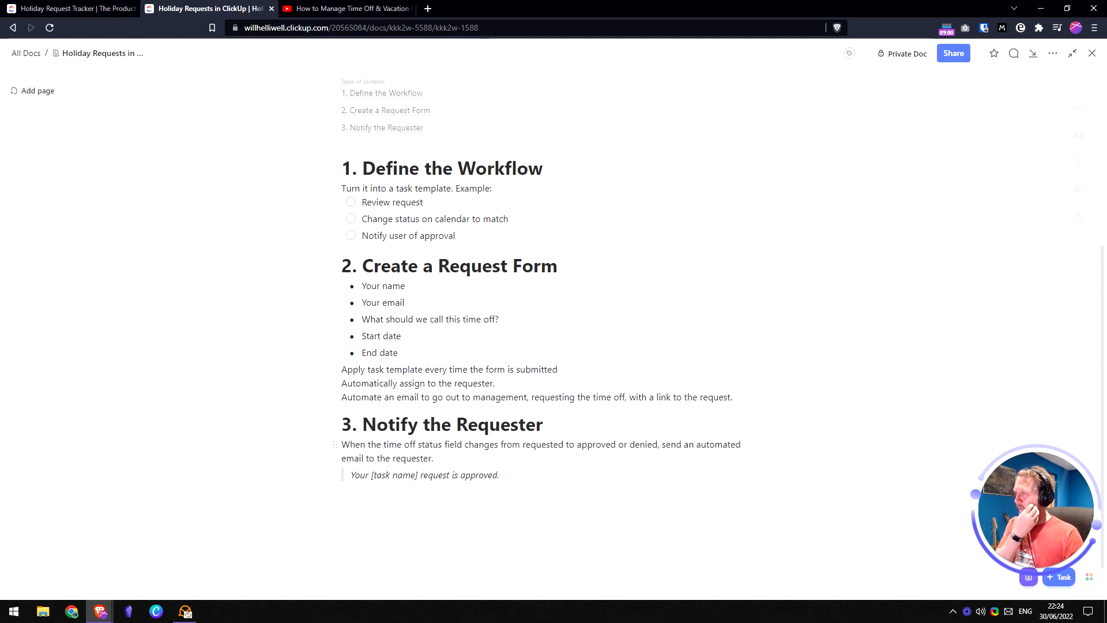
click(81, 9)
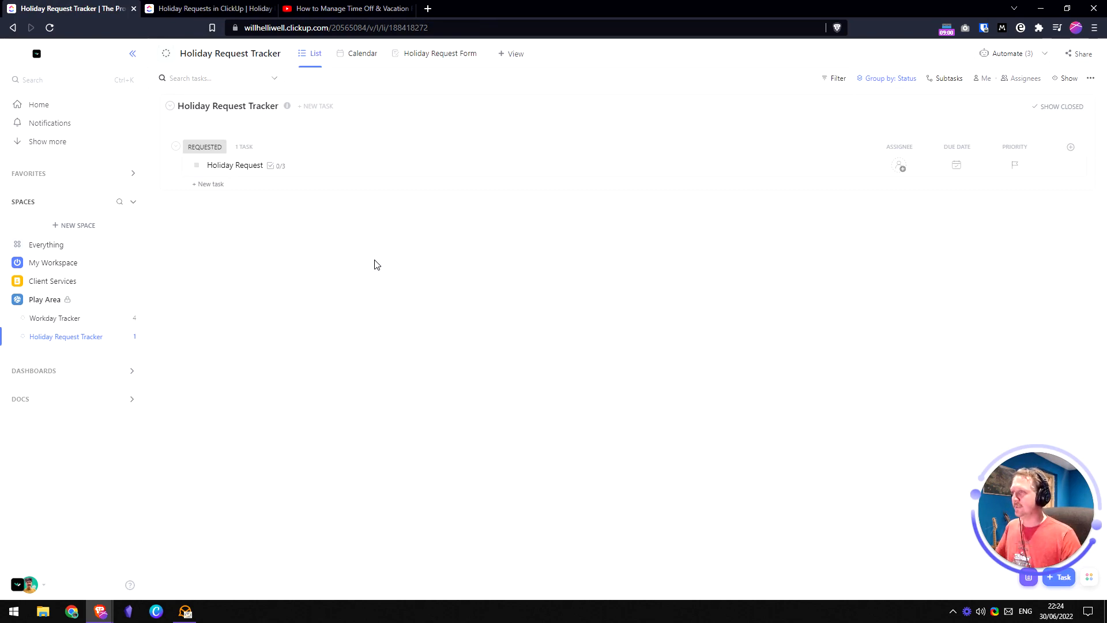
click(436, 56)
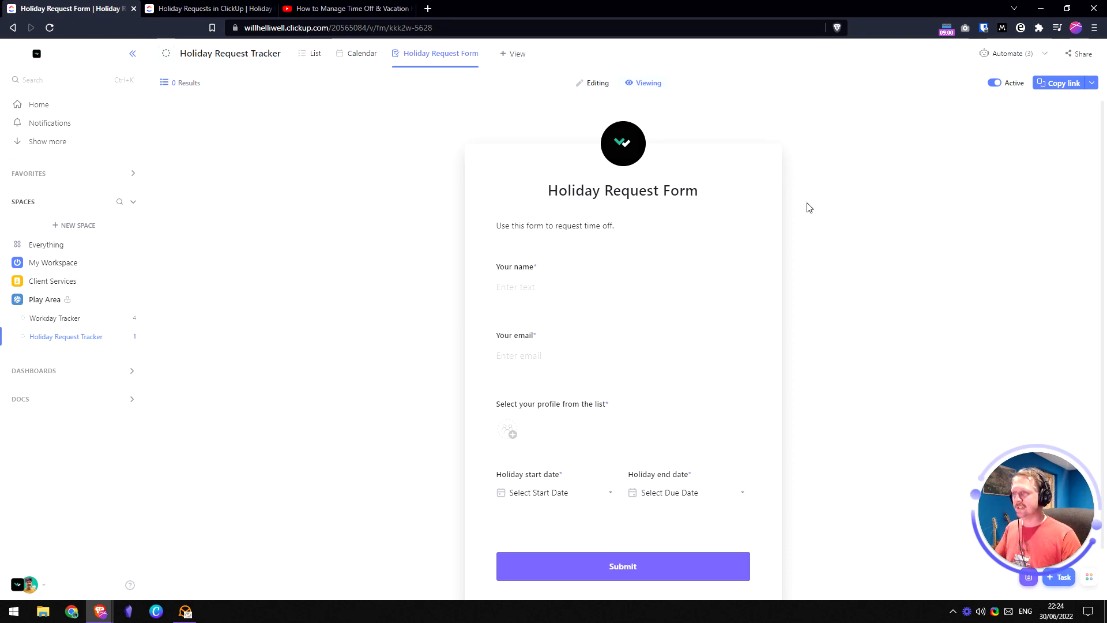
- Enter the requester's name and email address in the form
scroll(646, 345, down, 1)
scroll(597, 419, up, 1)
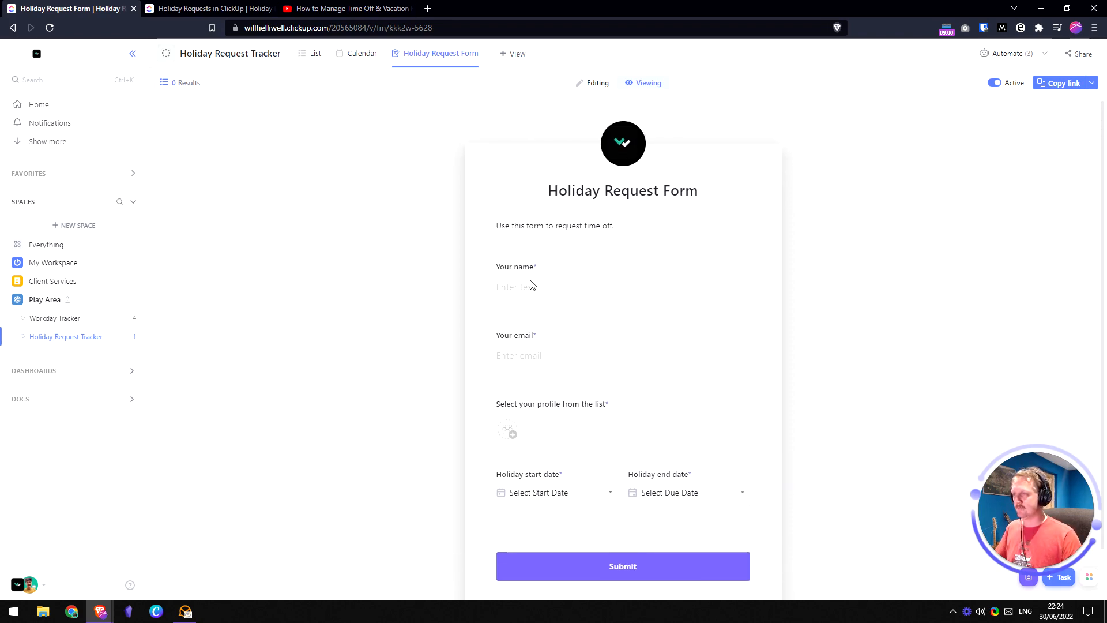
click(558, 287)
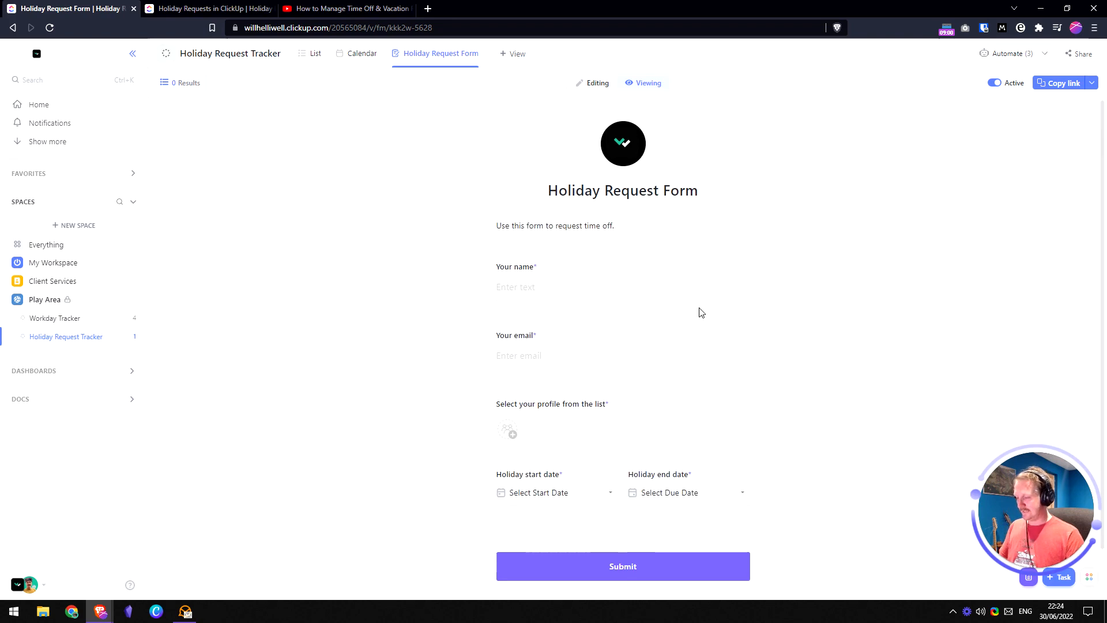
text(John)
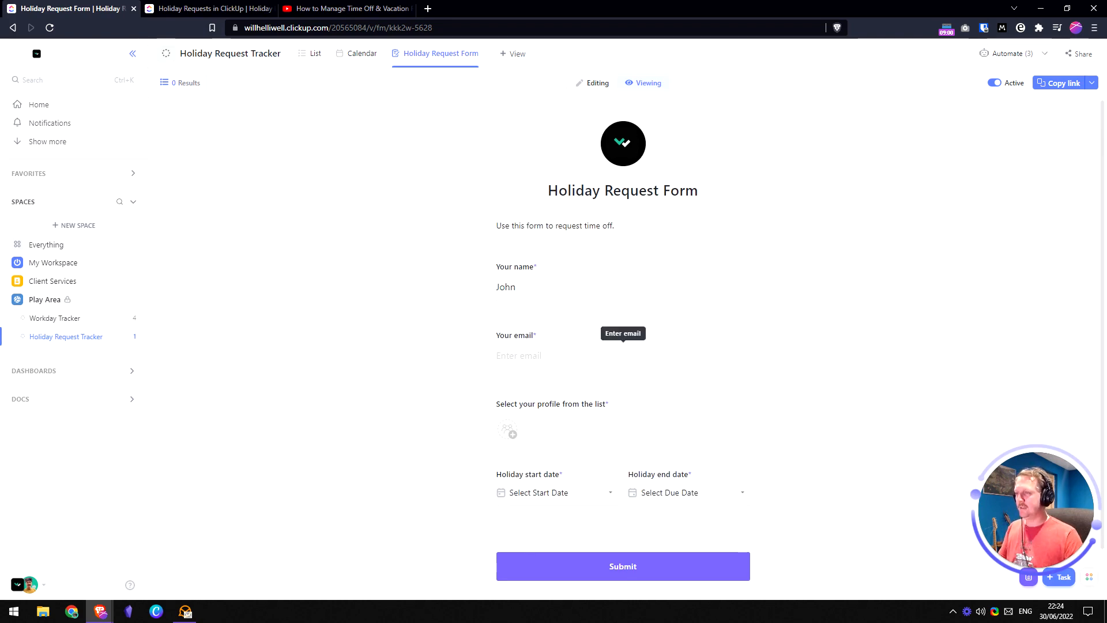
key(Tab)
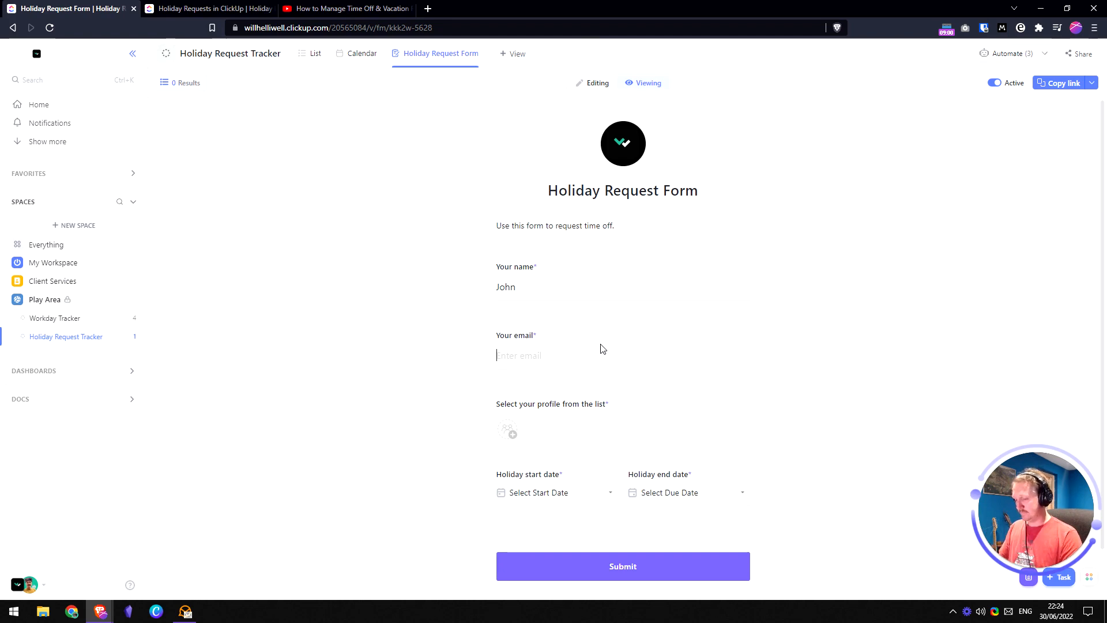
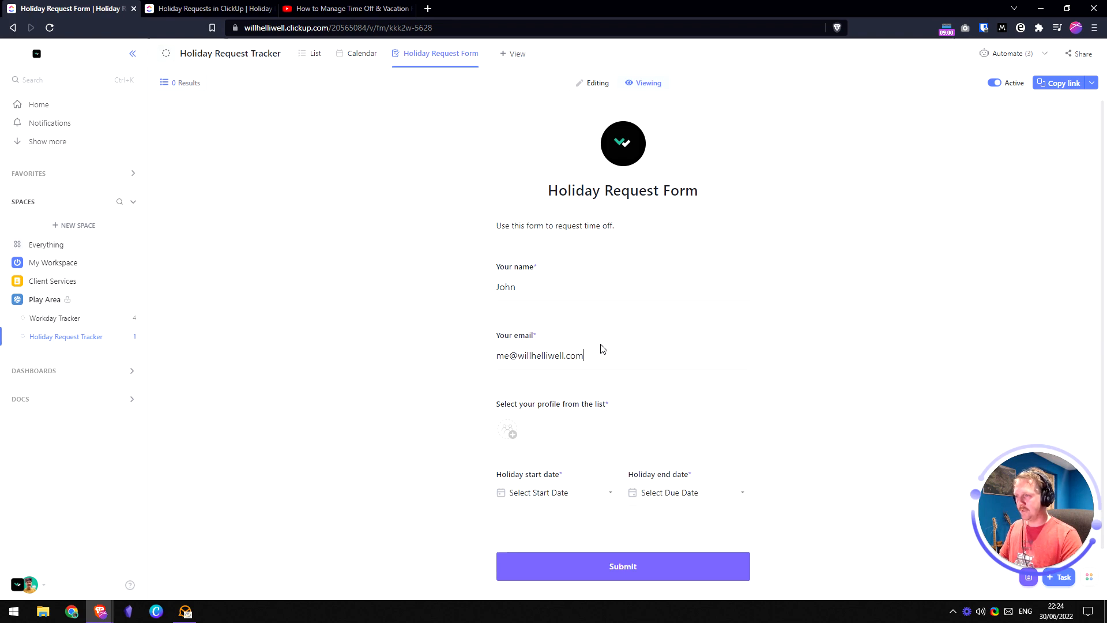
- Choose the requester's profile and set the start to 1 Jul 2022 at 9:00
scroll(600, 348, down, 1)
click(508, 378)
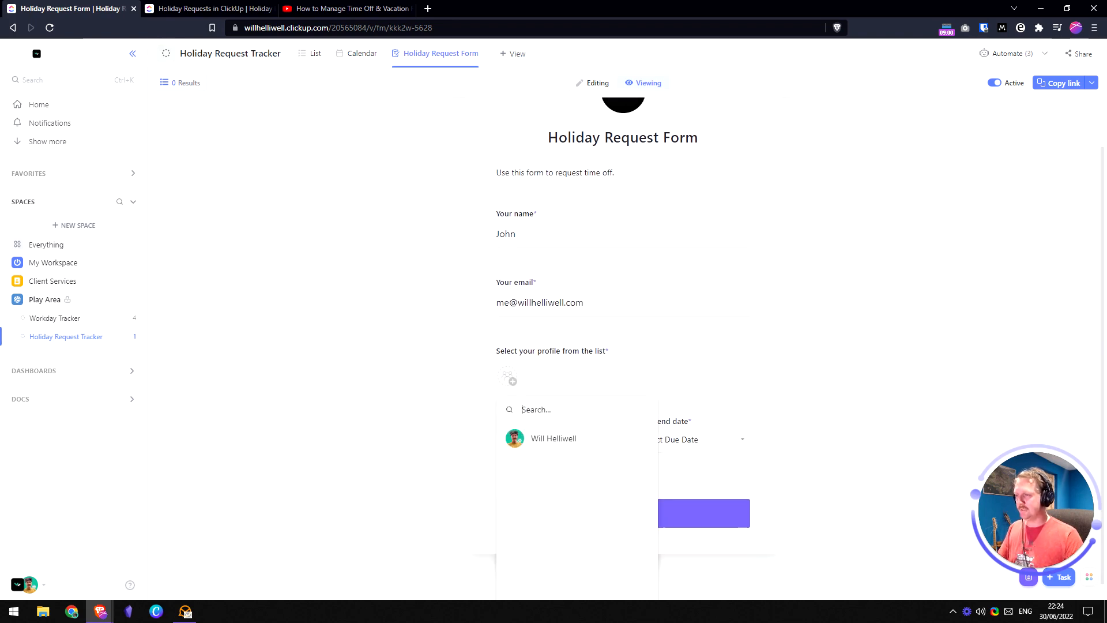
click(567, 440)
click(561, 447)
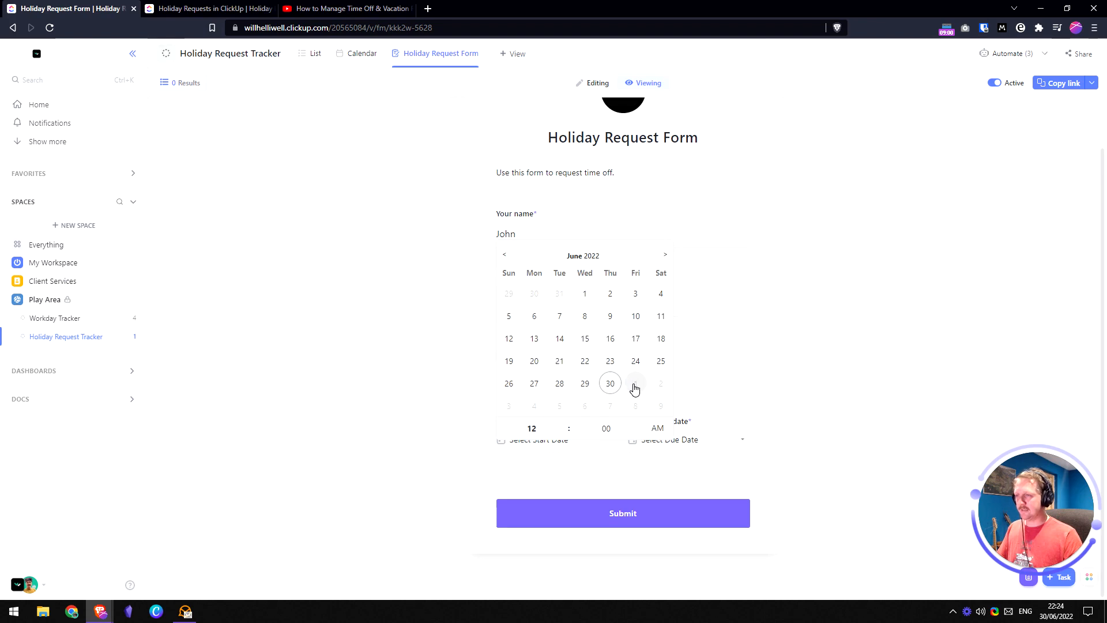
click(634, 383)
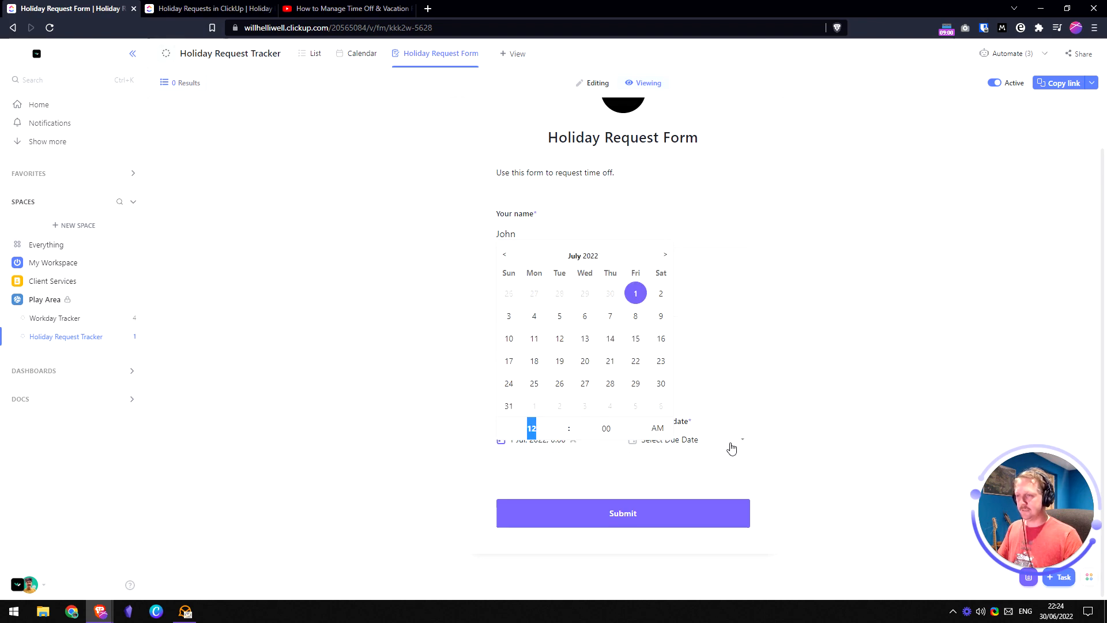
text(09)
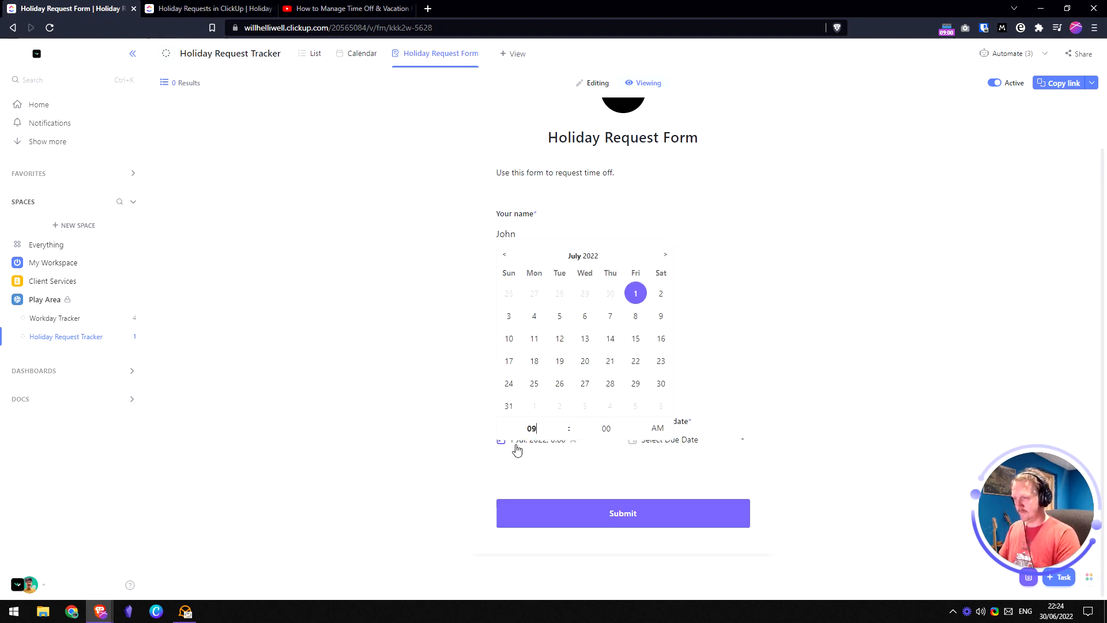
click(803, 403)
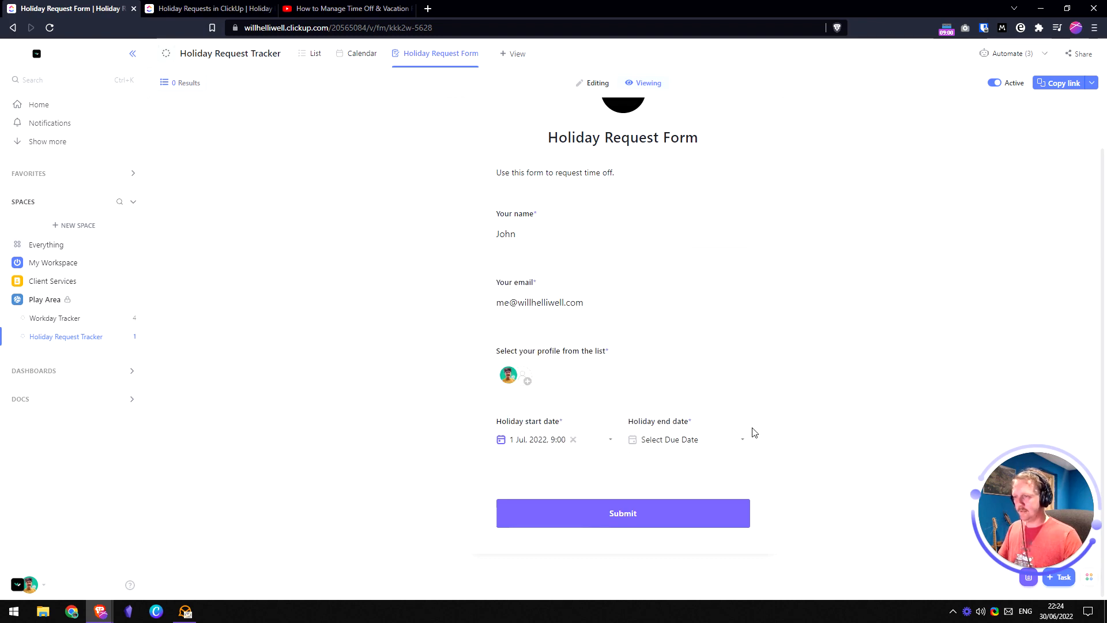
- Set the end to 1 Jul 2022 at 17:00 (5 PM)
click(733, 443)
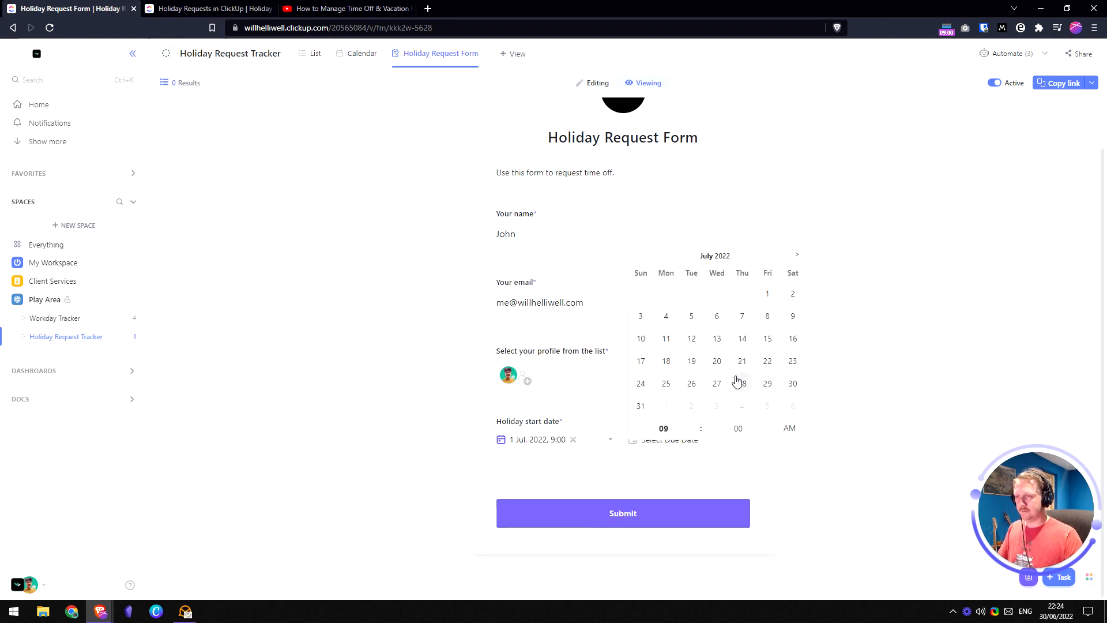
click(767, 294)
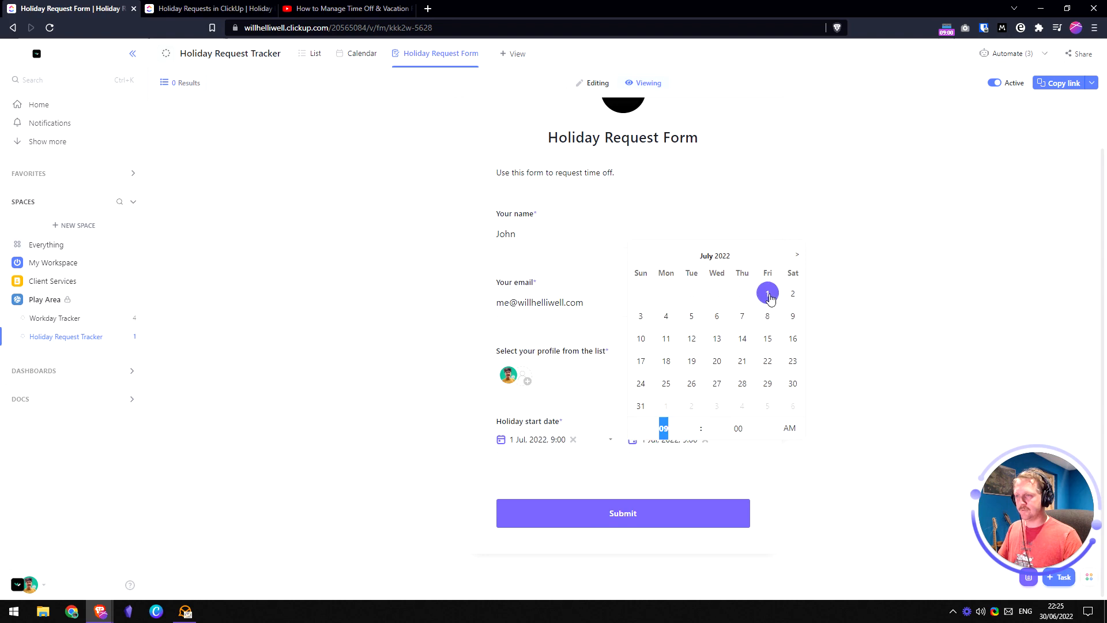
text(17)
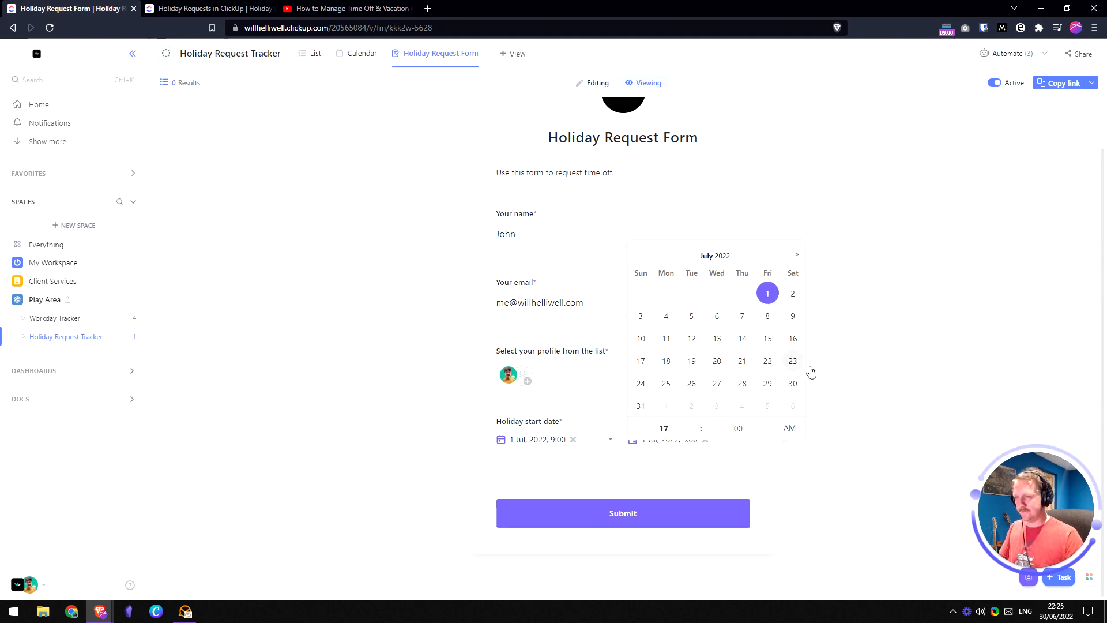
click(790, 429)
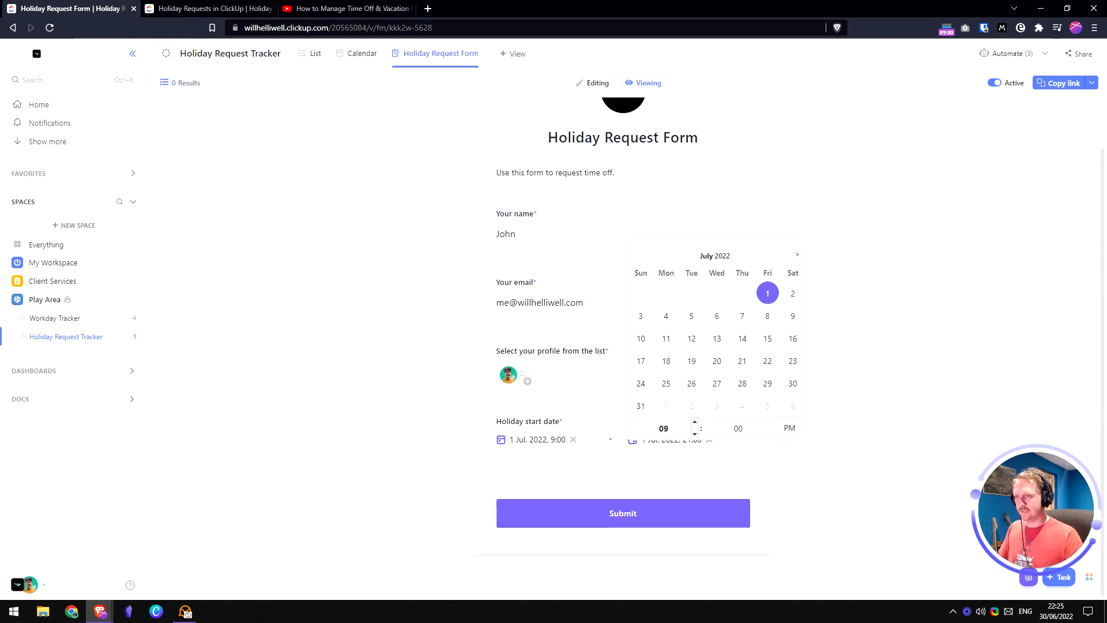
click(664, 428)
text(5)
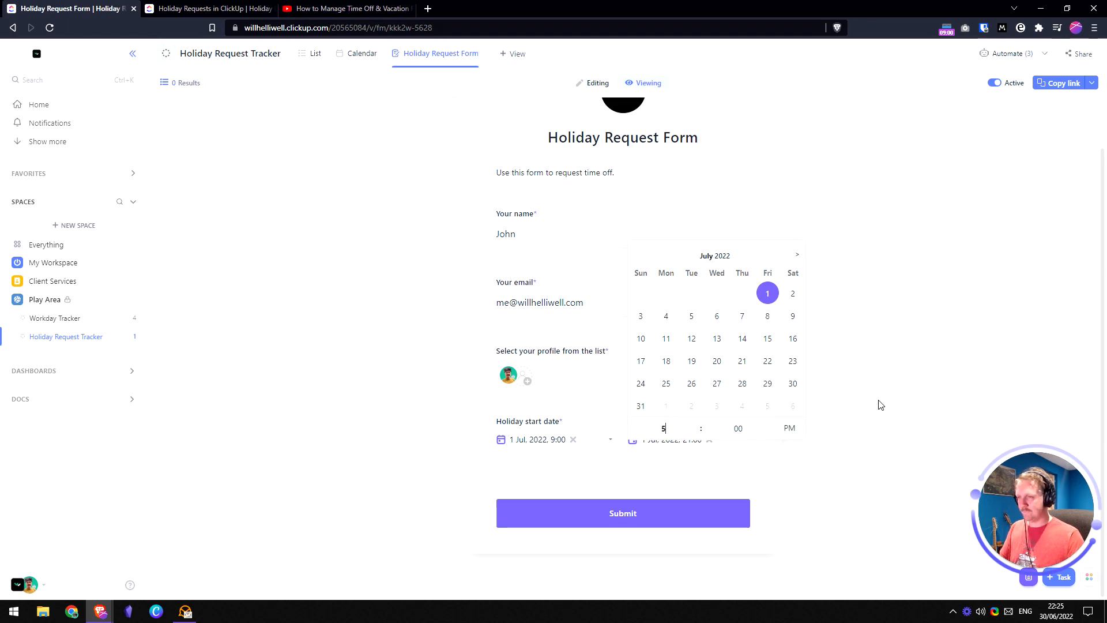
click(877, 403)
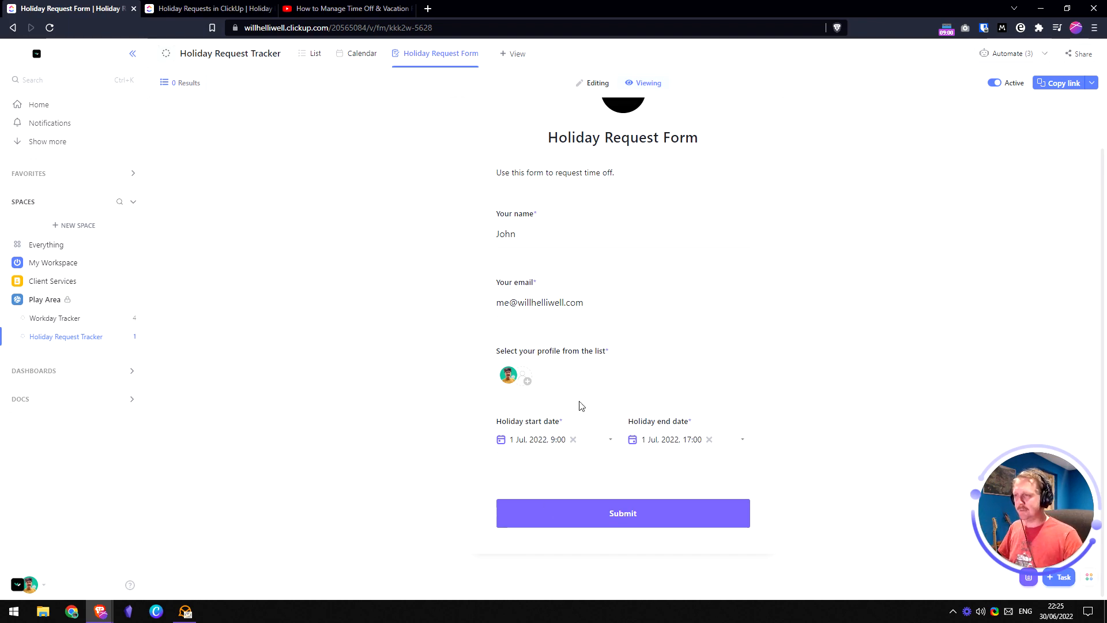
- Review the filled-in form and submit the holiday request
scroll(580, 405, up, 1)
click(519, 286)
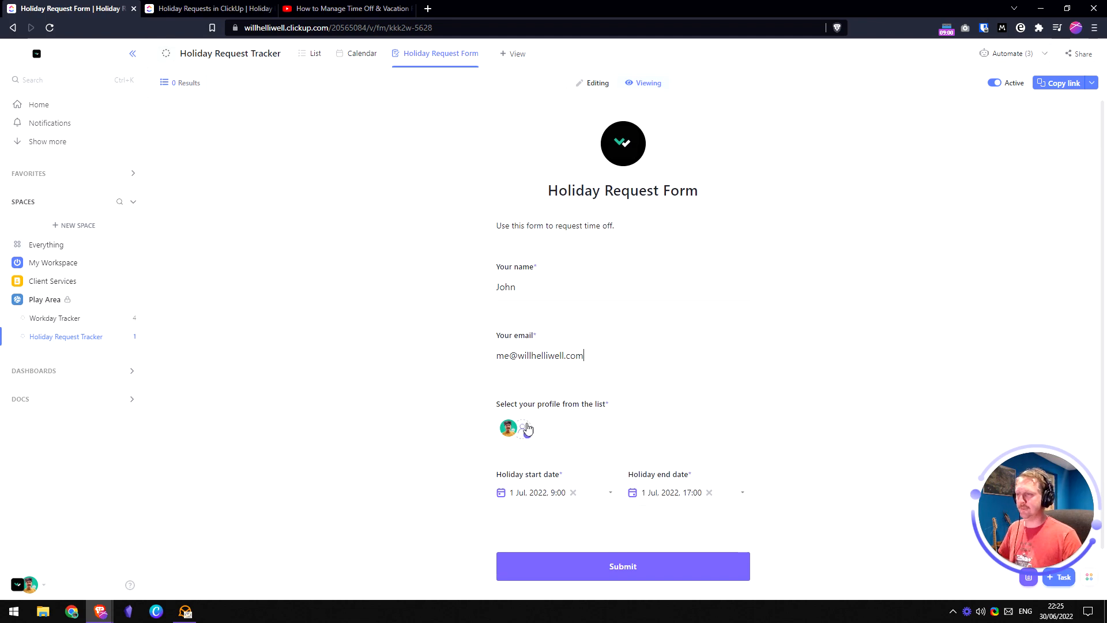
scroll(585, 467, down, 1)
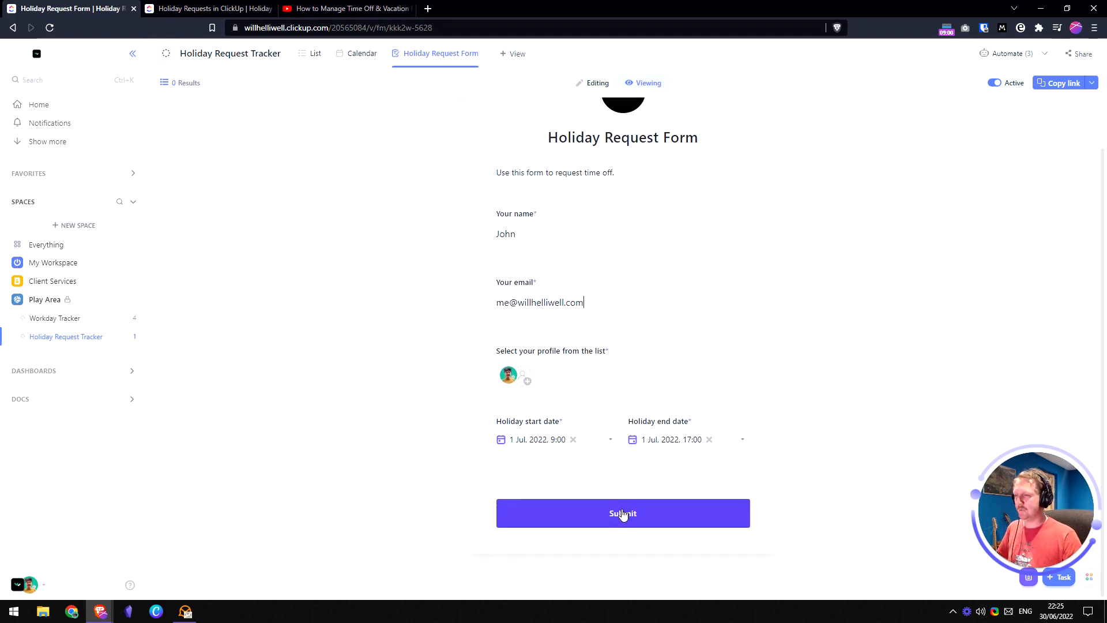
click(623, 513)
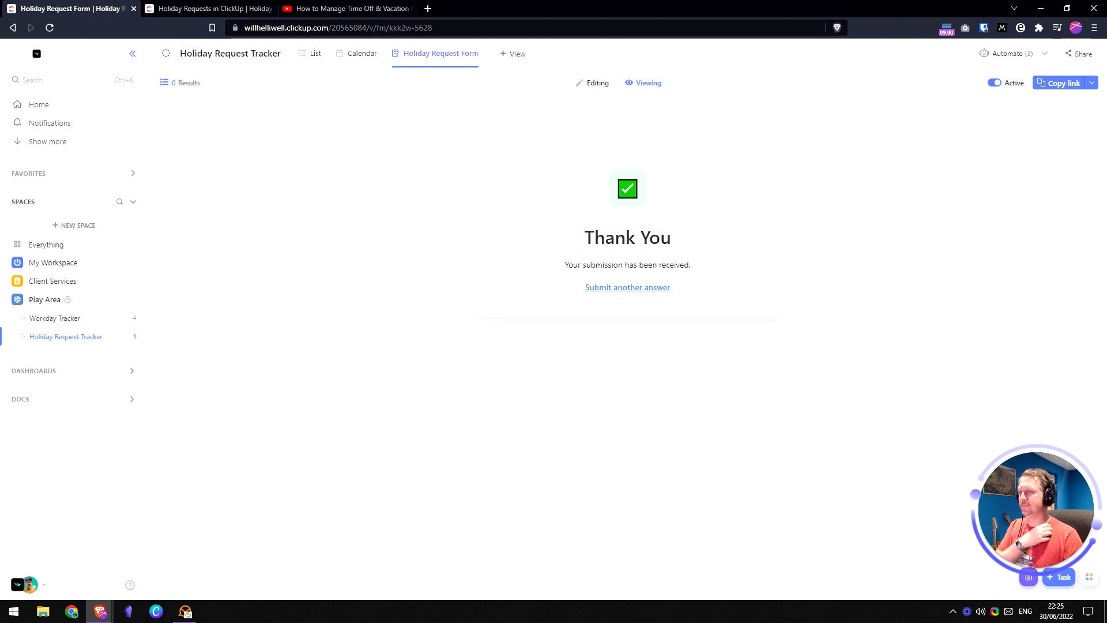
- Switch the form back to editing and expand the Thank You response preview
click(597, 84)
scroll(606, 374, down, 5)
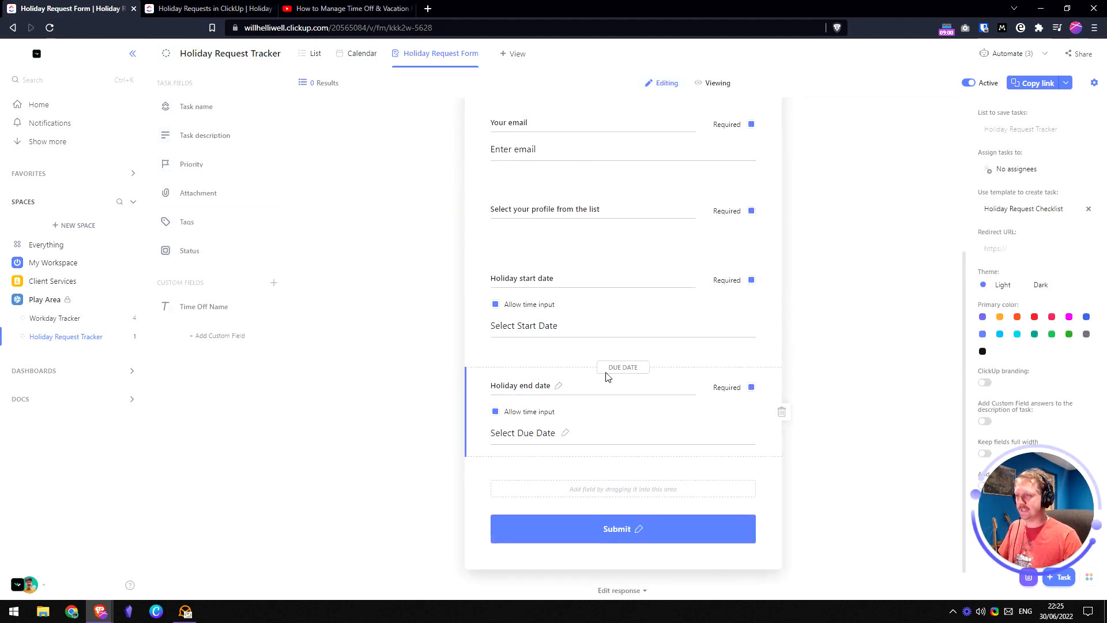
click(632, 558)
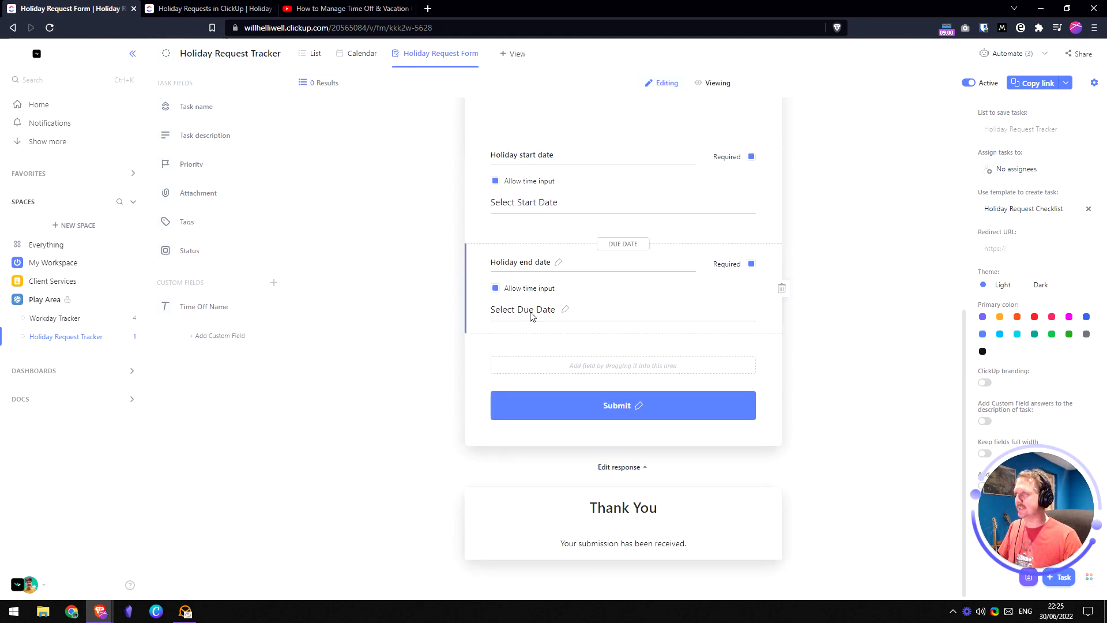
- Delete the old Holiday Request task in the List and check the new Form Submission task
click(316, 56)
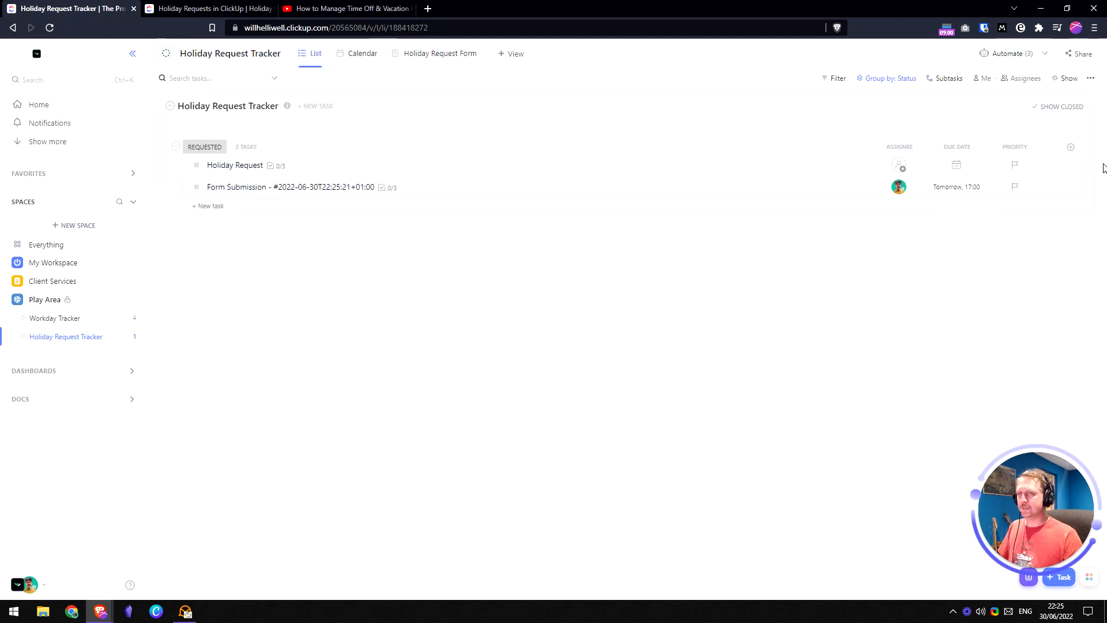
click(1072, 167)
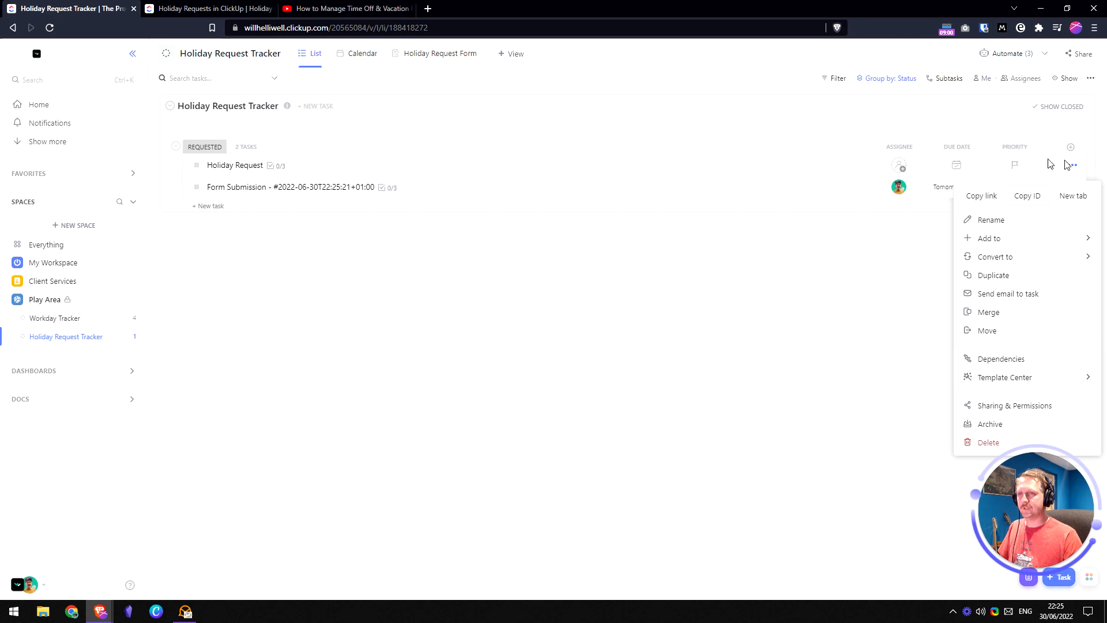
click(985, 442)
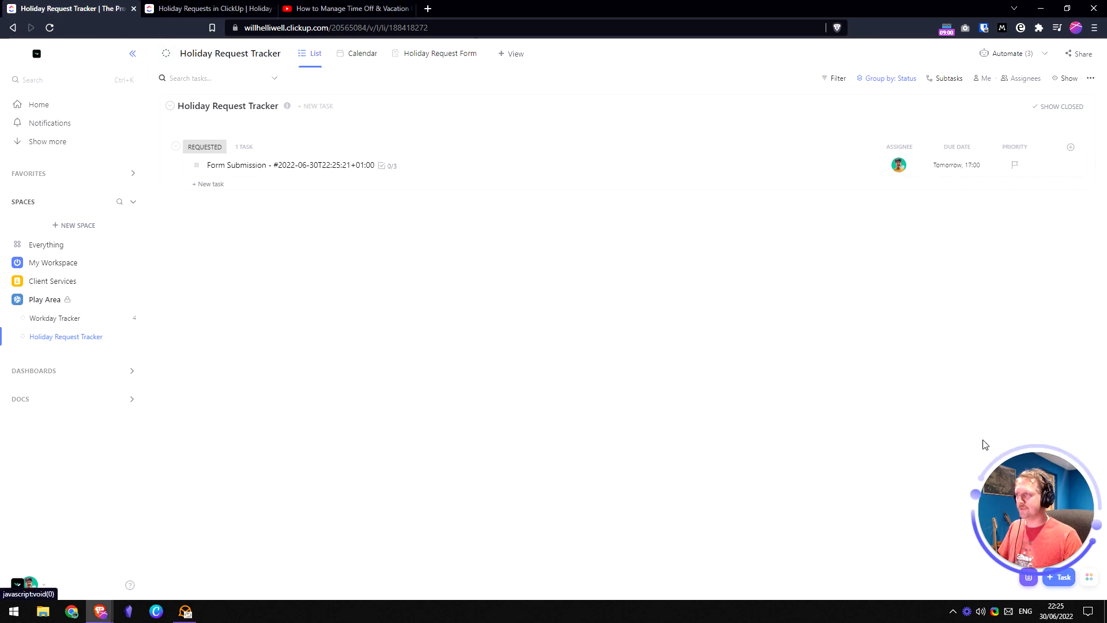
click(275, 172)
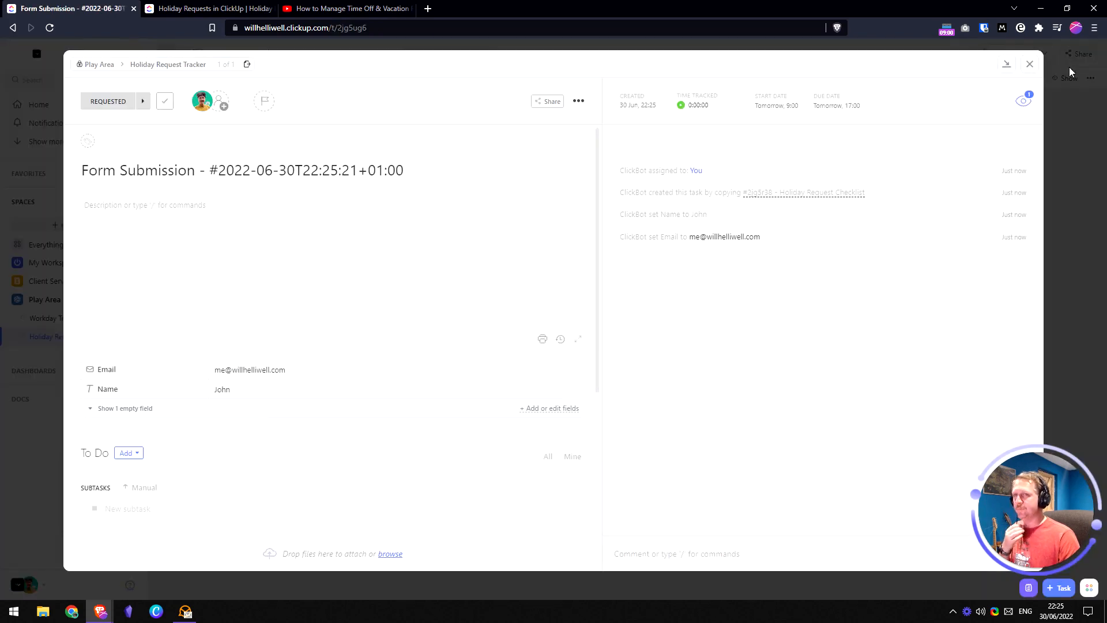
click(1029, 64)
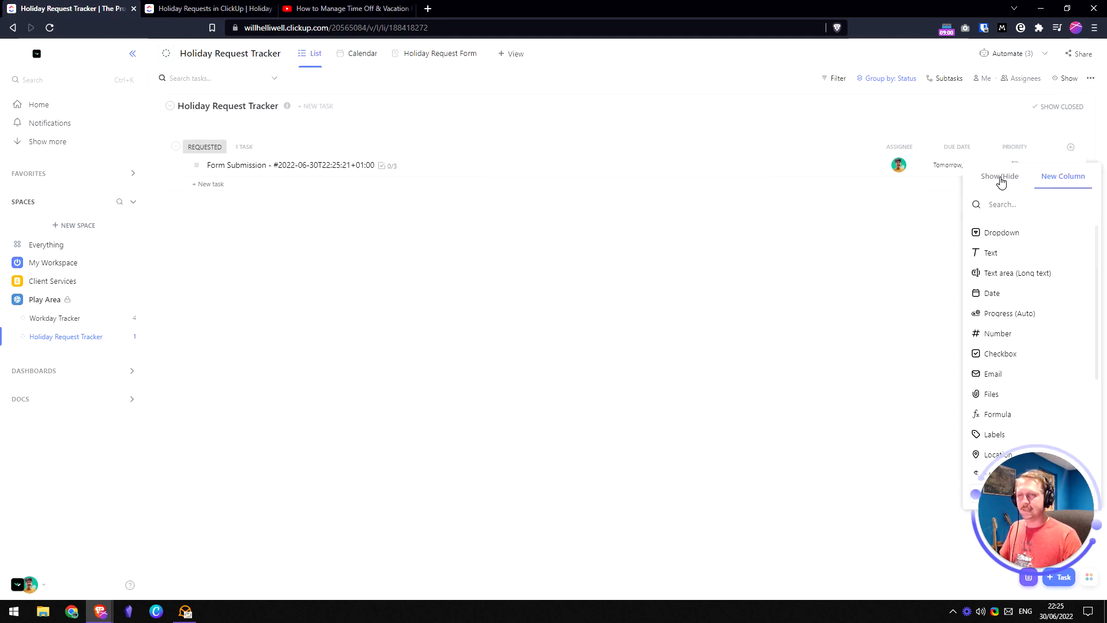
- Show the Start date column placed before Due date, and hide the Priority column
click(1000, 182)
text(date)
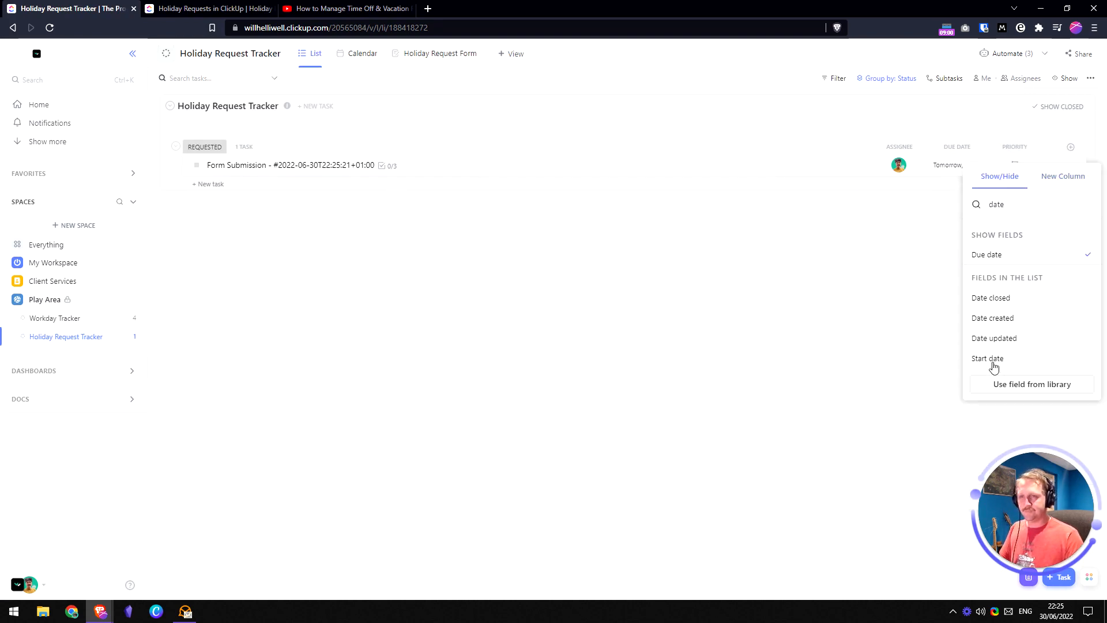
click(992, 359)
click(887, 299)
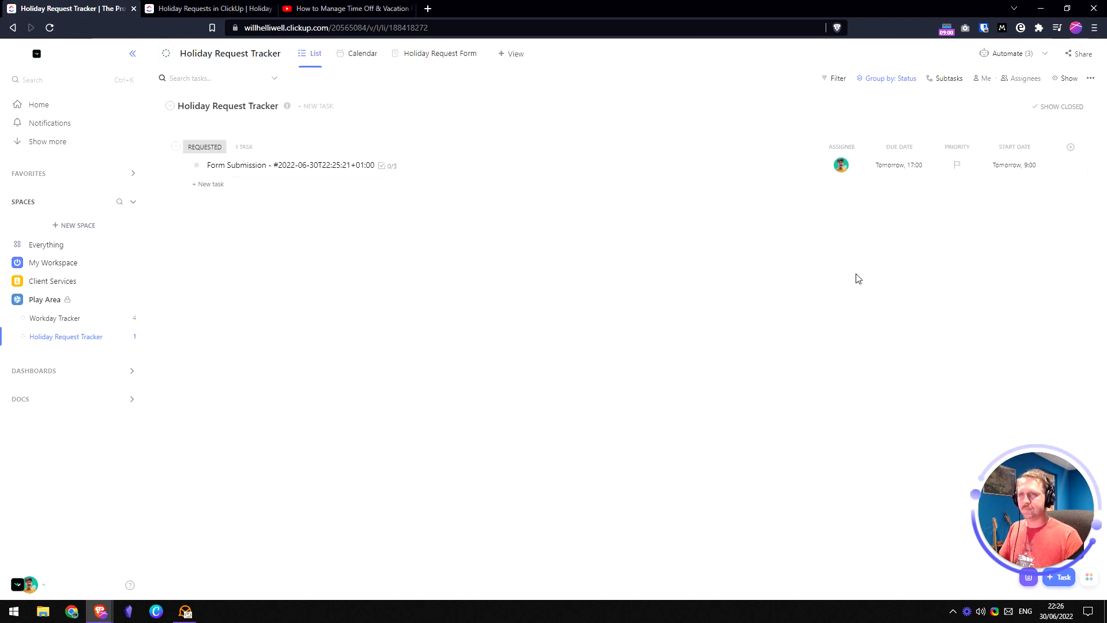
drag(1008, 148, 909, 151)
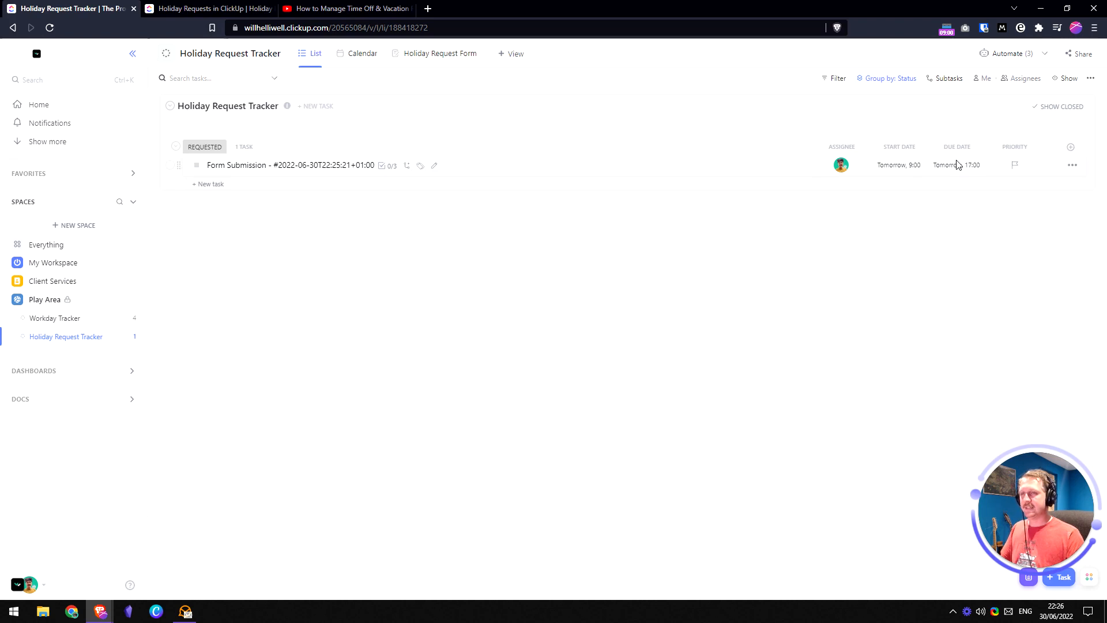
click(1012, 148)
click(1013, 289)
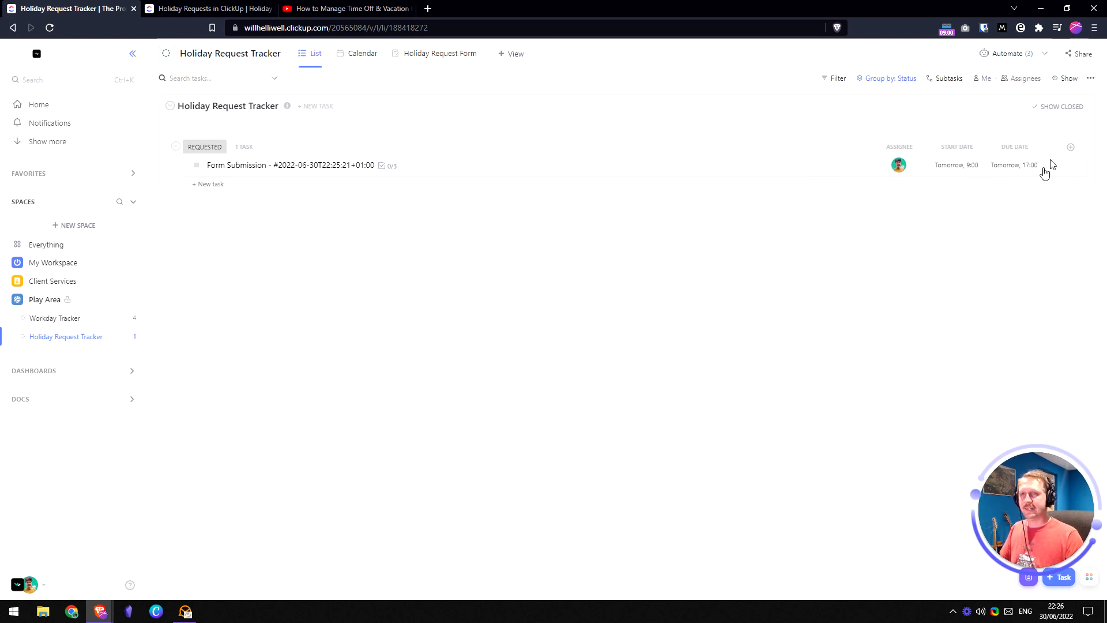
- Delete the Time Off Name custom field
click(1070, 147)
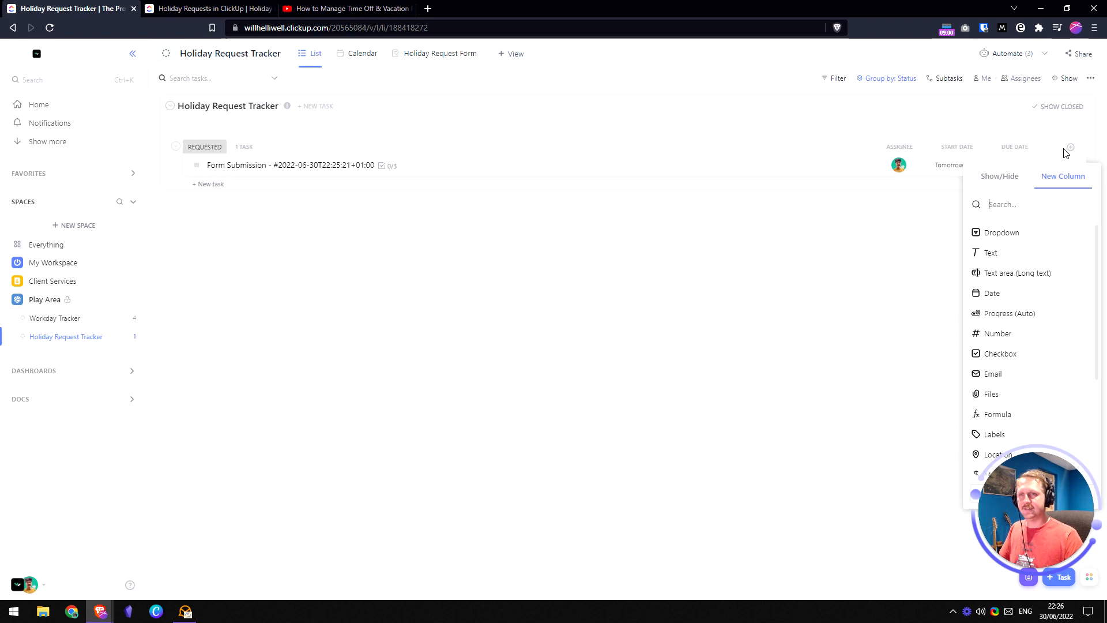
click(1002, 176)
scroll(999, 352, down, 6)
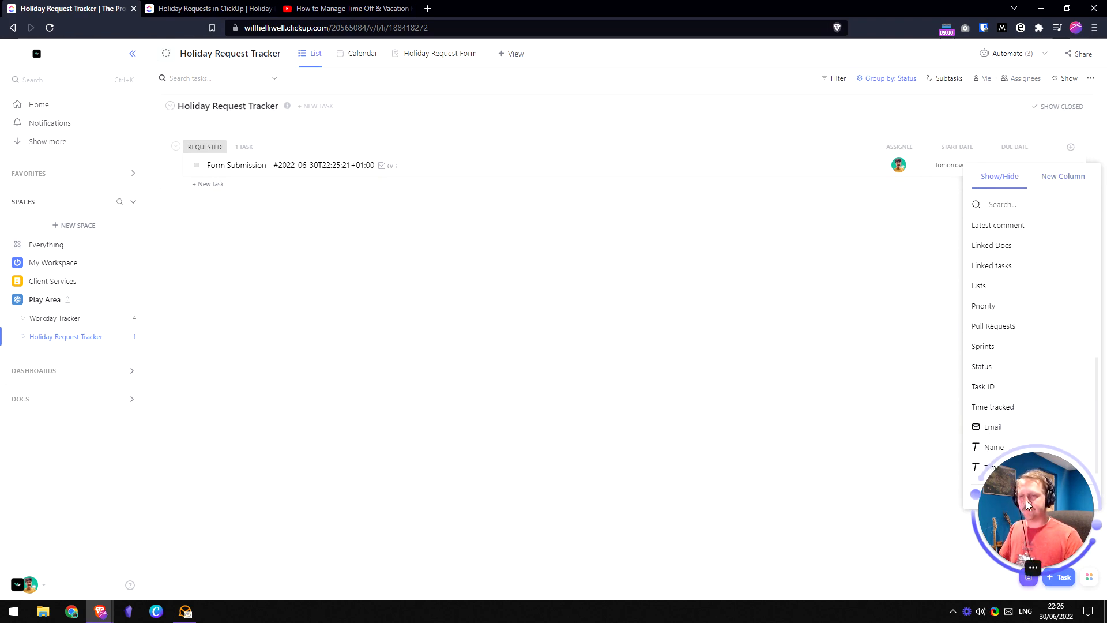
drag(1025, 499, 844, 492)
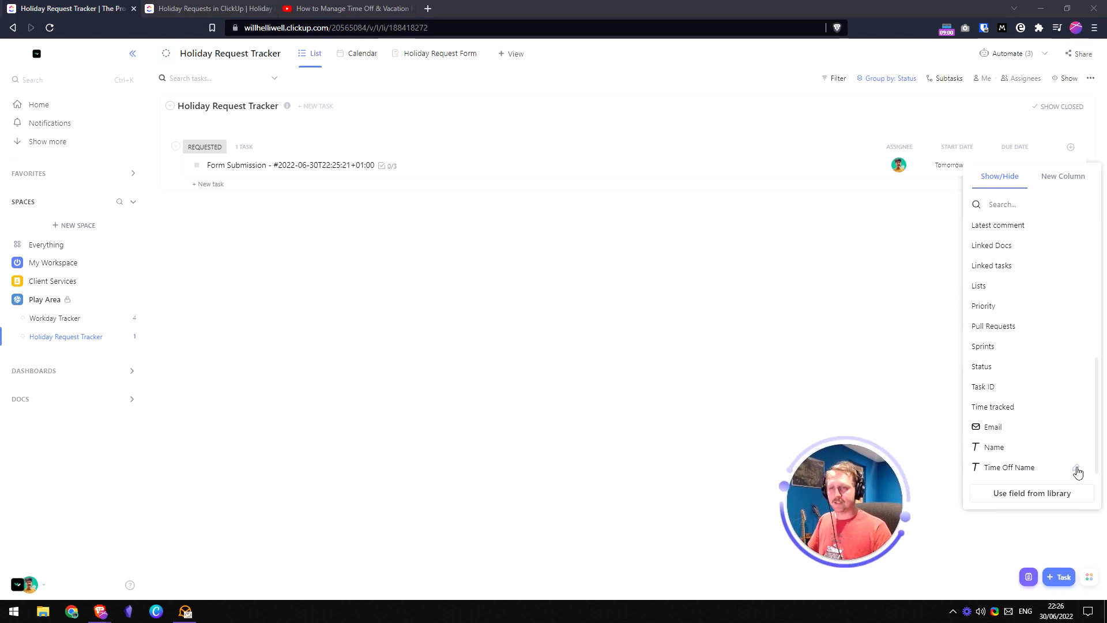
click(1076, 468)
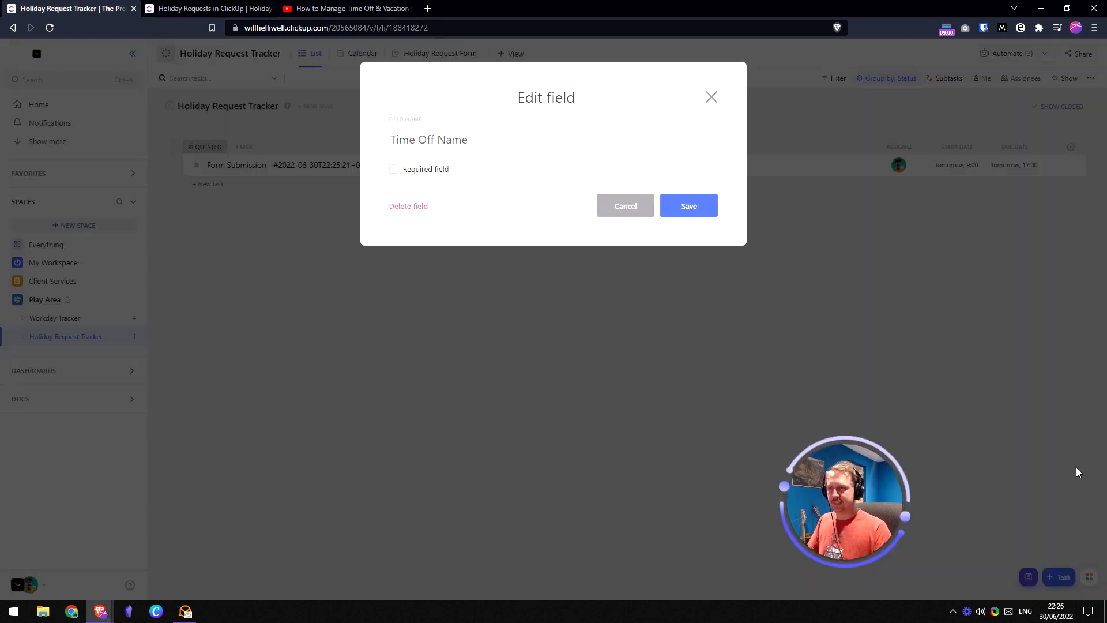
click(407, 206)
click(651, 340)
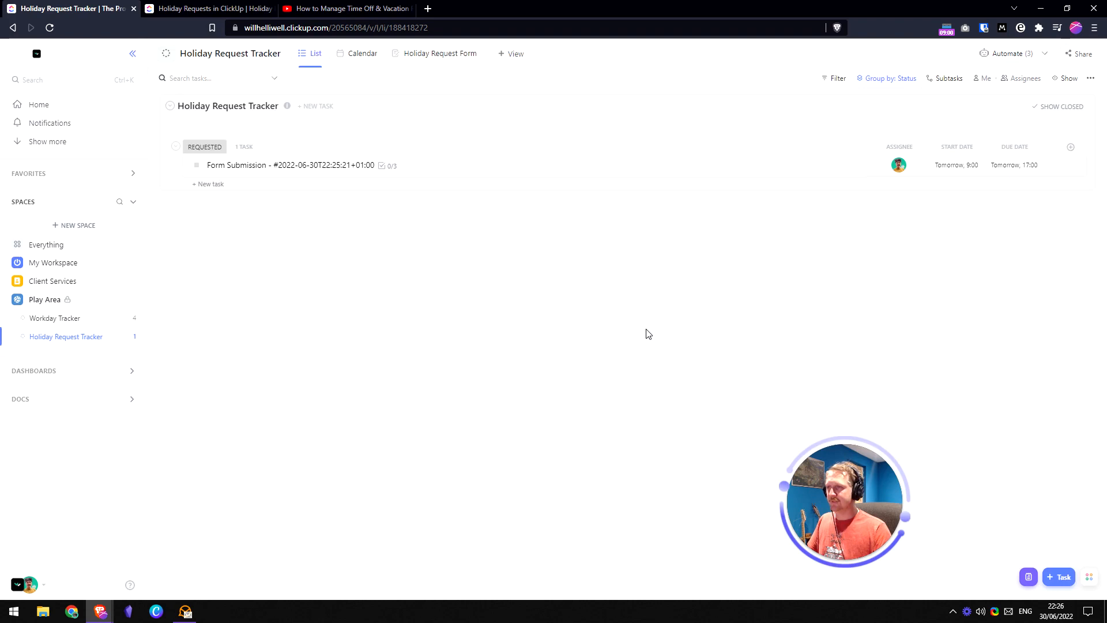
- Show Name and Email columns right after Assignee, then return to the Holiday Request Form view
click(1070, 148)
click(998, 176)
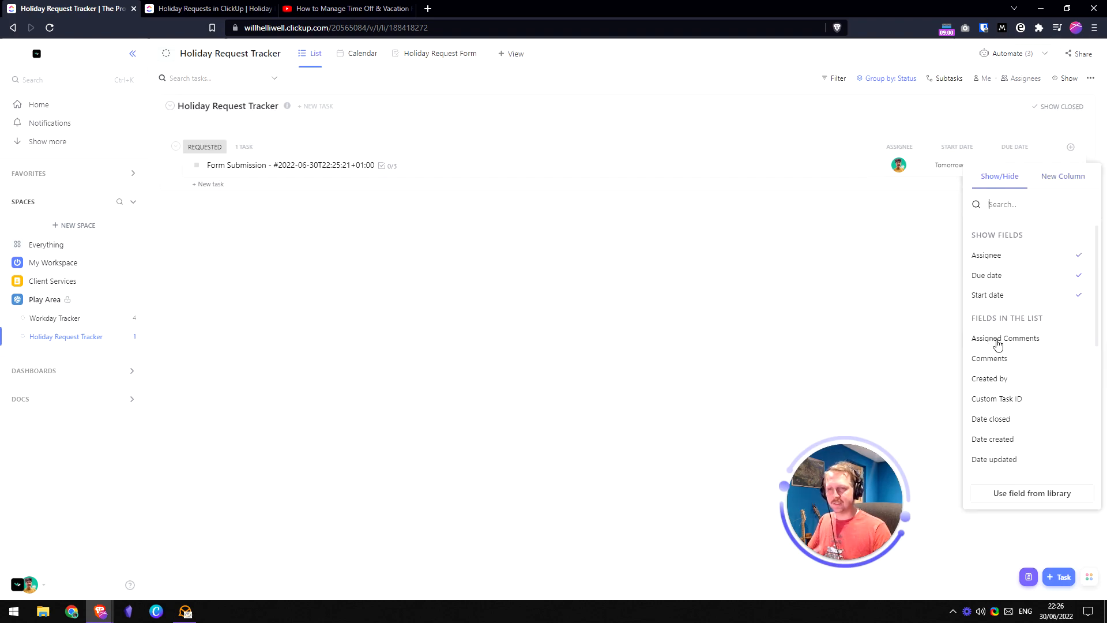
scroll(1001, 407, down, 5)
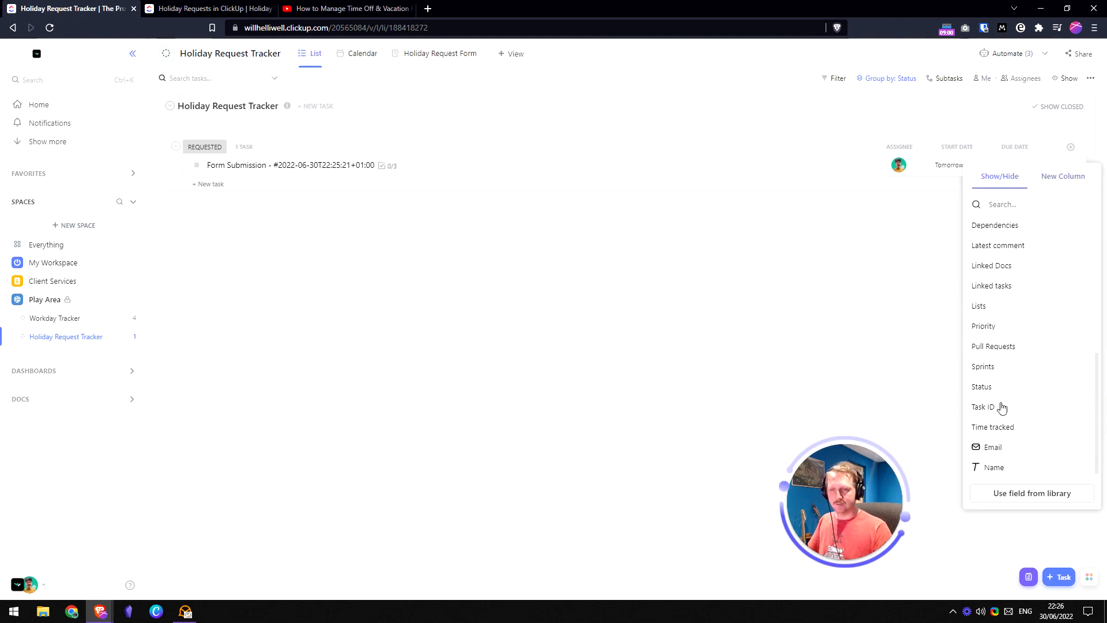
click(1011, 452)
click(1010, 465)
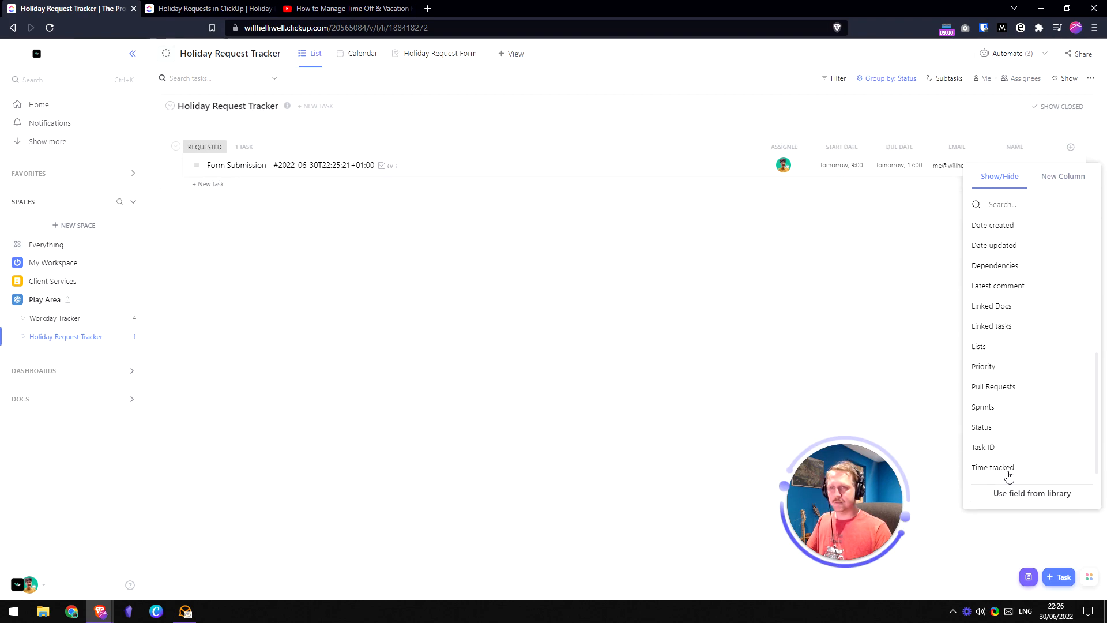
click(774, 297)
drag(1021, 148, 852, 148)
drag(1013, 148, 908, 154)
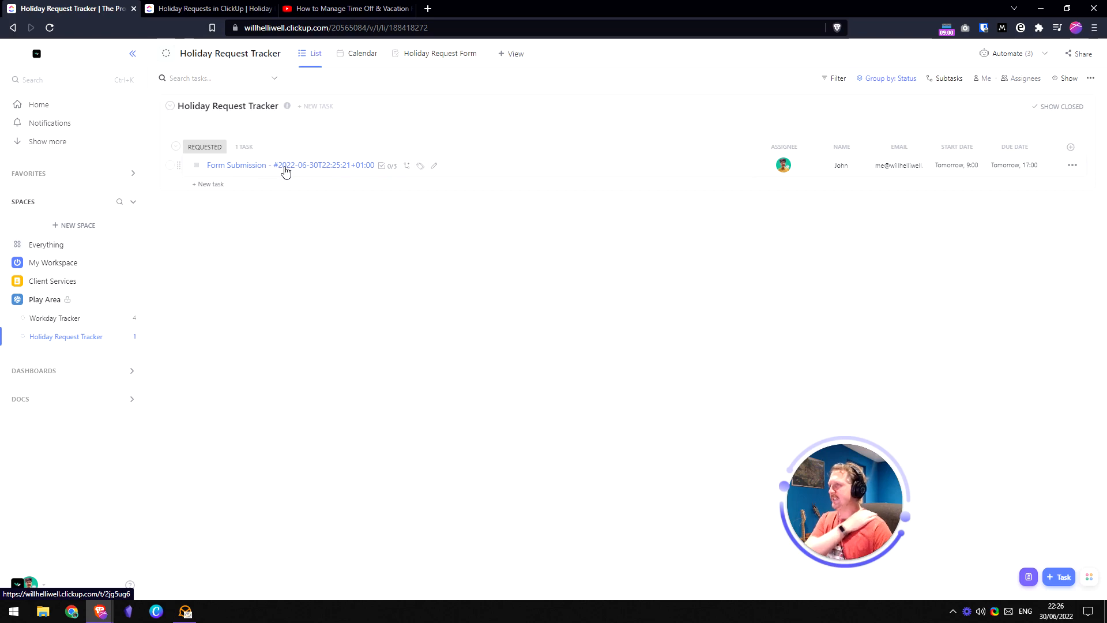
click(434, 55)
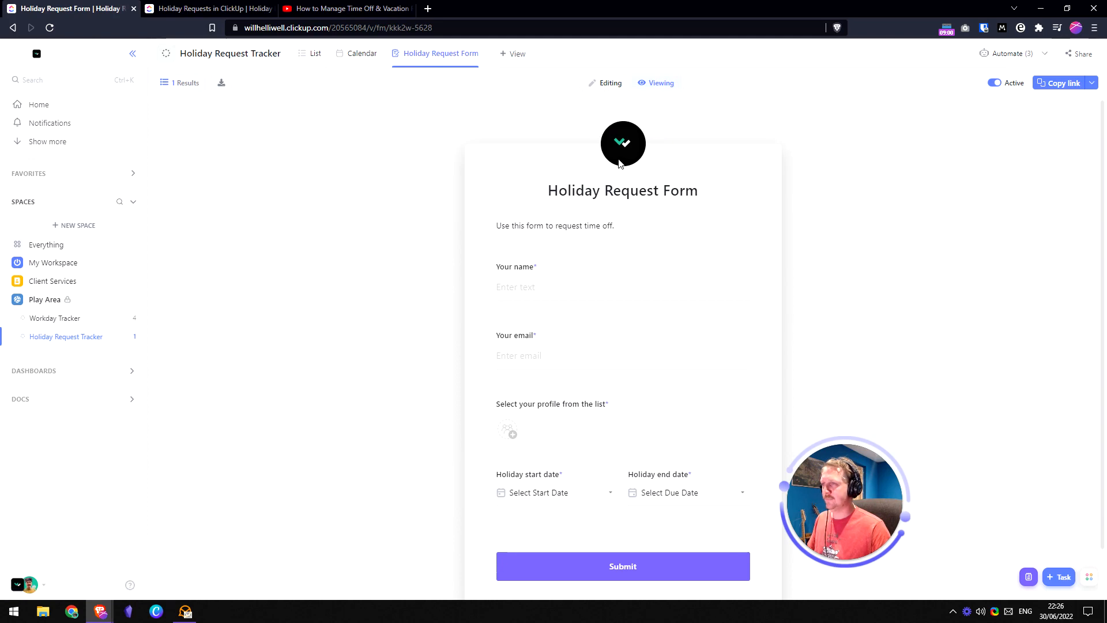
- Enter form editing and drag the Task name field to the top of the form
click(602, 87)
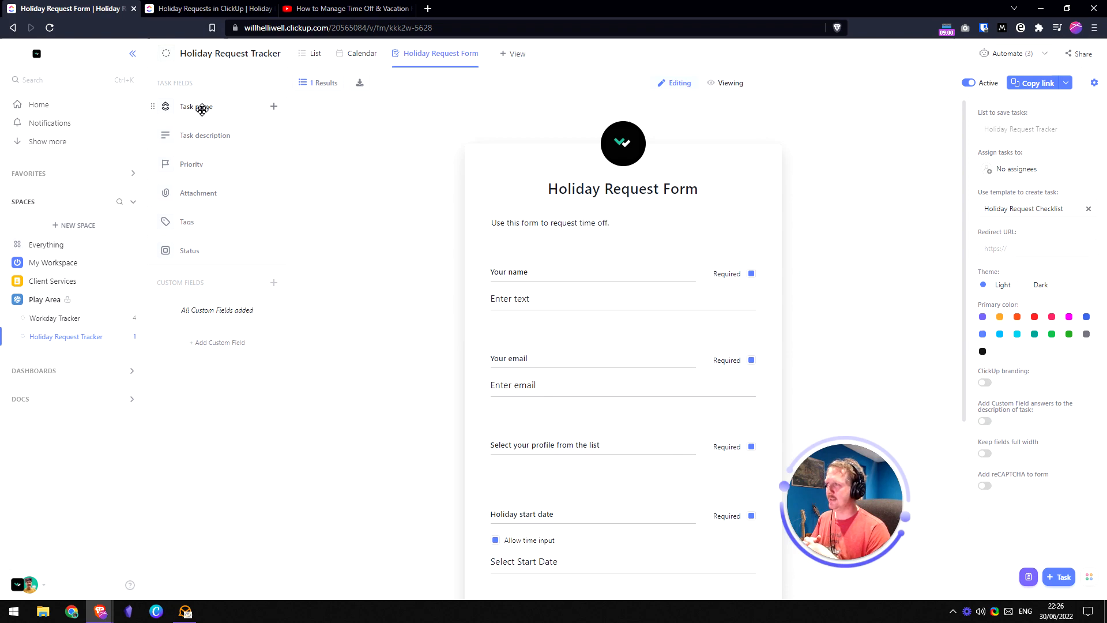
drag(202, 109, 580, 271)
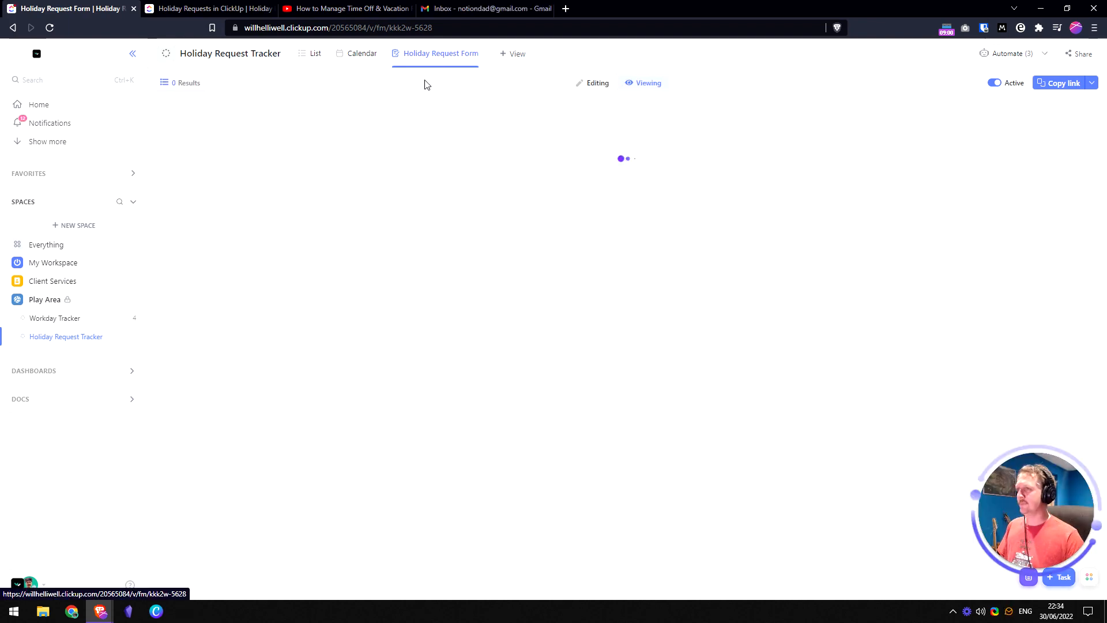
- Make the Task name field visible on the form by unchecking Hidden field
click(597, 85)
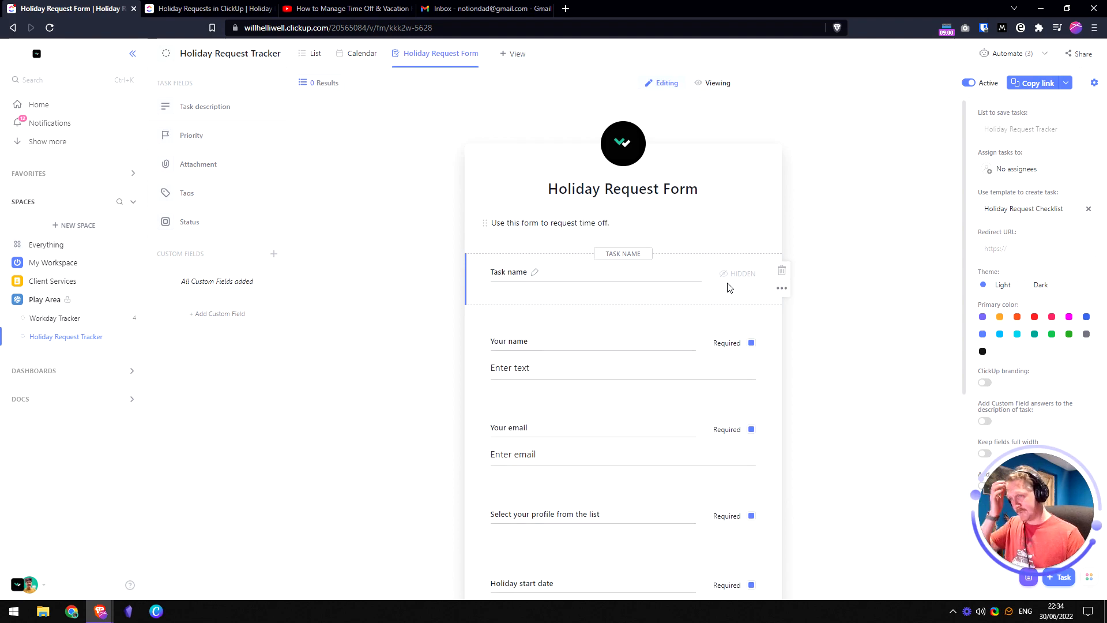
click(779, 291)
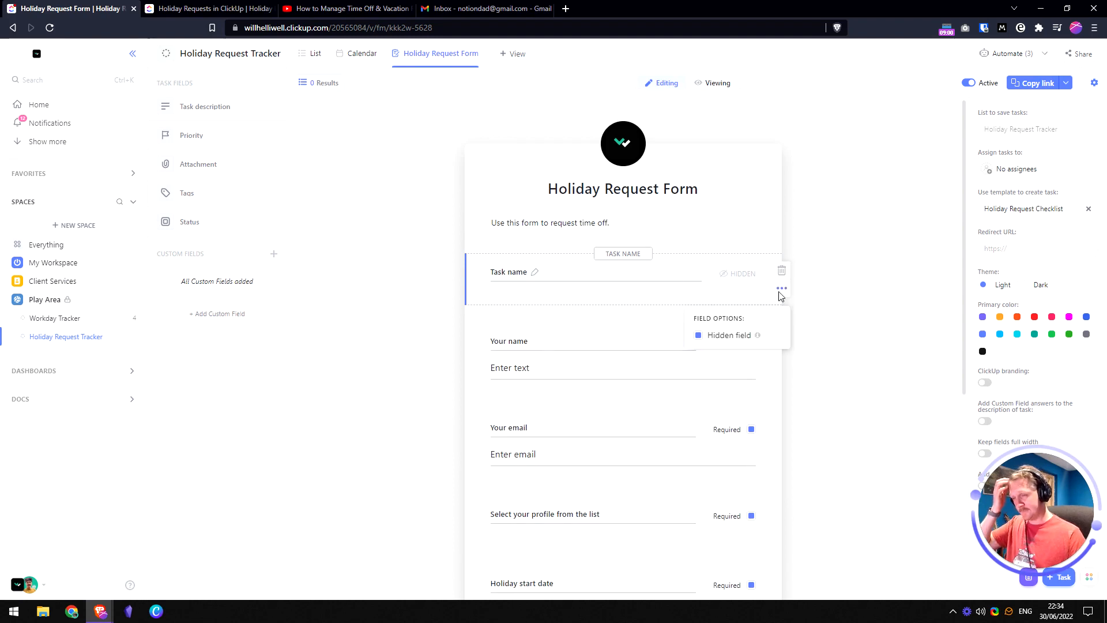
click(699, 336)
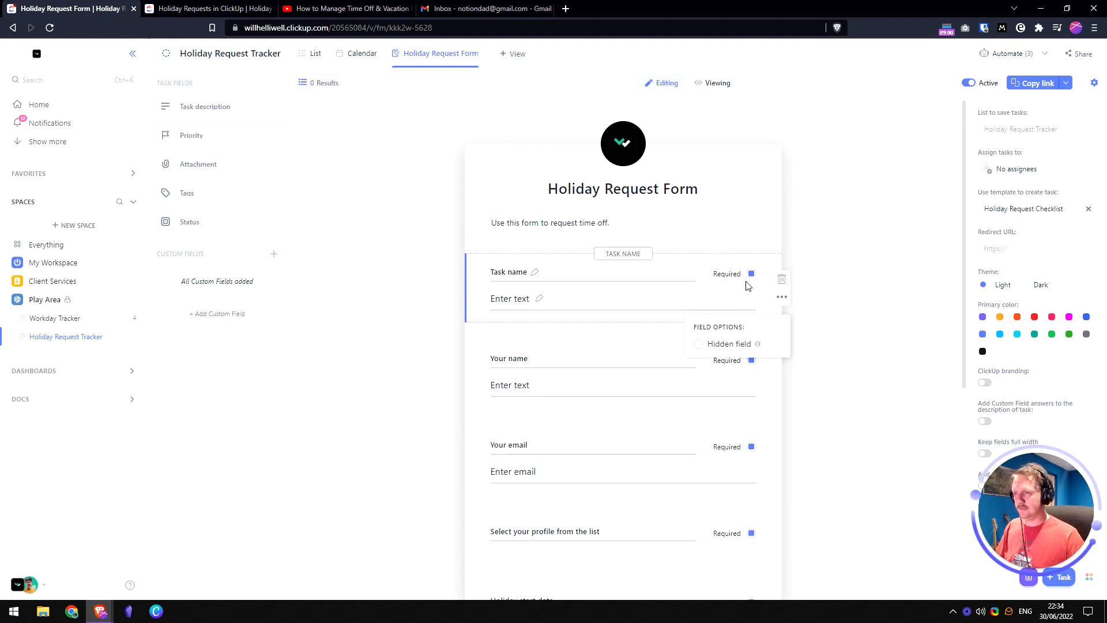
click(584, 303)
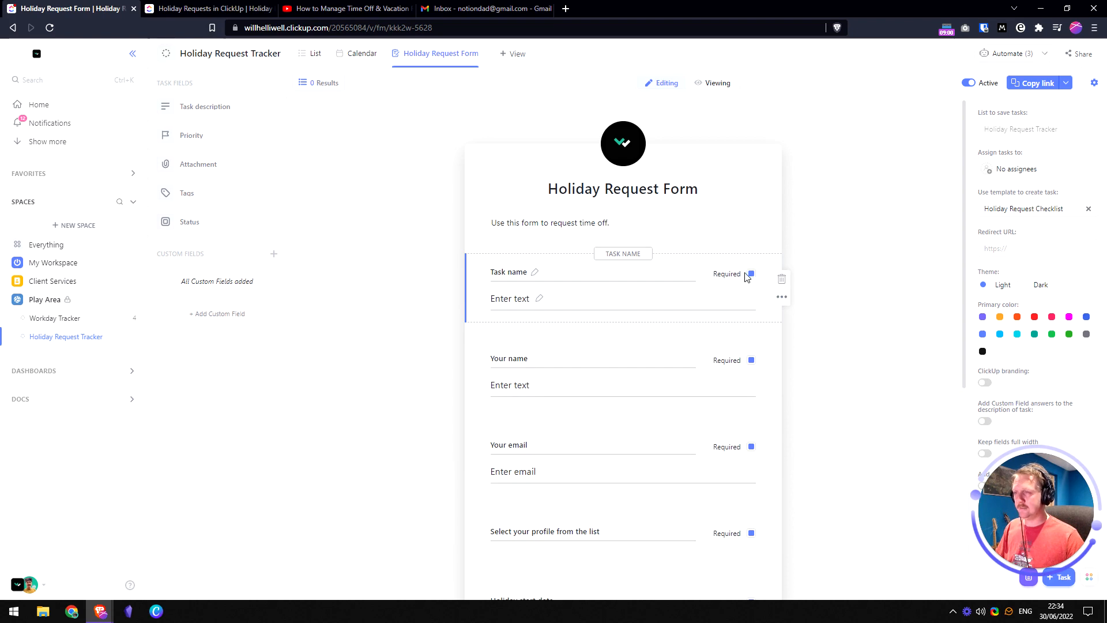
click(782, 299)
click(645, 296)
- Label the Task name field with the doc's question 'What should we call this time off?'
click(534, 272)
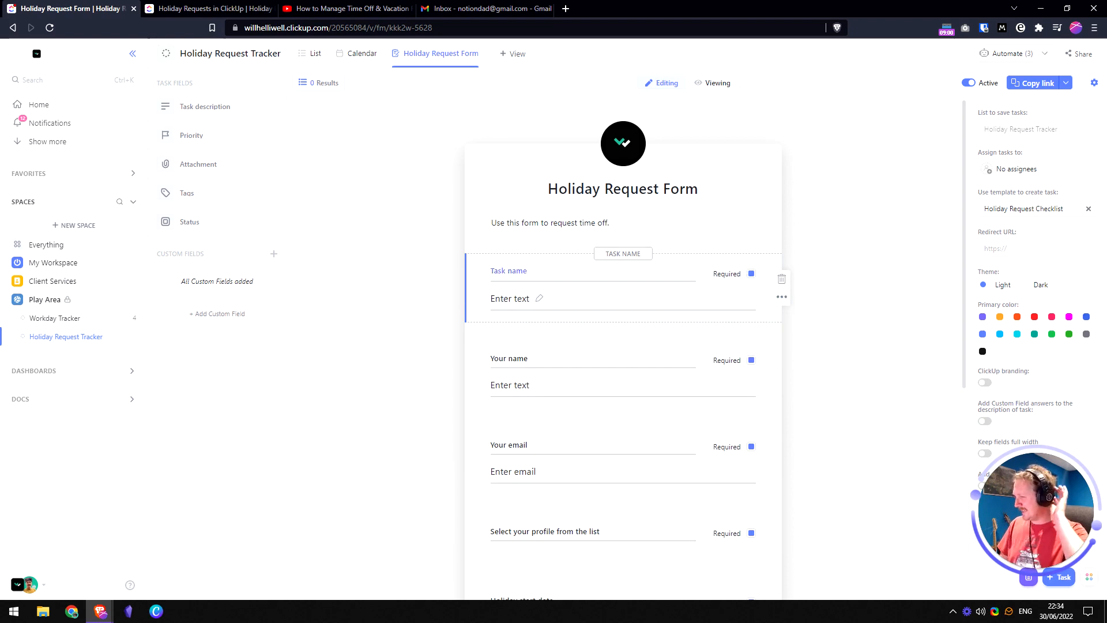
key(ctrl+a)
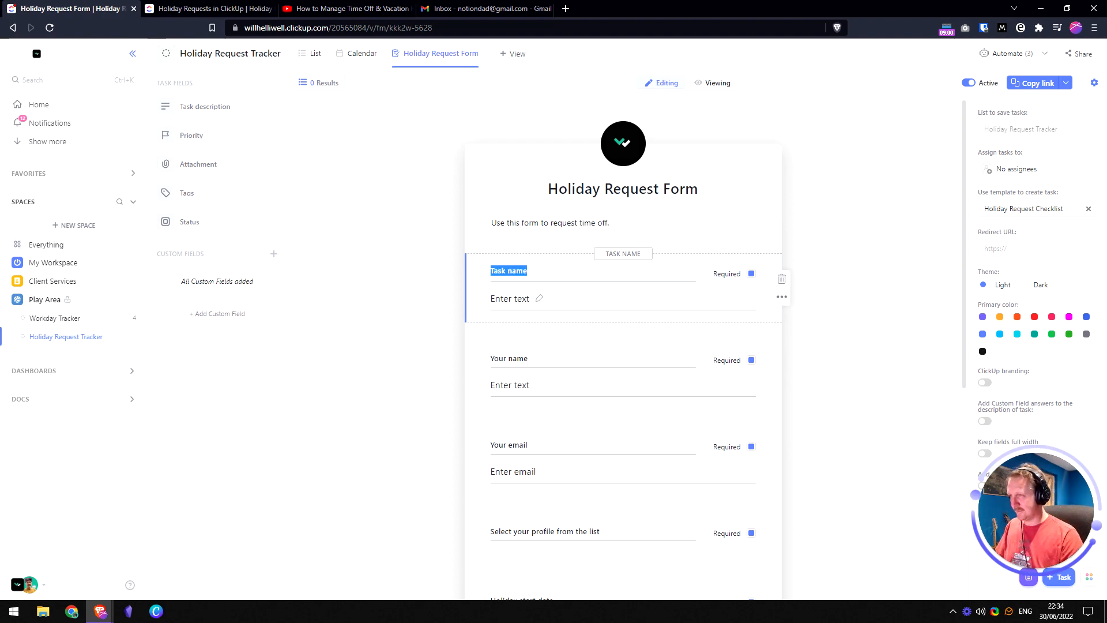
click(204, 9)
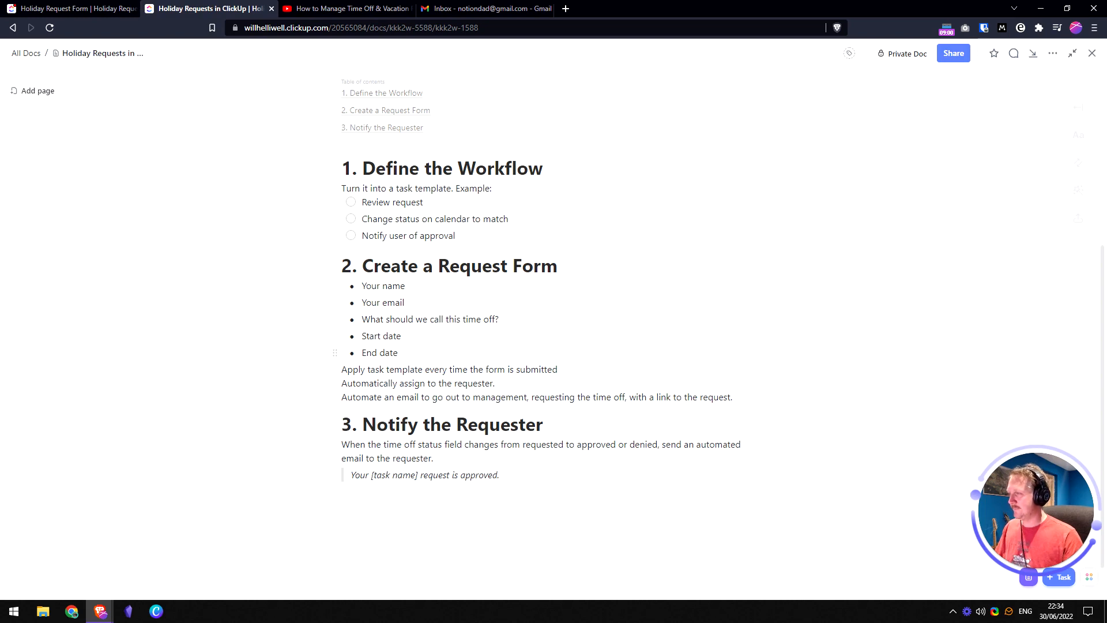
scroll(542, 352, up, 1)
scroll(542, 352, down, 1)
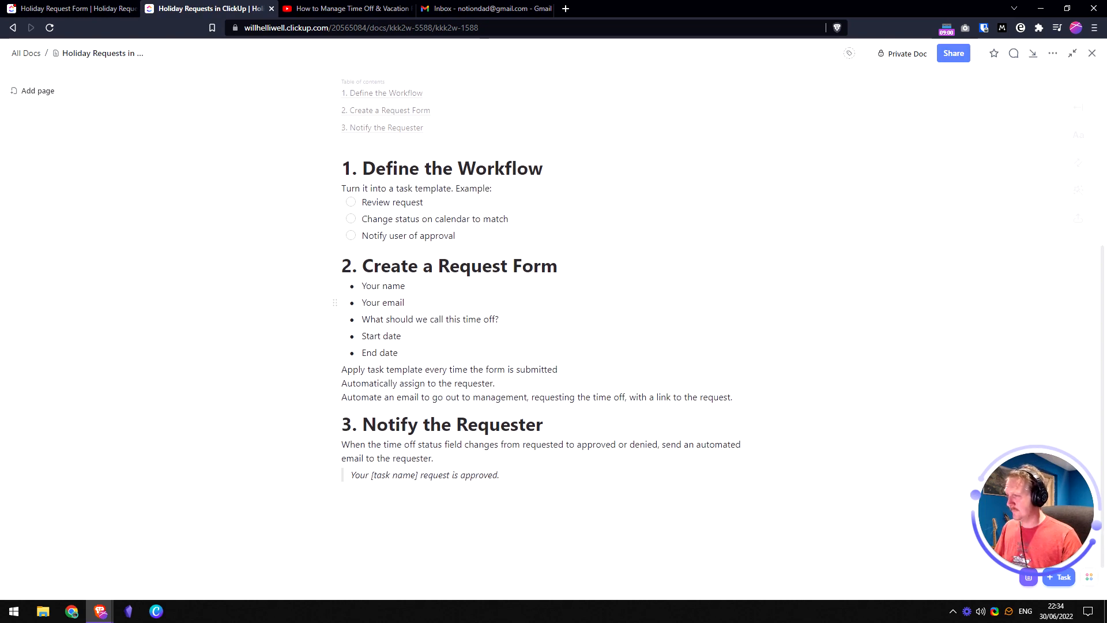
triple_click(401, 319)
key(ctrl+c)
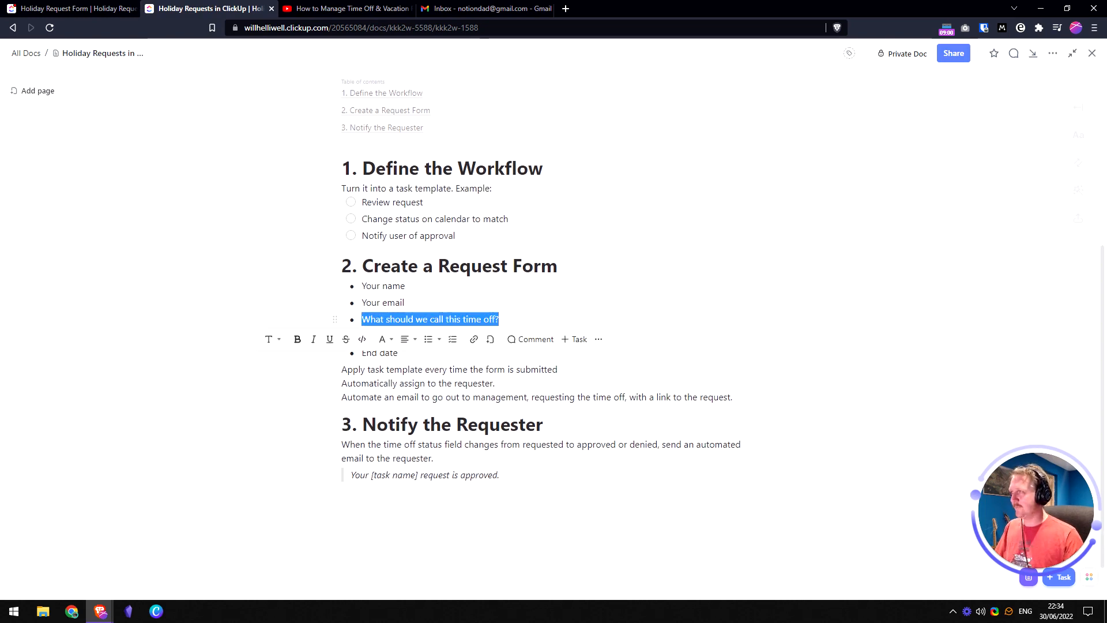
click(75, 9)
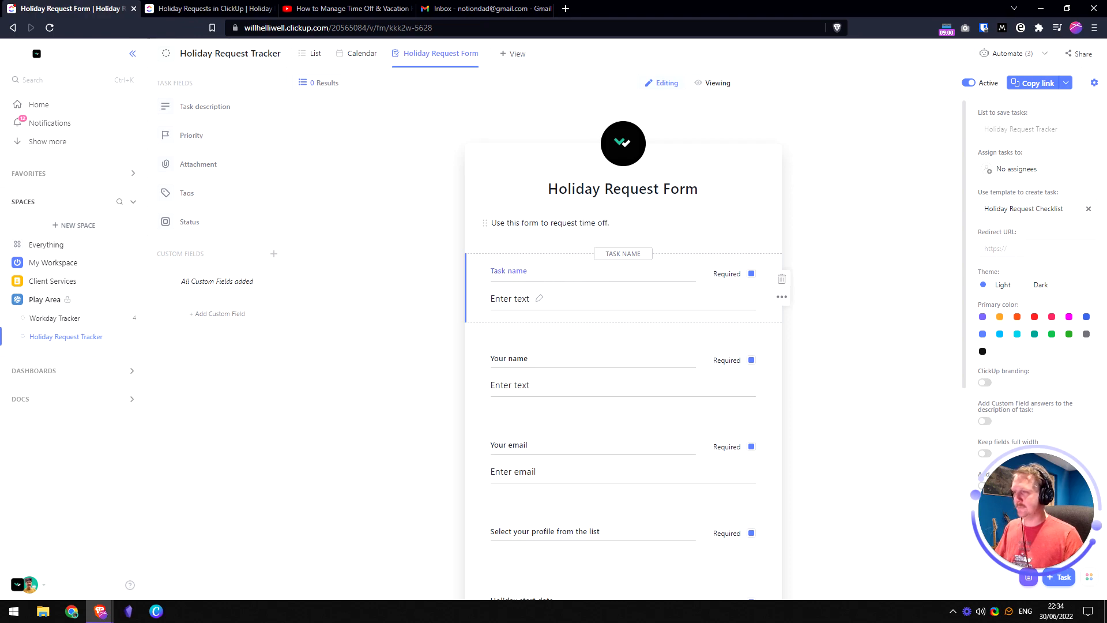
key(ctrl+a)
key(ctrl+v)
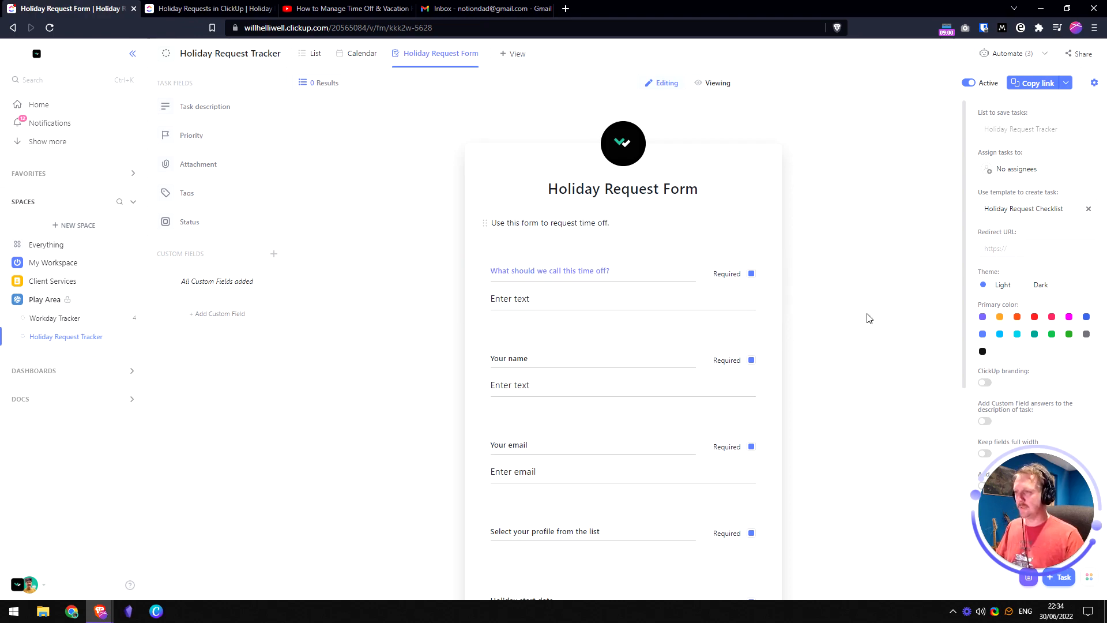
click(842, 294)
- Review the form and switch it to Viewing mode
scroll(542, 381, down, 1)
scroll(522, 394, down, 1)
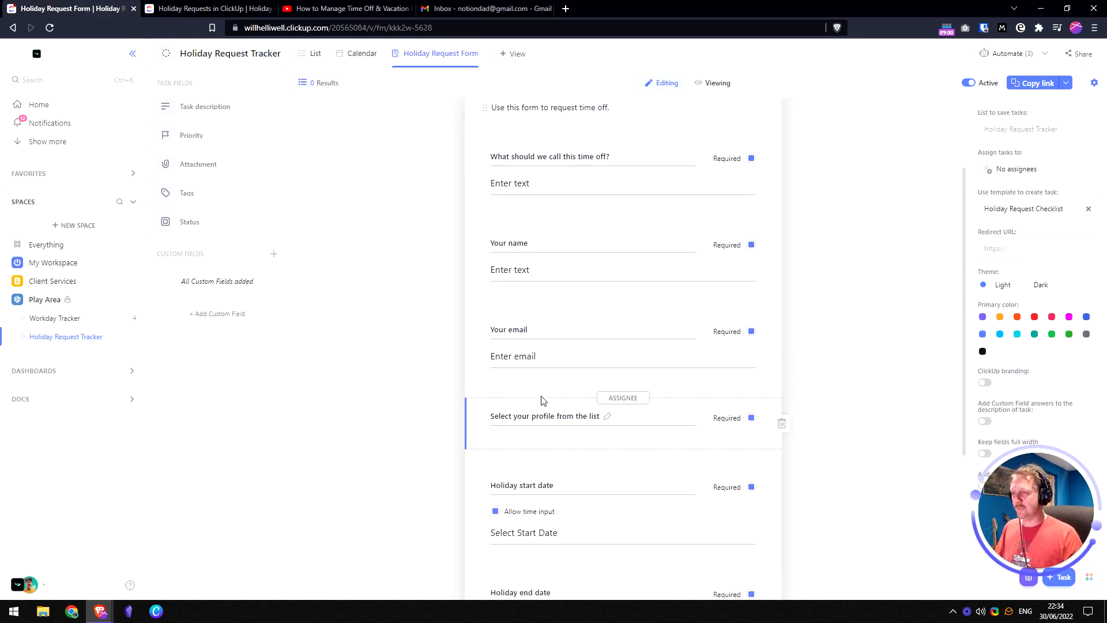
scroll(579, 425, down, 4)
scroll(536, 450, up, 8)
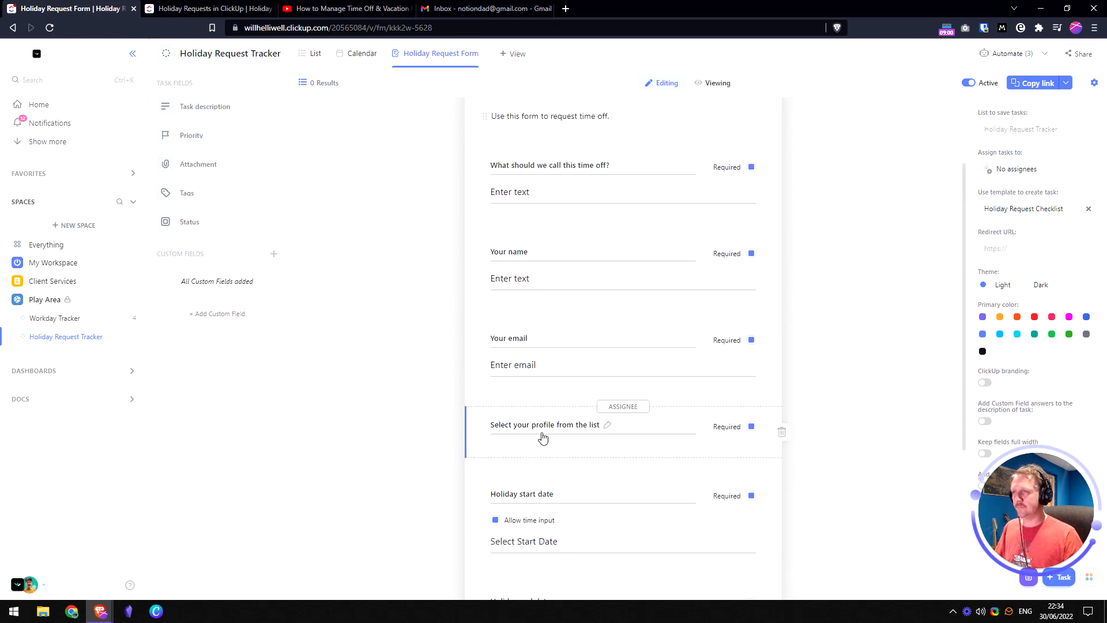
click(717, 82)
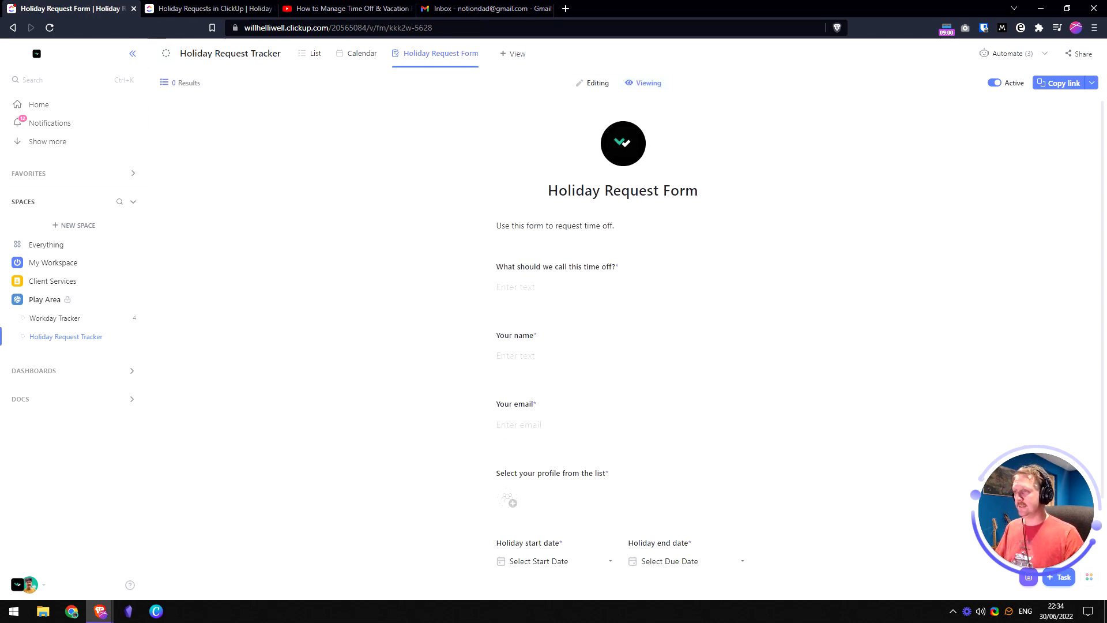
- Answer 'Time off for a holiday in the sun' and enter the requester's email
click(542, 287)
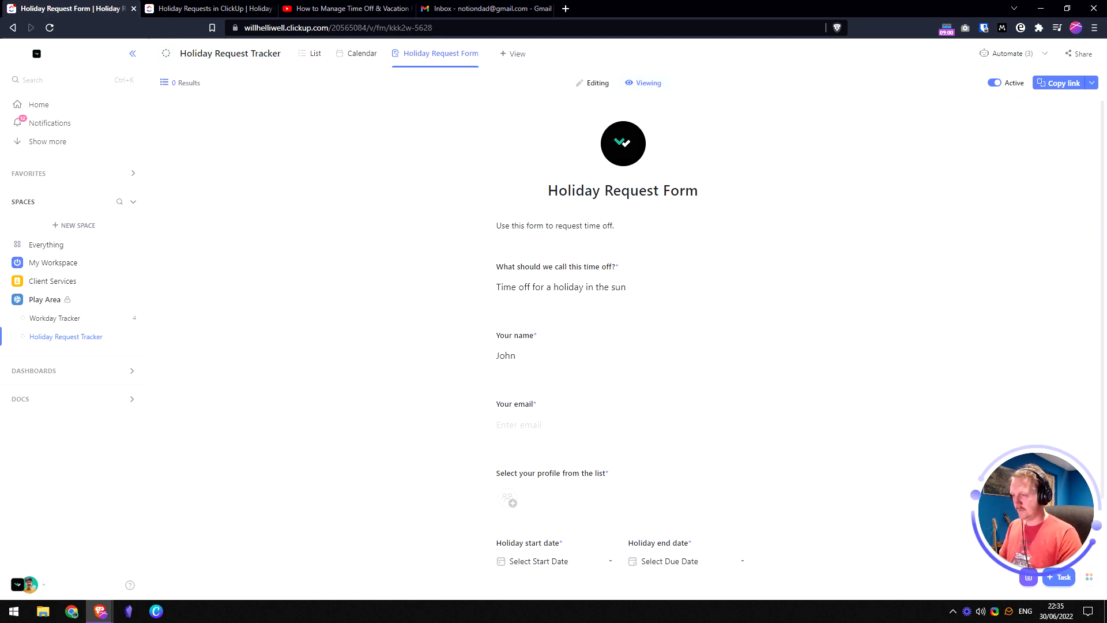
scroll(622, 367, down, 1)
click(519, 367)
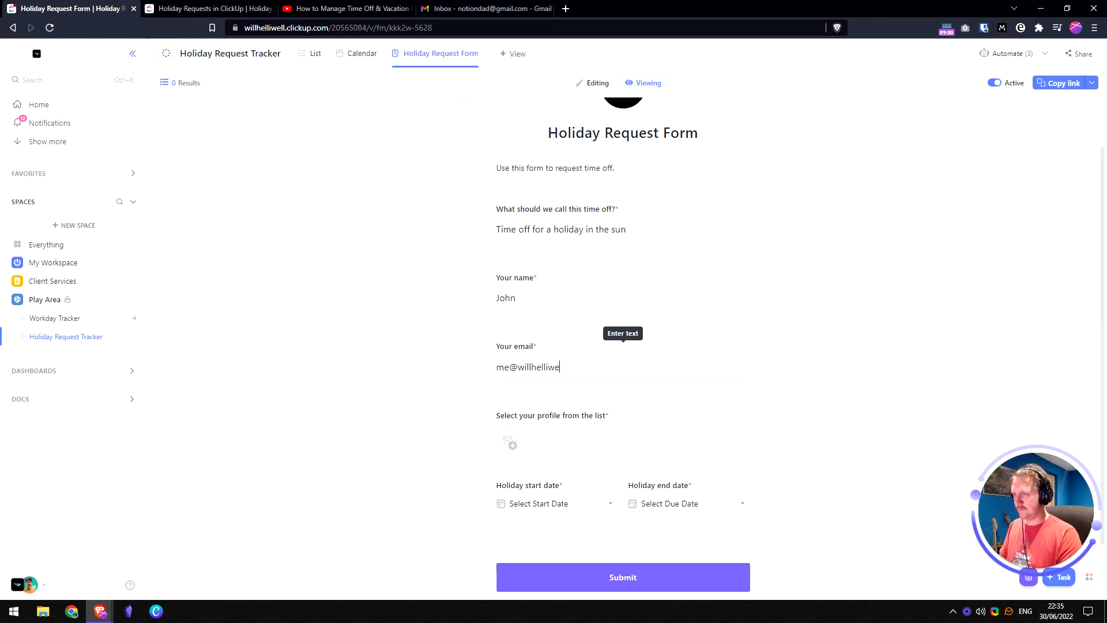
scroll(581, 303, down, 1)
scroll(580, 303, up, 1)
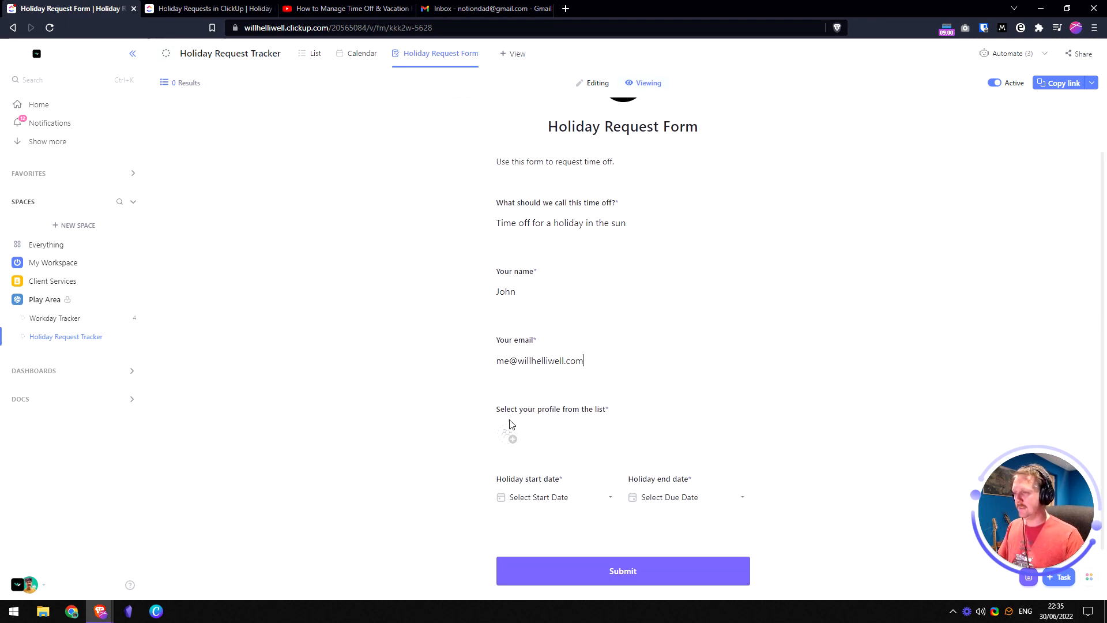
- Choose the requester's profile and pick 30 June as the start date
click(507, 441)
click(572, 495)
click(559, 498)
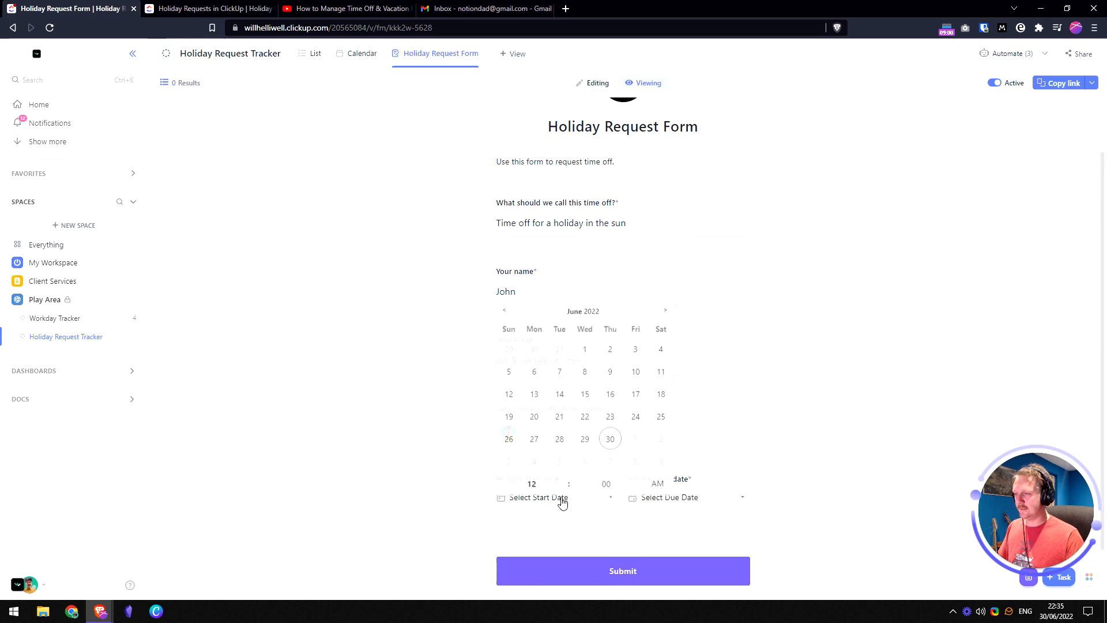
click(610, 441)
- Set the end date to 1 July at 5 PM (17:00)
click(712, 505)
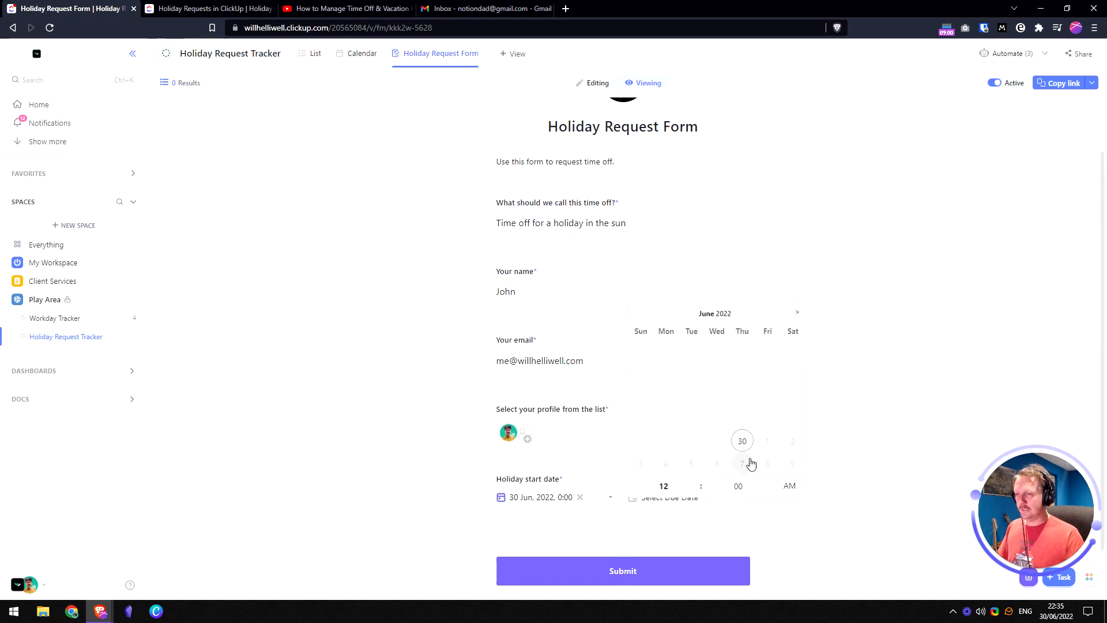
click(767, 443)
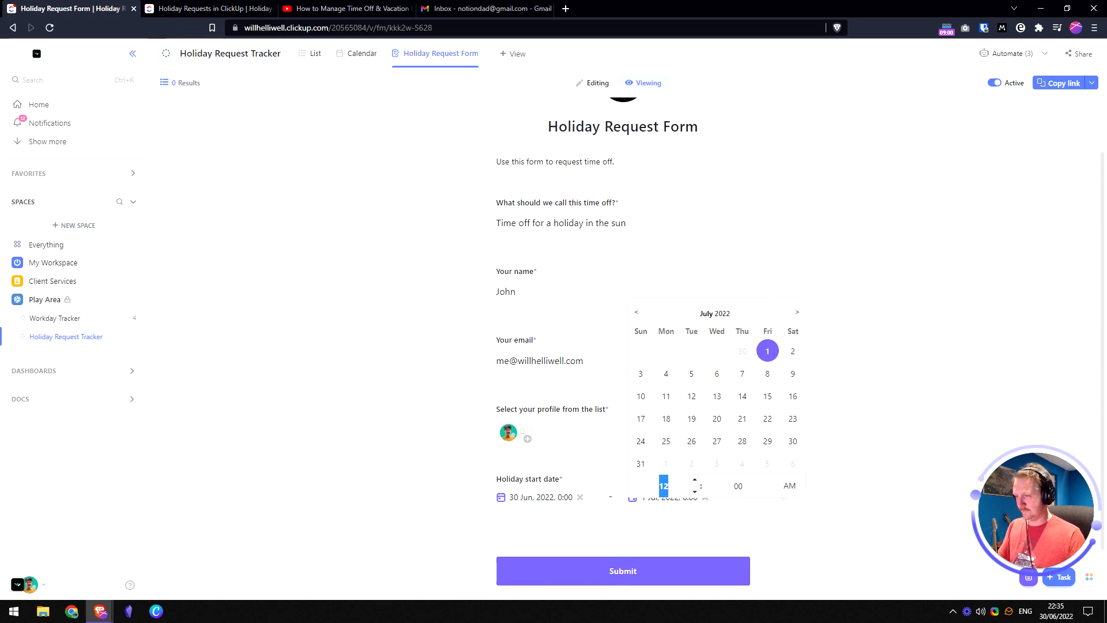
text(5)
click(789, 485)
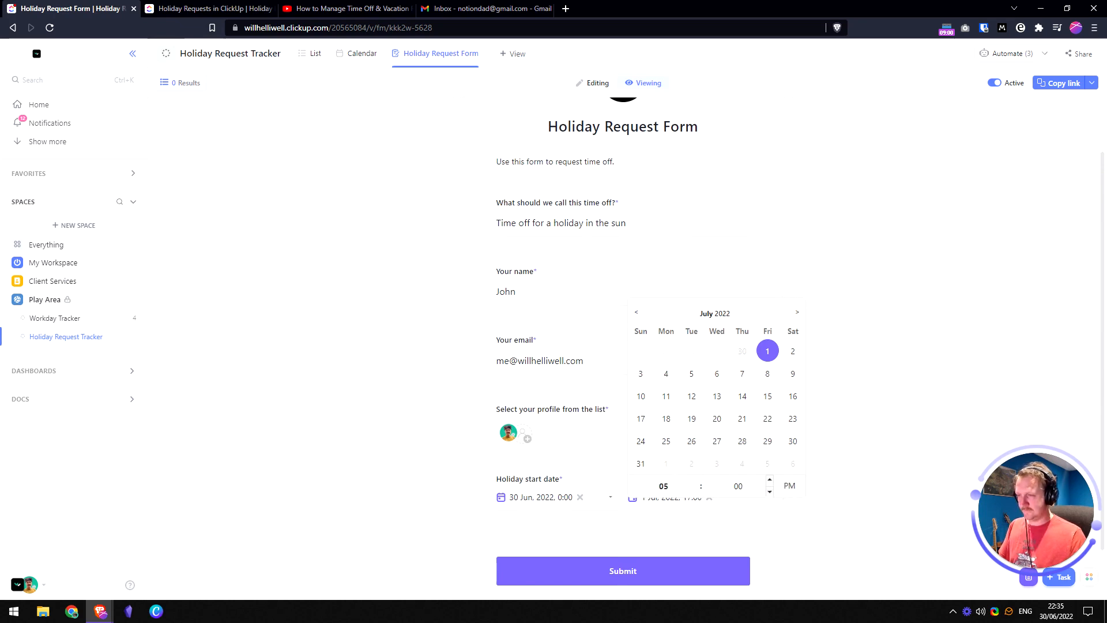
click(826, 531)
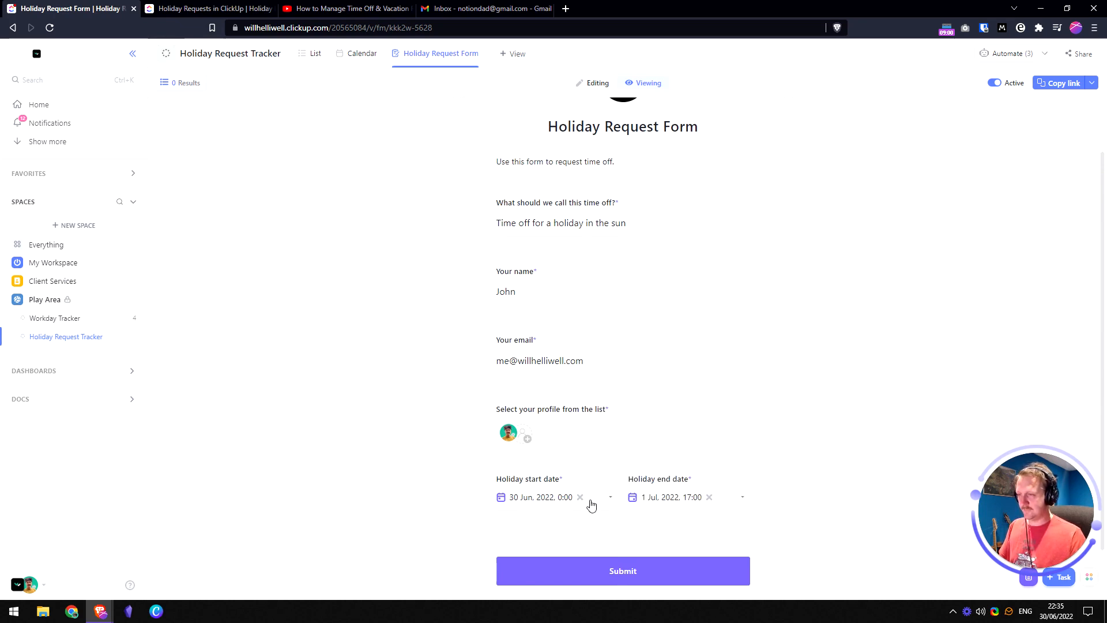
- Correct the start date to 1 July at 9:00
click(555, 502)
click(636, 442)
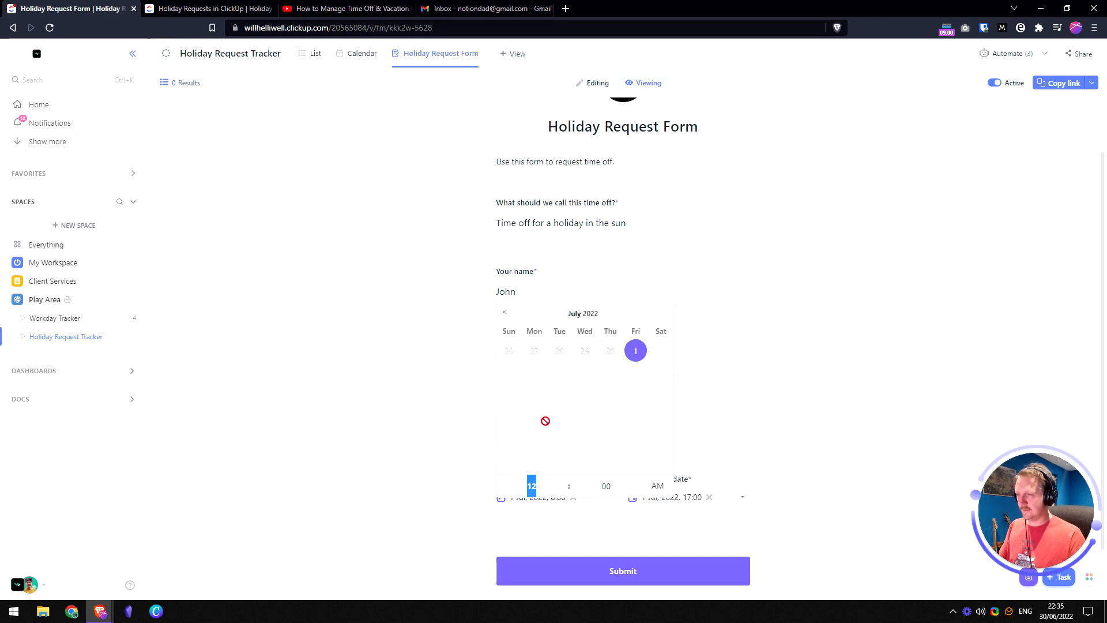
text(9)
click(847, 446)
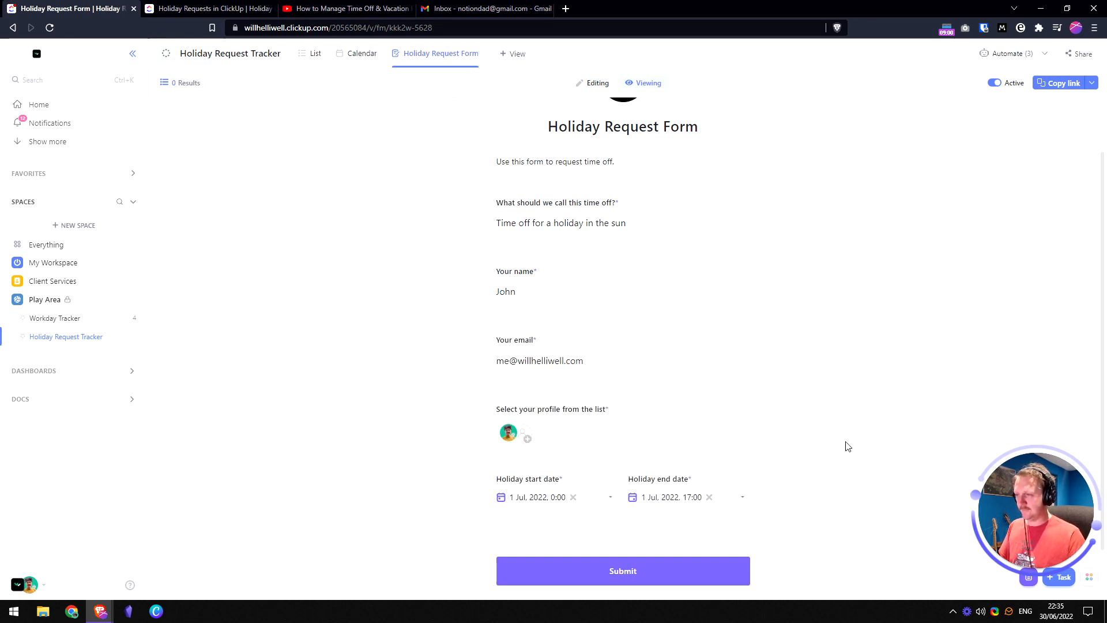
- Submit the form and inspect the new 'Time off for a holiday in the sun' task in the List
click(635, 574)
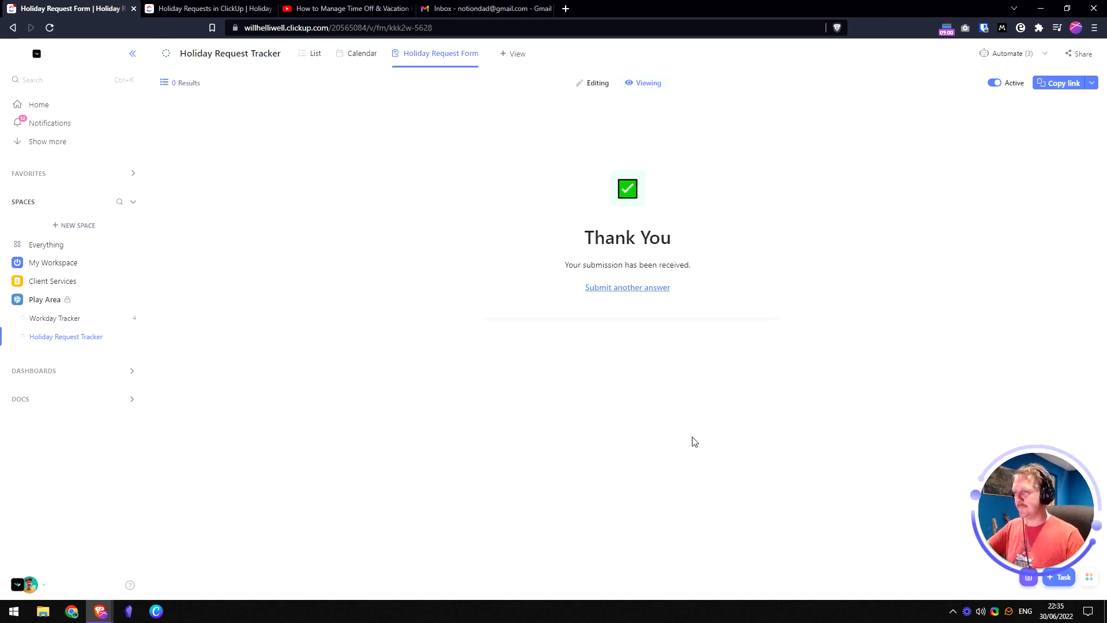
click(314, 58)
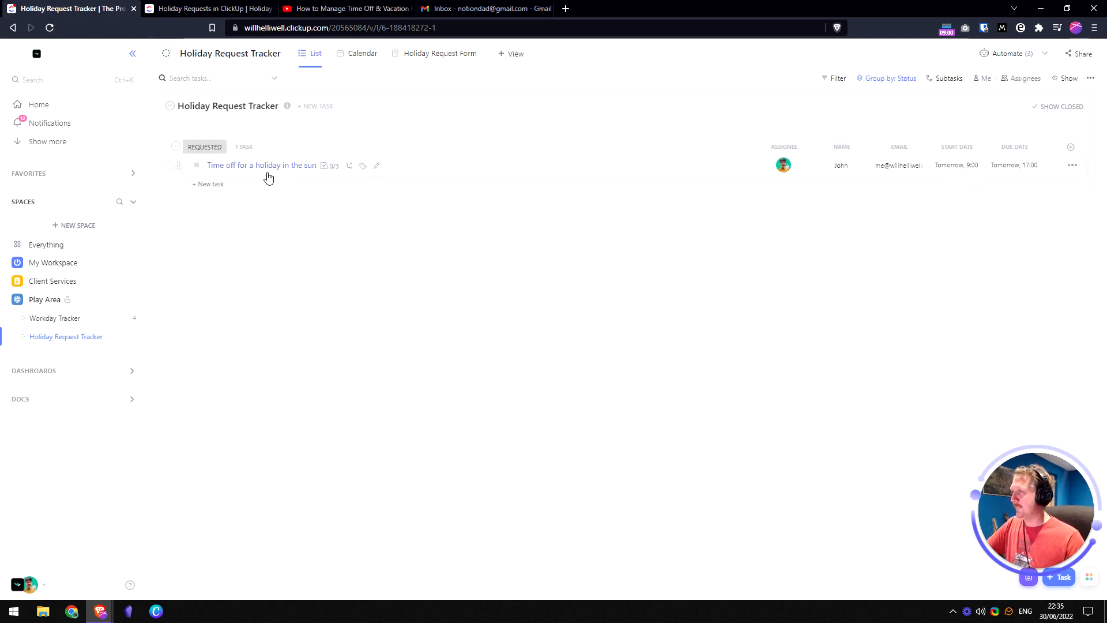
click(272, 167)
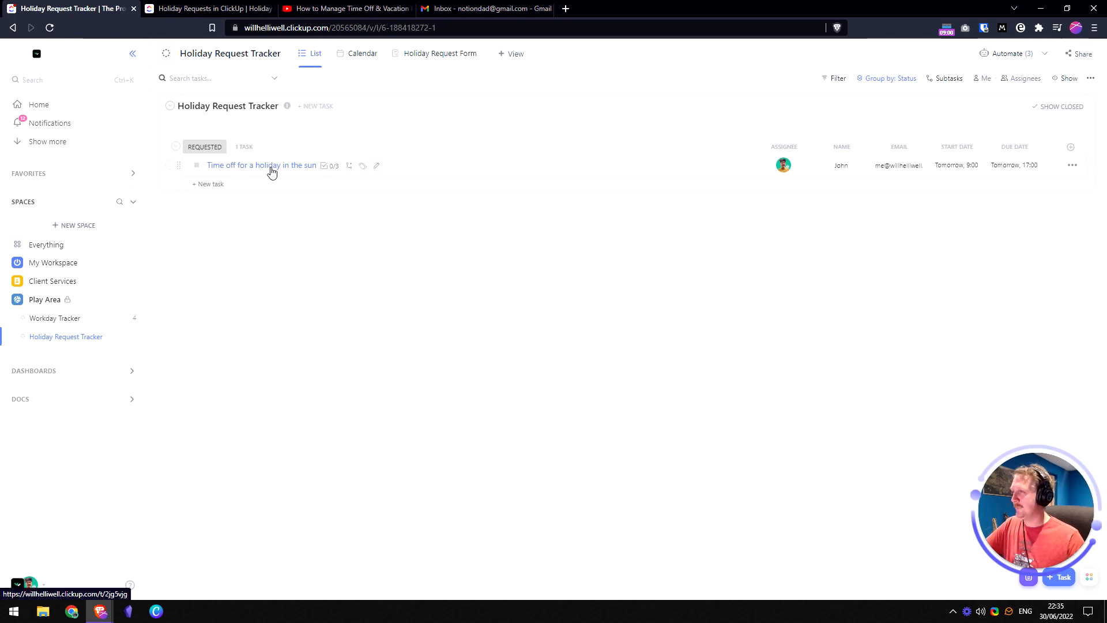
scroll(290, 365, down, 1)
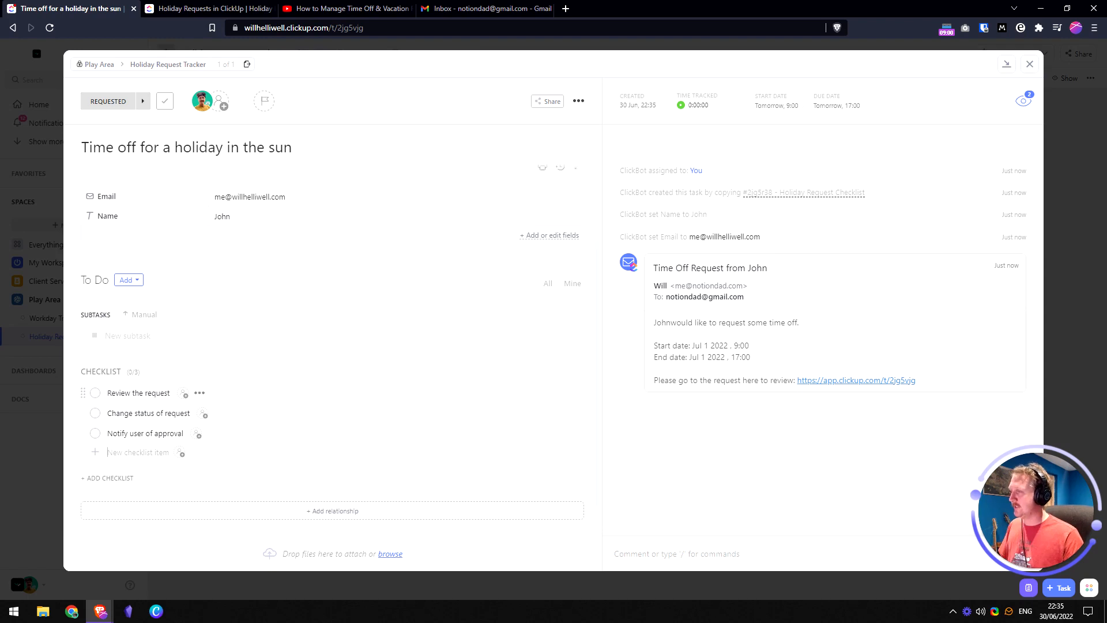
scroll(207, 418, up, 3)
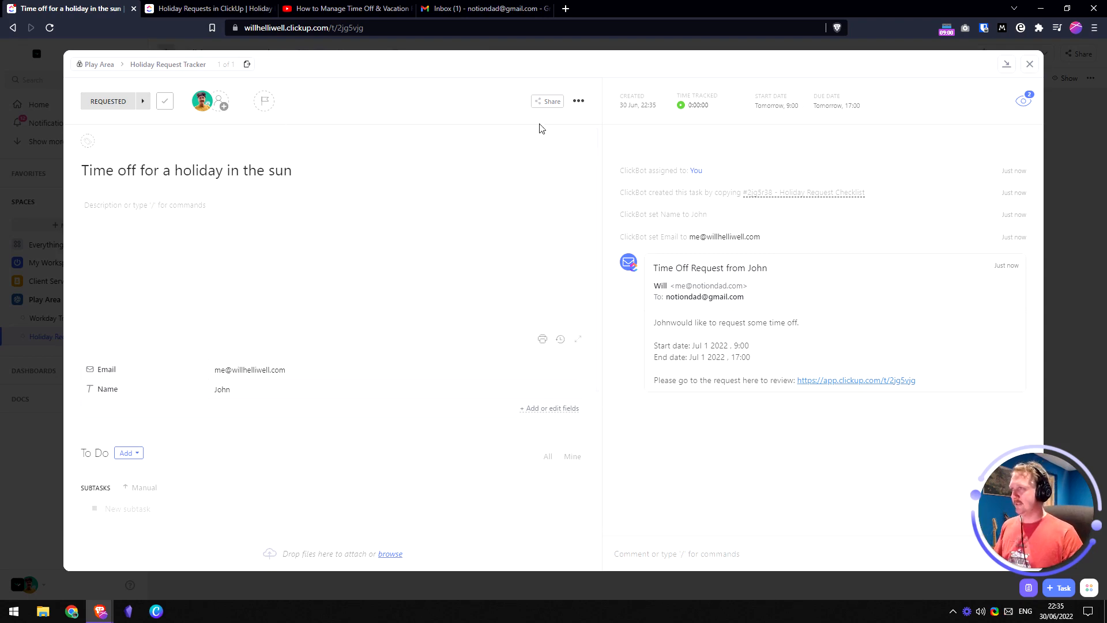
click(1029, 64)
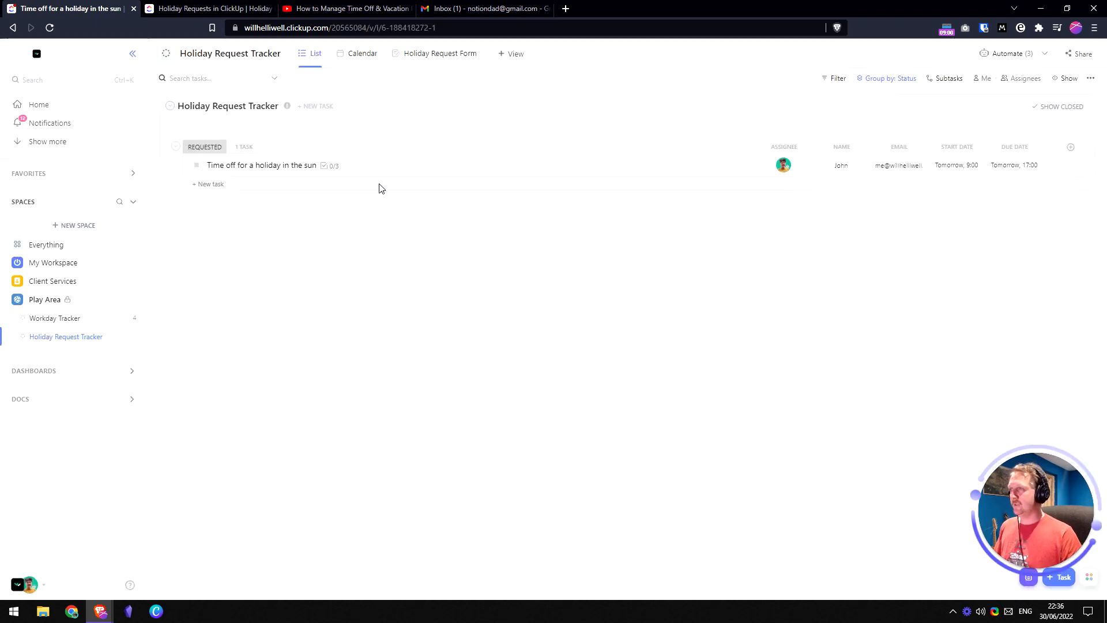
- Open the holiday task from the Calendar, tick 'Review the request', and try setting APPROVED
click(365, 56)
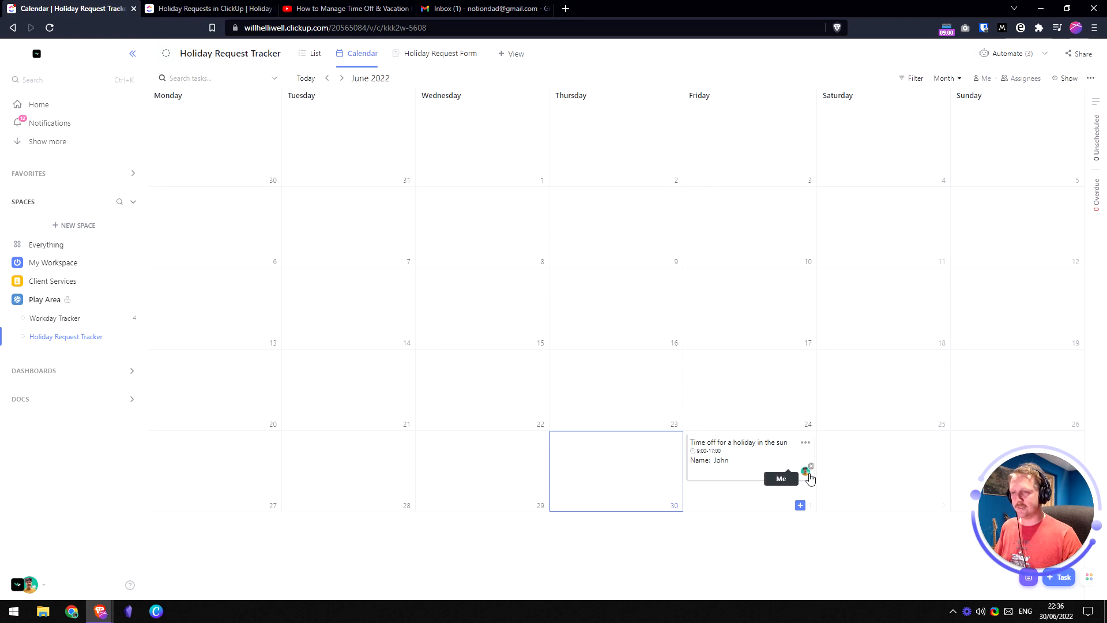
click(747, 469)
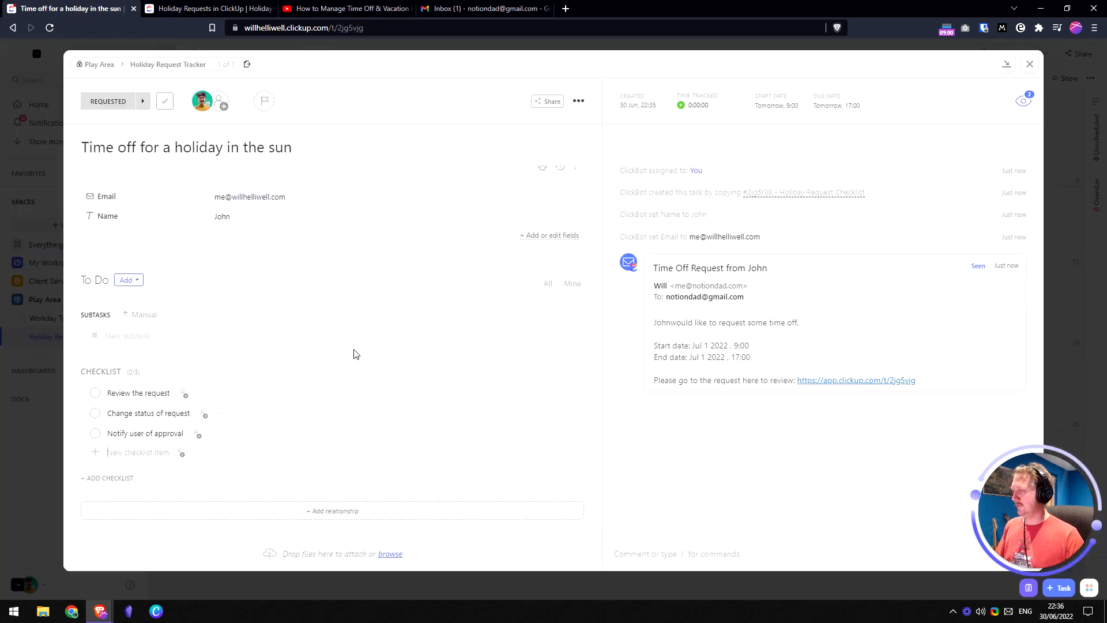
click(95, 393)
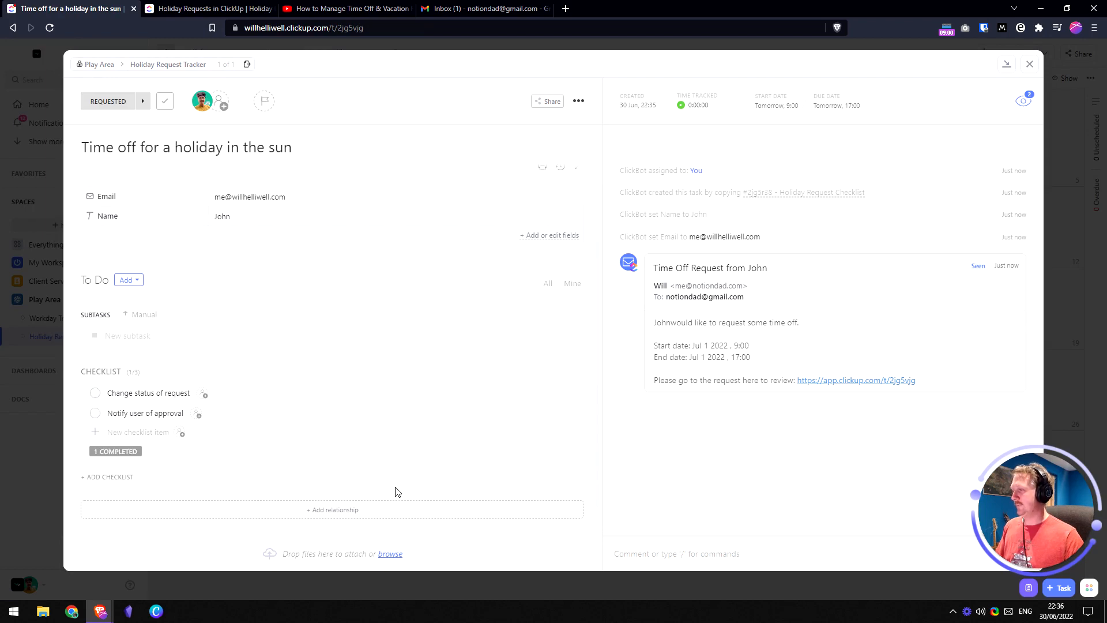
click(106, 102)
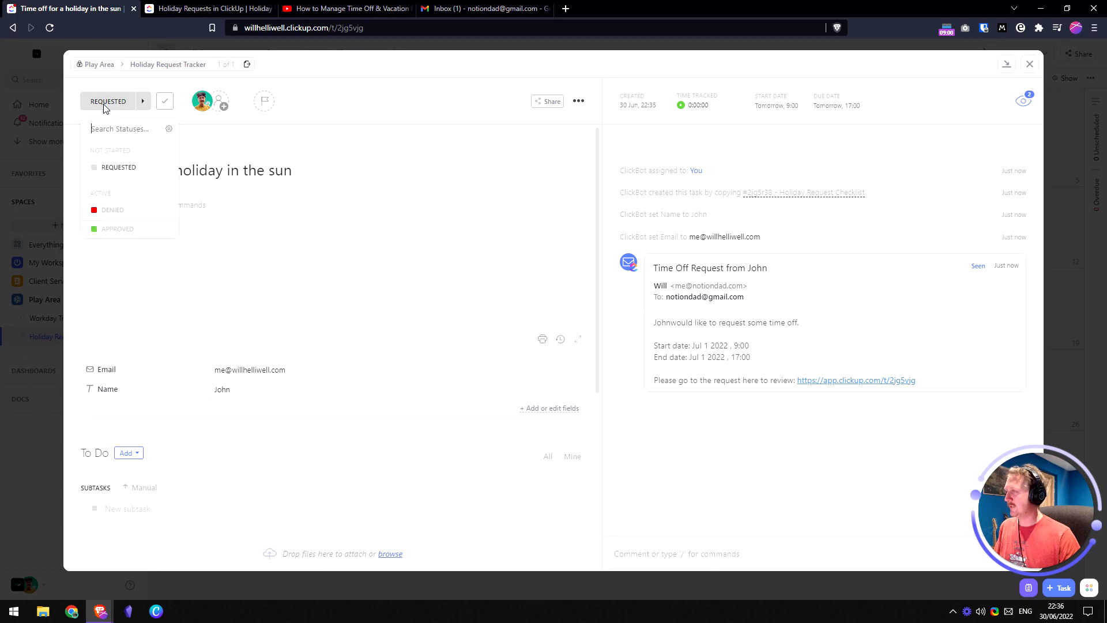
click(132, 230)
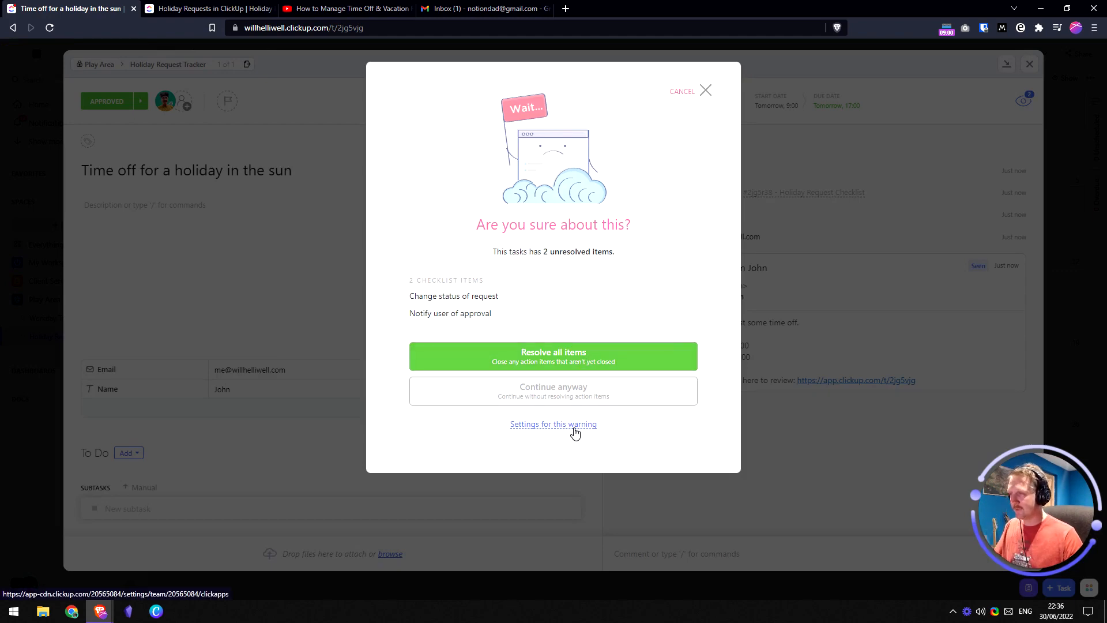
click(705, 90)
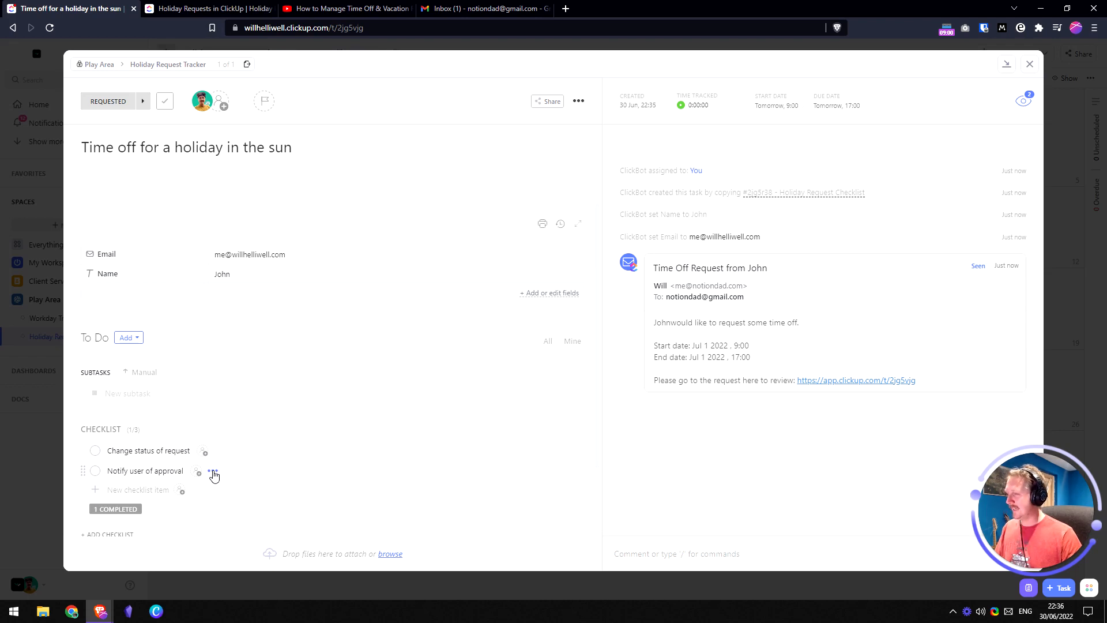
- Tick 'Notify user of approval', set status APPROVED, and resolve the remaining checklist items
click(95, 470)
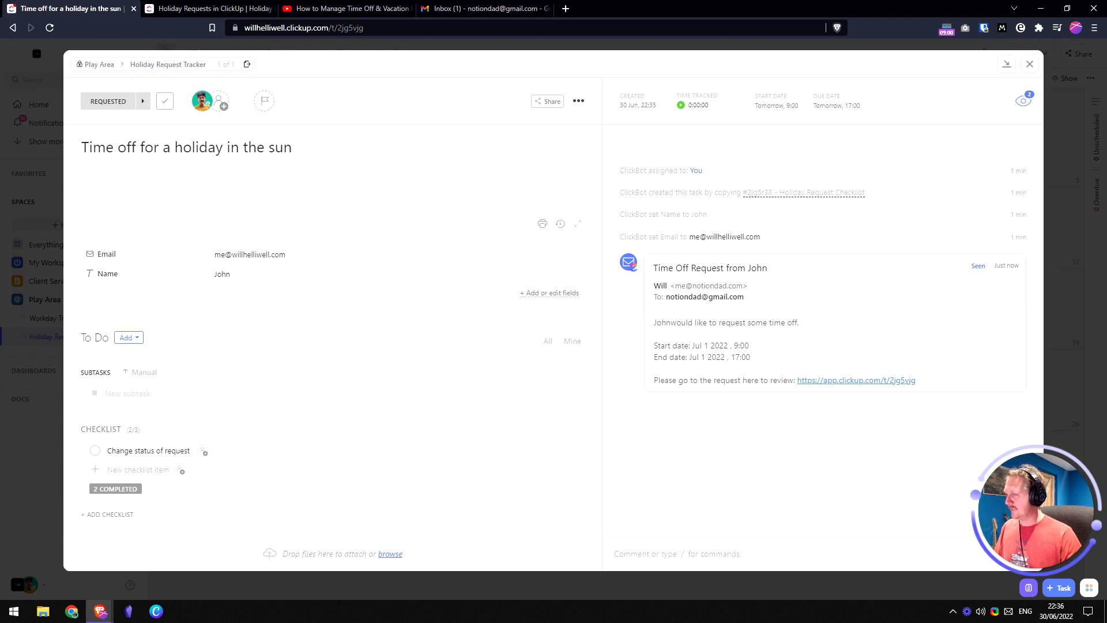
click(105, 102)
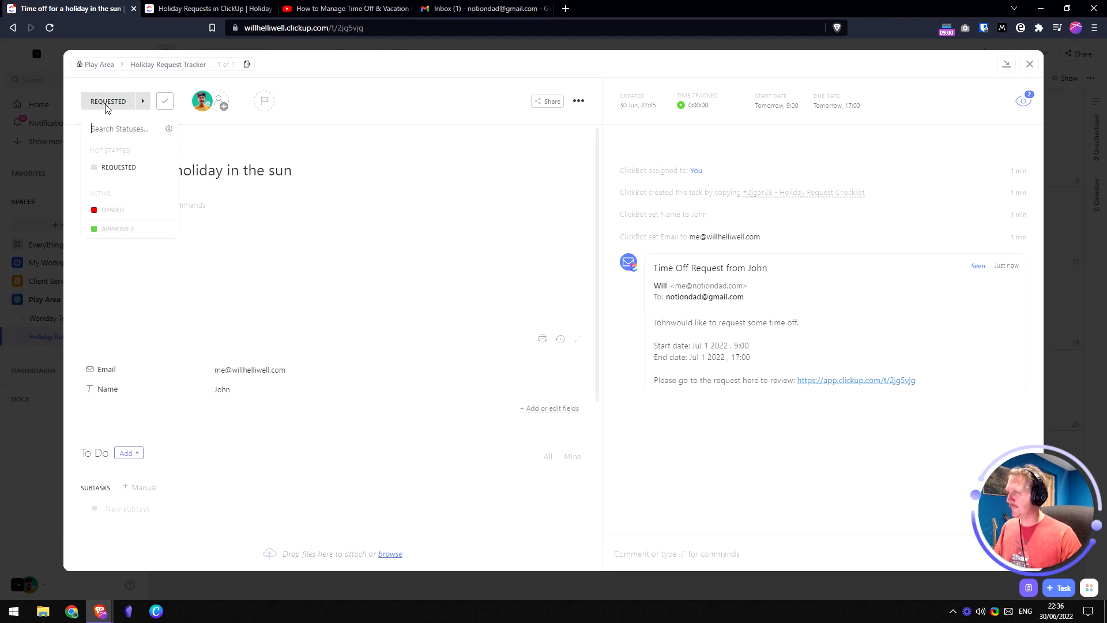
click(134, 235)
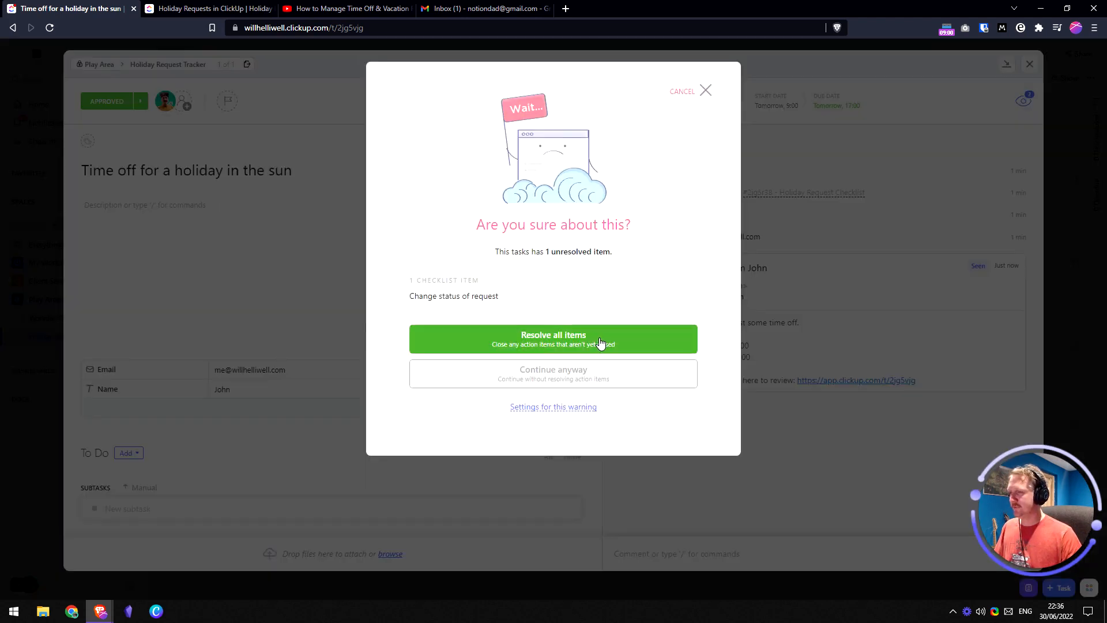
click(565, 342)
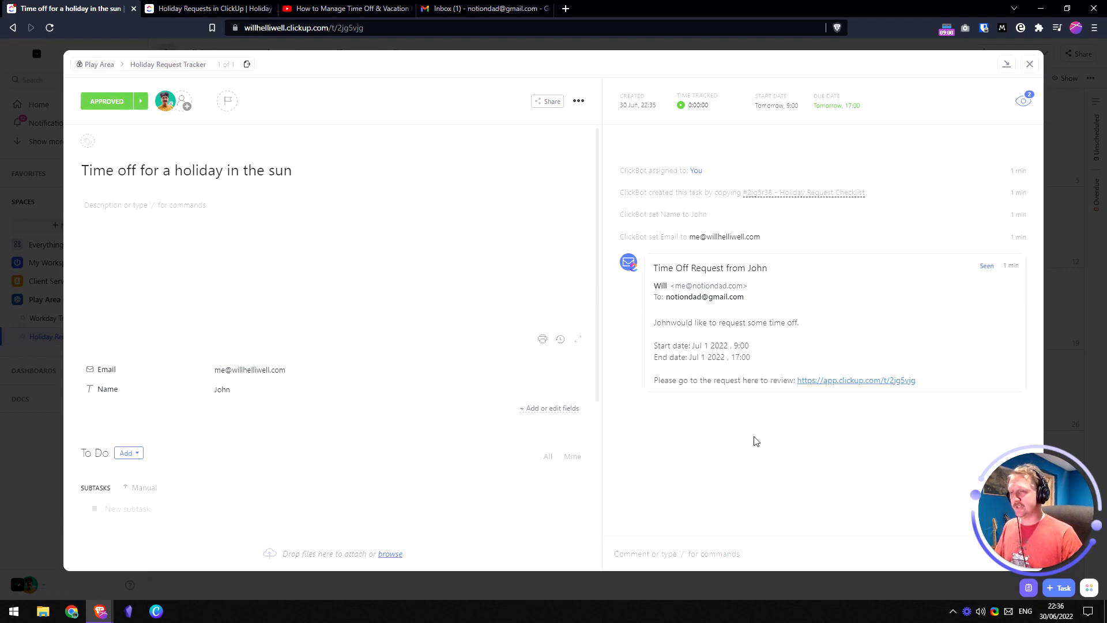
mouse_move(885, 267)
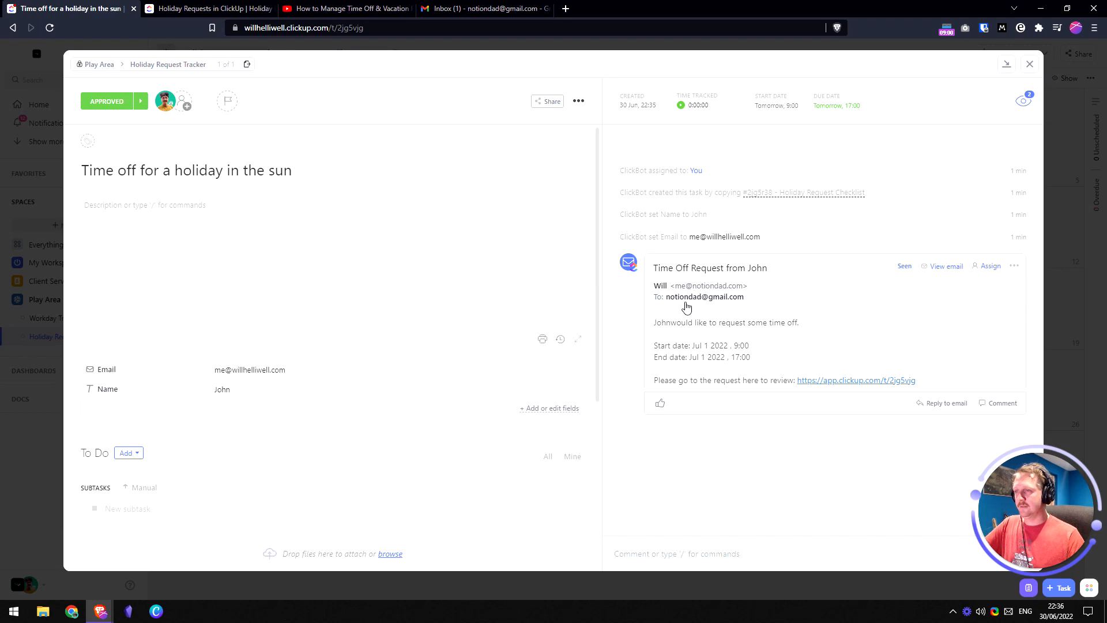
click(1030, 64)
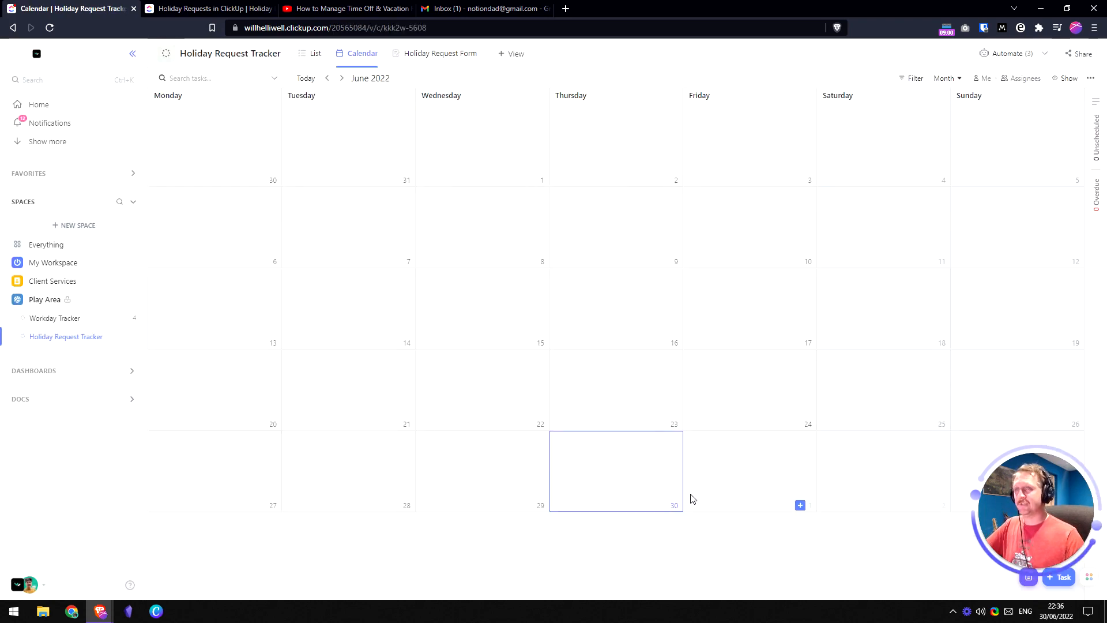
- Look through the calendar display settings, then close them unchanged
click(1068, 78)
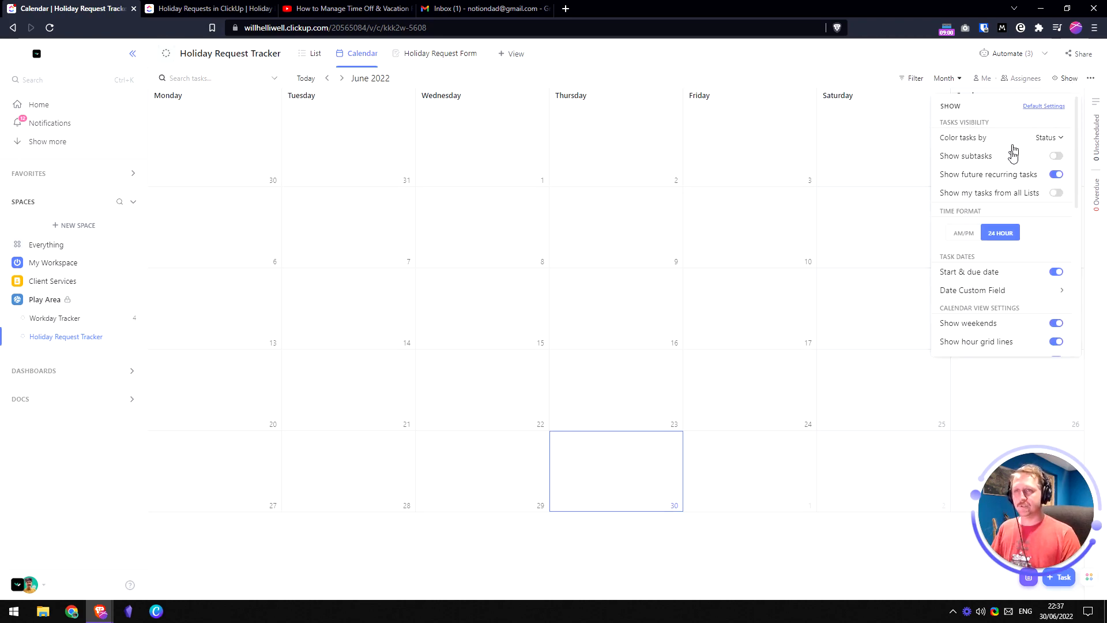
scroll(991, 274, down, 6)
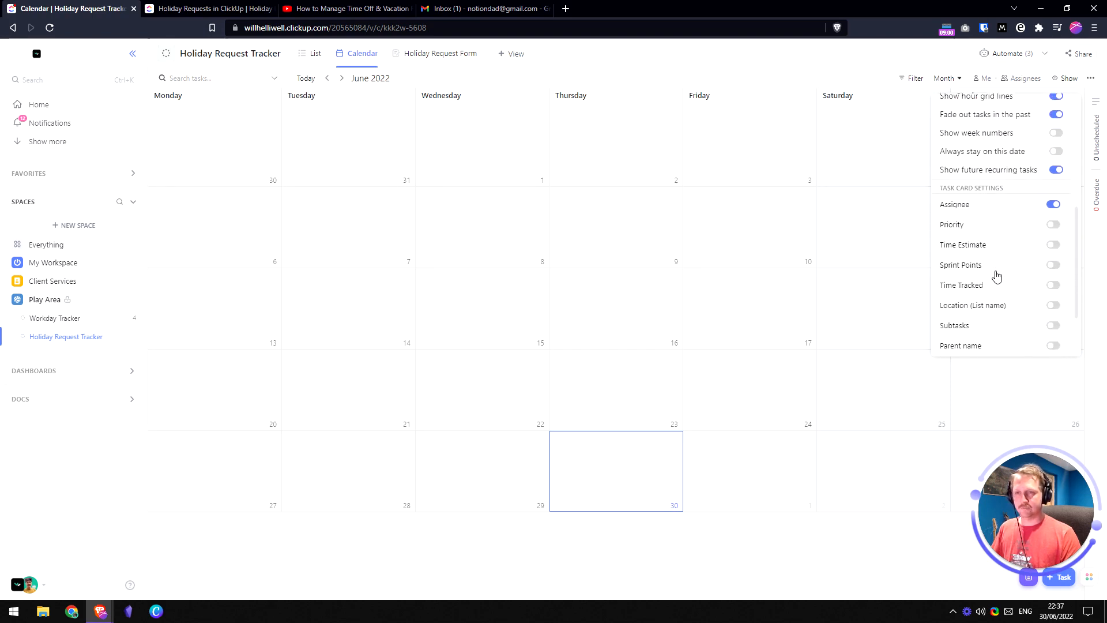
scroll(1003, 271, up, 3)
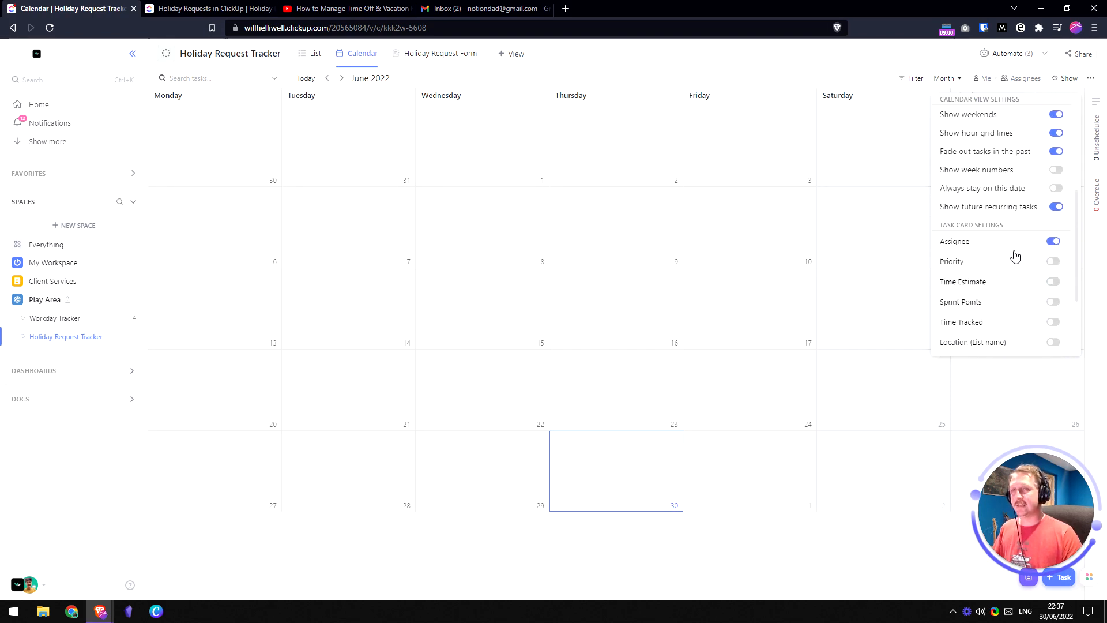
click(854, 80)
- Add a Status filter to the calendar with all status values selected
click(910, 78)
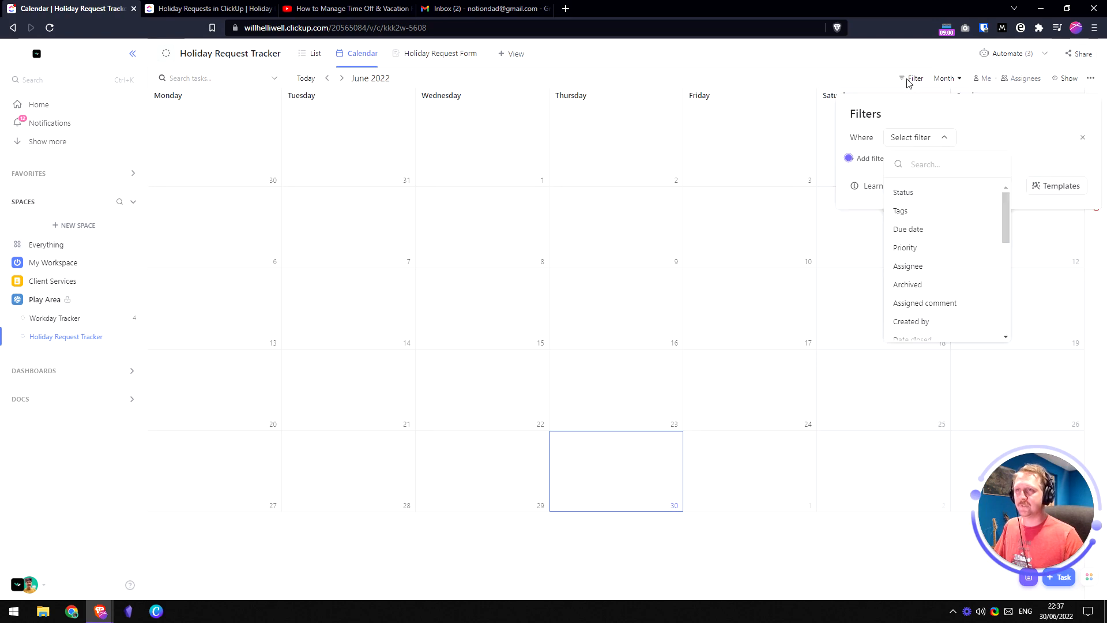
click(921, 193)
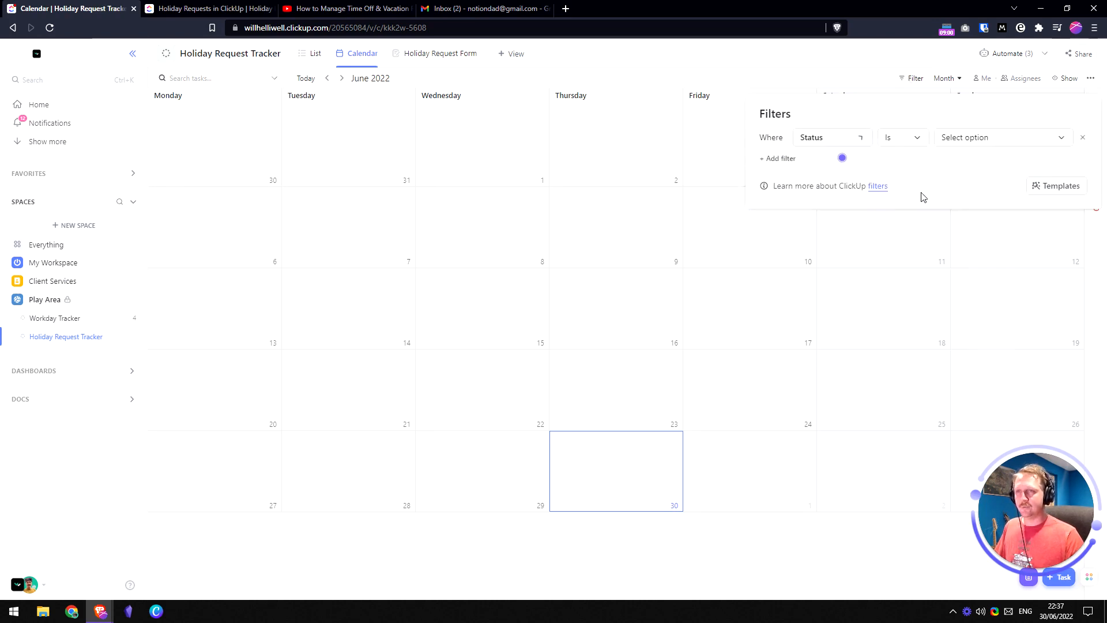
click(949, 140)
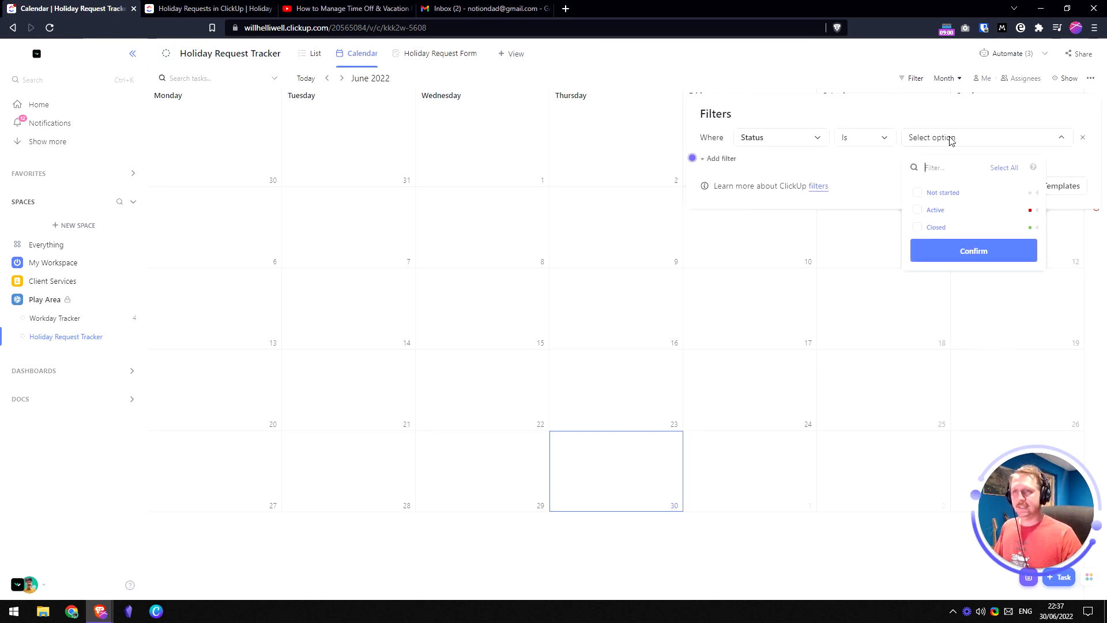
click(1003, 168)
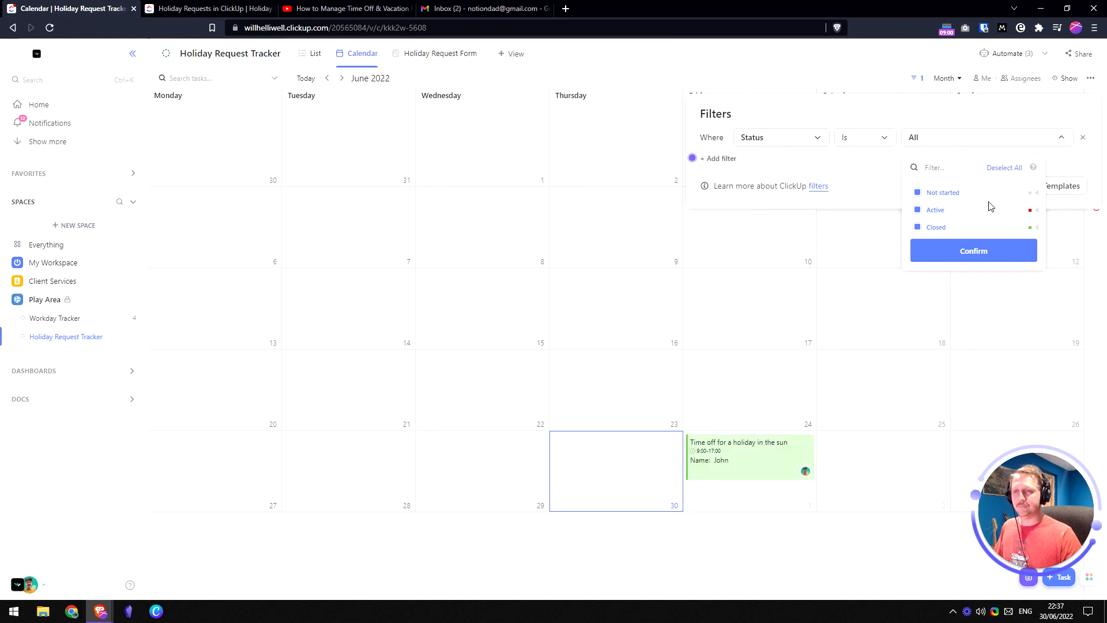
click(978, 254)
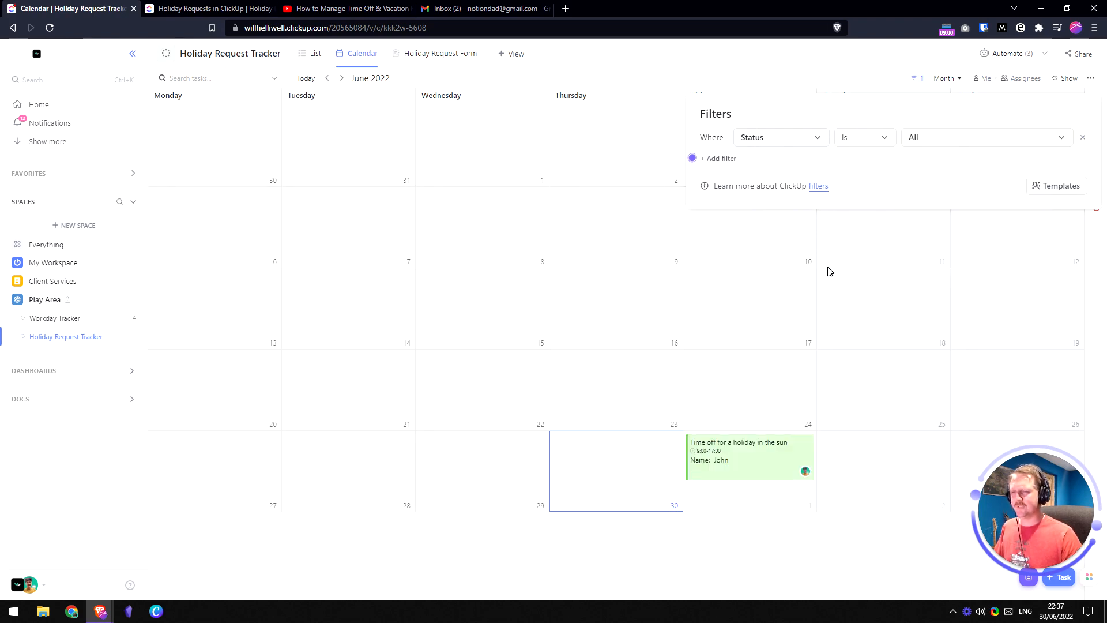
click(733, 387)
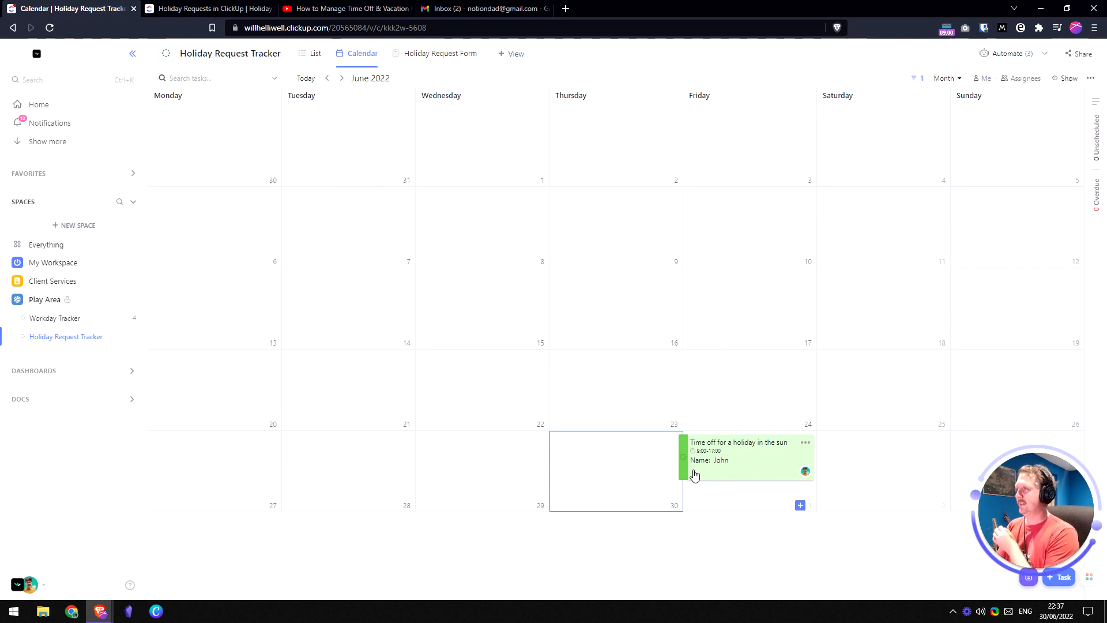
- Open the time-off request email in Gmail and check its sender details and wording
click(469, 9)
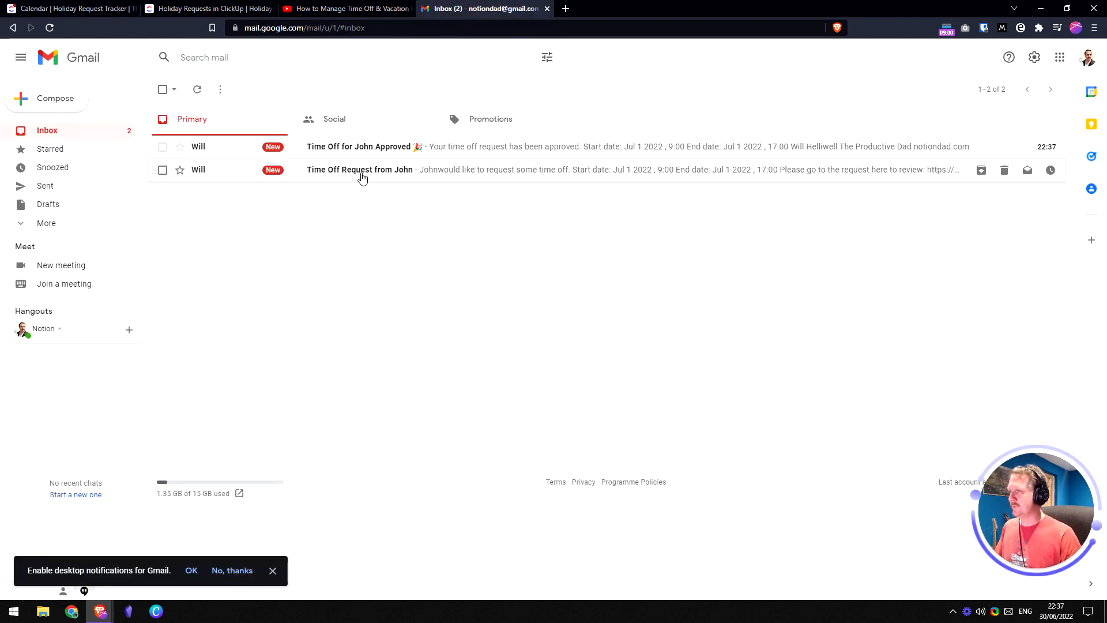
click(433, 170)
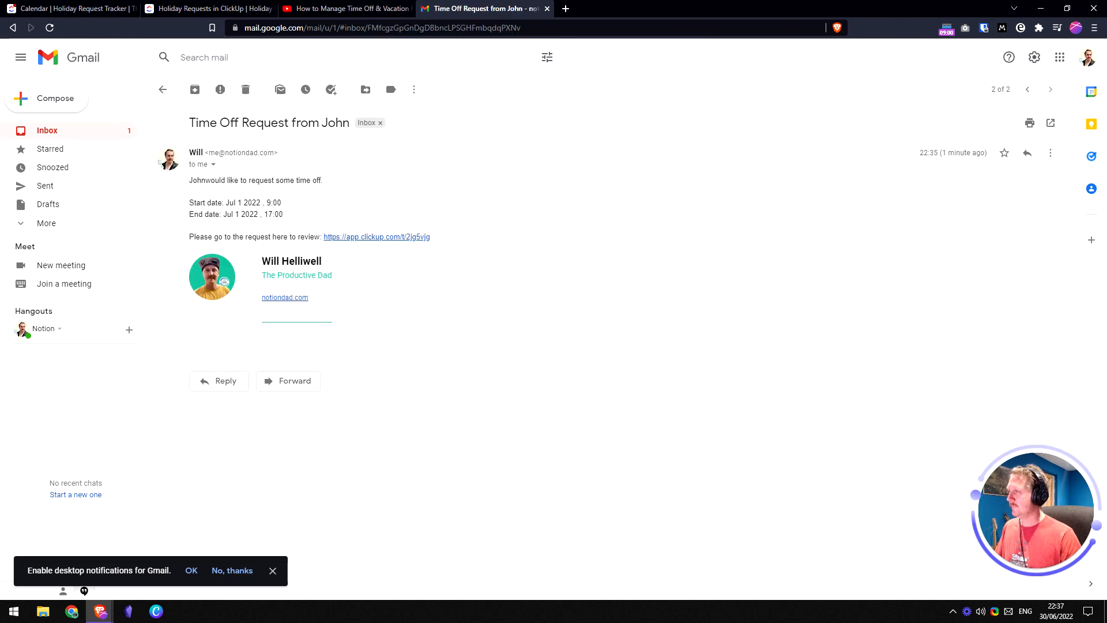
click(214, 166)
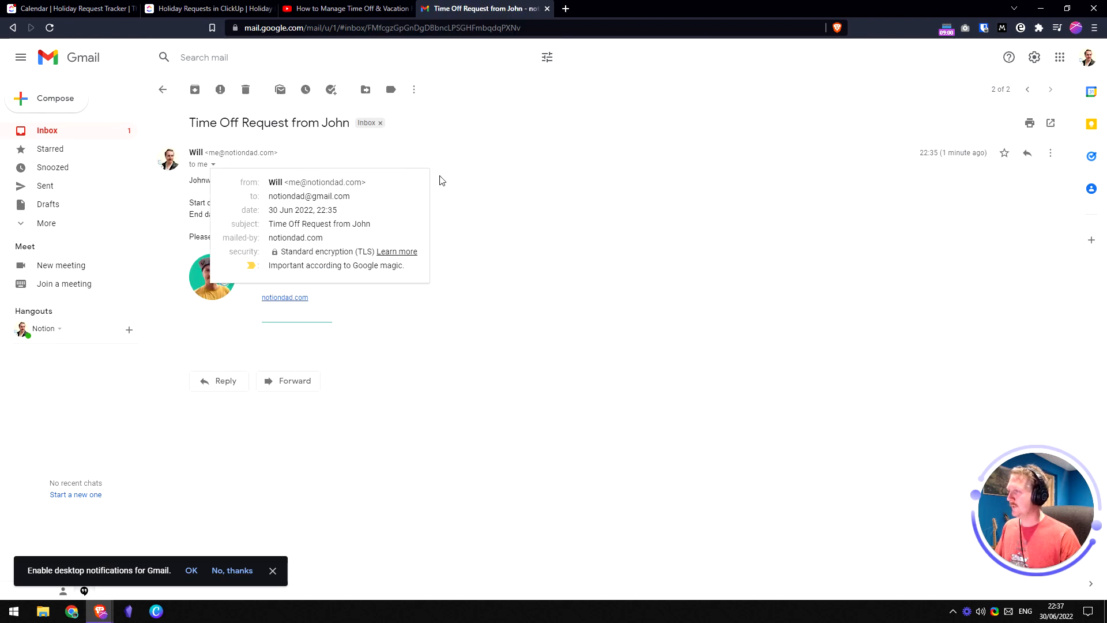
click(498, 209)
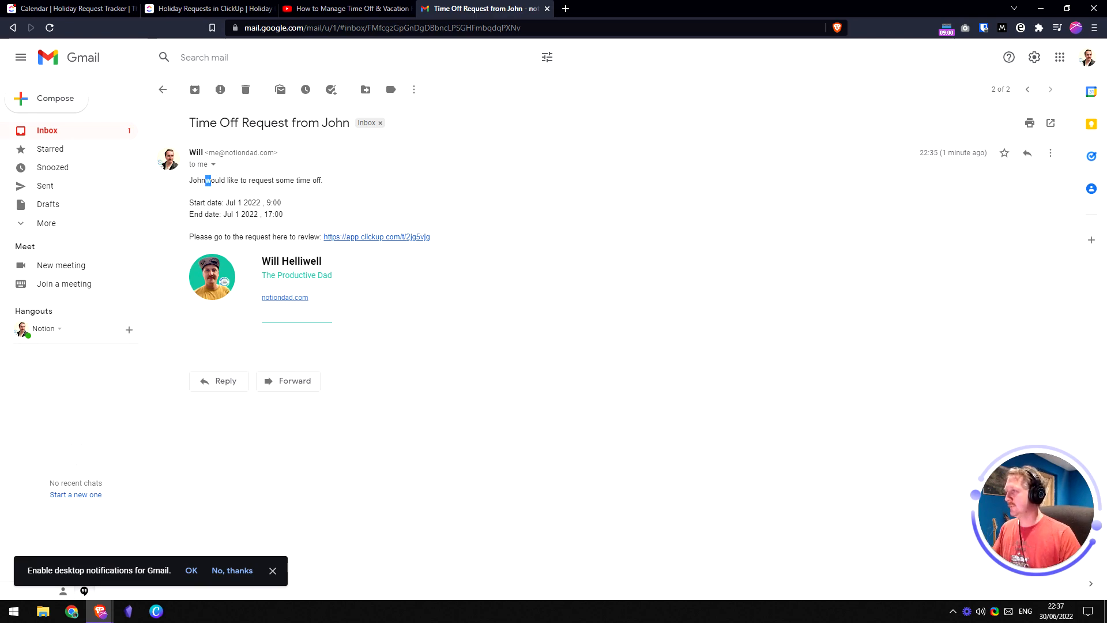
drag(211, 181, 239, 181)
click(242, 181)
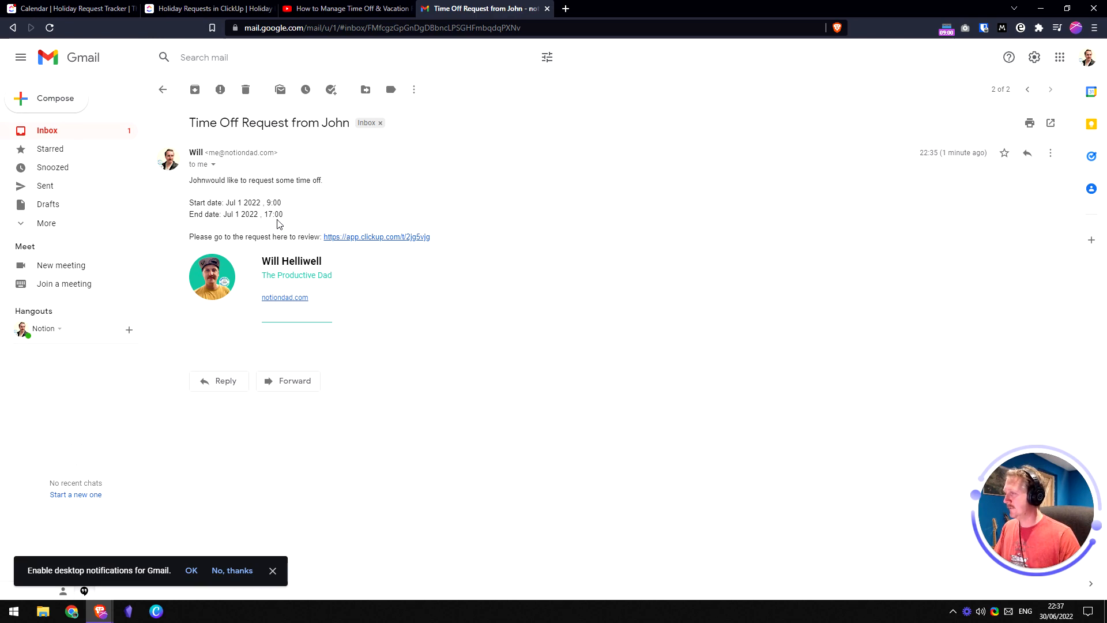
- Try the email's ClickUp review link twice, closing both unavailable pages, then return to the Holiday Requests doc
click(378, 238)
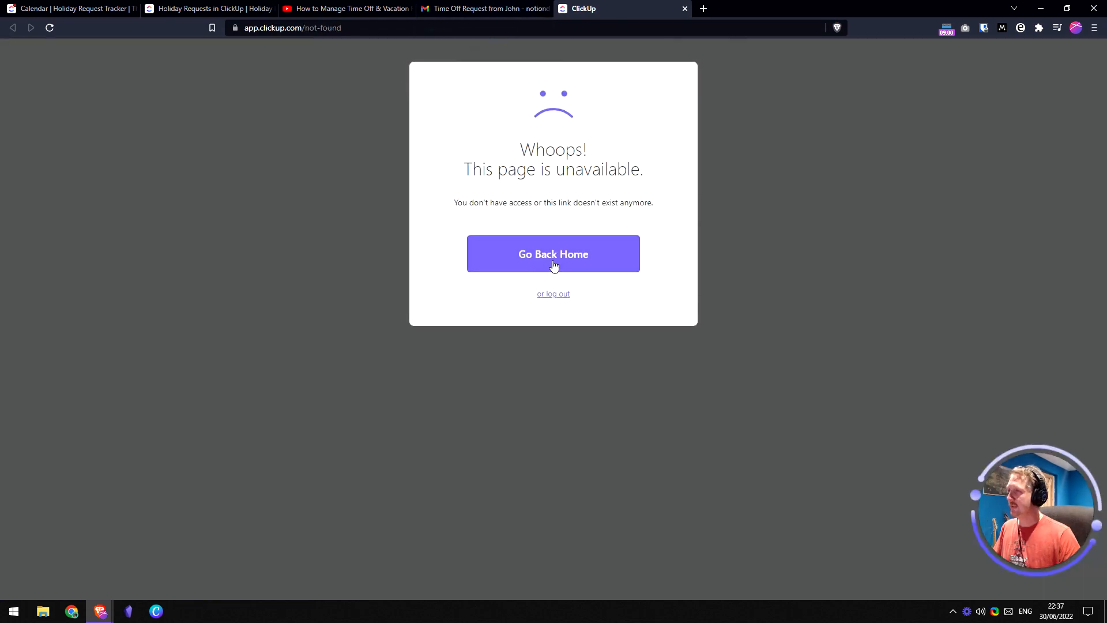
click(685, 8)
click(409, 237)
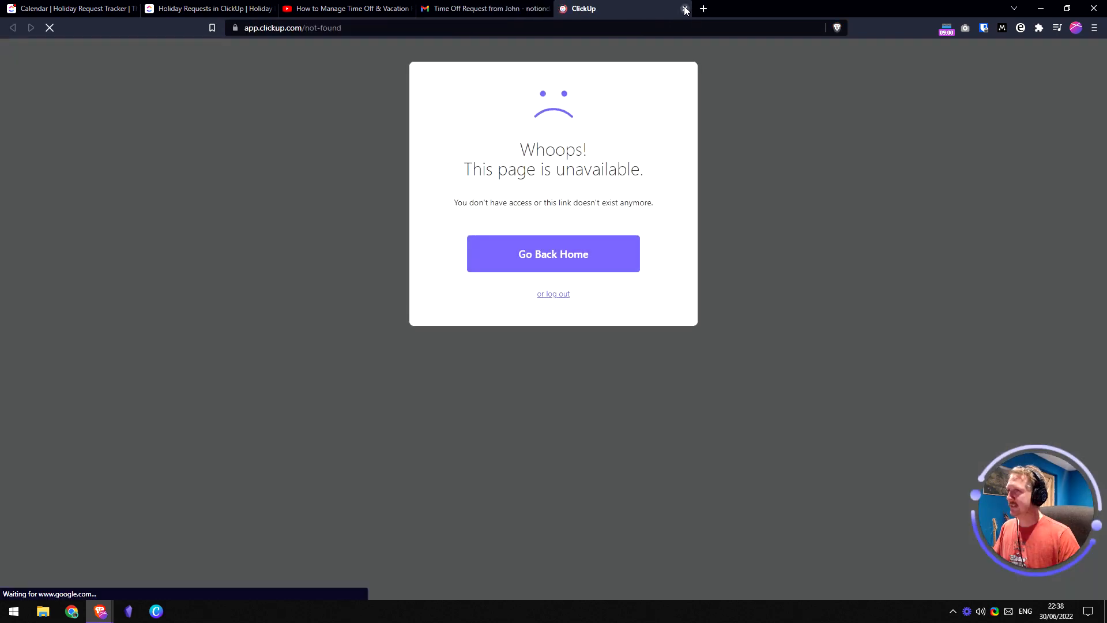
click(685, 8)
drag(438, 238, 327, 237)
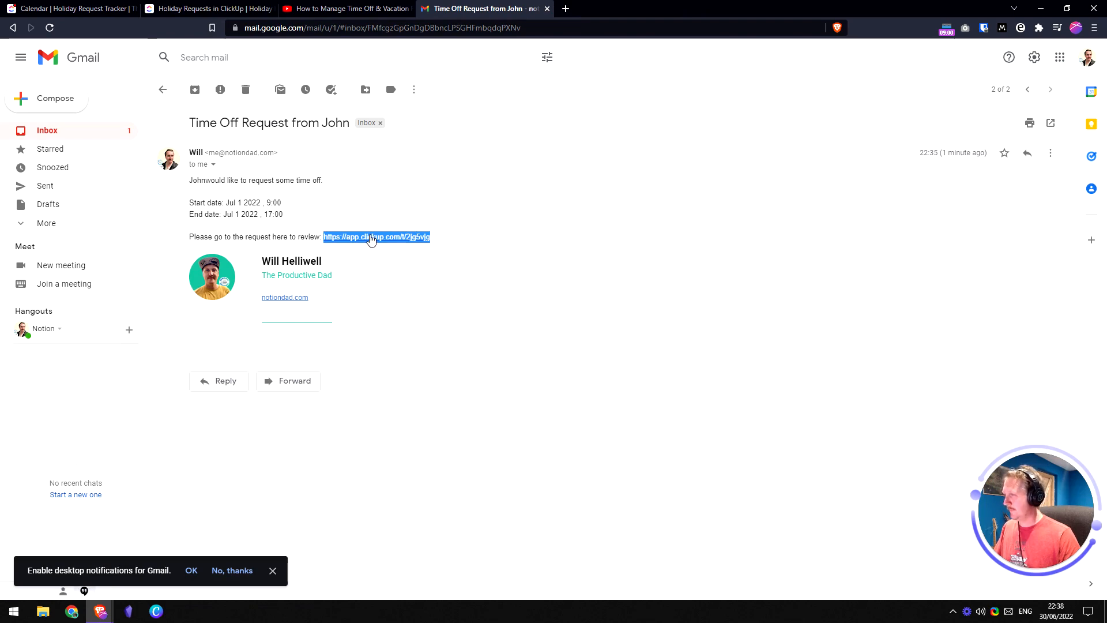
click(202, 8)
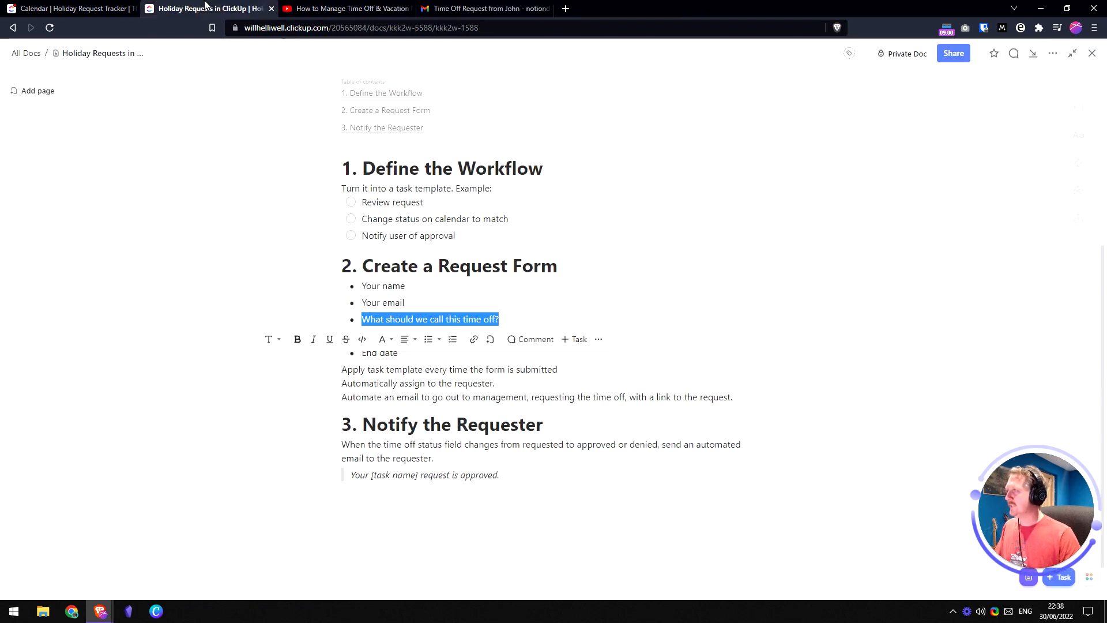
- Open the holiday task from the calendar and swap its address's workspace subdomain for 'app'
click(90, 7)
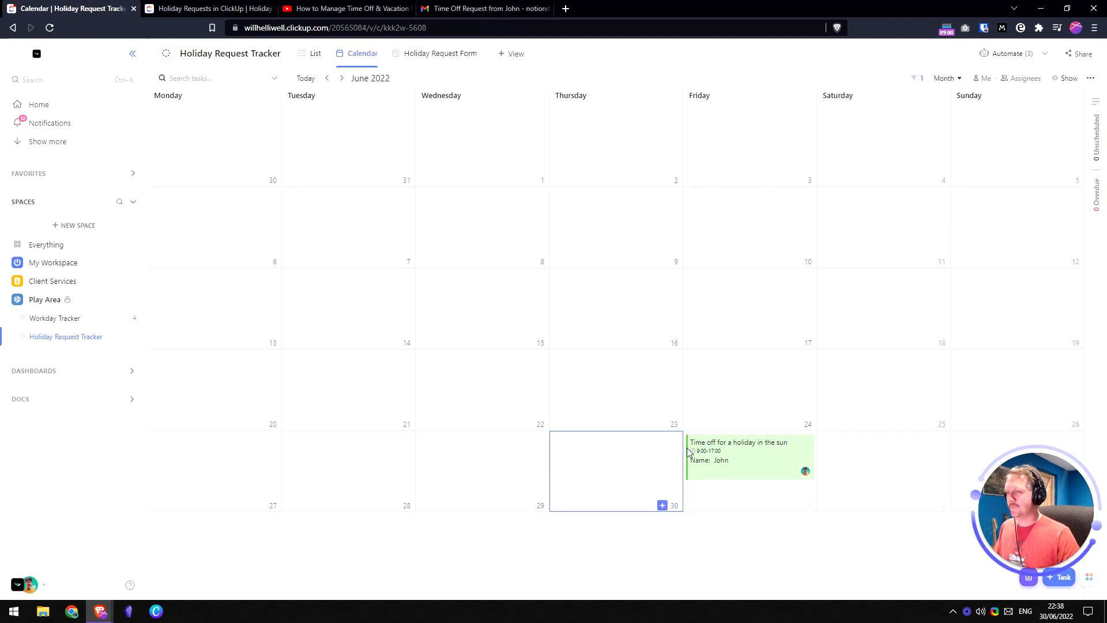
click(744, 448)
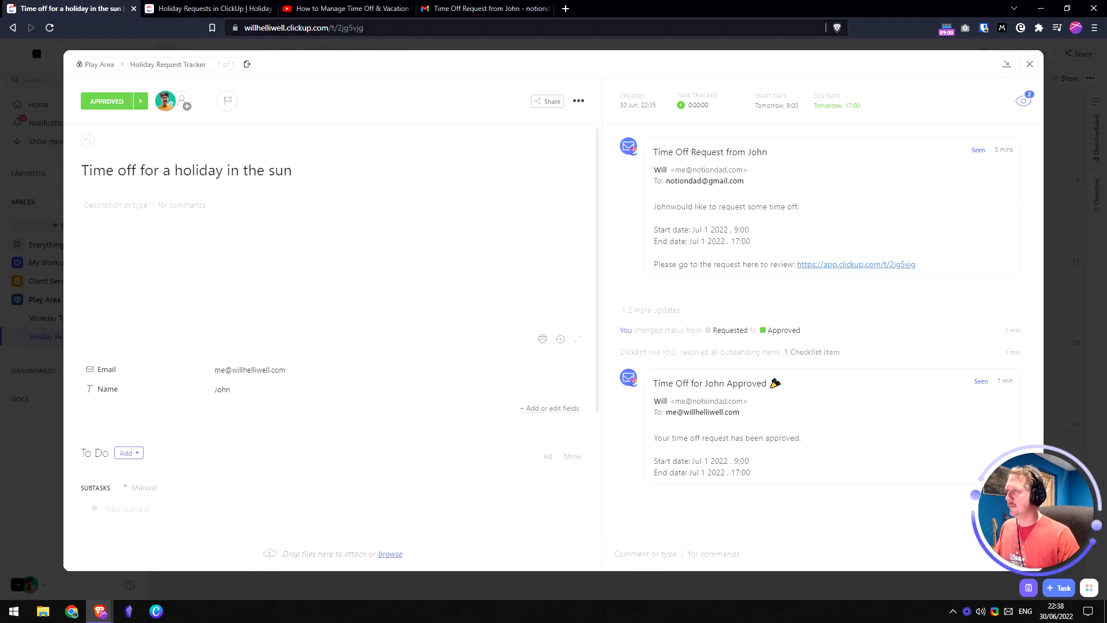
click(386, 28)
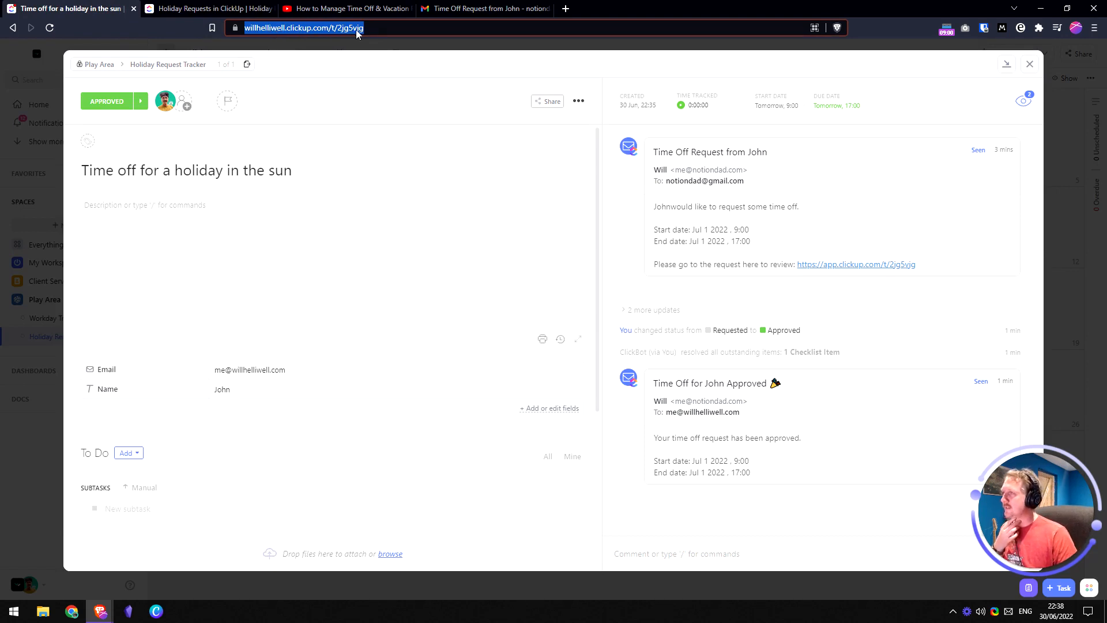
click(390, 28)
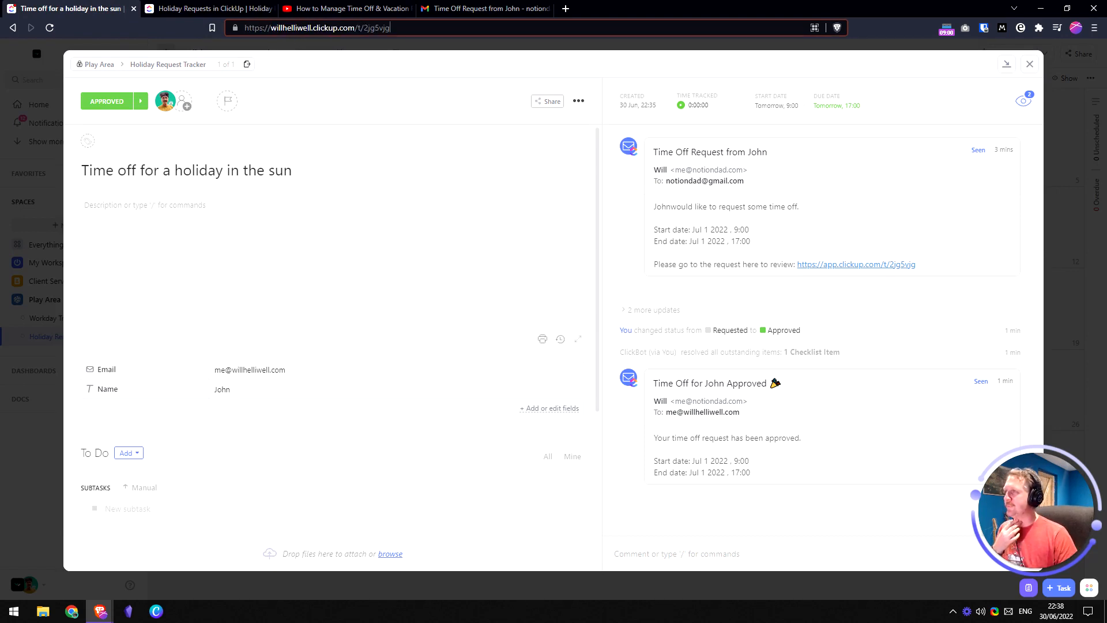
drag(312, 28, 271, 27)
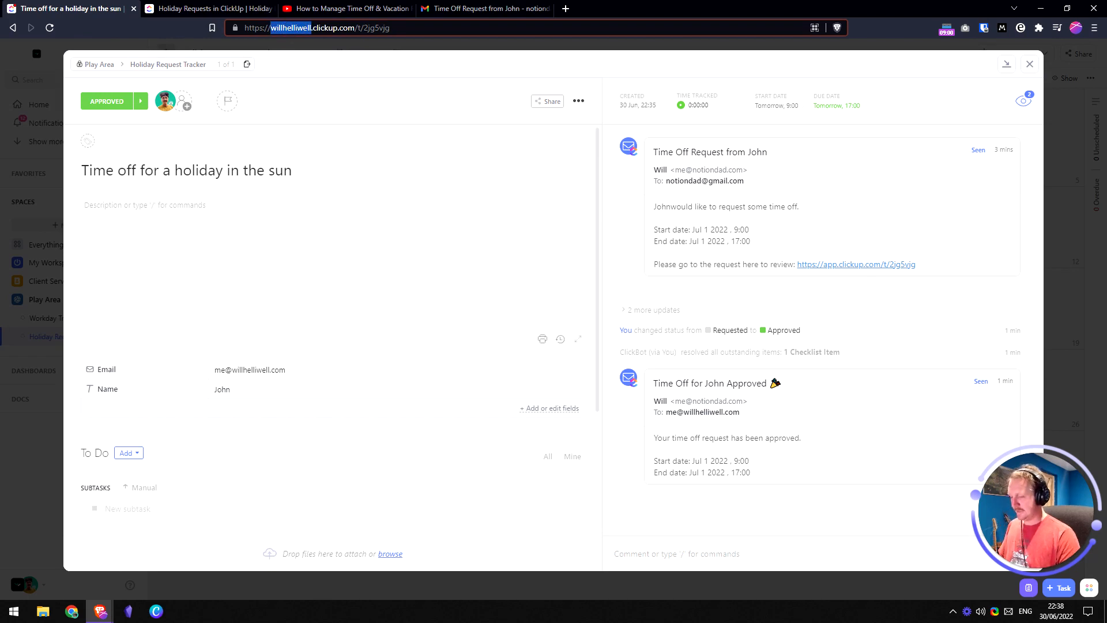
text(app)
key(ctrl+a)
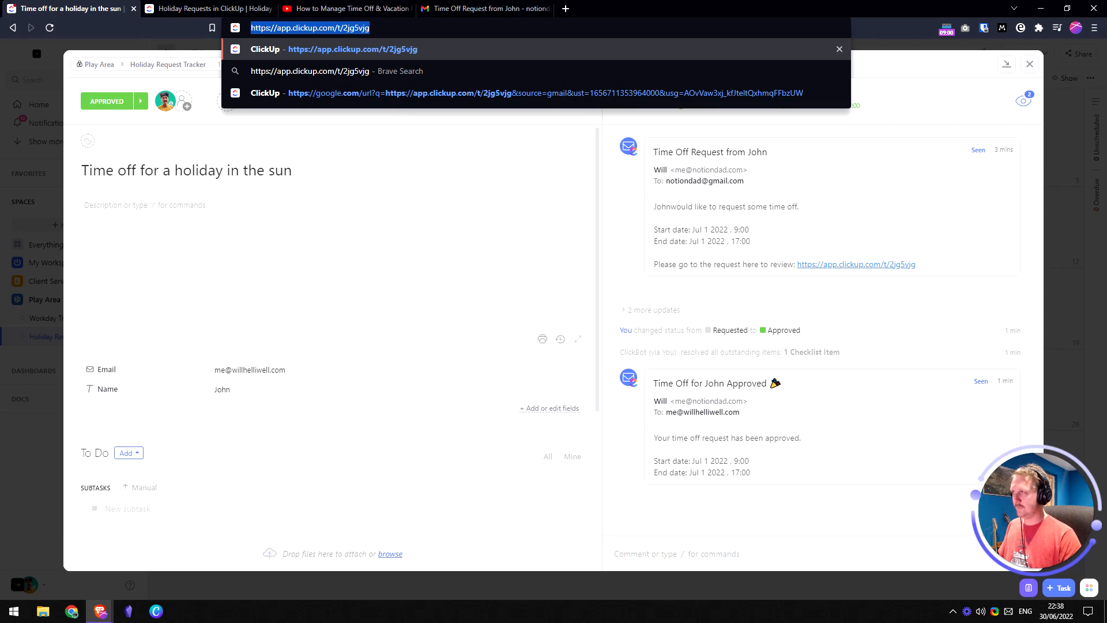
- Load the rewritten app.clickup.com task address in a new tab, then return to the Gmail request email
key(ctrl+c)
key(ctrl+t)
key(ctrl+v)
key(Return)
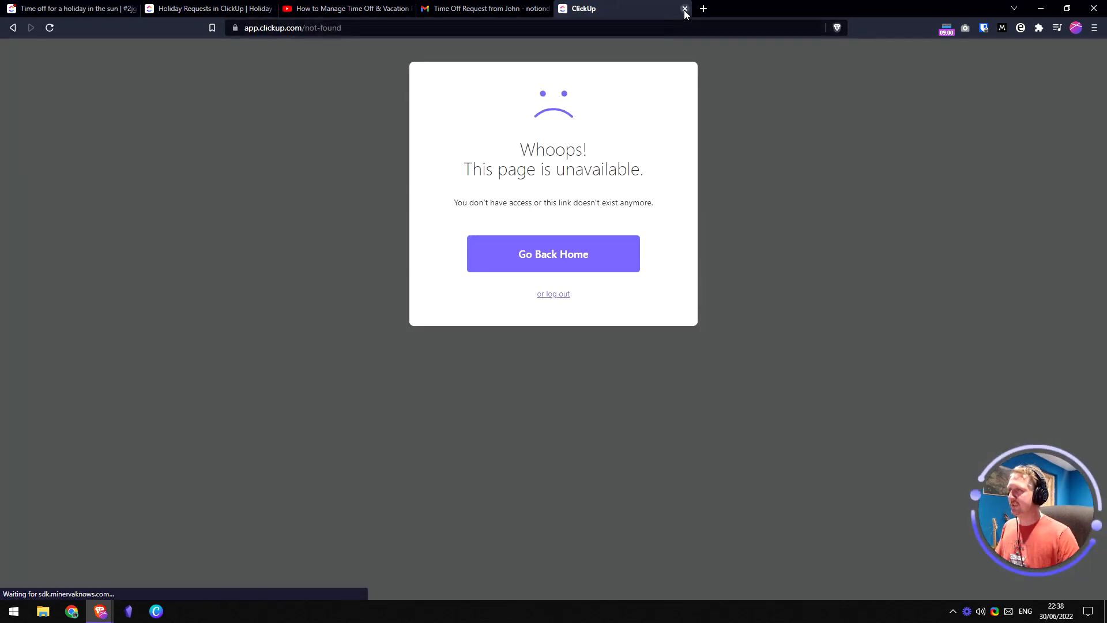
click(684, 9)
click(364, 28)
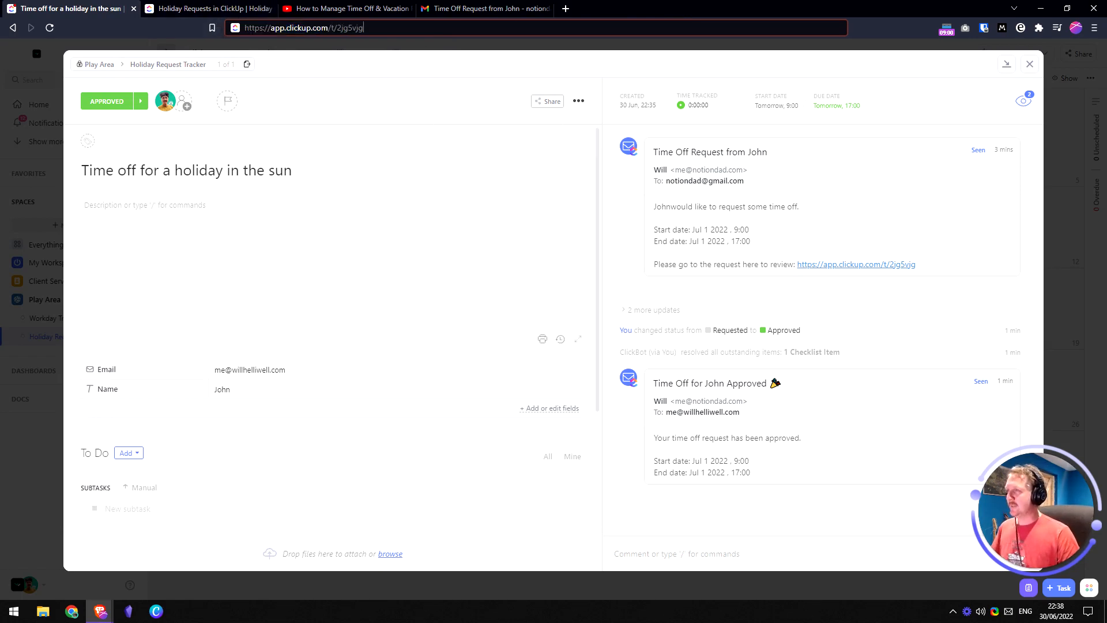
click(486, 9)
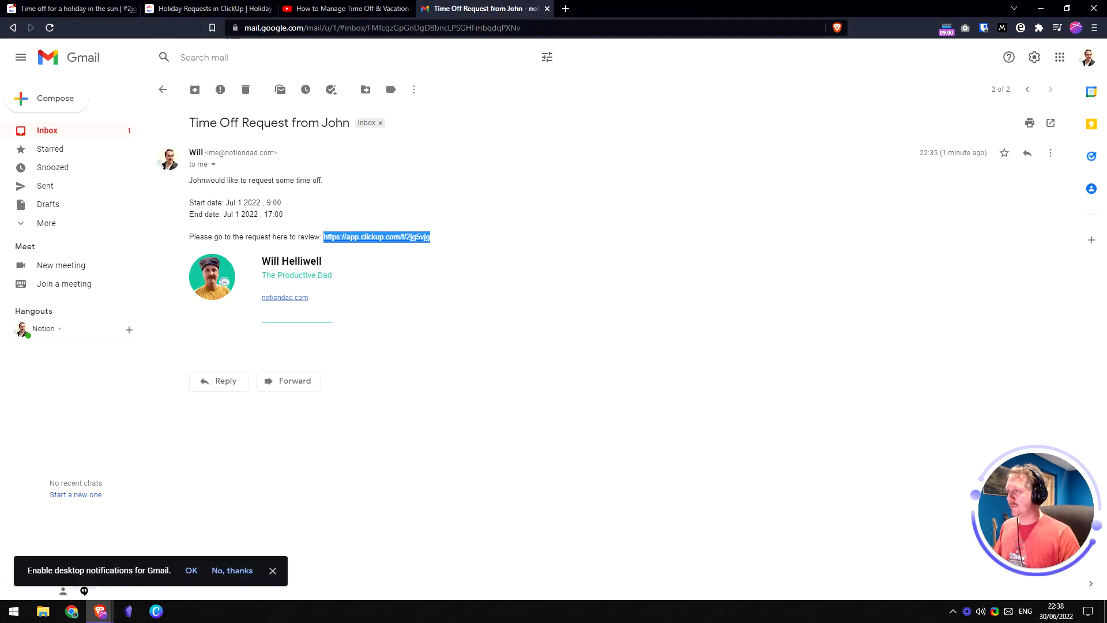
- Deselect the link in the email and return to the Holiday Requests in ClickUp doc
click(403, 232)
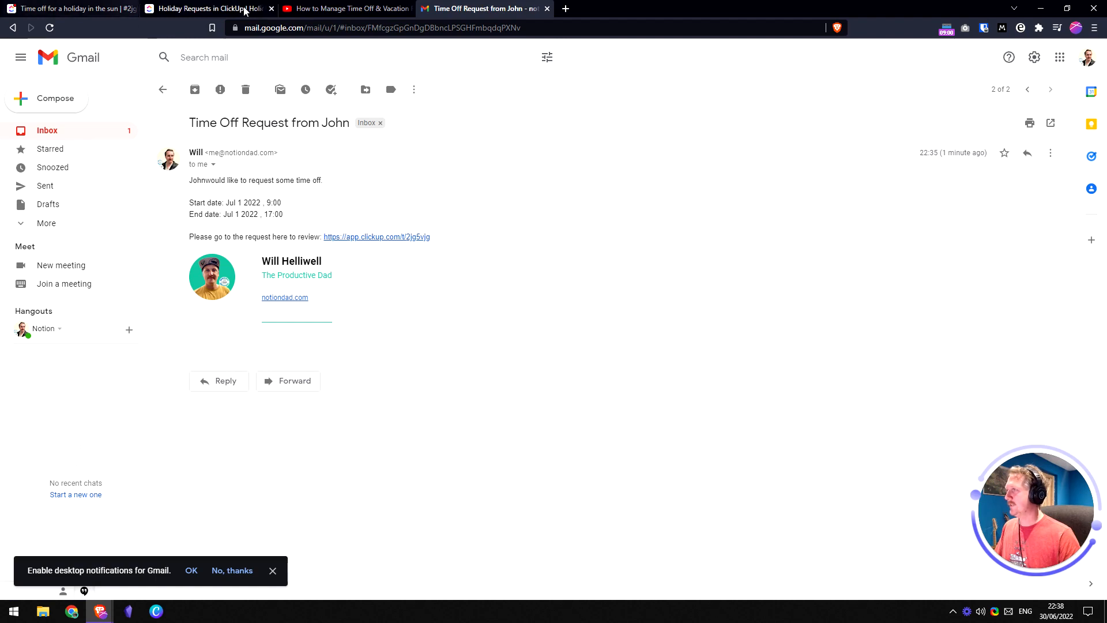
click(213, 12)
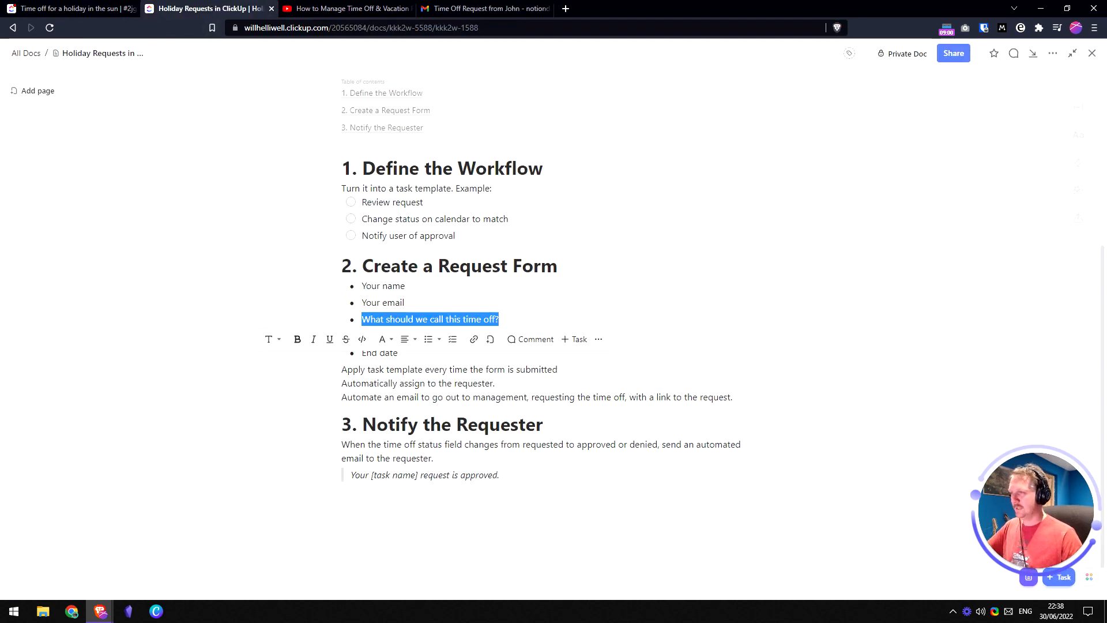
- Write a new last line: 'Add a feature request to ClickUp to include the custom domain in automated task link'
click(500, 319)
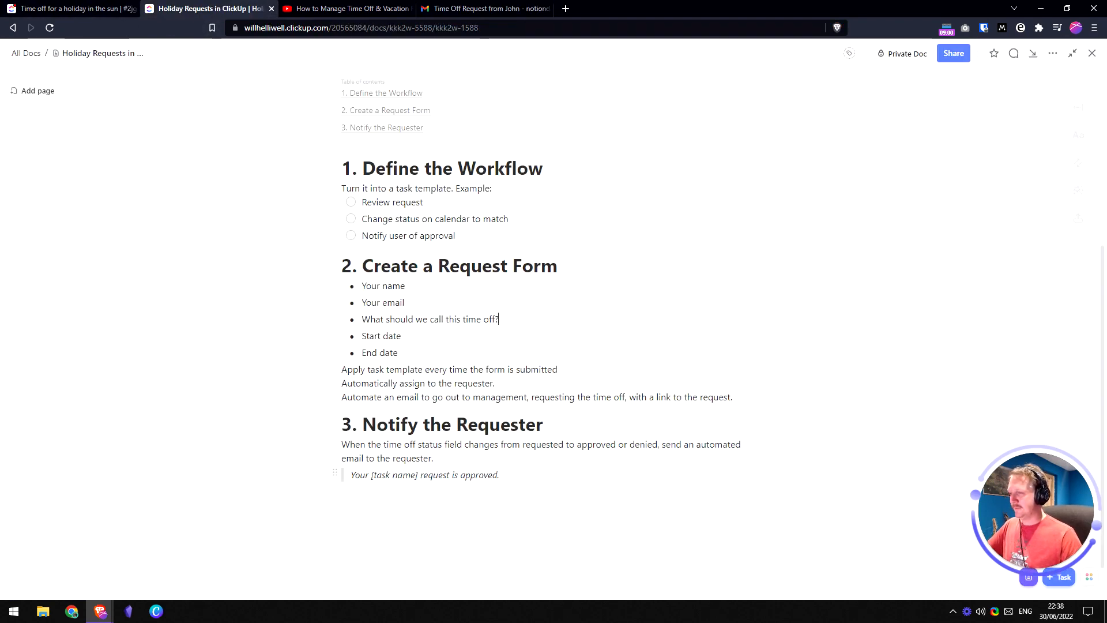
key(Return)
key(Return)
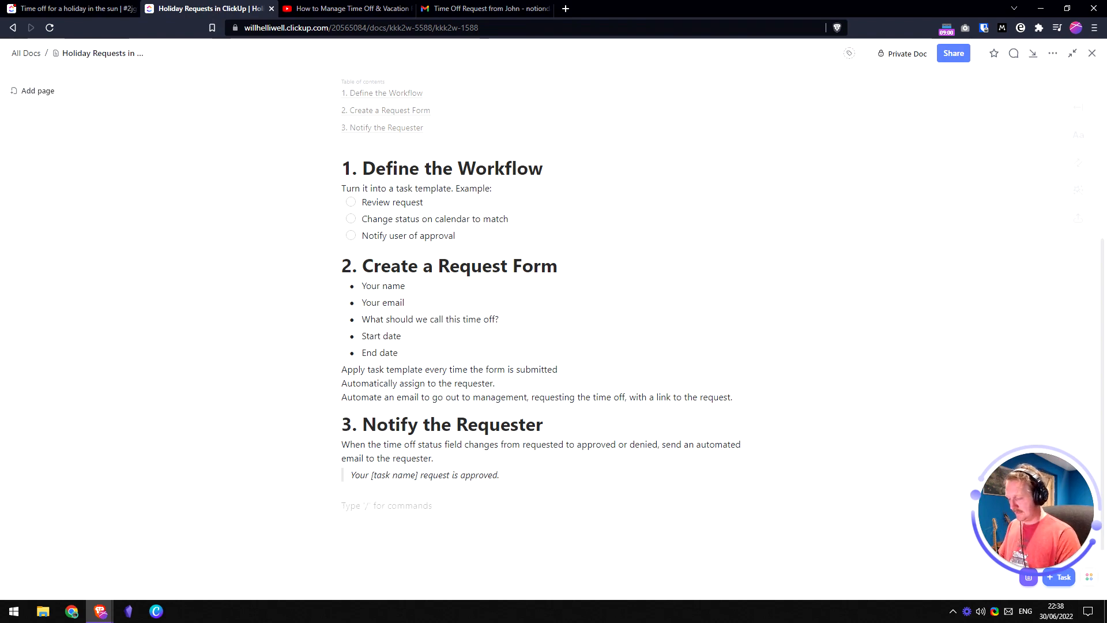
text(Send a bu)
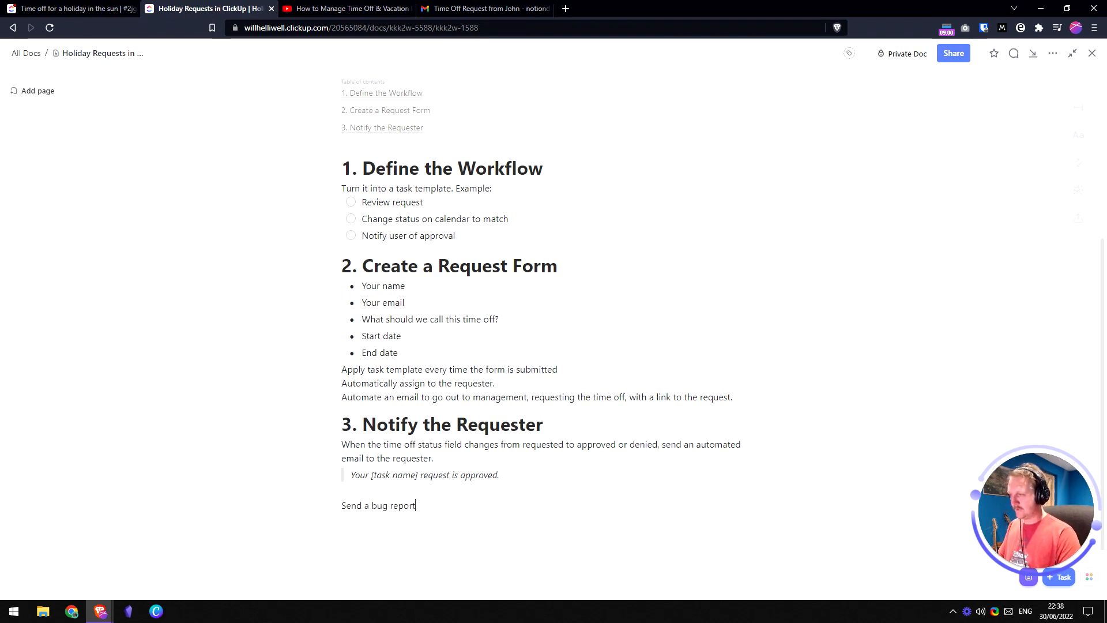
text(g report)
key(ctrl+shift+Left)
key(ctrl+shift+Left)
key(ctrl+shift+Left)
key(ctrl+shift+Left)
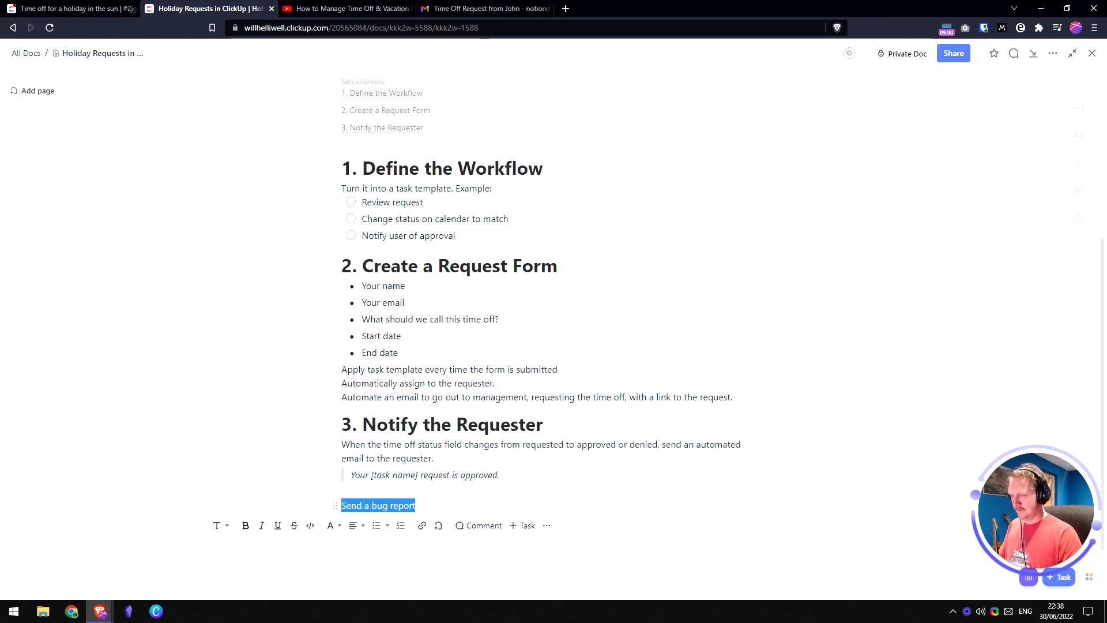
text(Ad)
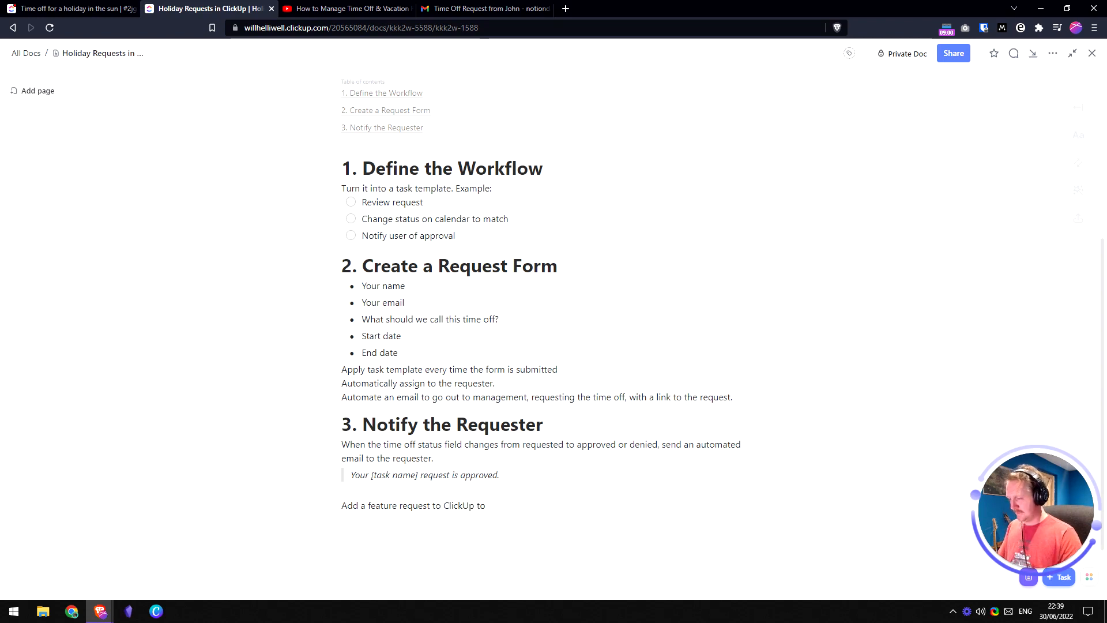
text(include the custom d)
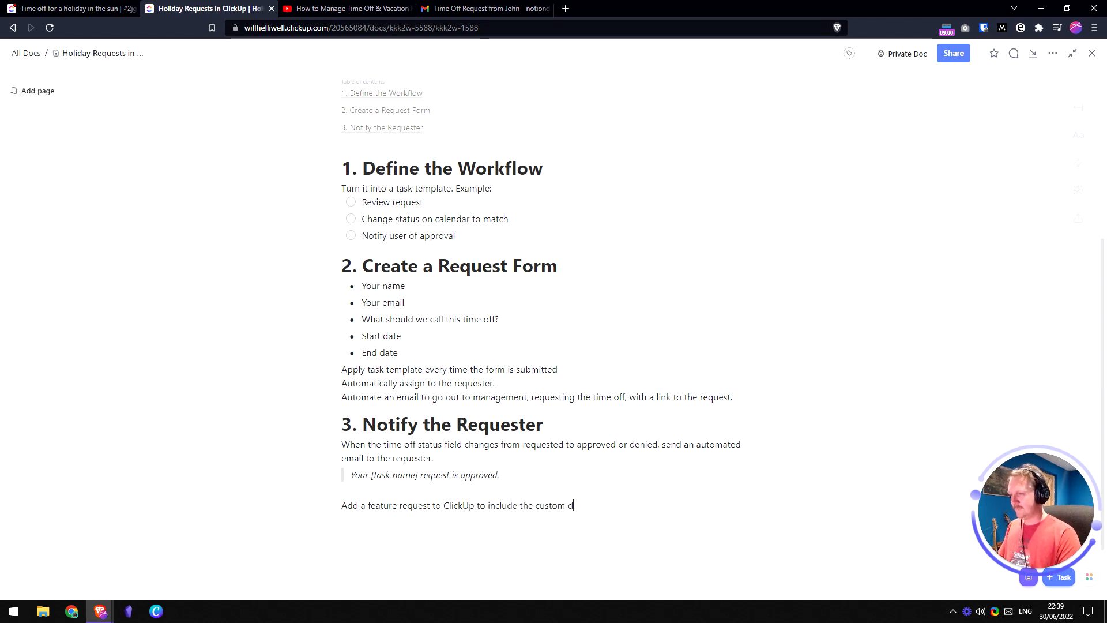
text(omain in task link)
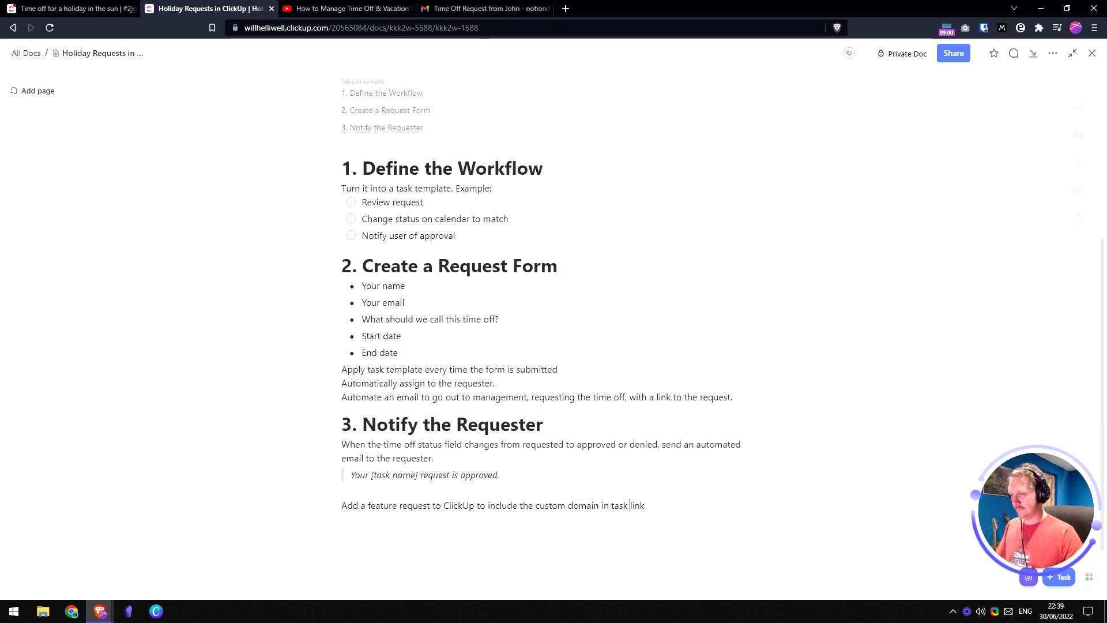
key(ctrl+Left)
text(automated)
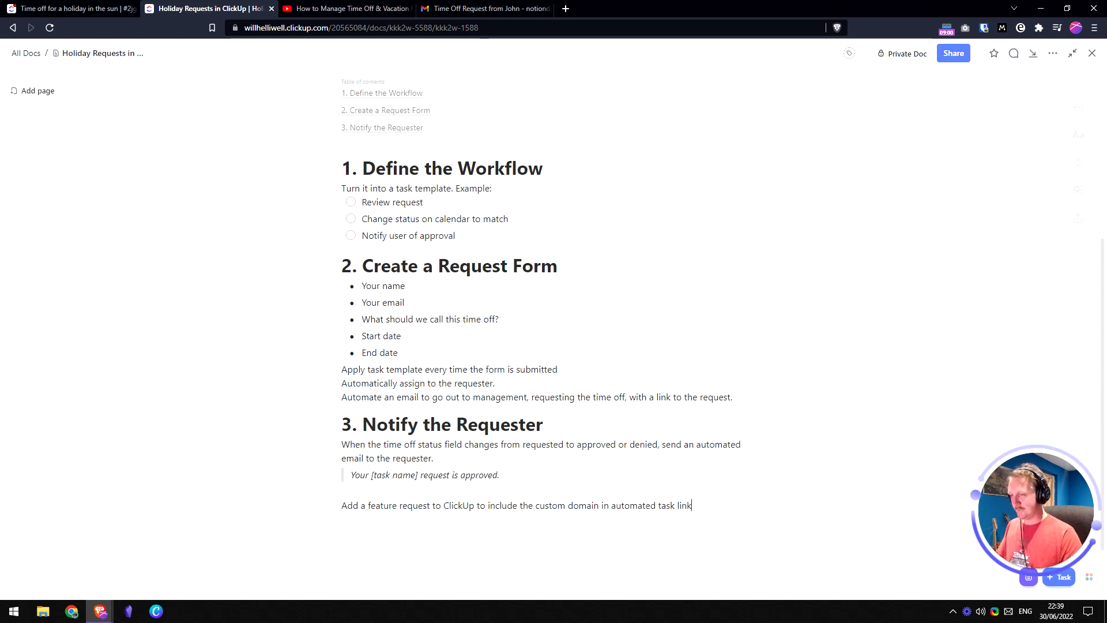
key(shift+Home)
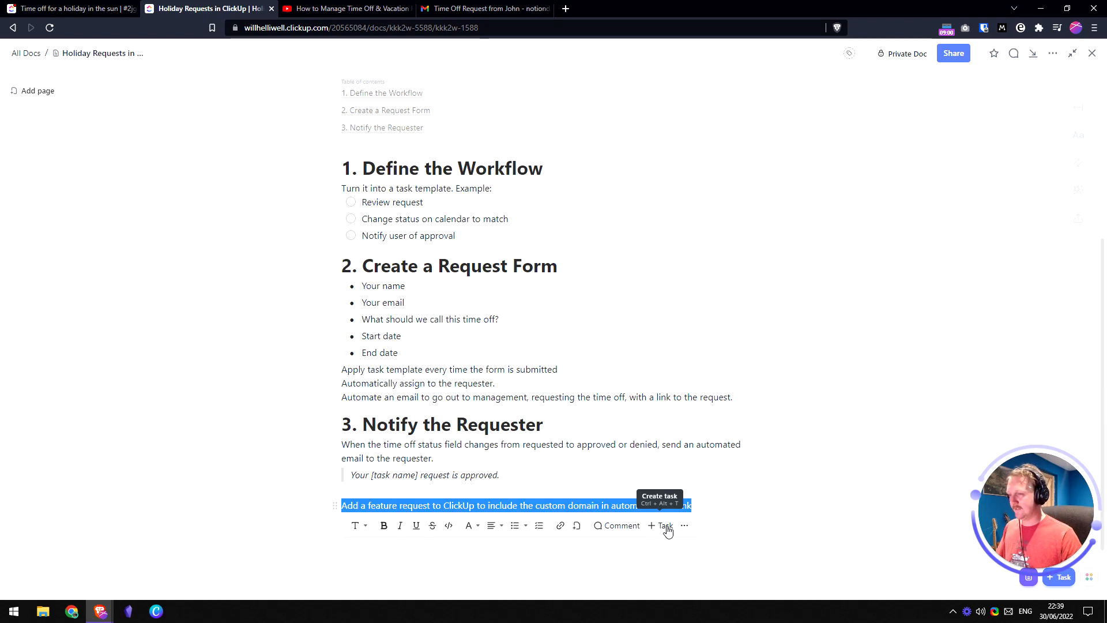
- Convert the feature-request line into a task in the Inbox list, assigned to me
click(666, 526)
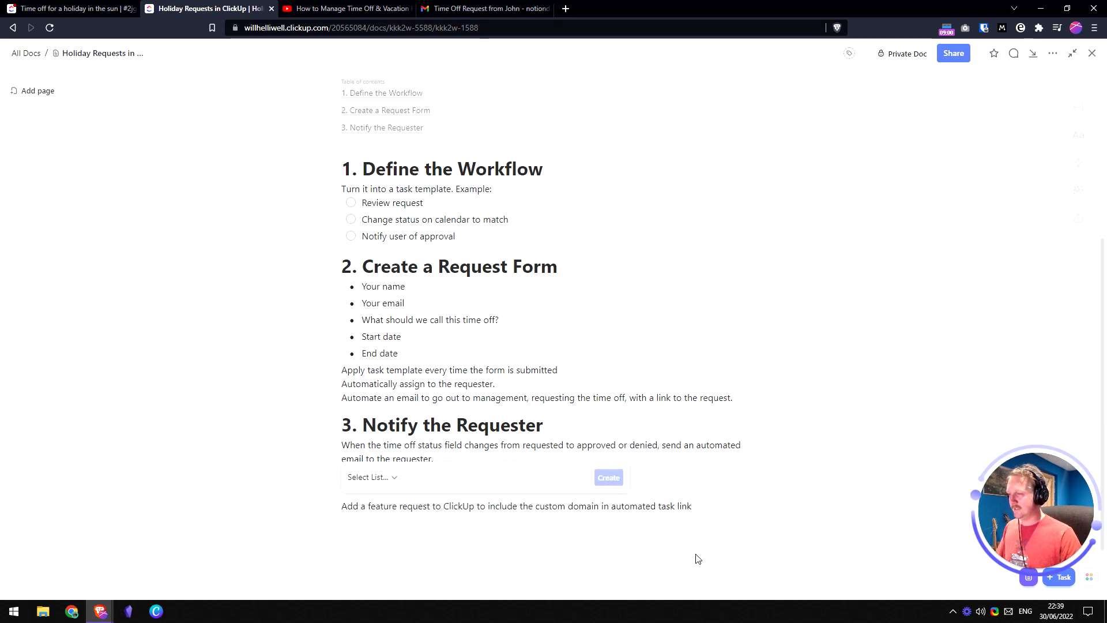
click(384, 478)
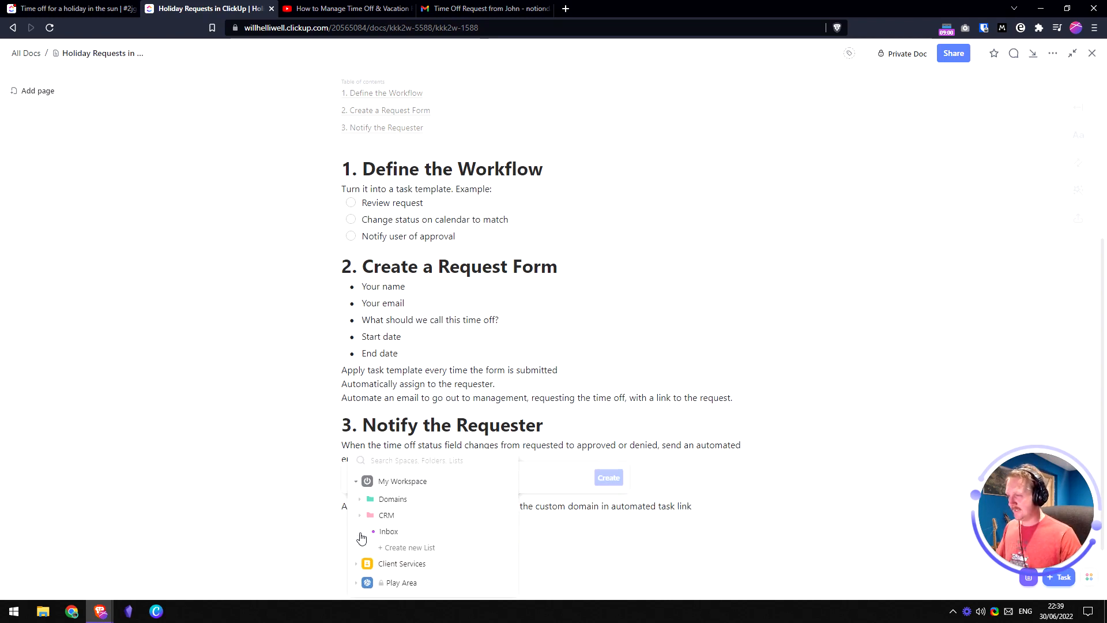
click(388, 533)
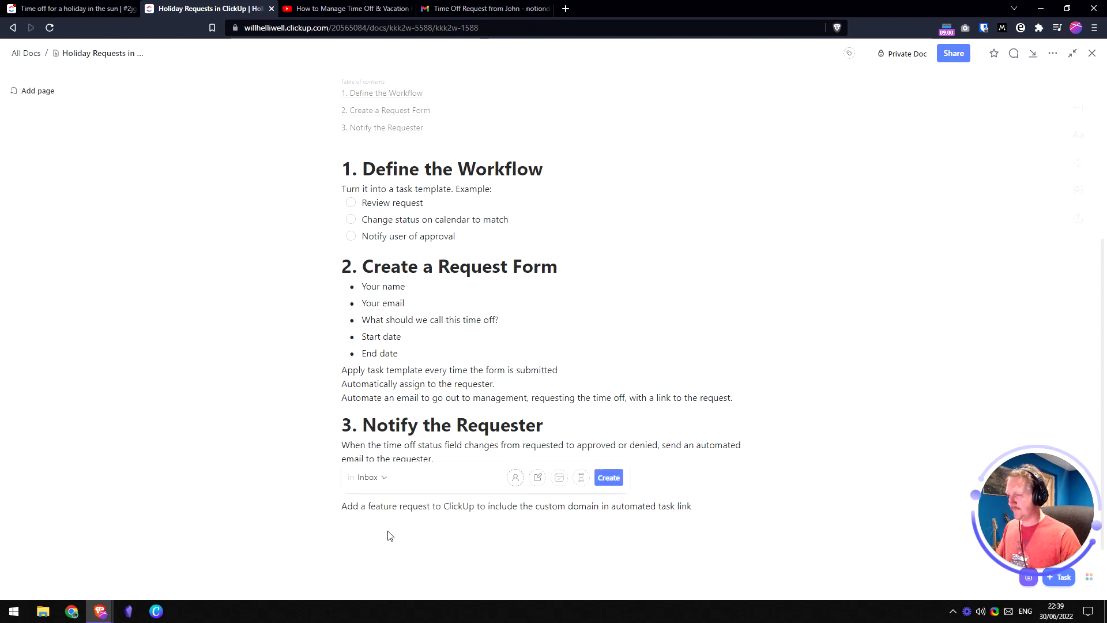
click(516, 478)
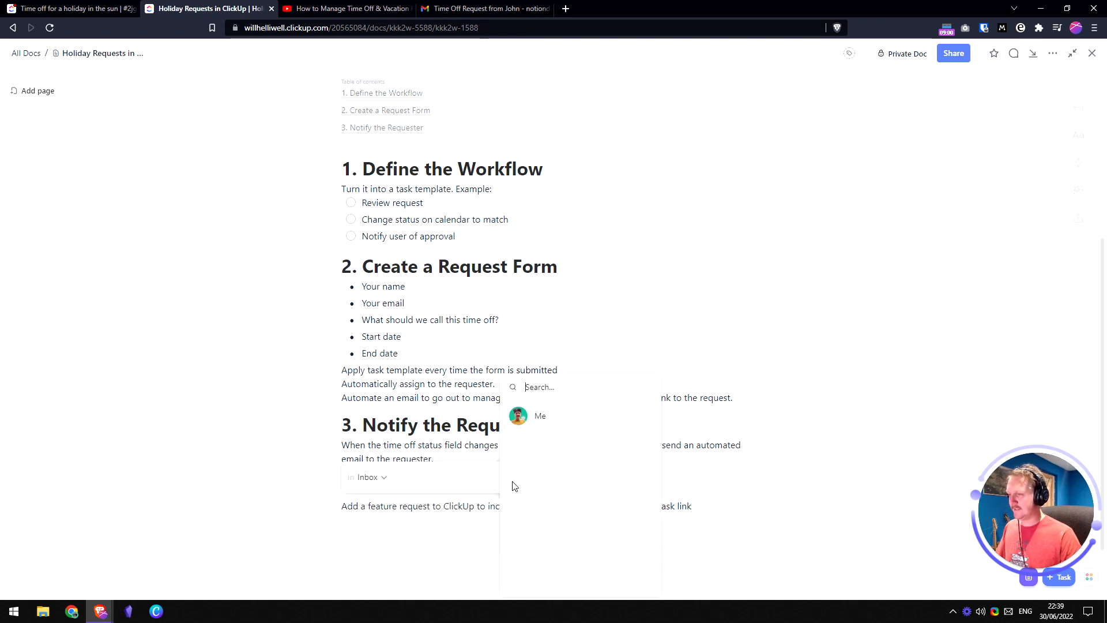
click(554, 424)
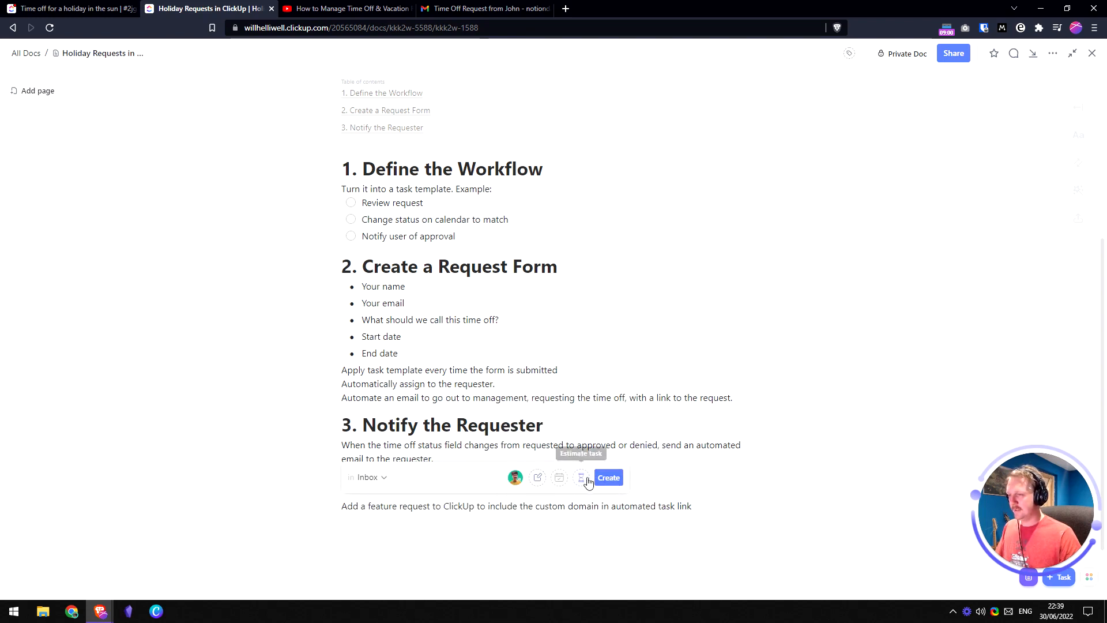
click(607, 479)
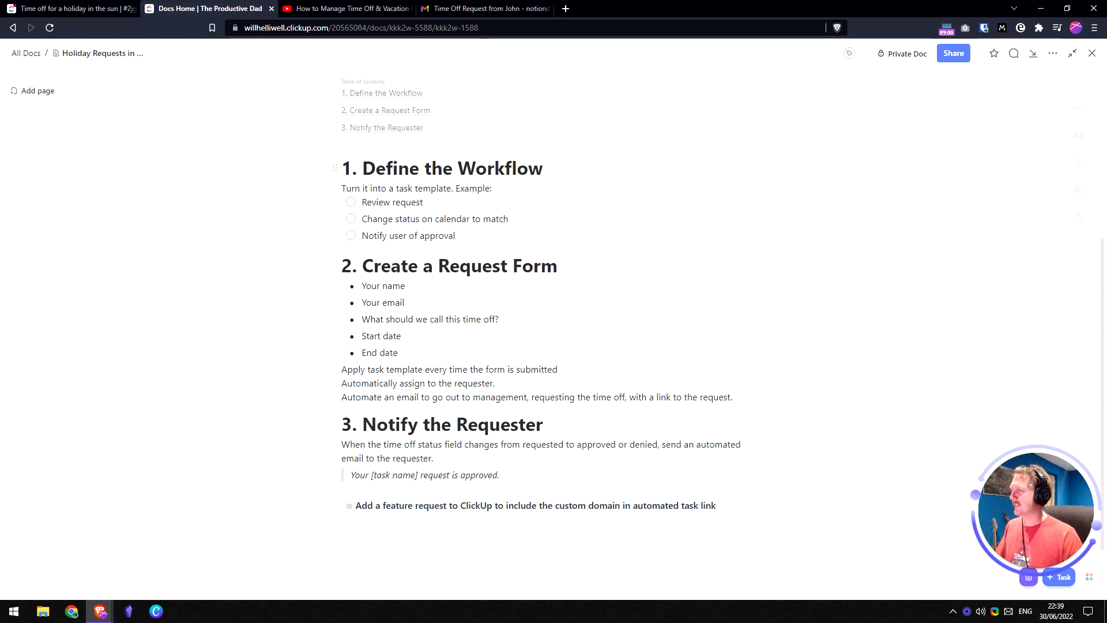
- Look over the 'Time off for a holiday in the sun' task details, then go to Gmail
click(67, 8)
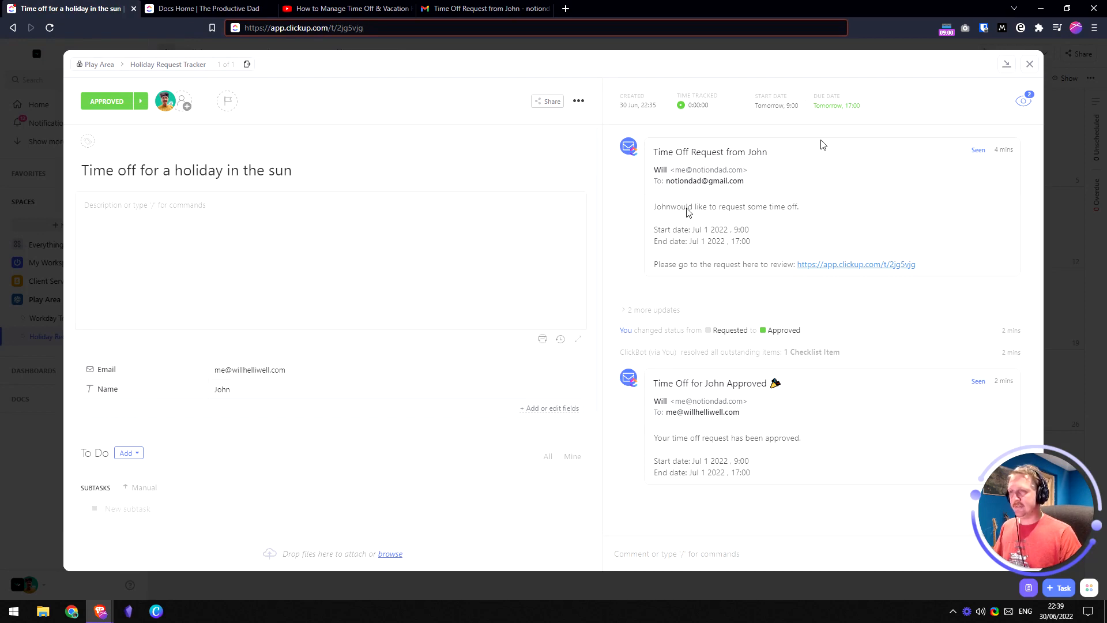
scroll(346, 398, down, 3)
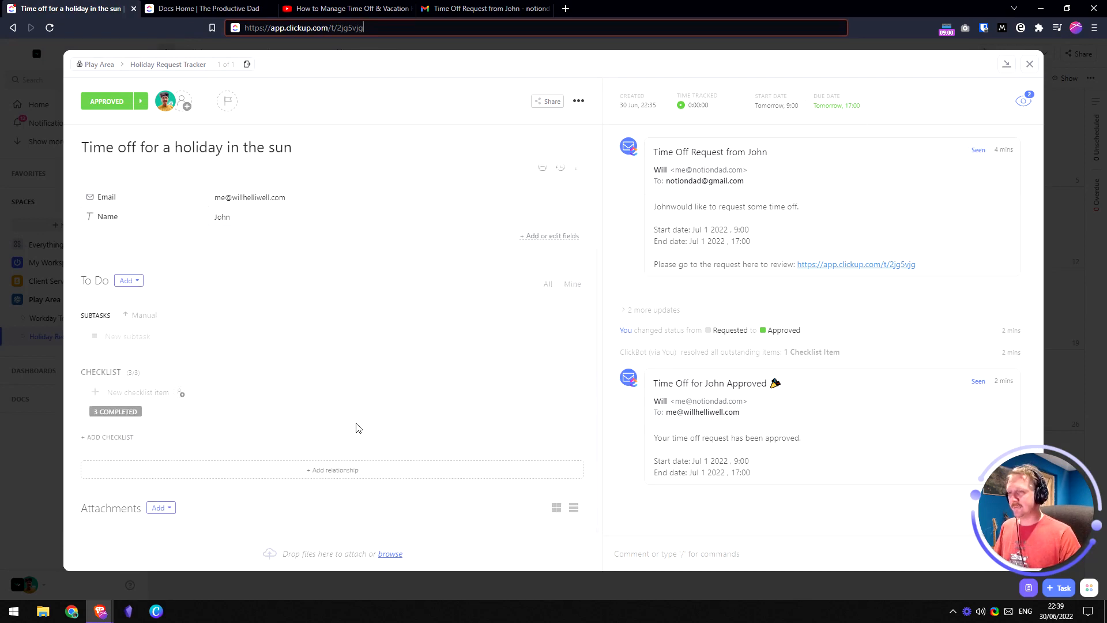
scroll(357, 425, up, 3)
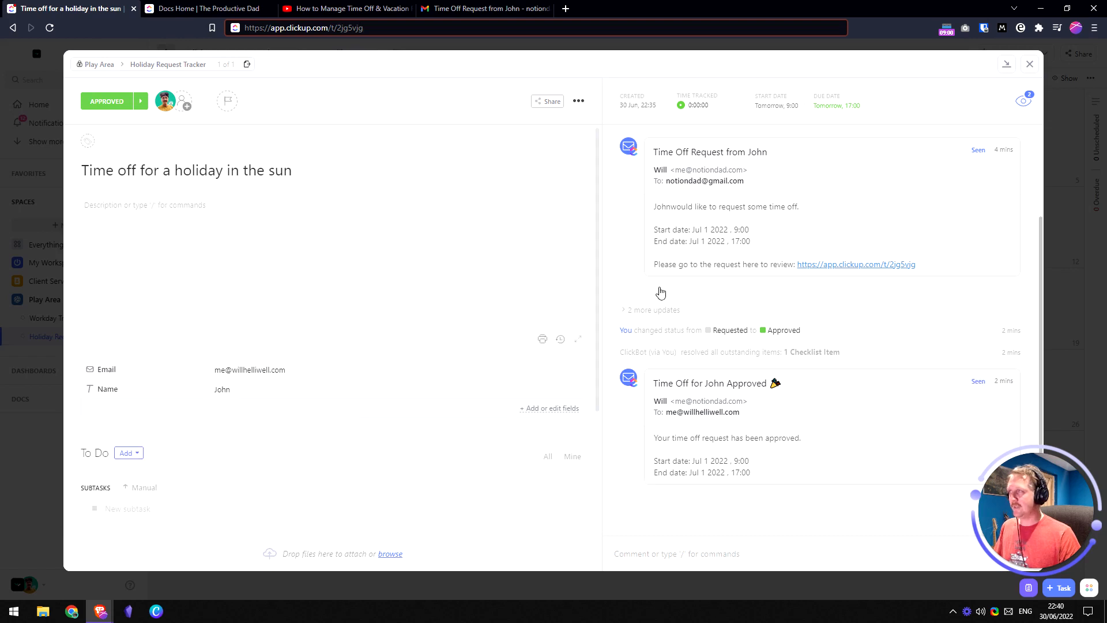
click(472, 8)
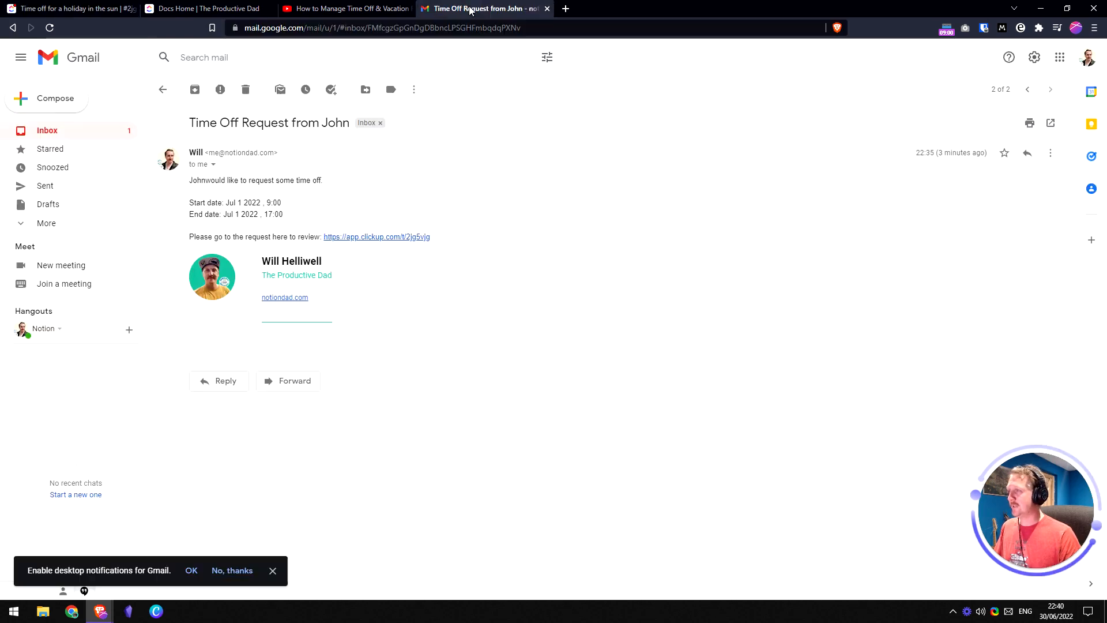
- Delete the time-off request email and, after reading it, the approval email, then return to ClickUp
click(246, 92)
click(342, 151)
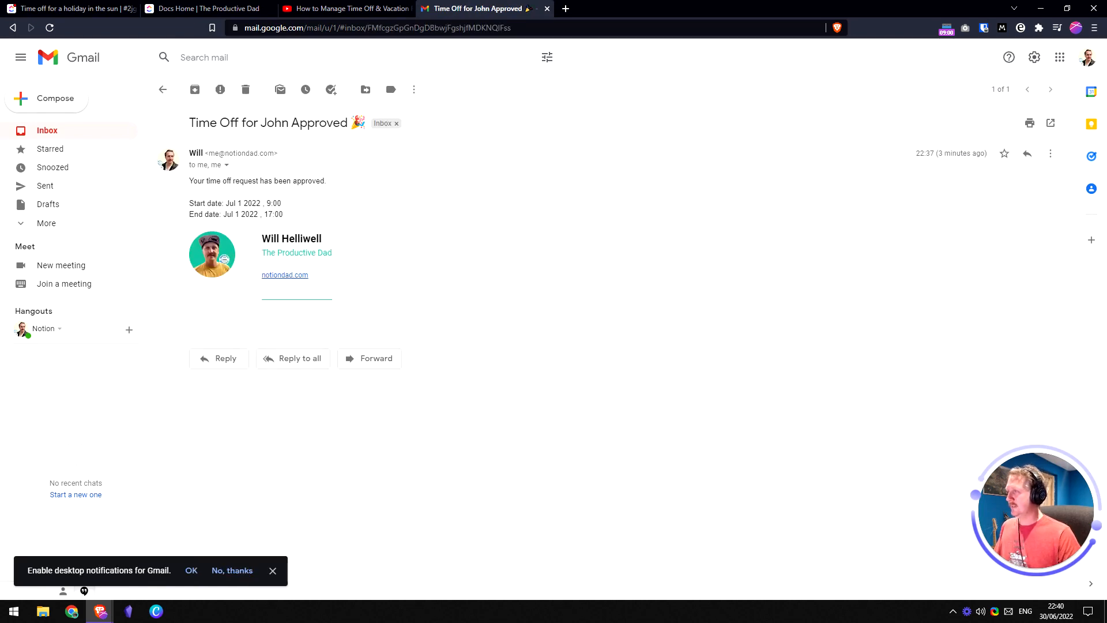
drag(189, 181, 327, 181)
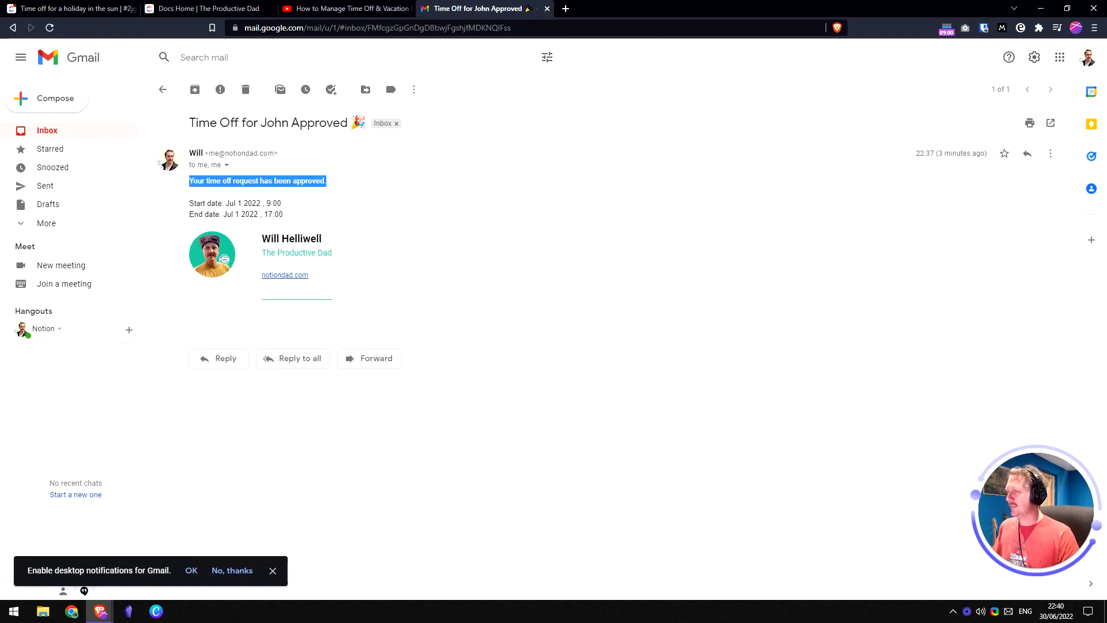
drag(190, 203, 296, 209)
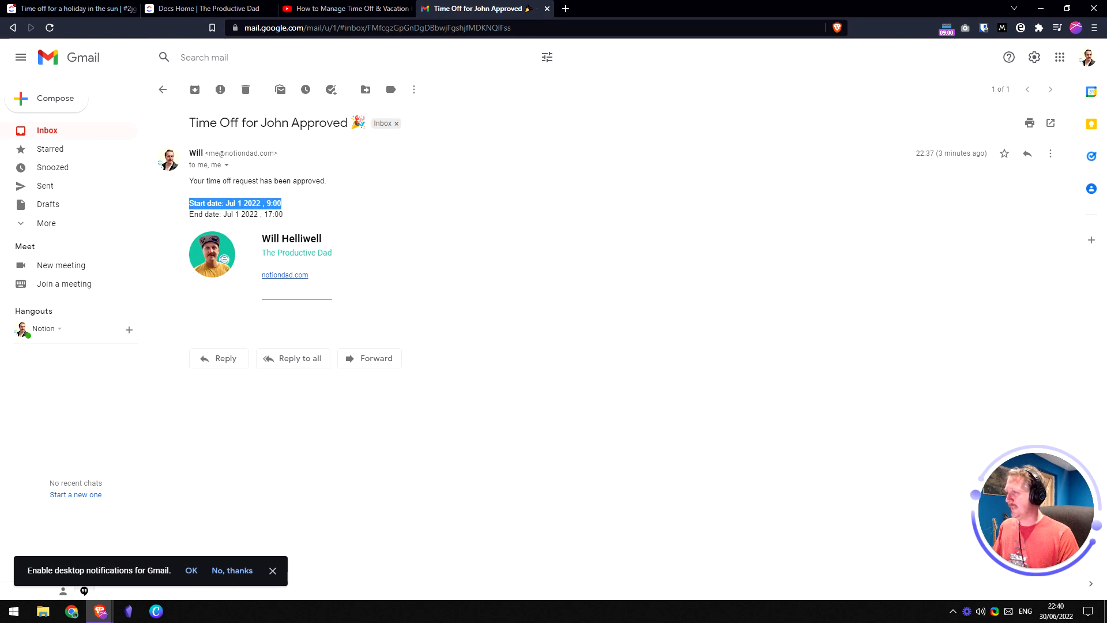
drag(189, 215, 300, 217)
click(299, 217)
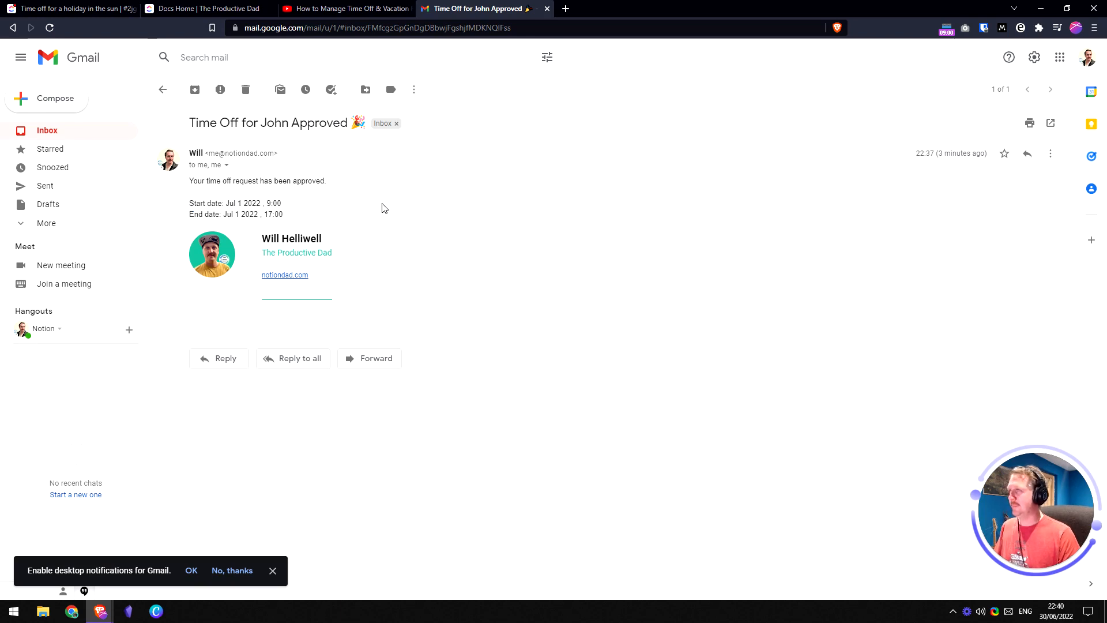
click(244, 90)
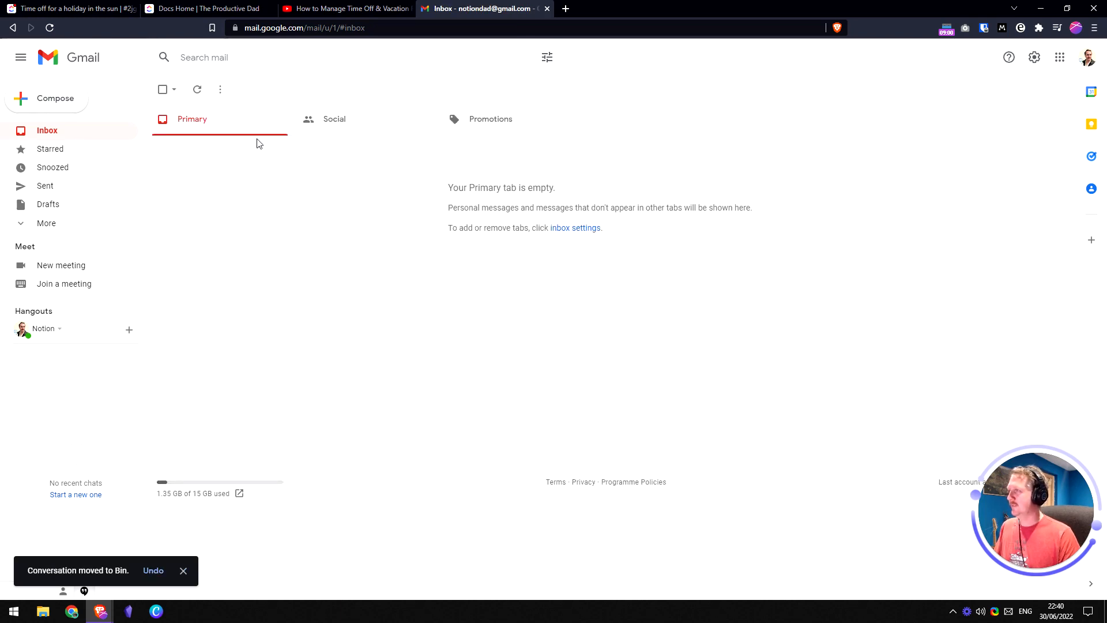
click(65, 8)
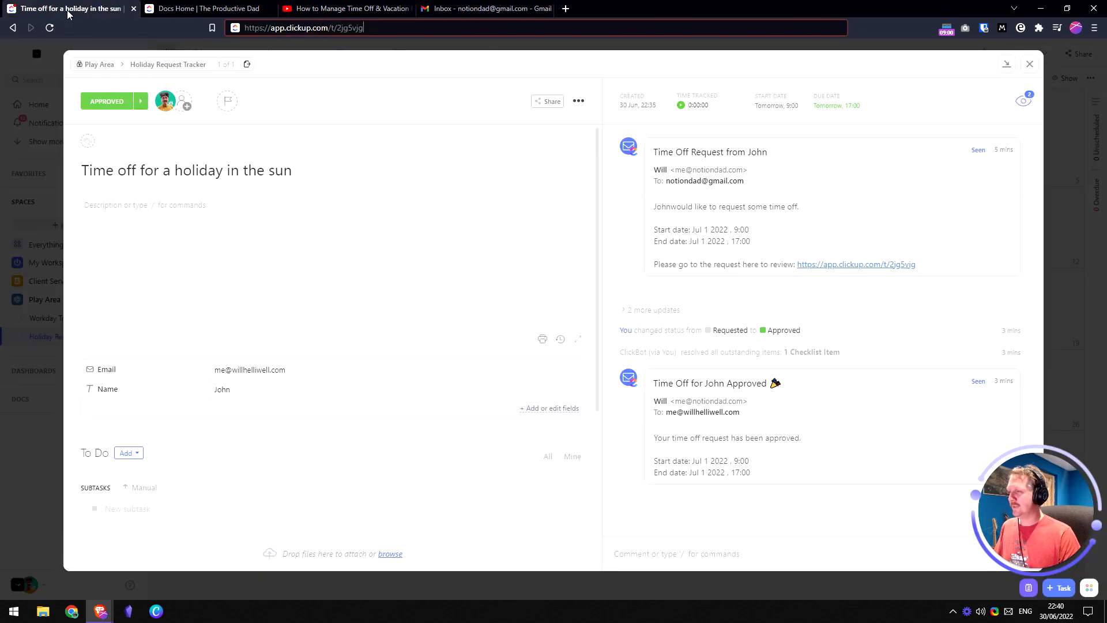
- Show closed tasks in the tracker's List view with Autosave view on, then check Calendar and YouTube
click(1030, 67)
click(311, 52)
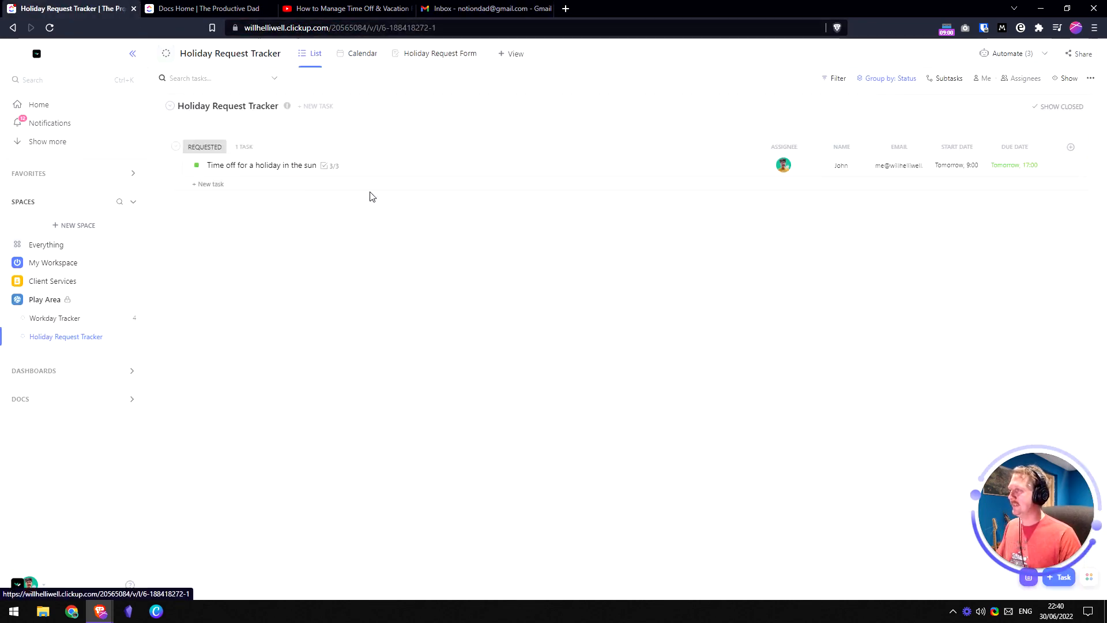
click(1053, 108)
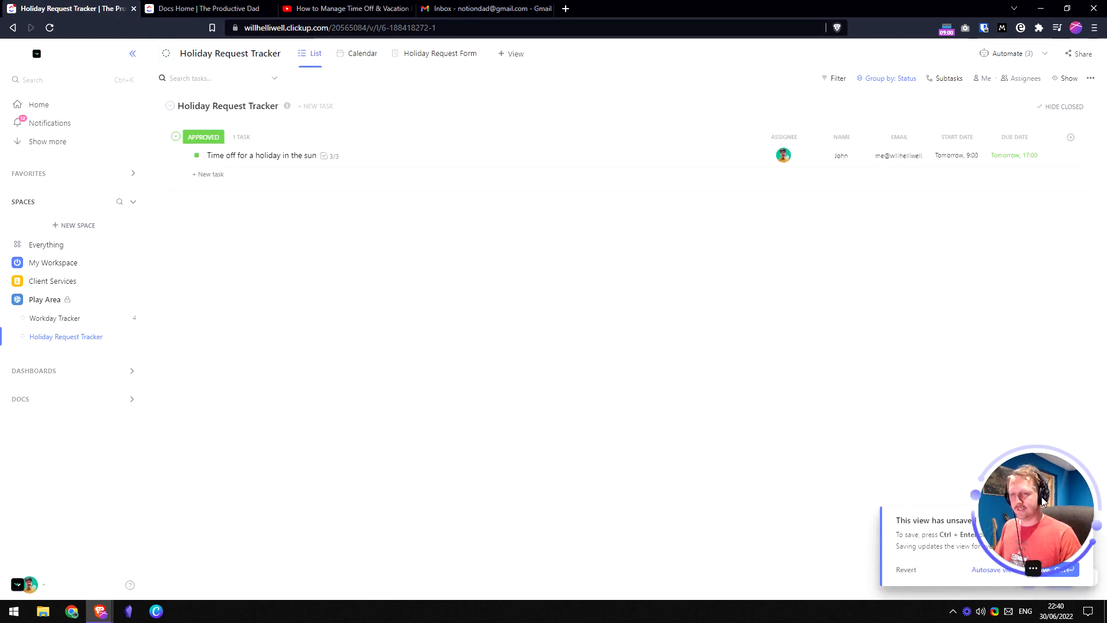
click(989, 569)
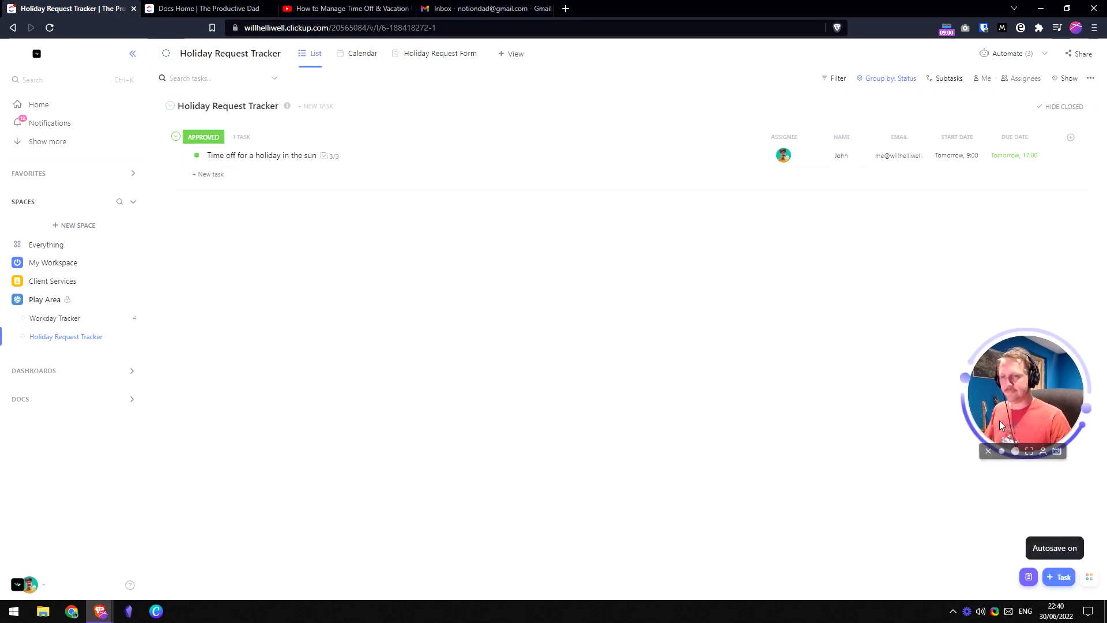
drag(999, 420, 1011, 553)
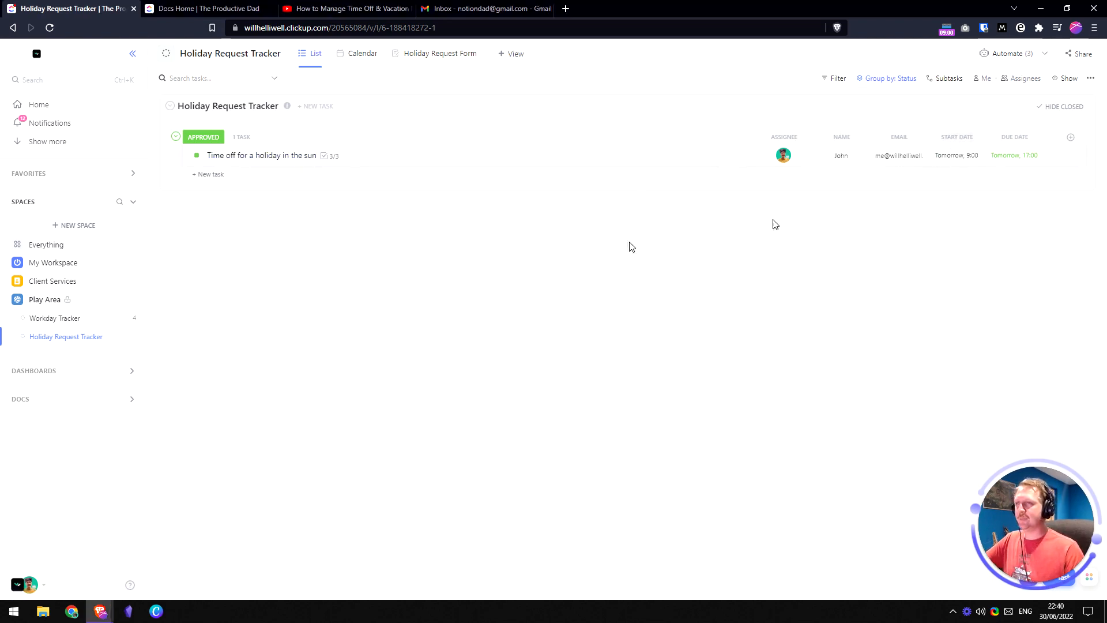
click(357, 57)
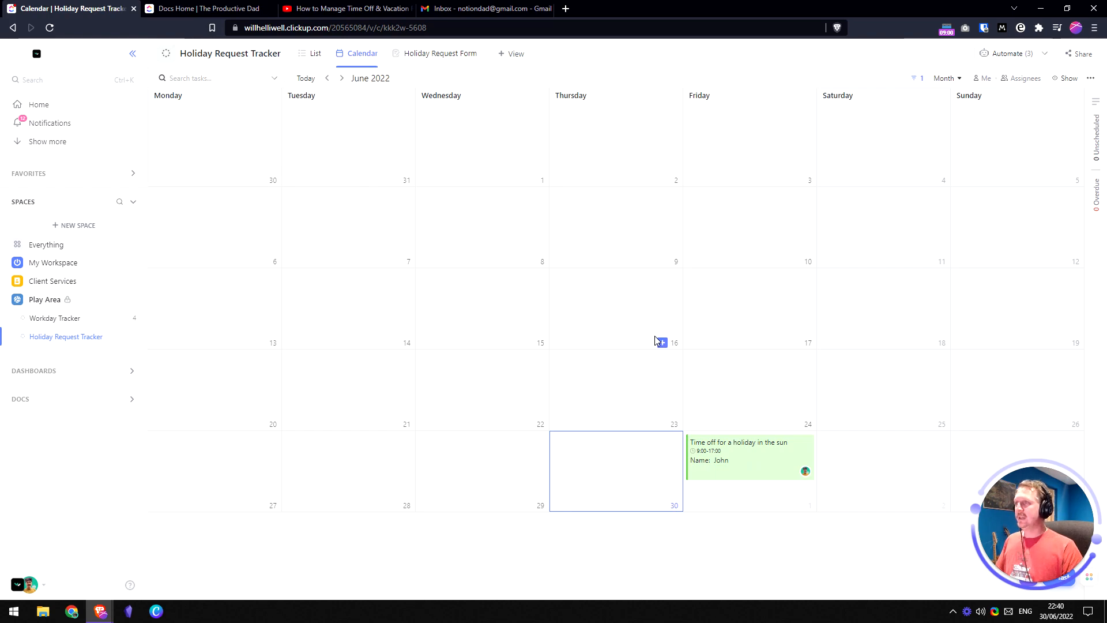
click(358, 10)
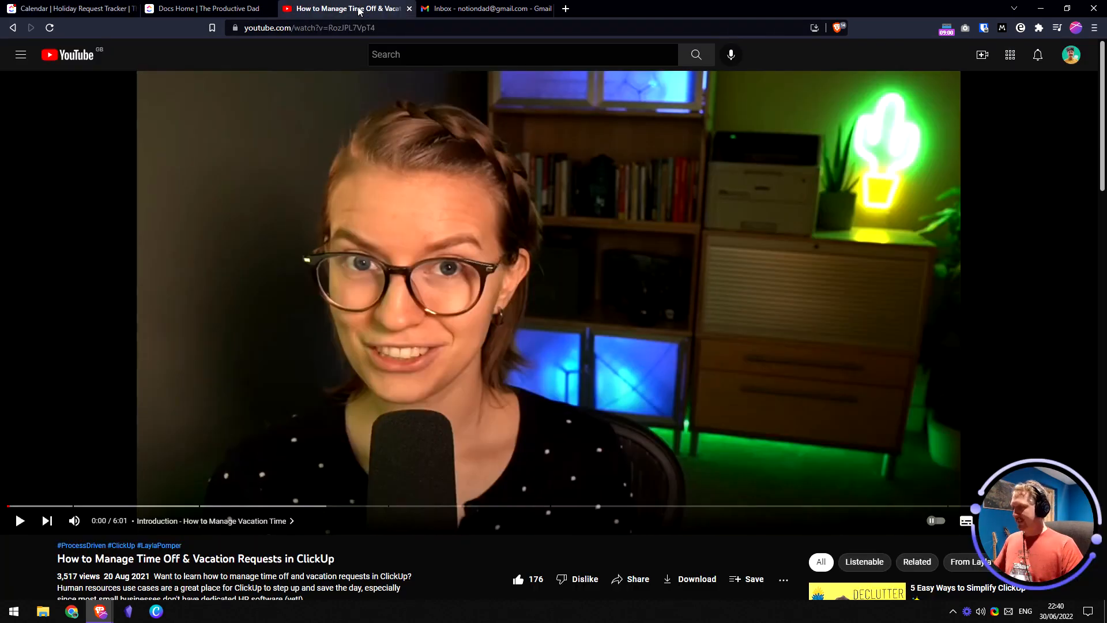
- Skim the YouTube time-off tutorial, then bring back the tracker's List view with the approved holiday task
scroll(553, 288, down, 2)
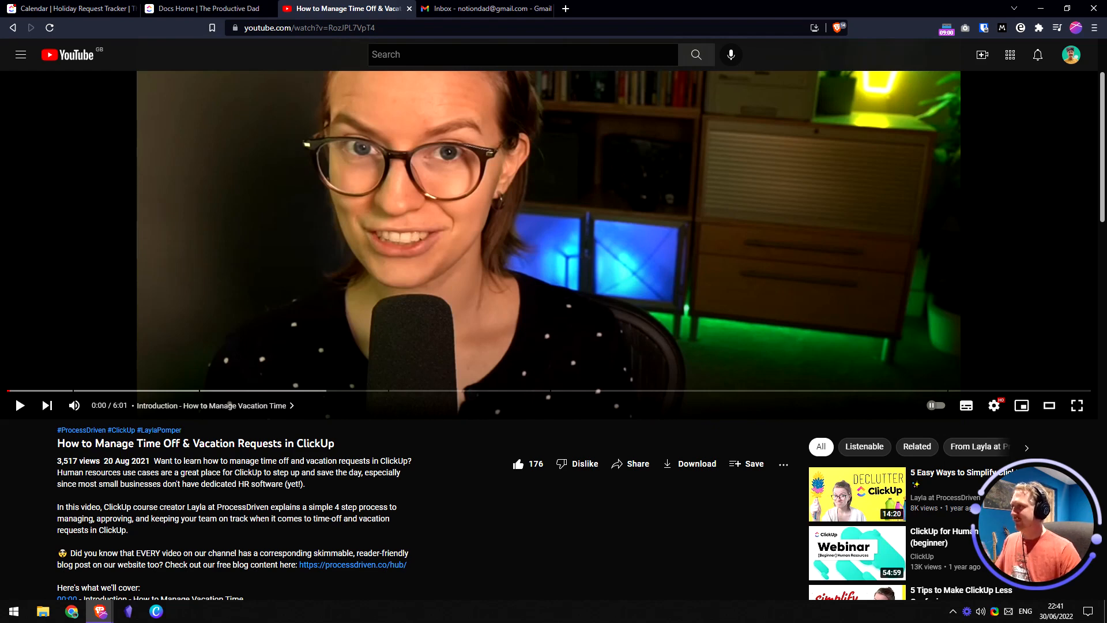
click(212, 7)
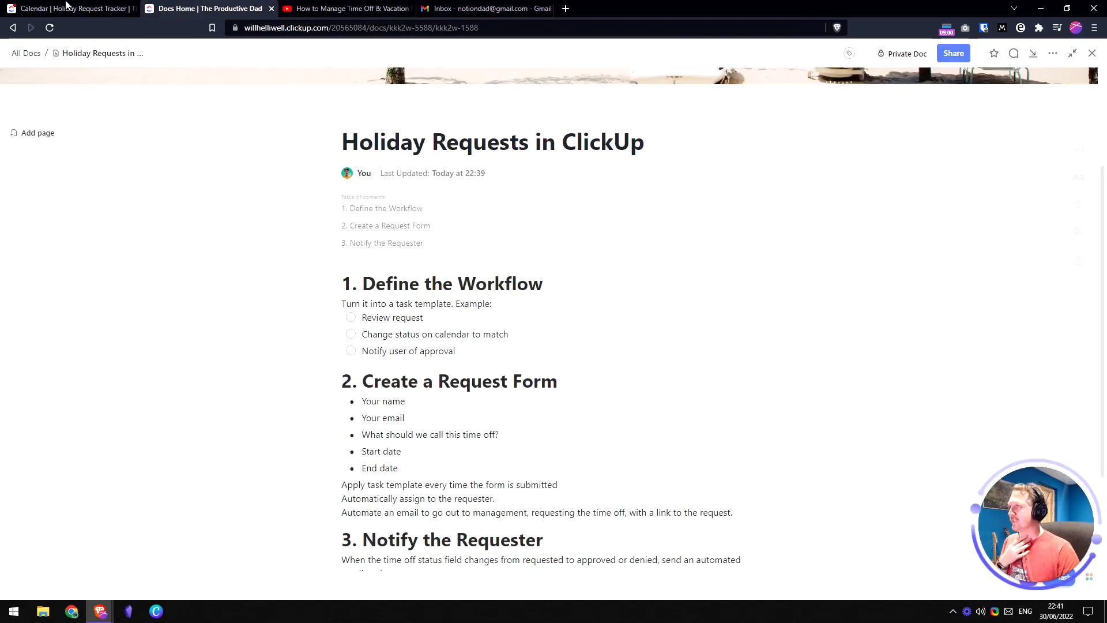
click(69, 7)
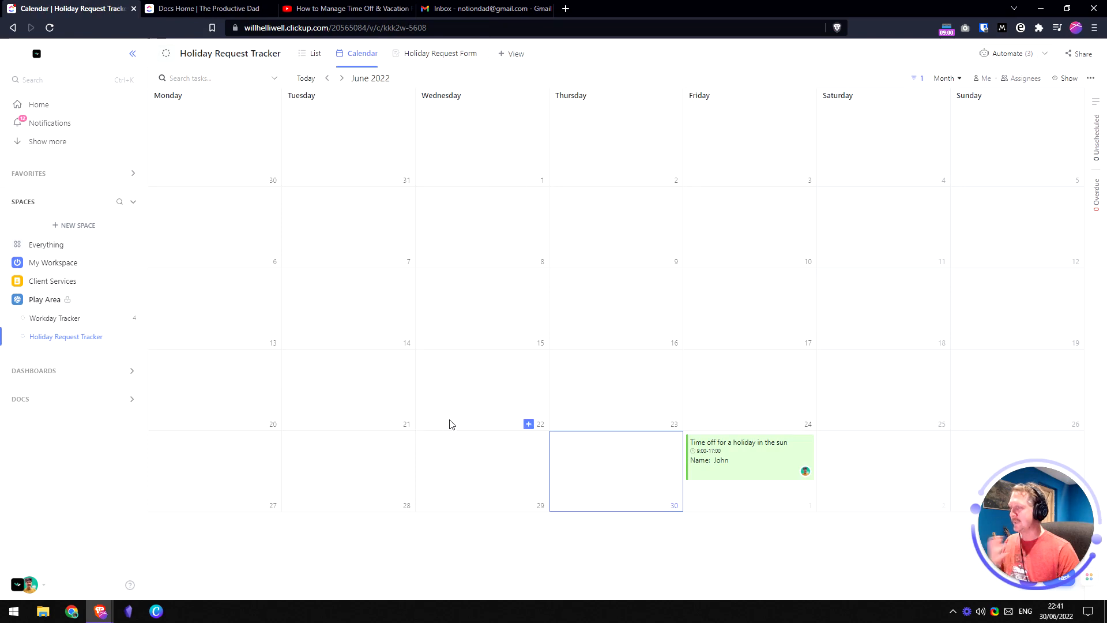
click(314, 55)
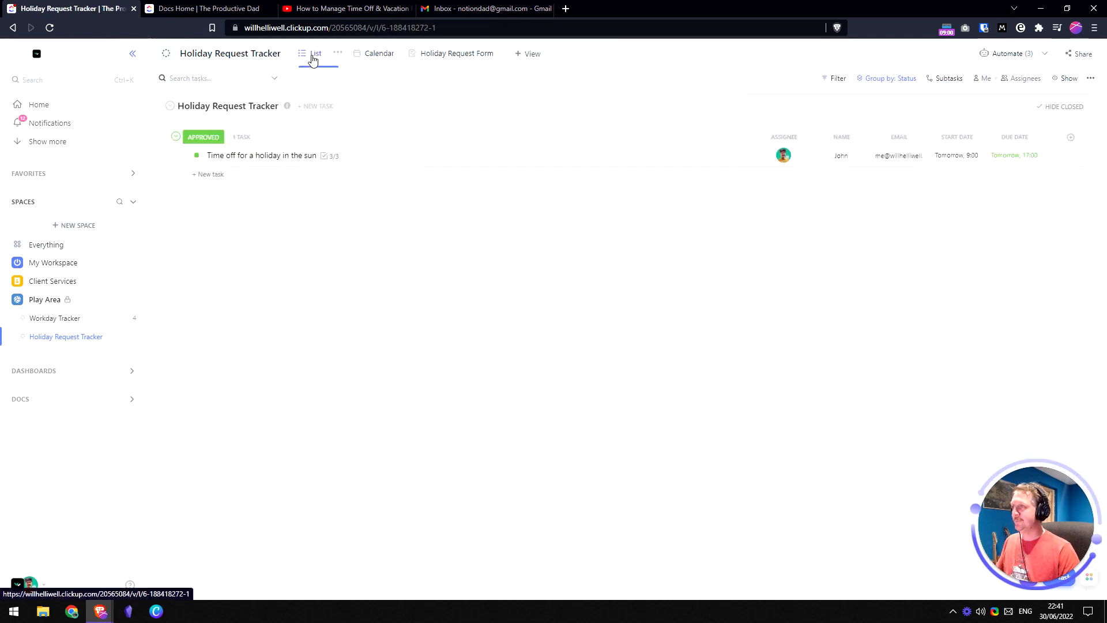